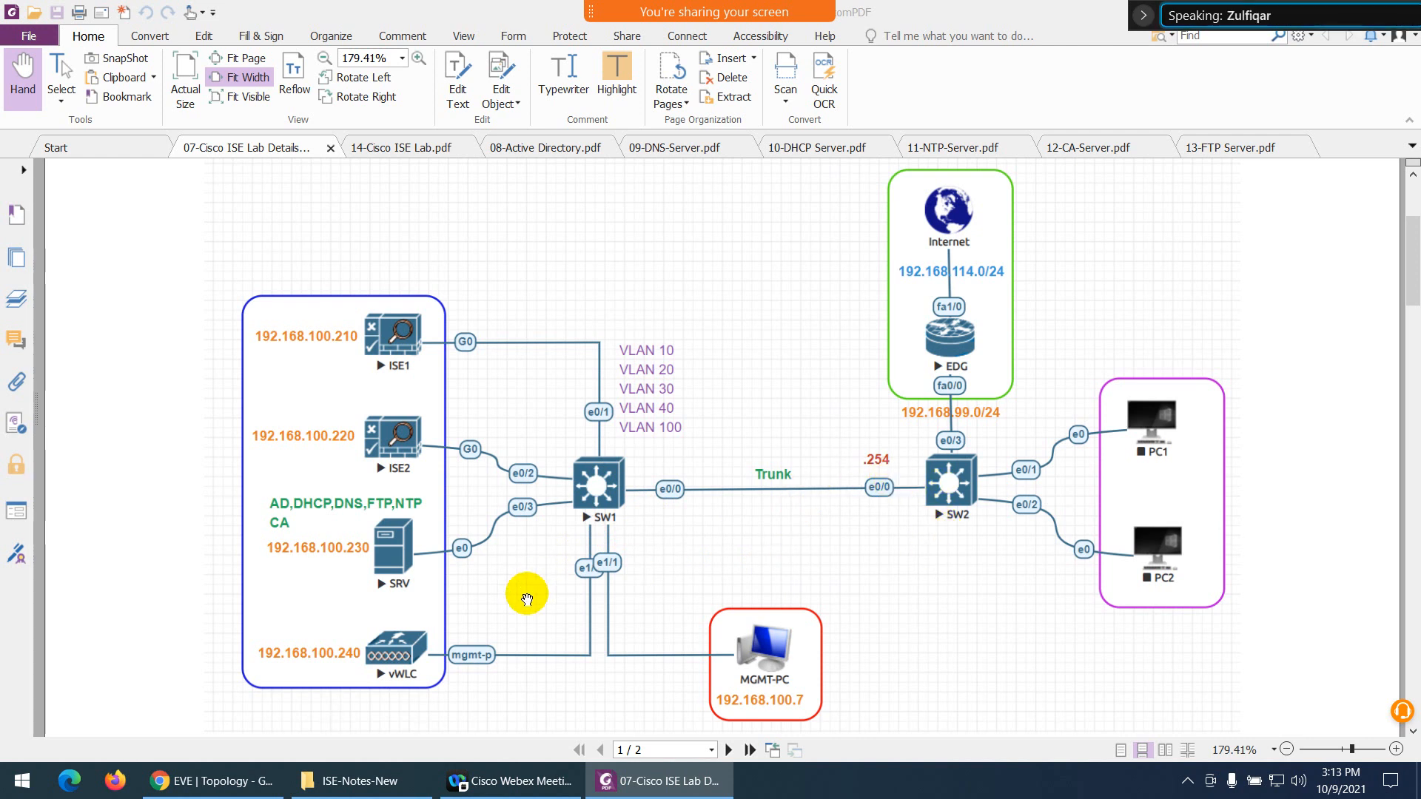
Switch to the EVE topology in Chrome and start adding 2 nodes from the Cisco ISE template
{"action": "left_click", "coordinate": [215, 781]}
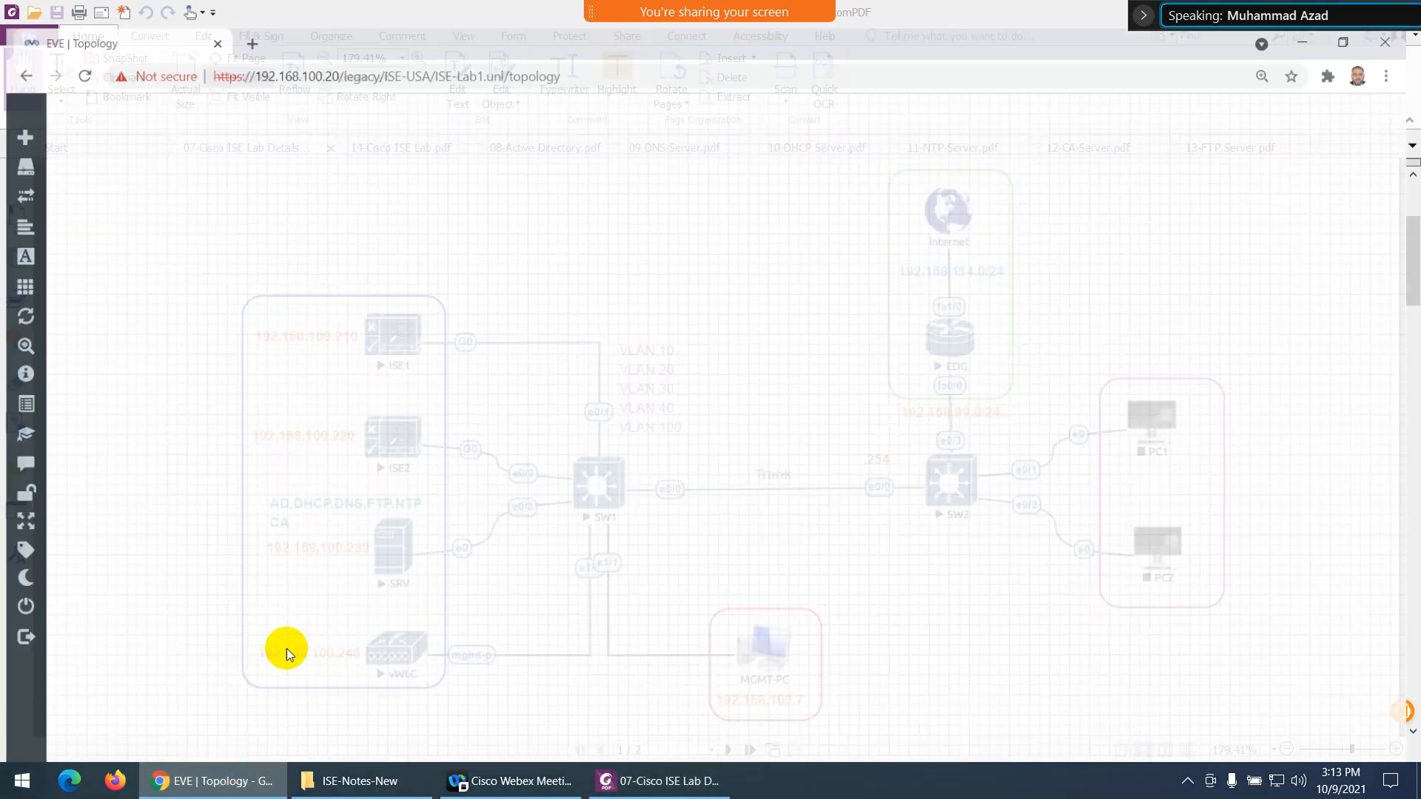
{"action": "right_click", "coordinate": [456, 264]}
{"action": "left_click", "coordinate": [484, 277]}
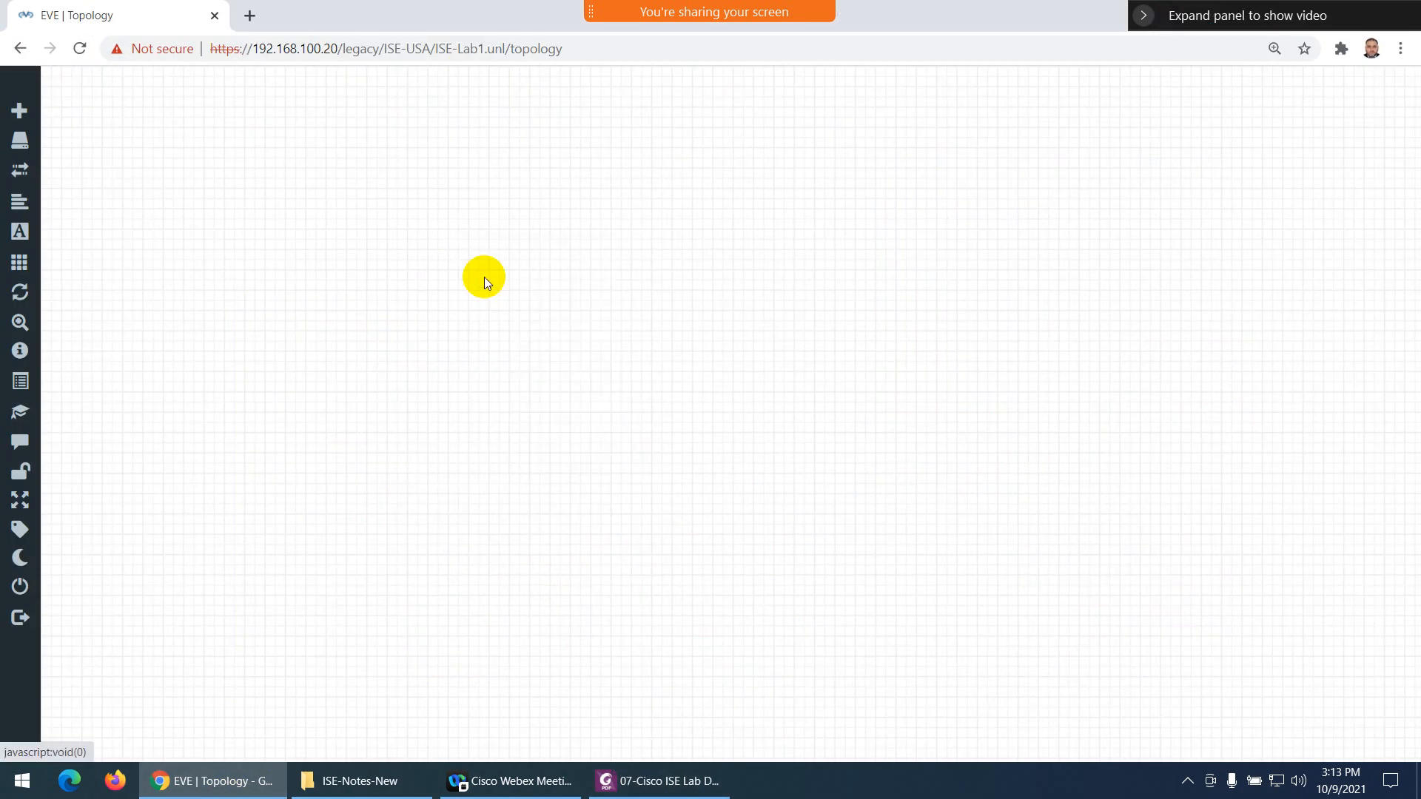
{"action": "type", "text": "ise"}
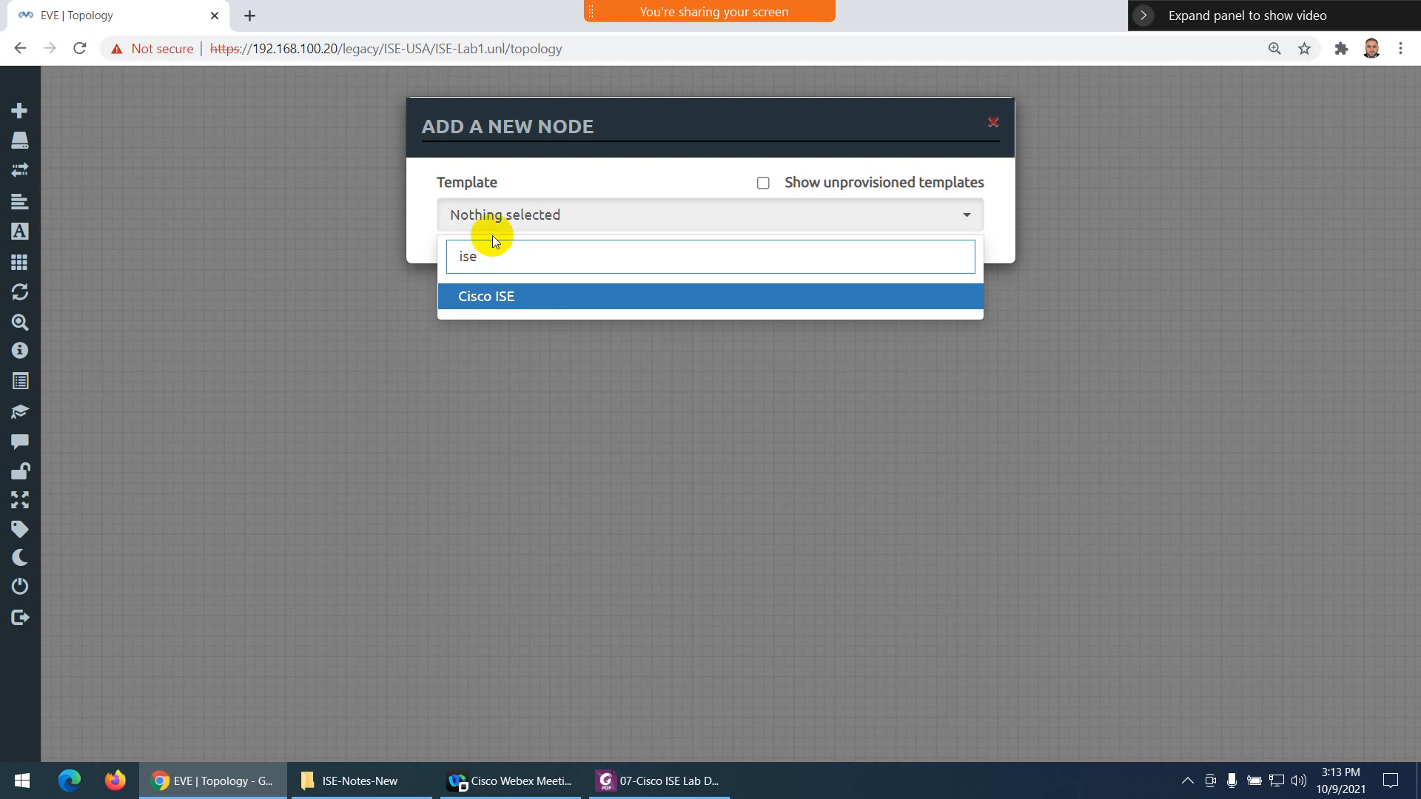
{"action": "left_click", "coordinate": [494, 296]}
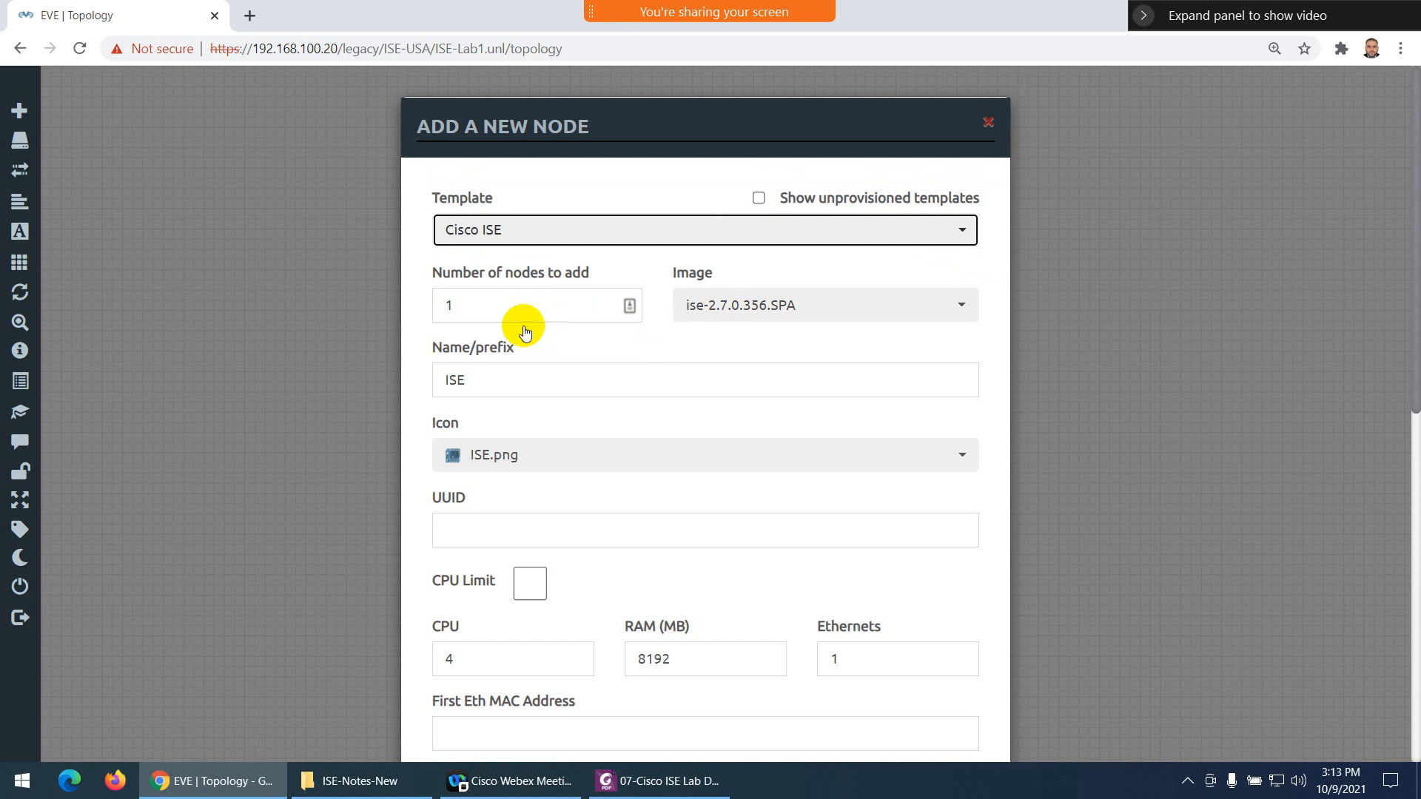
{"action": "key", "text": "Tab"}
{"action": "type", "text": "2"}
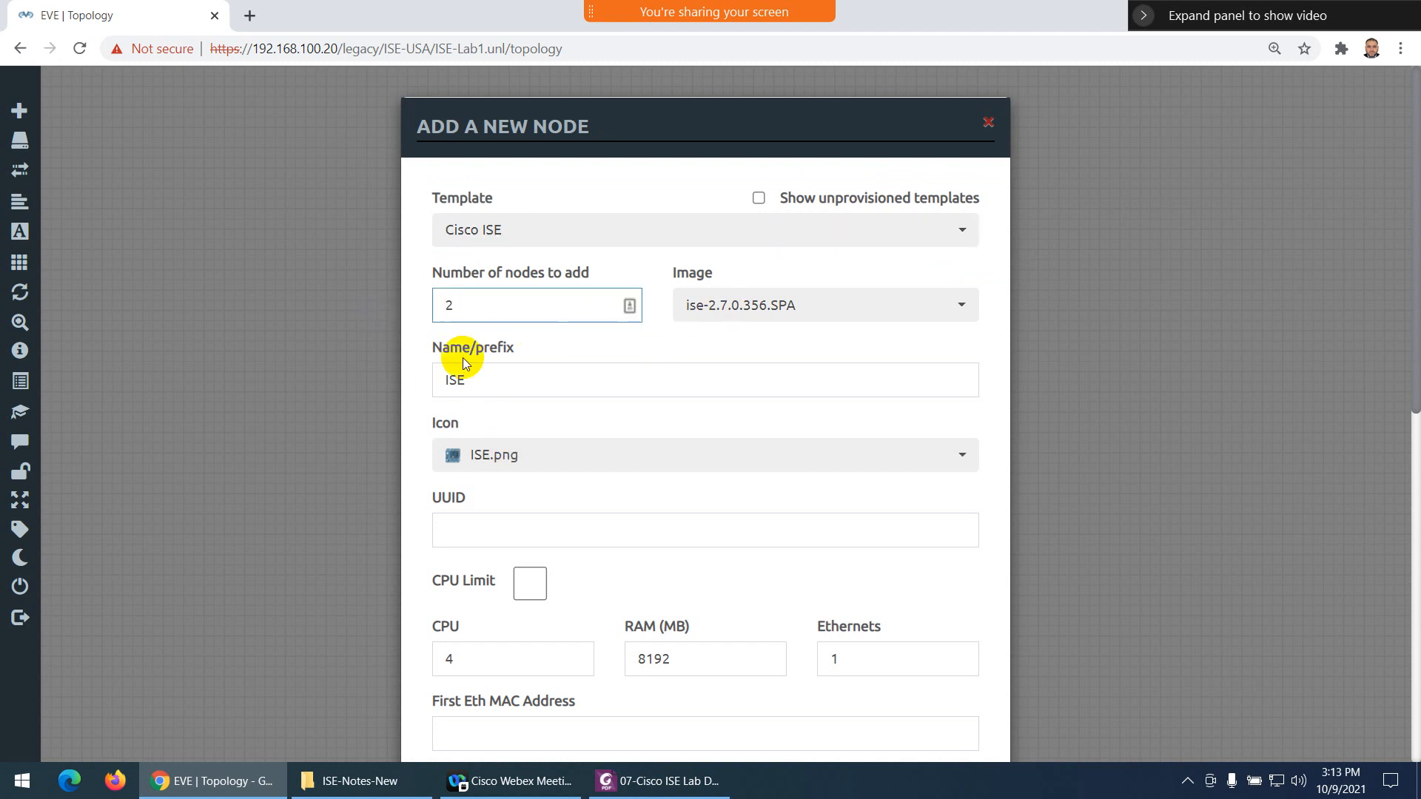
Save the ISE nodes with 16384 MB of RAM and arrange ISE1 above ISE2 in the left part of the topology
{"action": "scroll", "coordinate": [522, 441], "scroll_direction": "down", "scroll_amount": 1}
{"action": "scroll", "coordinate": [522, 441], "scroll_direction": "down", "scroll_amount": 8}
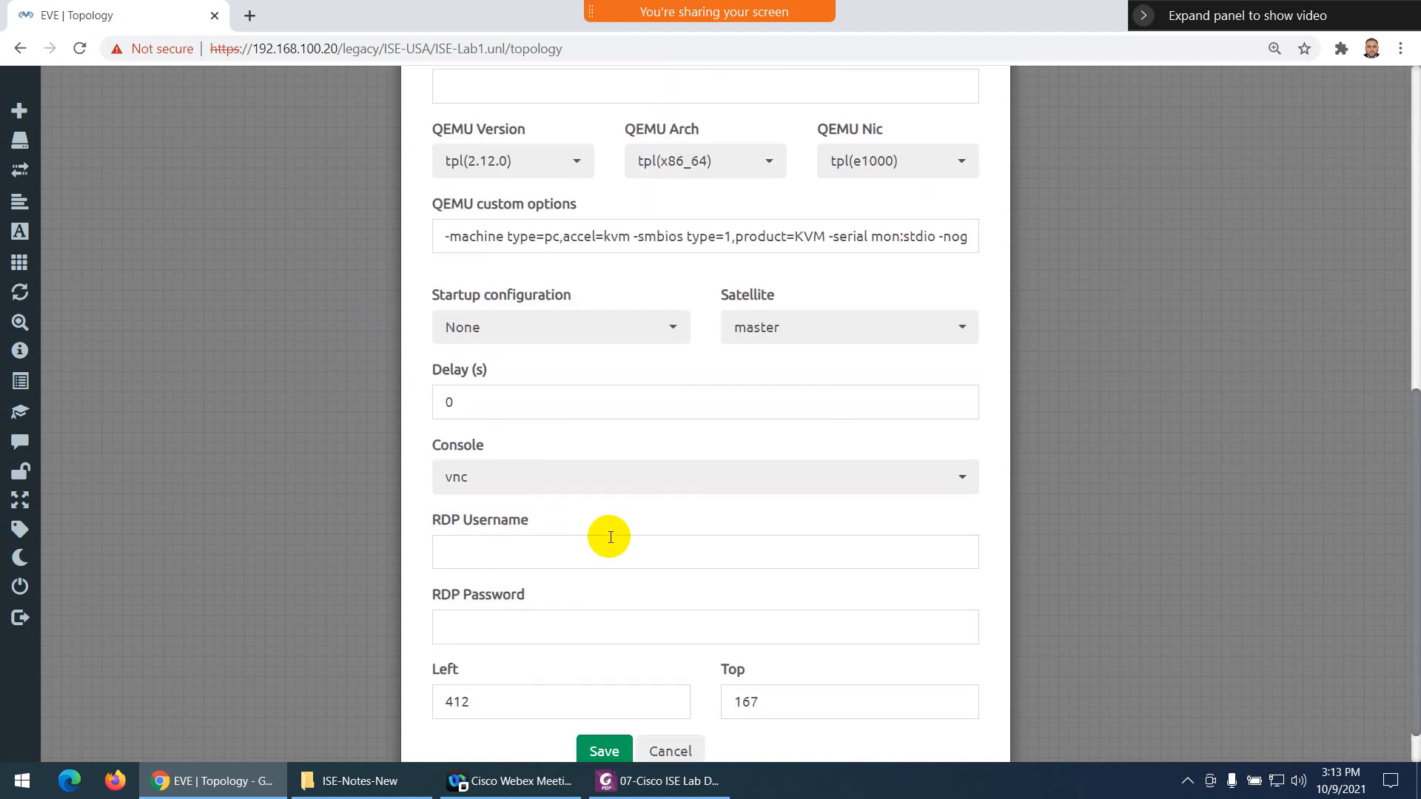
{"action": "scroll", "coordinate": [606, 540], "scroll_direction": "up", "scroll_amount": 2}
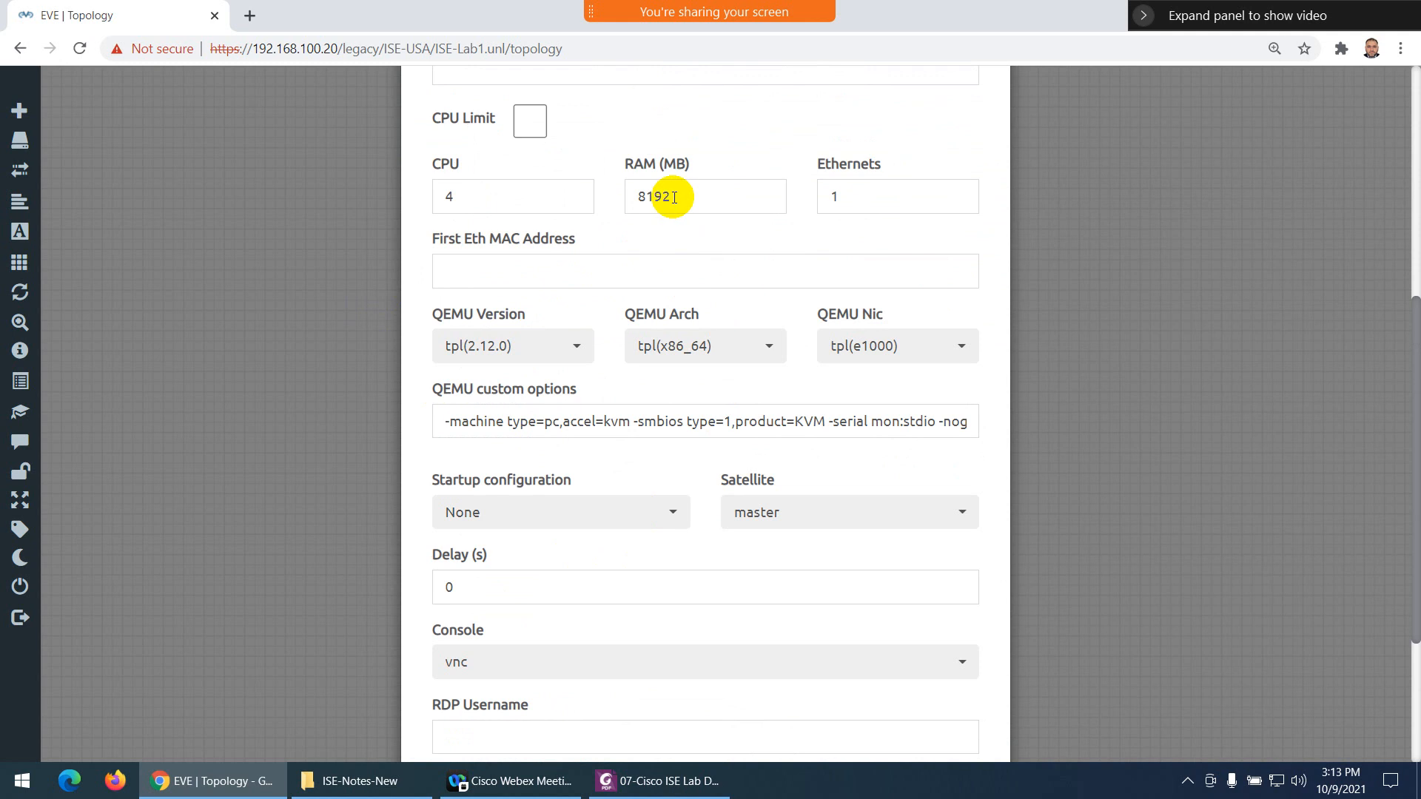
{"action": "left_click_drag", "start_coordinate": [673, 196], "coordinate": [624, 196]}
{"action": "type", "text": "16384"}
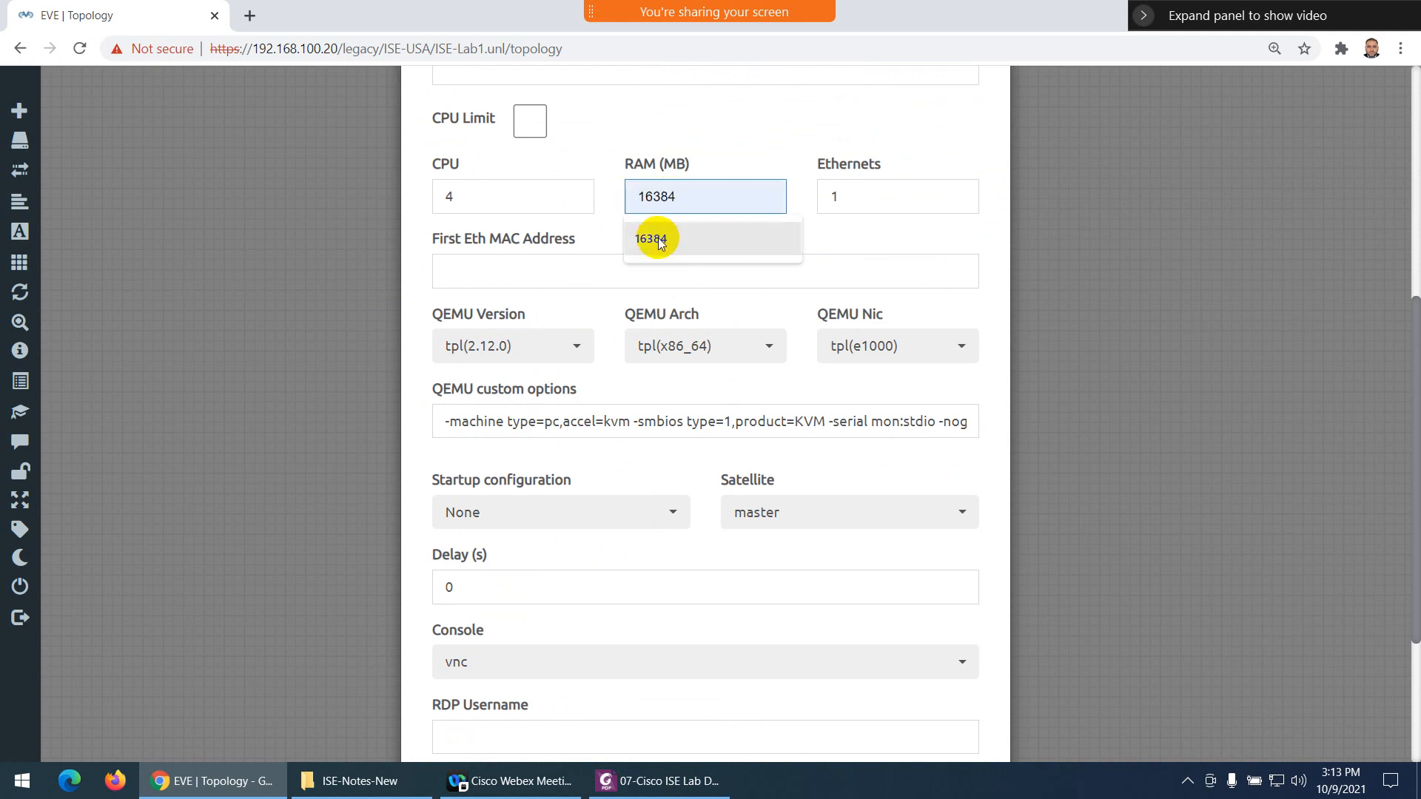
{"action": "left_click", "coordinate": [658, 238]}
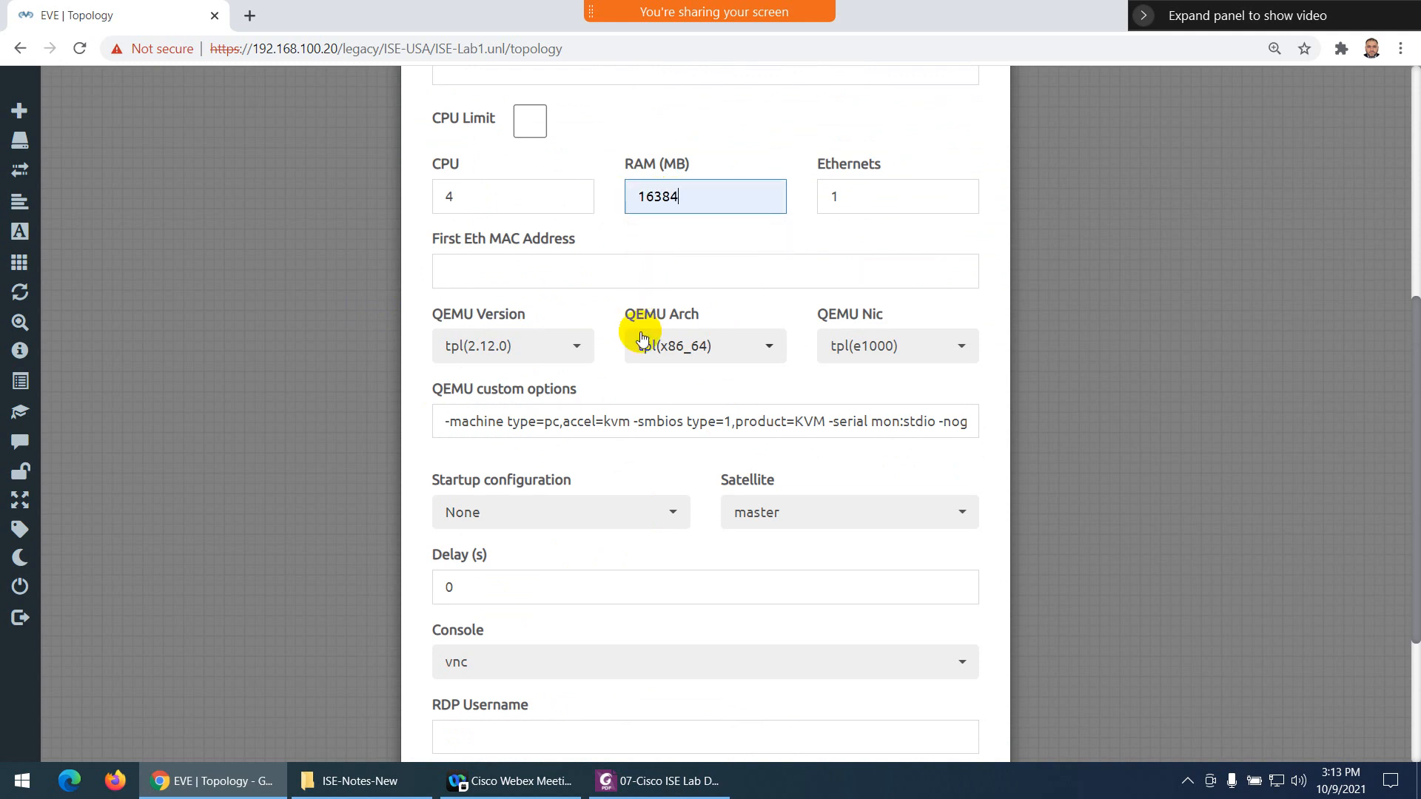
{"action": "scroll", "coordinate": [638, 340], "scroll_direction": "down", "scroll_amount": 3}
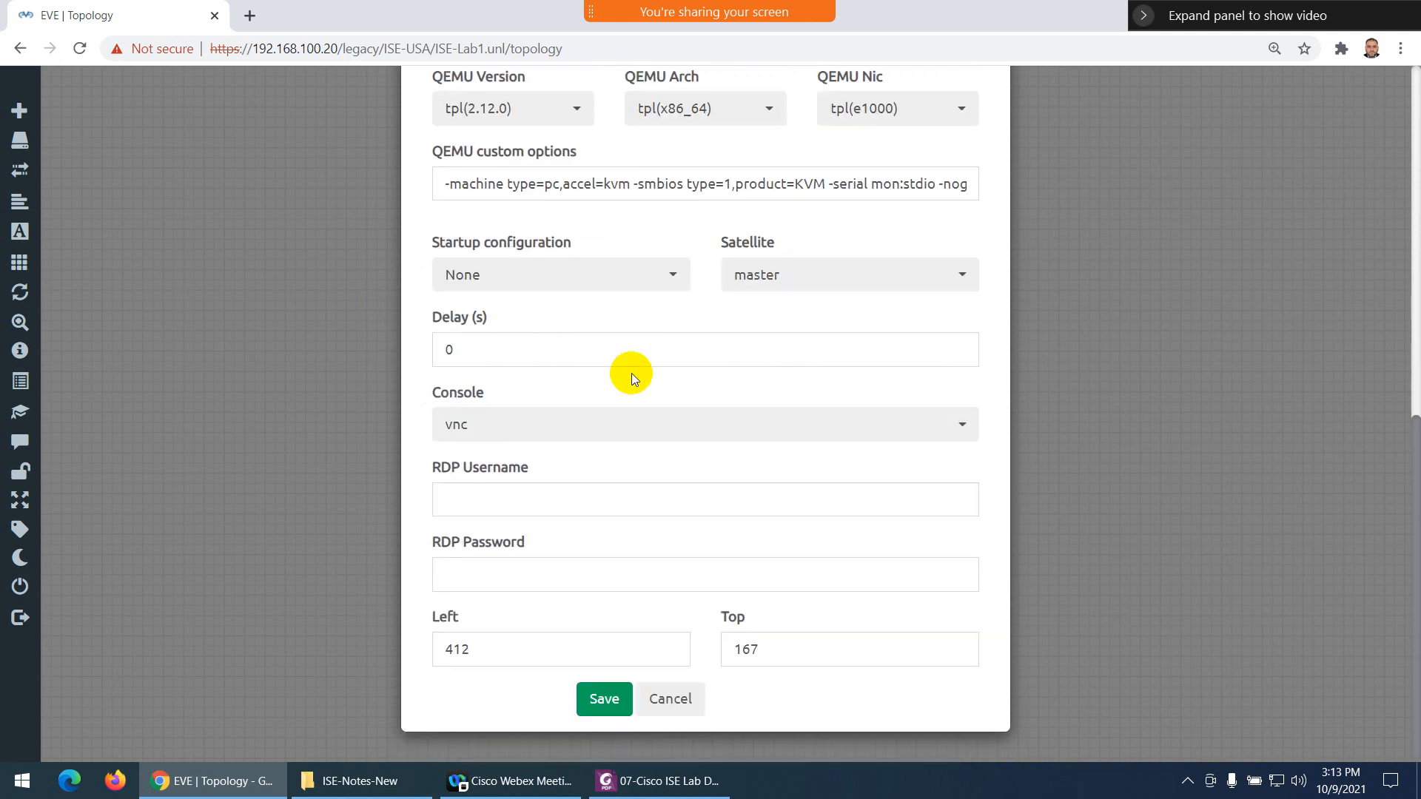
{"action": "left_click", "coordinate": [603, 700]}
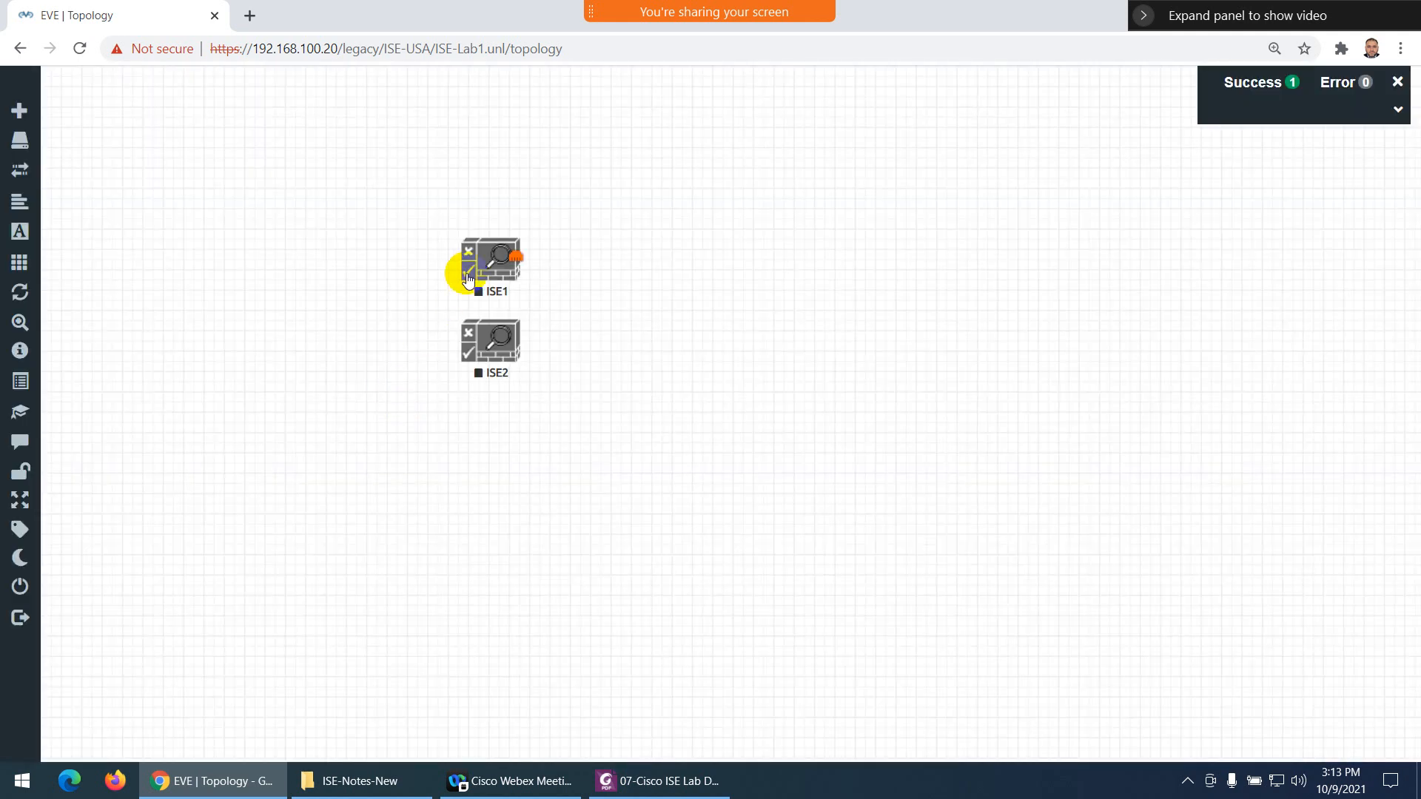
{"action": "left_click_drag", "start_coordinate": [460, 270], "coordinate": [390, 318]}
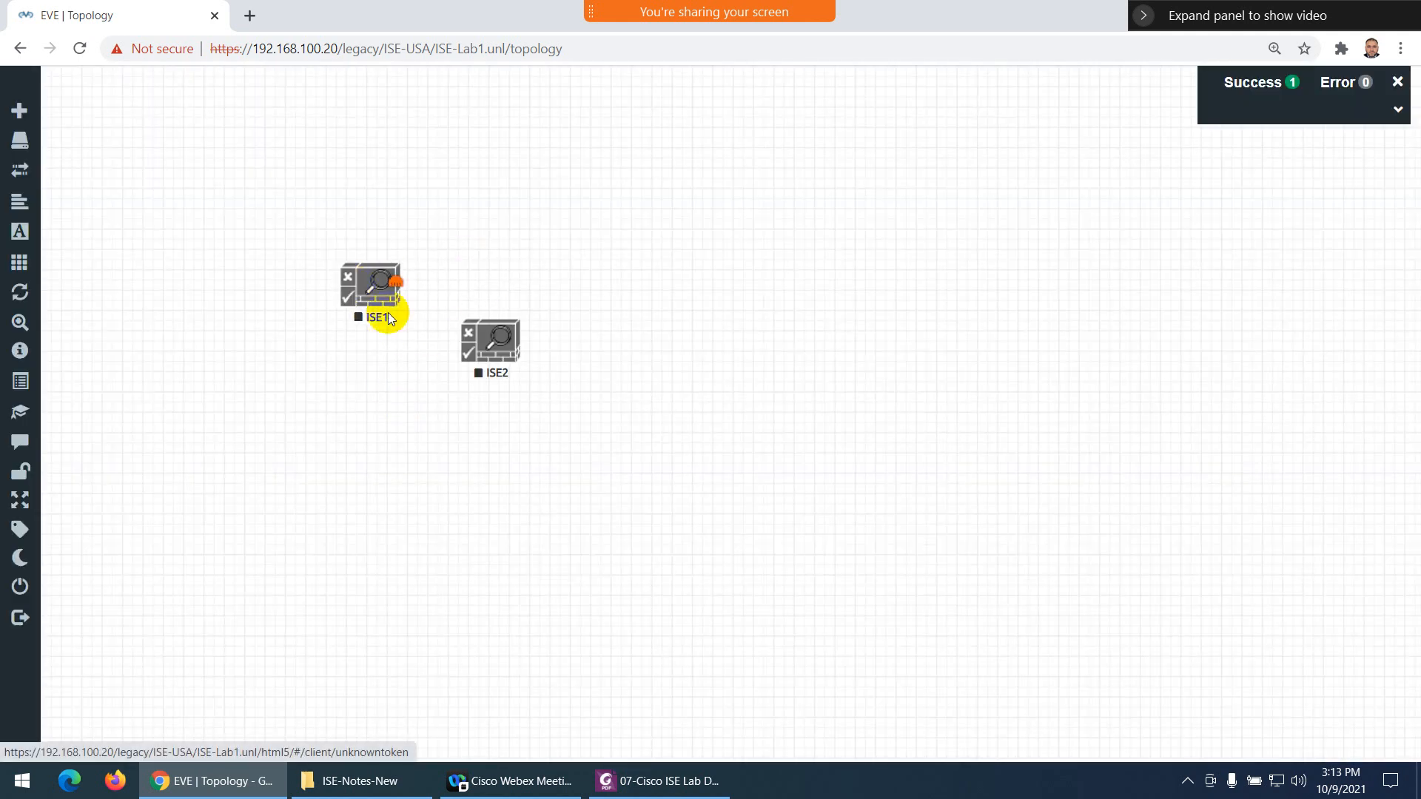
{"action": "left_click_drag", "start_coordinate": [486, 348], "coordinate": [360, 392]}
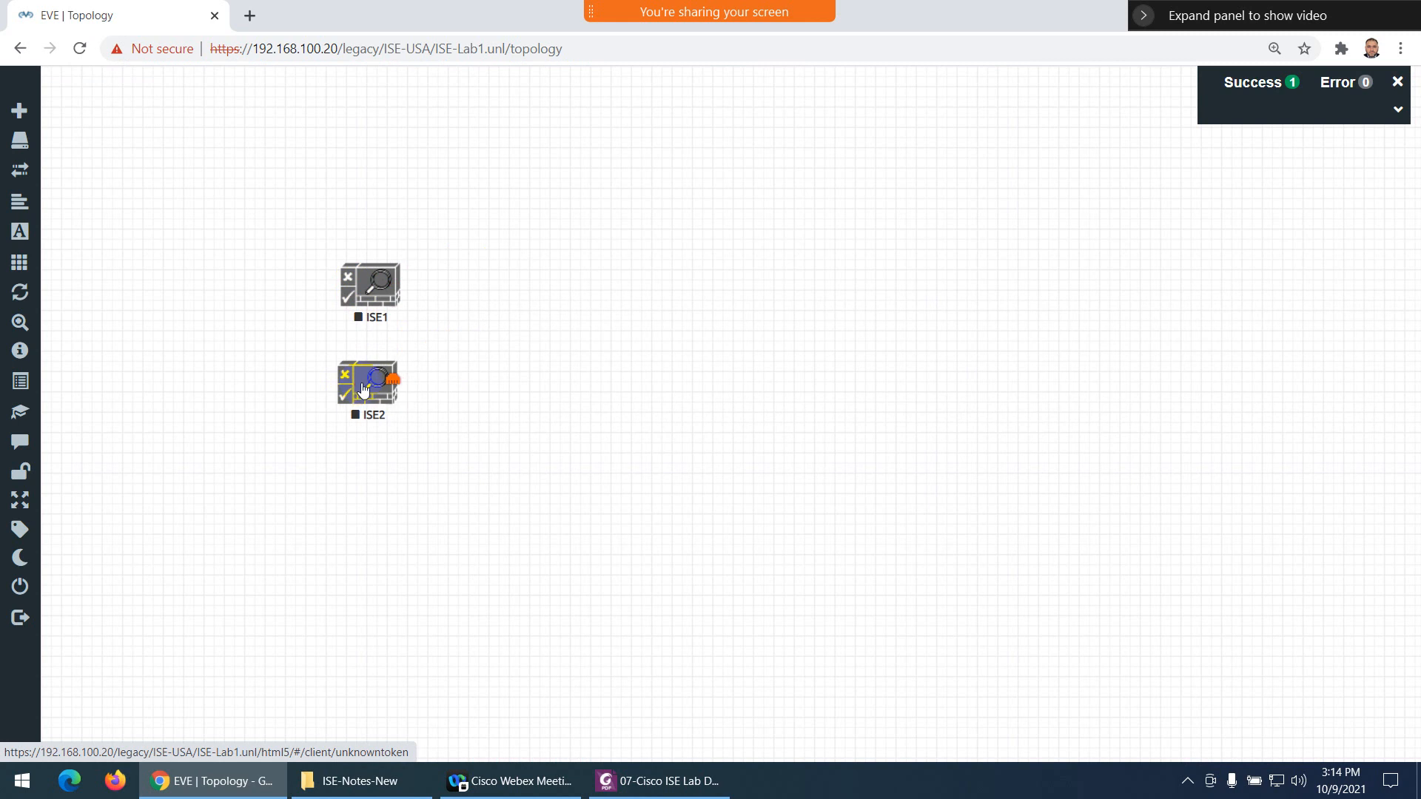
Start a new Windows Server node with the winserver-S2012-R2-x64 image and name it SRV
{"action": "right_click", "coordinate": [655, 270]}
{"action": "left_click", "coordinate": [682, 300]}
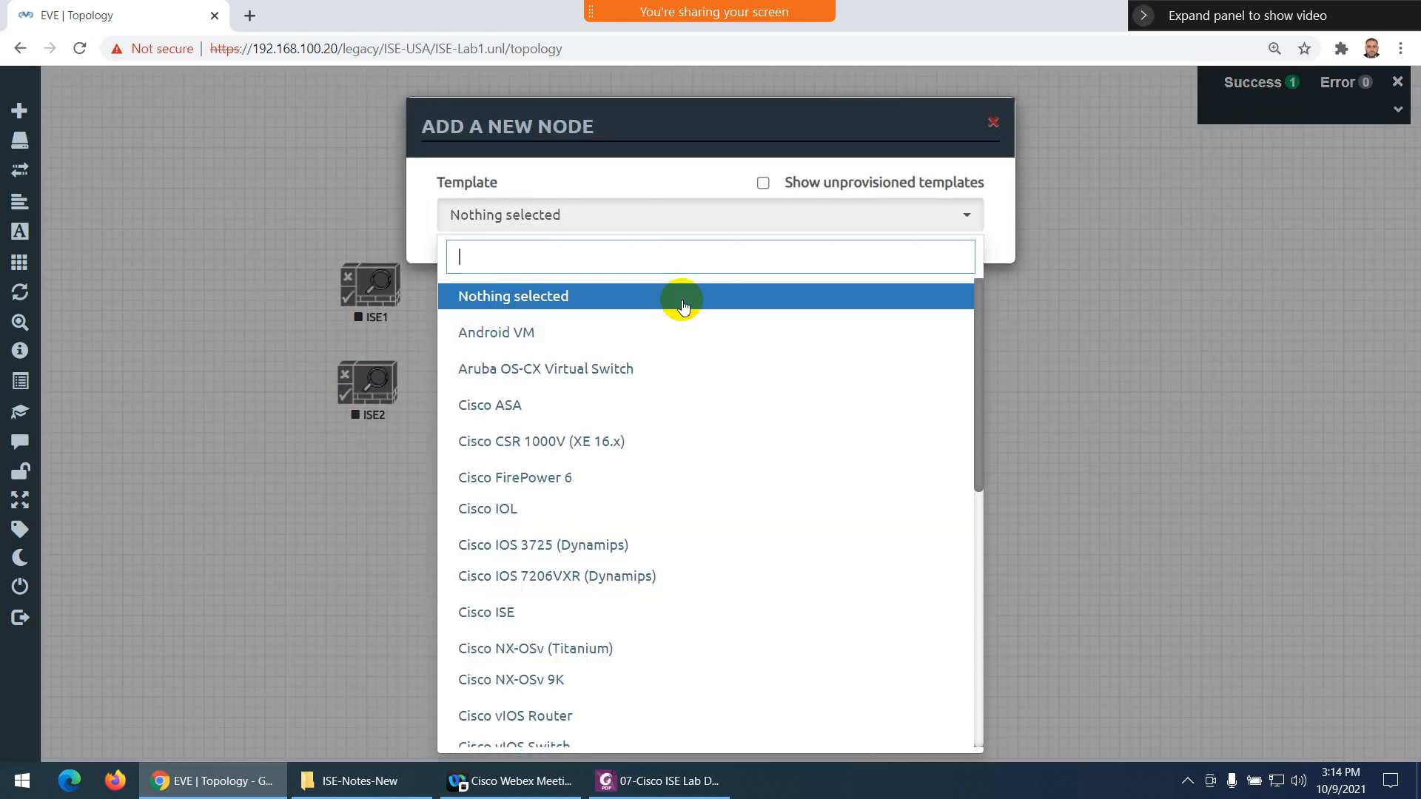
{"action": "type", "text": "win"}
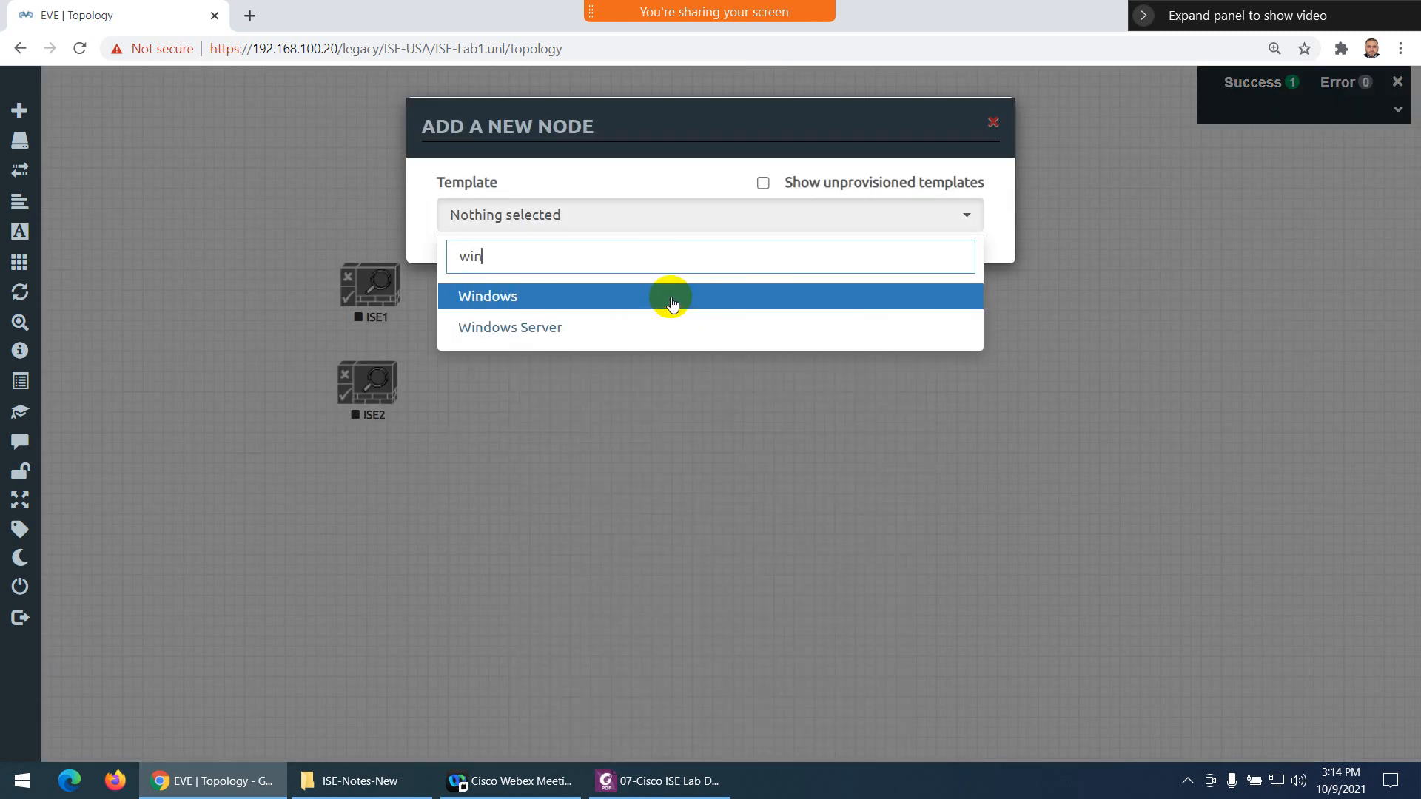
{"action": "left_click", "coordinate": [564, 328]}
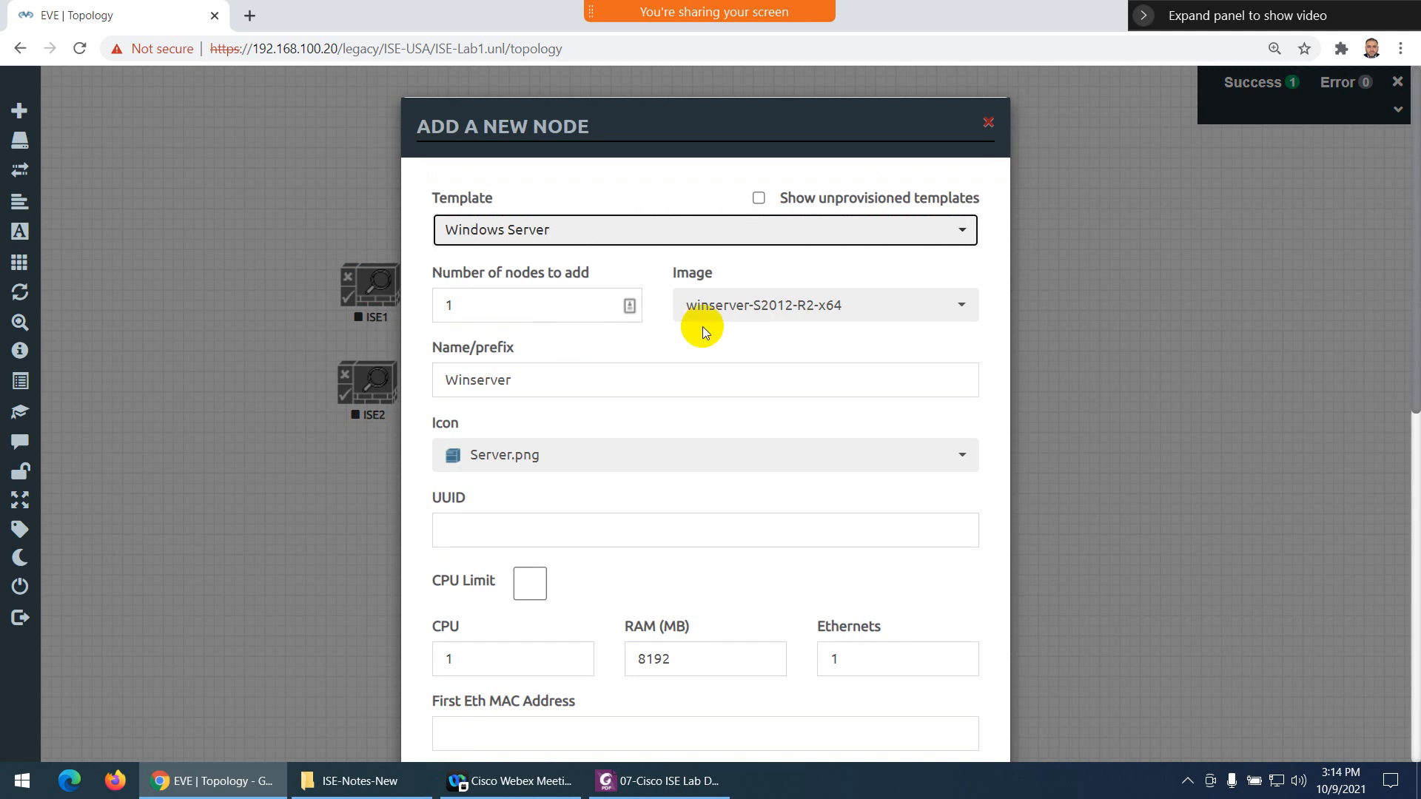
{"action": "left_click", "coordinate": [750, 309]}
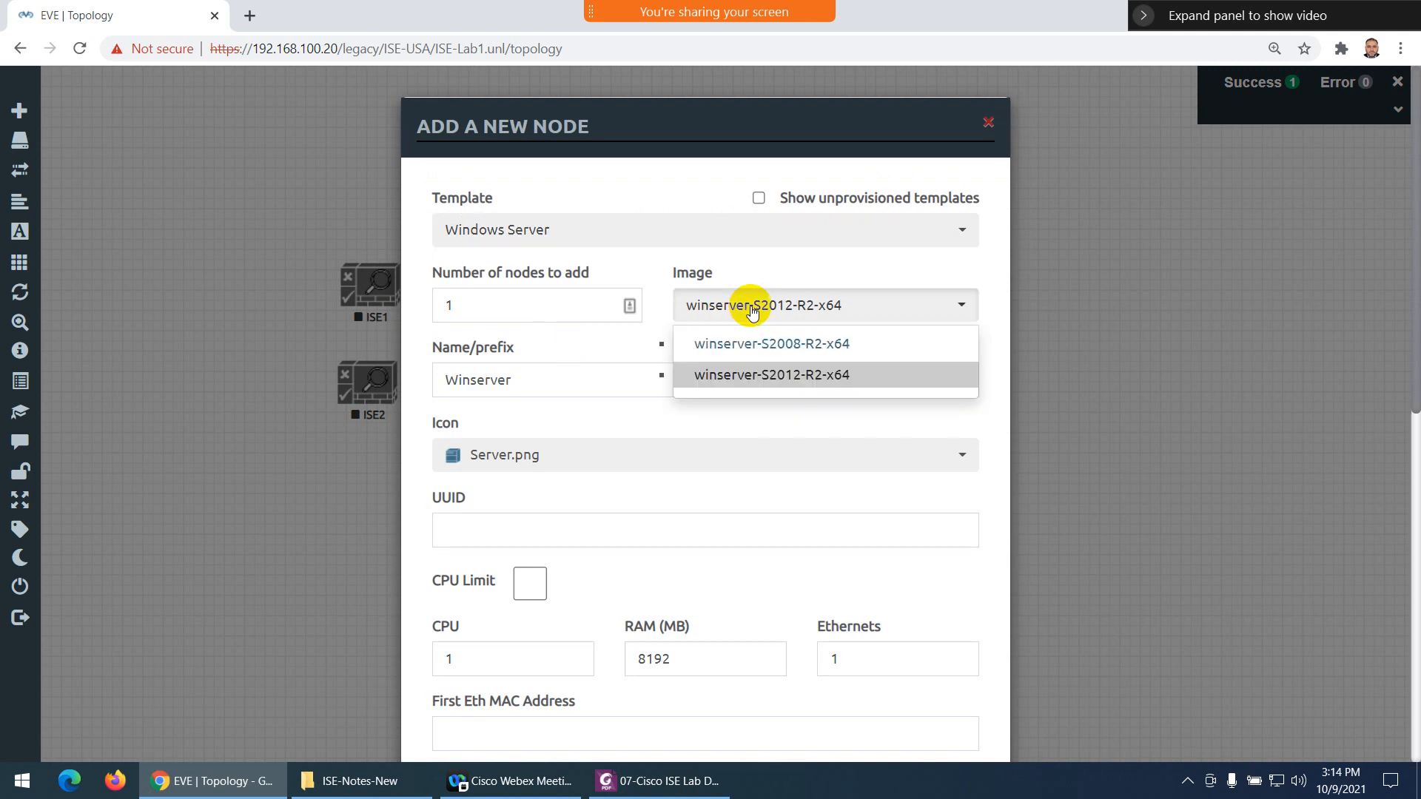
{"action": "left_click", "coordinate": [765, 383]}
{"action": "left_click_drag", "start_coordinate": [512, 380], "coordinate": [433, 375]}
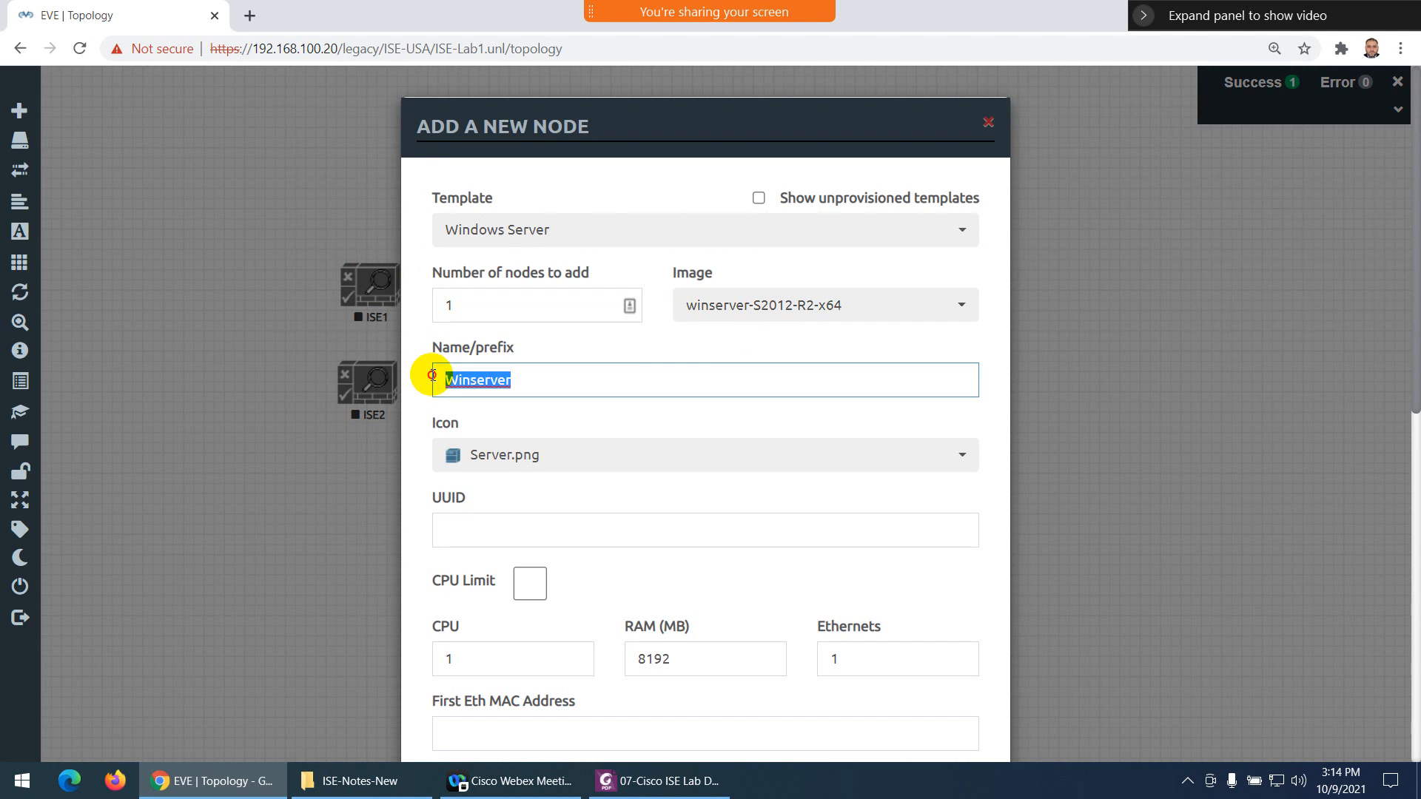
{"action": "type", "text": "SRV"}
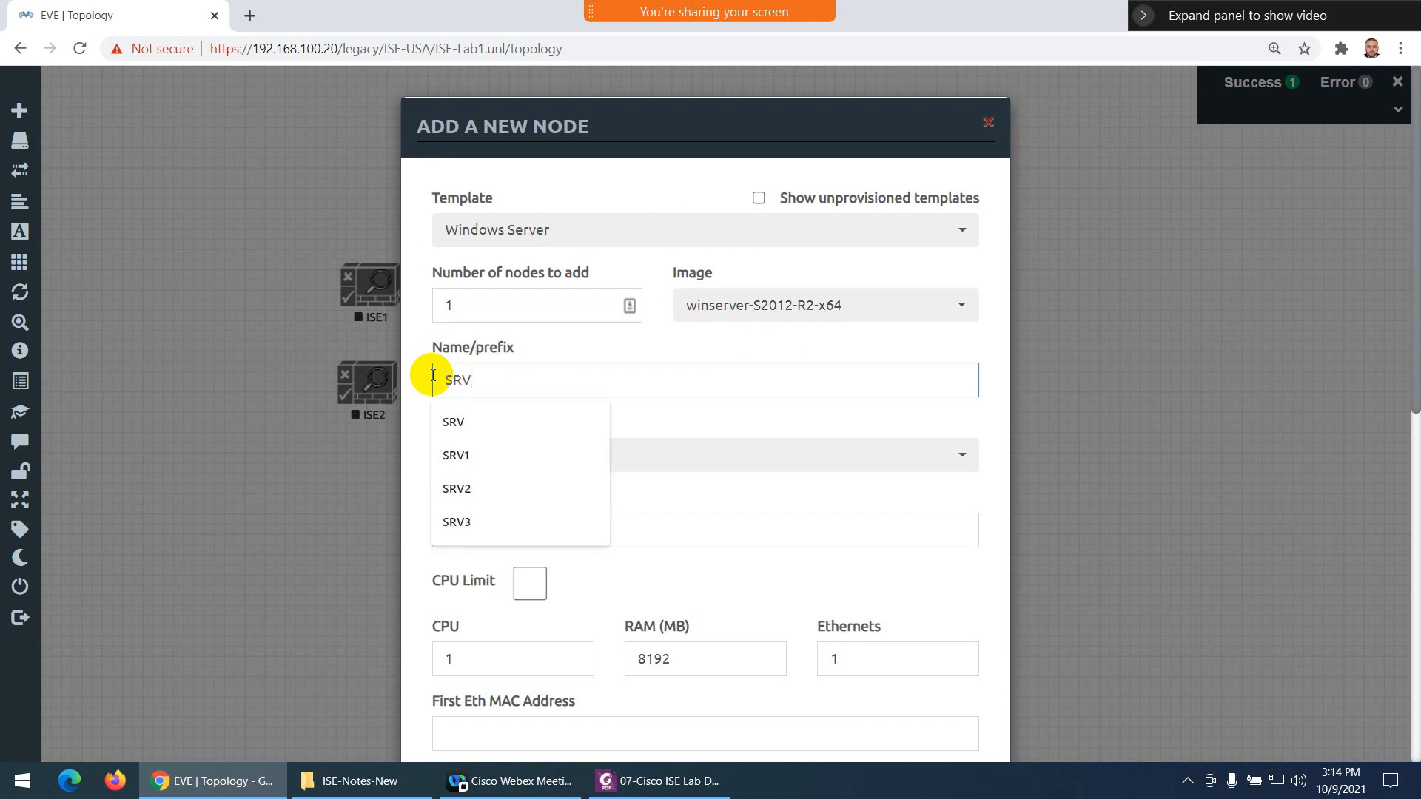
{"action": "left_click", "coordinate": [453, 420]}
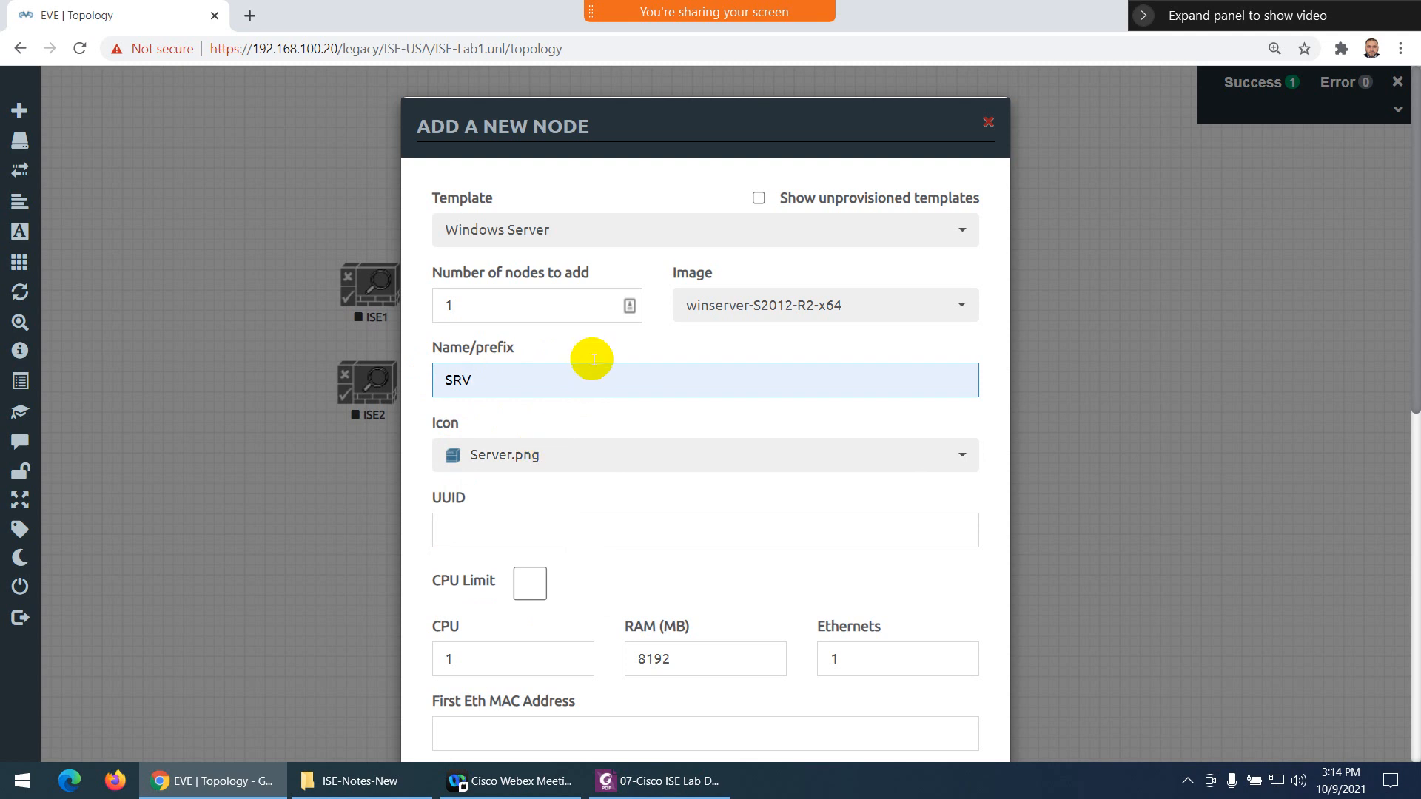
Save the SRV node with 16384 MB of RAM and place it below ISE2
{"action": "scroll", "coordinate": [591, 400], "scroll_direction": "down", "scroll_amount": 3}
{"action": "left_click", "coordinate": [689, 473]}
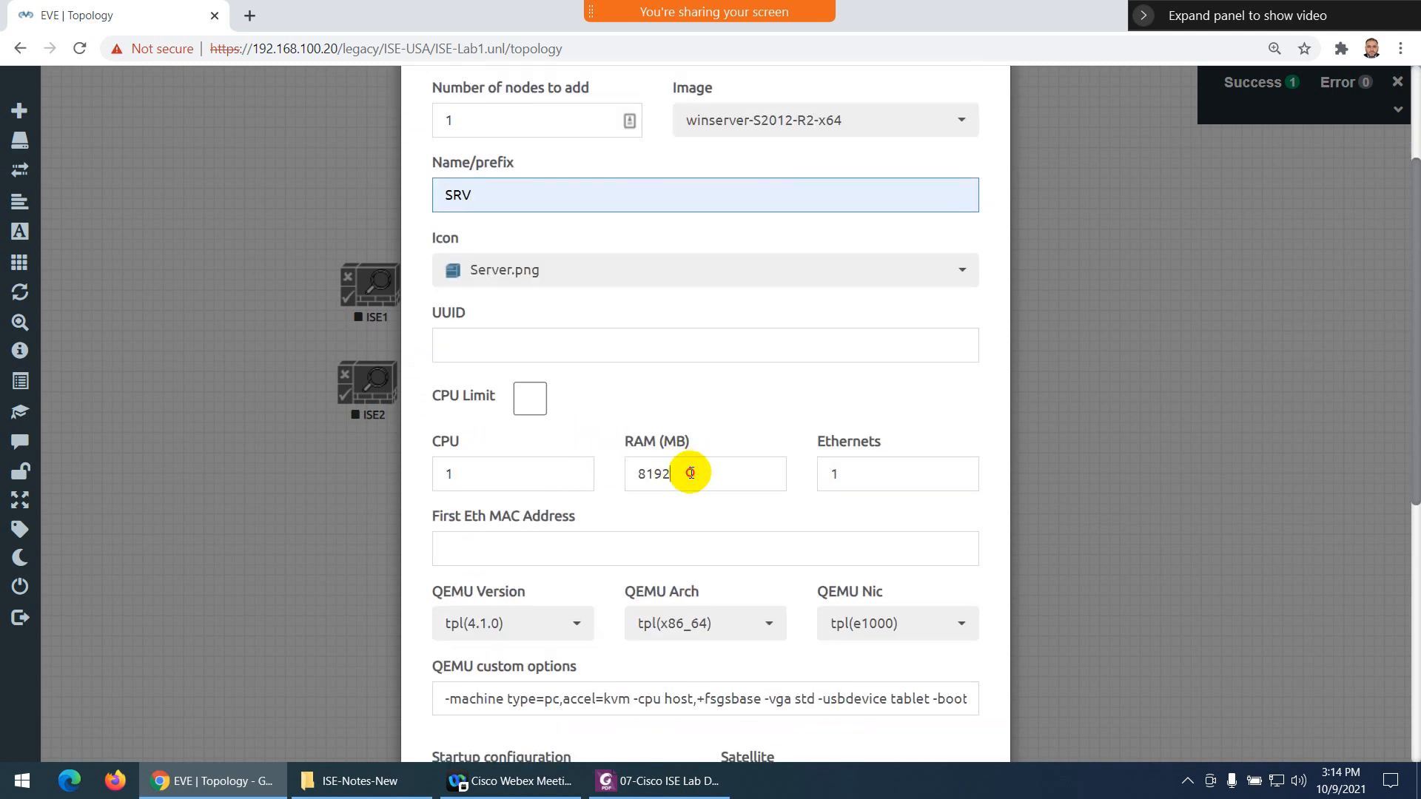
{"action": "left_click_drag", "start_coordinate": [690, 474], "coordinate": [629, 472]}
{"action": "type", "text": "16384"}
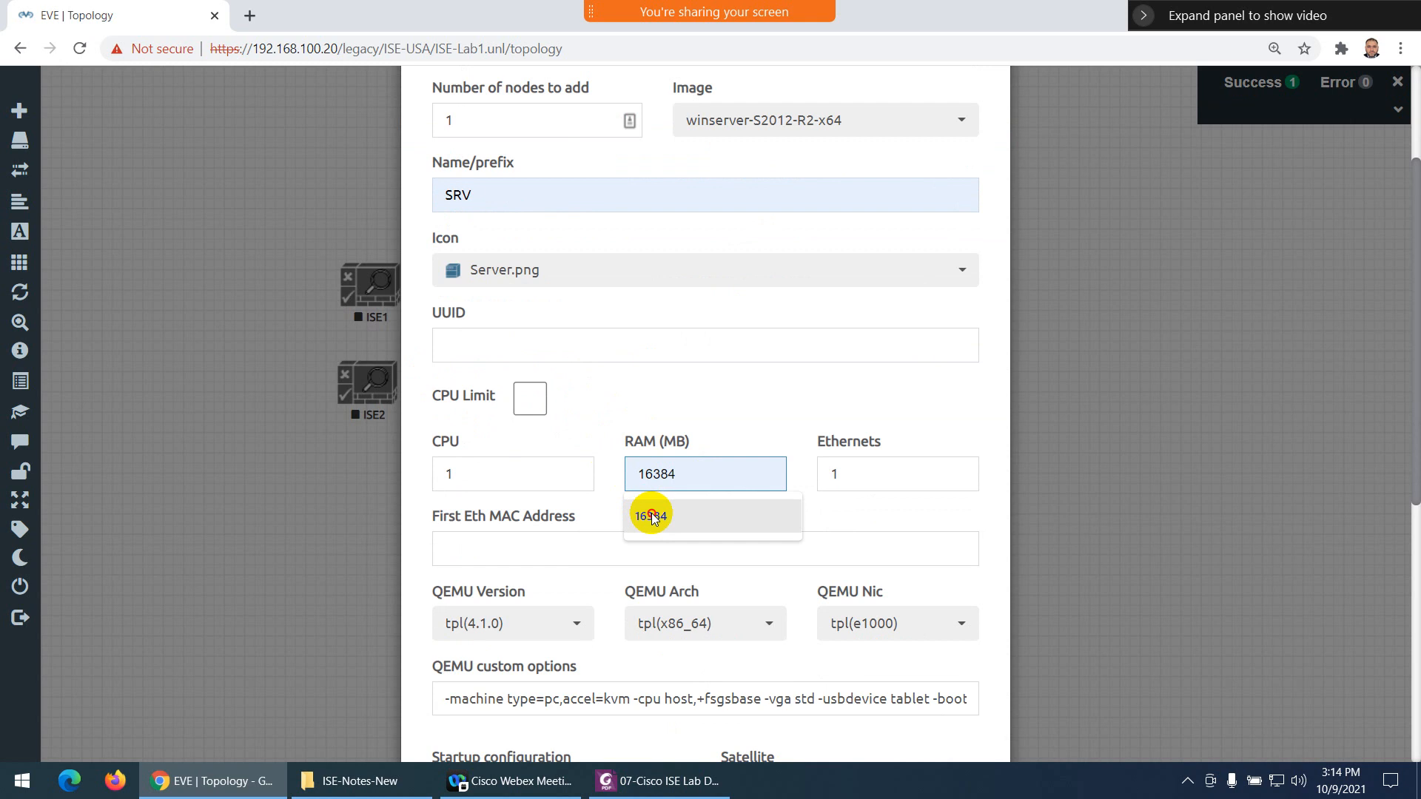
{"action": "left_click", "coordinate": [655, 515]}
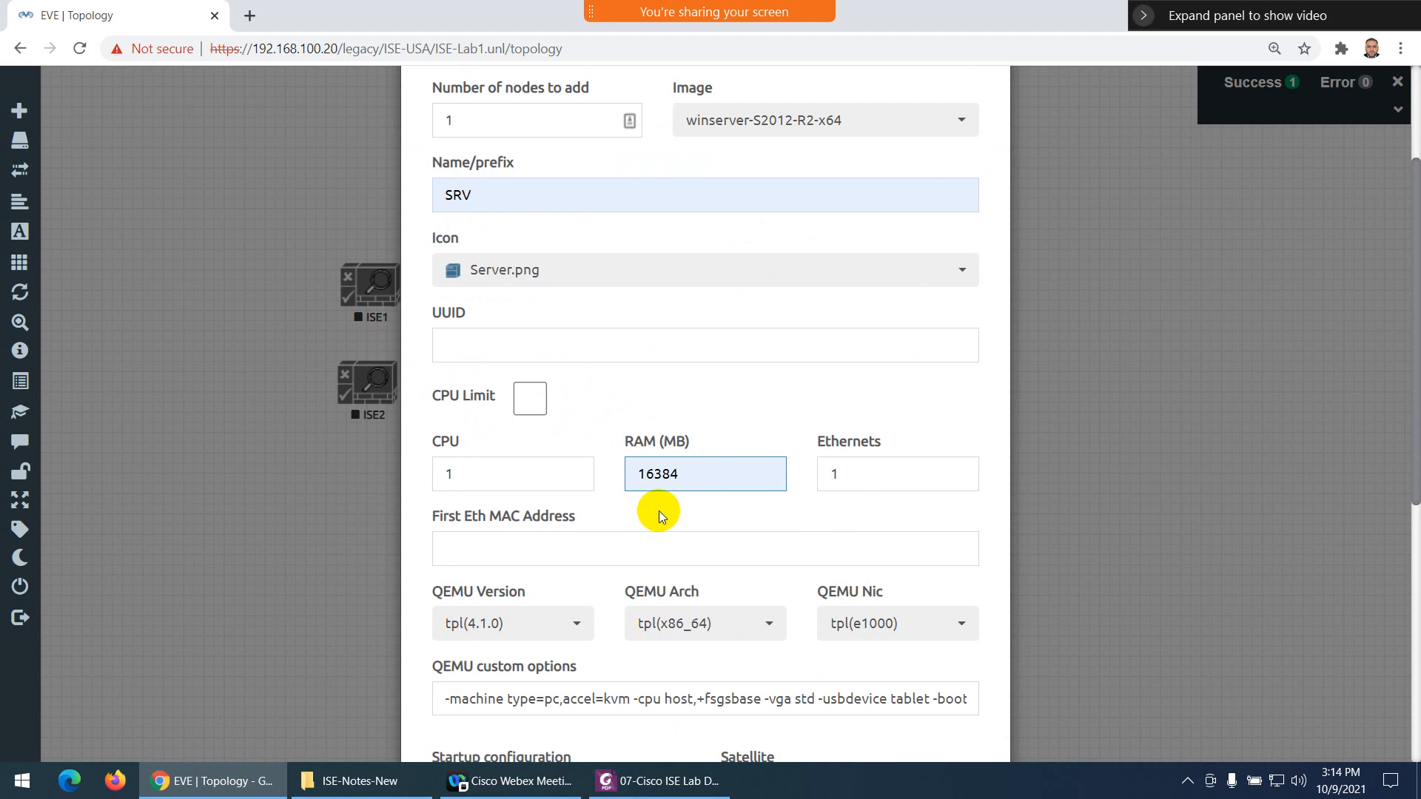
{"action": "scroll", "coordinate": [659, 511], "scroll_direction": "down", "scroll_amount": 7}
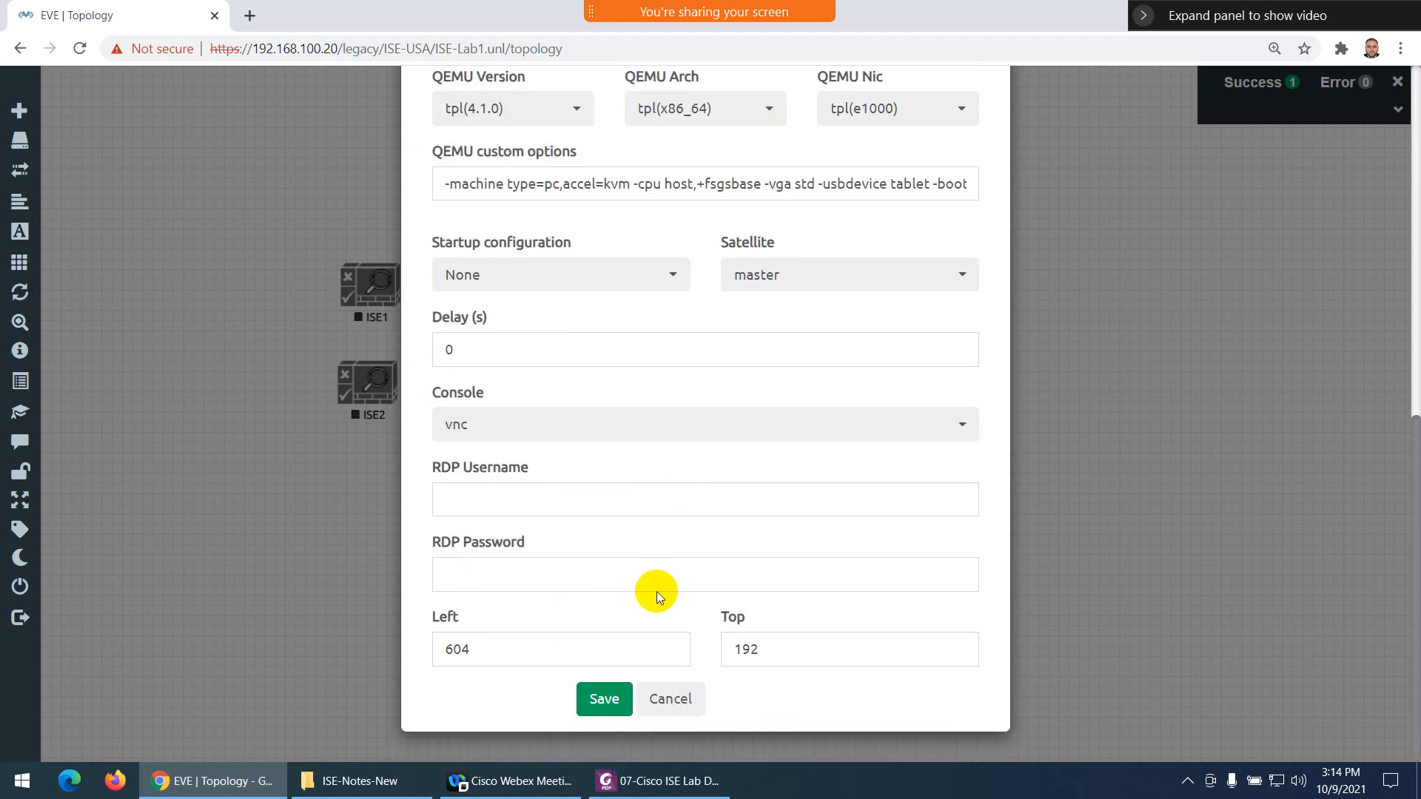
{"action": "left_click", "coordinate": [604, 700]}
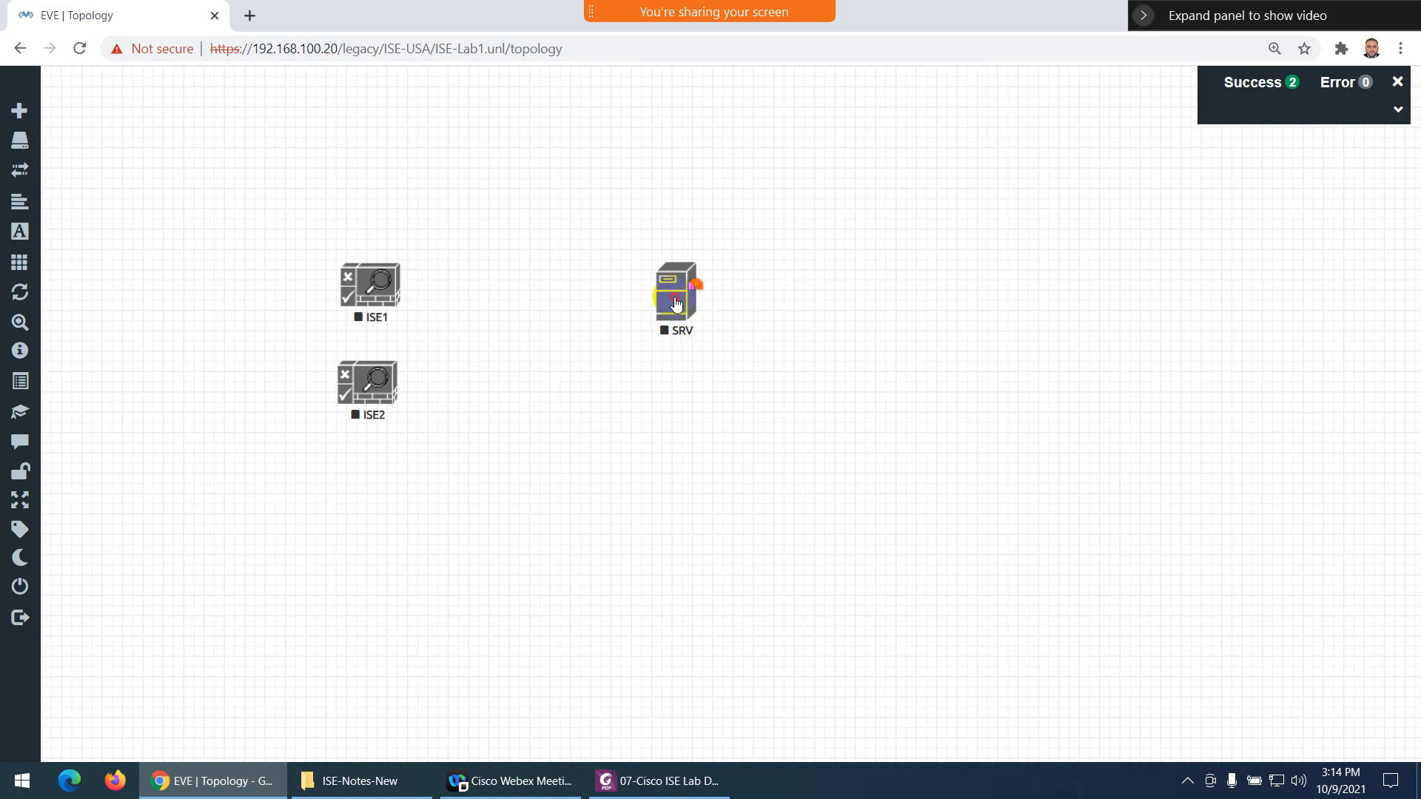
{"action": "left_click_drag", "start_coordinate": [676, 303], "coordinate": [368, 492]}
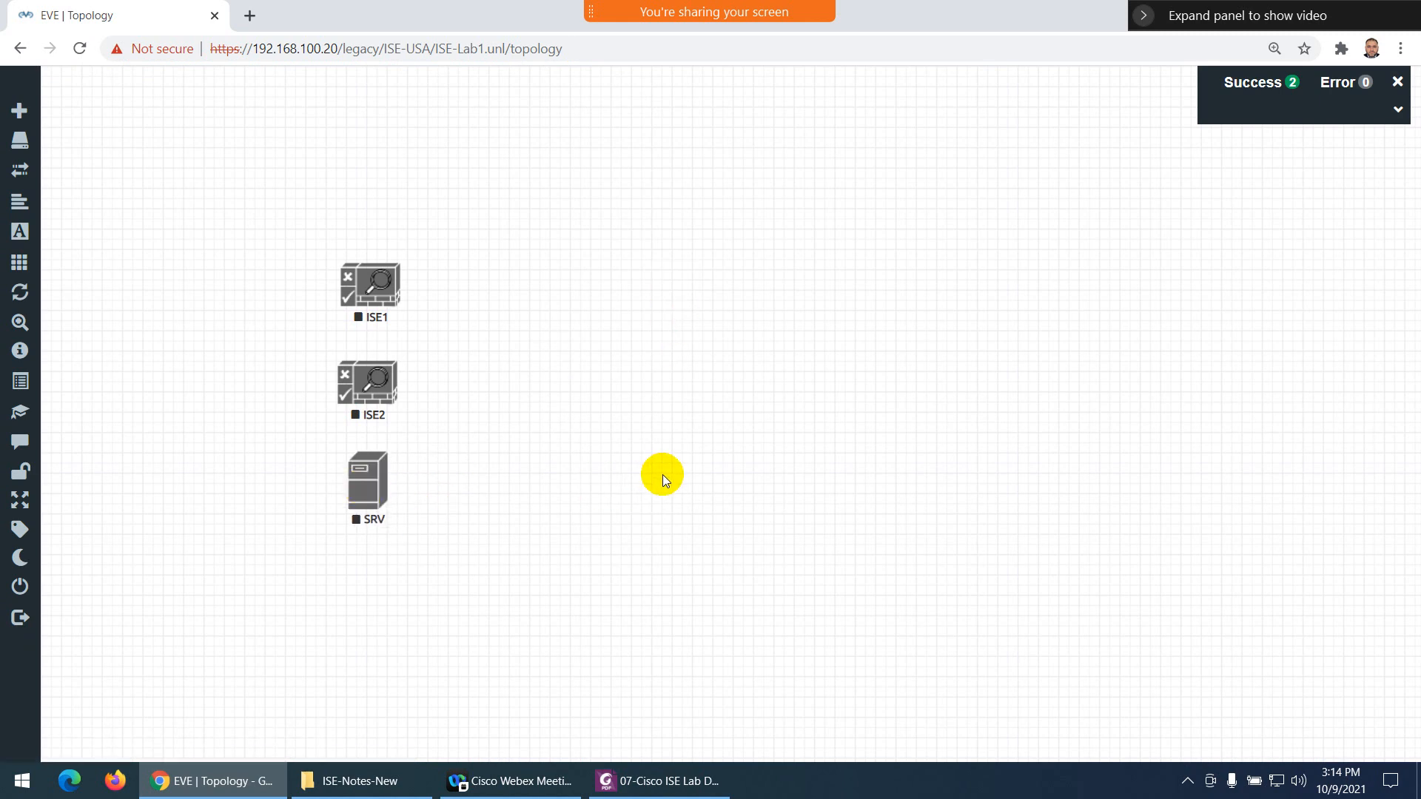
Add a Cisco vWLC node with its default settings and place it below SRV
{"action": "right_click", "coordinate": [771, 330]}
{"action": "left_click", "coordinate": [794, 365]}
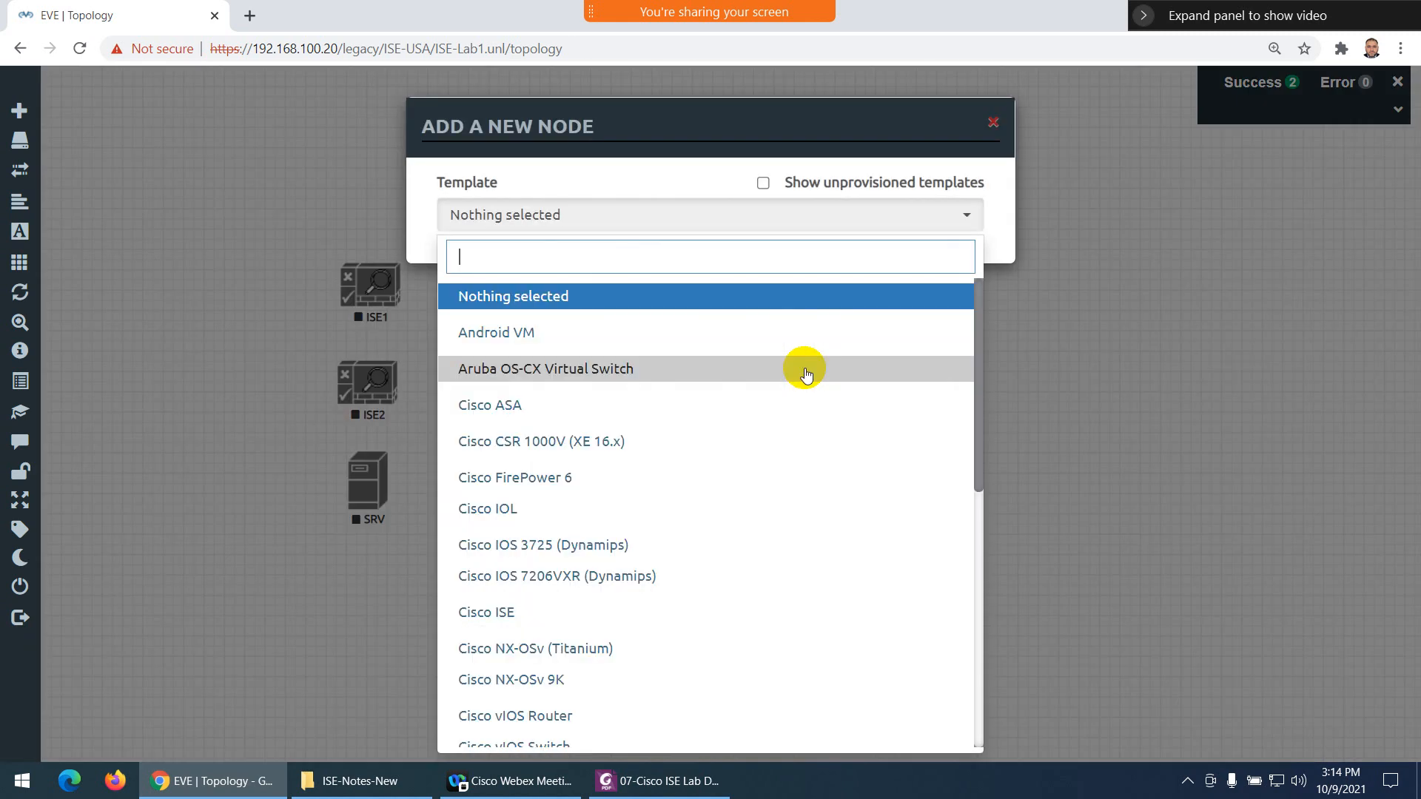
{"action": "type", "text": "w"}
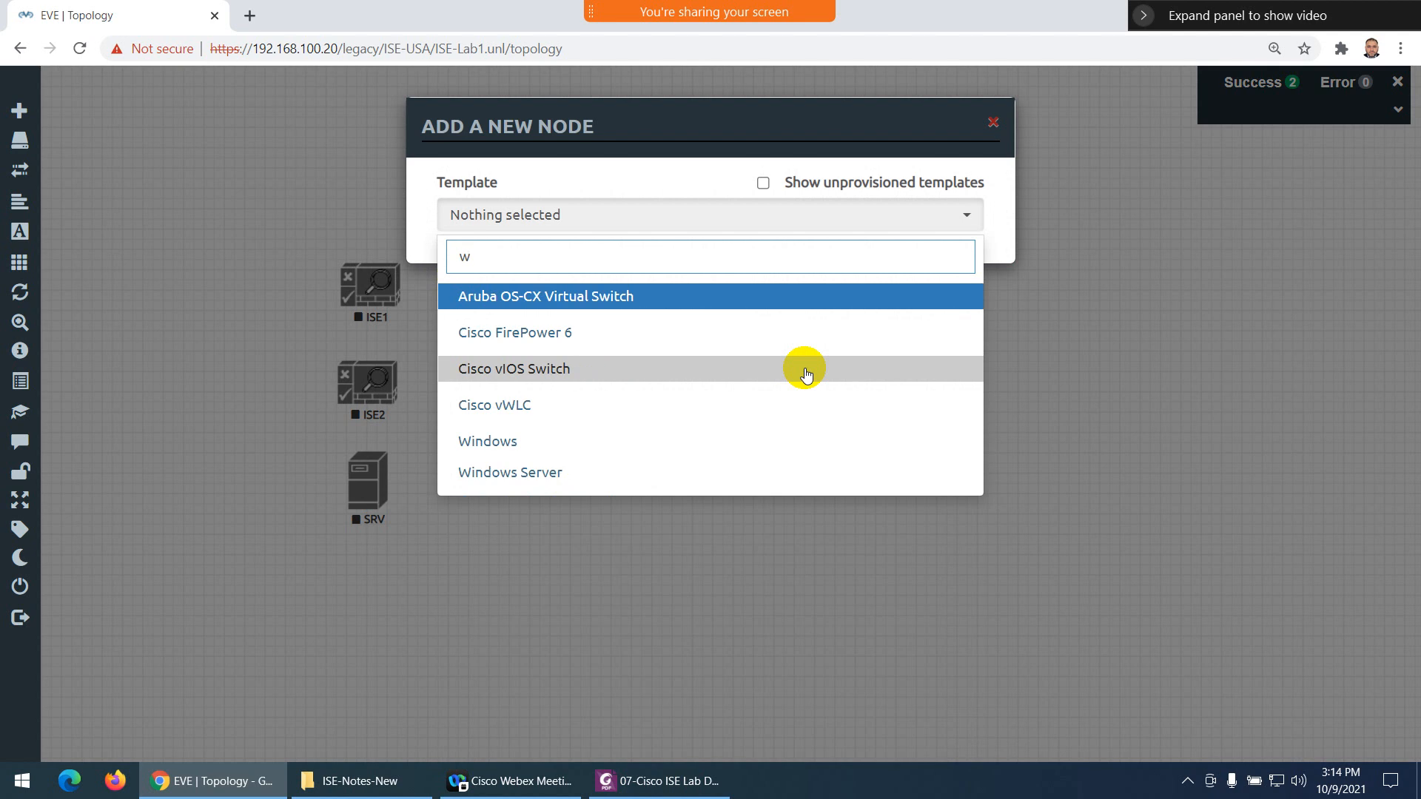
{"action": "left_click", "coordinate": [506, 412]}
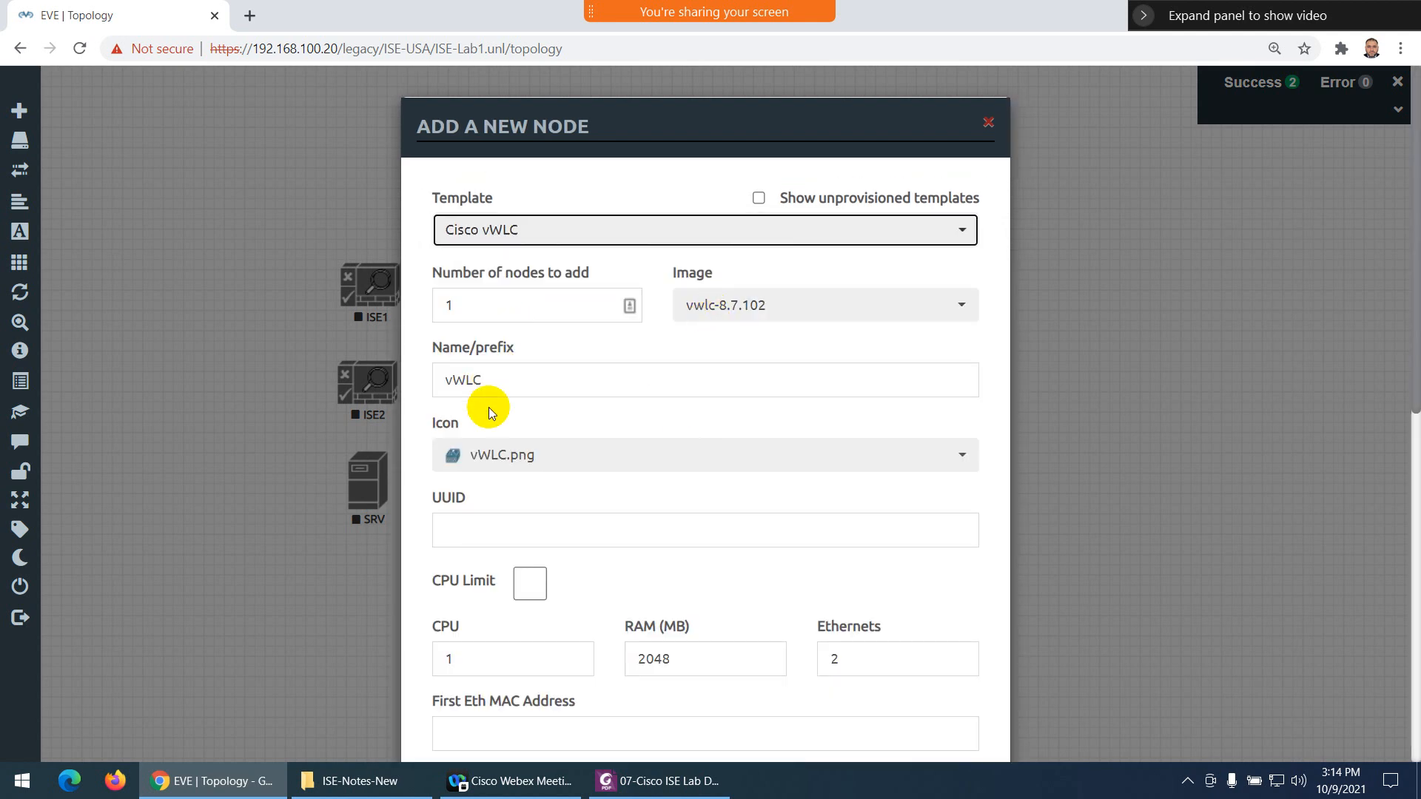
{"action": "scroll", "coordinate": [565, 498], "scroll_direction": "down", "scroll_amount": 7}
{"action": "scroll", "coordinate": [617, 625], "scroll_direction": "down", "scroll_amount": 2}
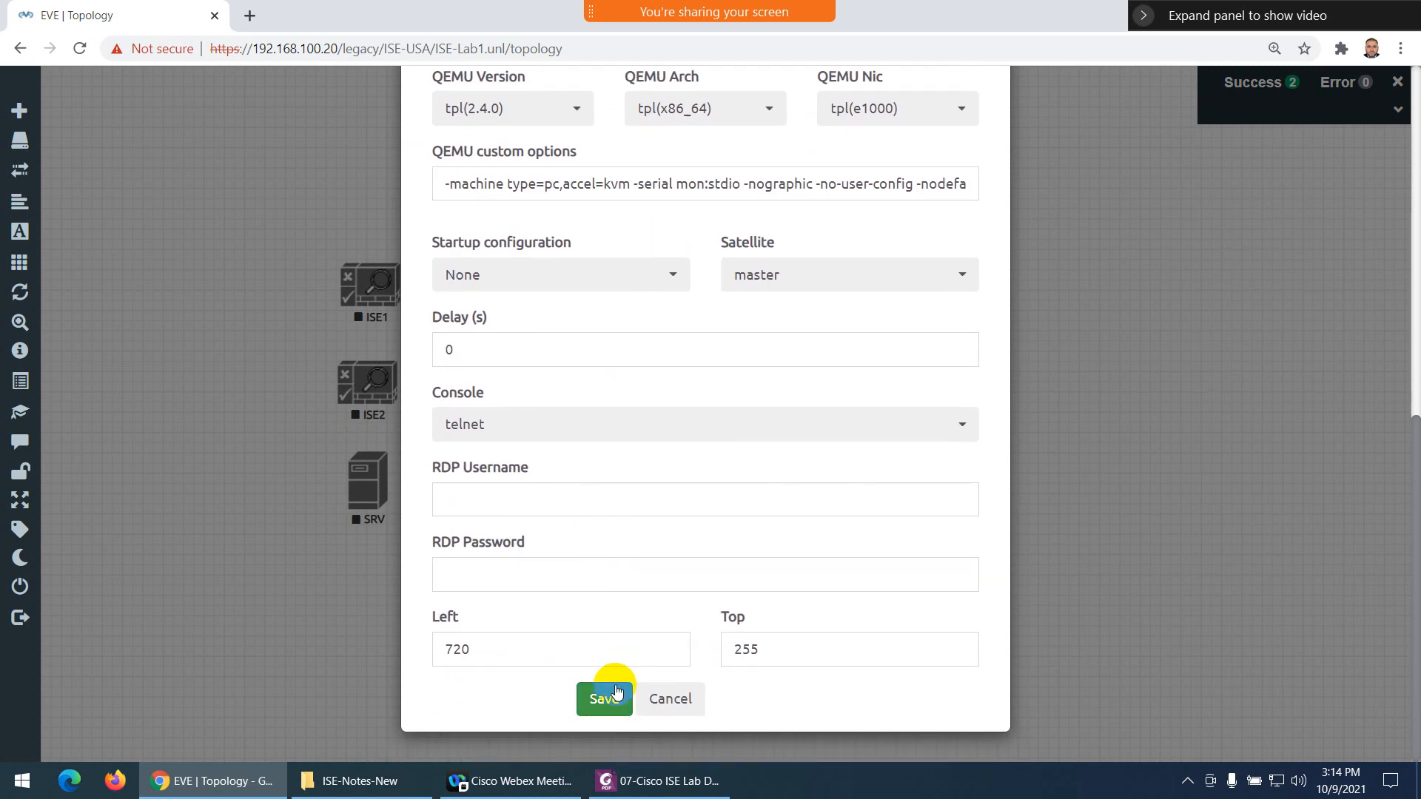
{"action": "left_click", "coordinate": [599, 695]}
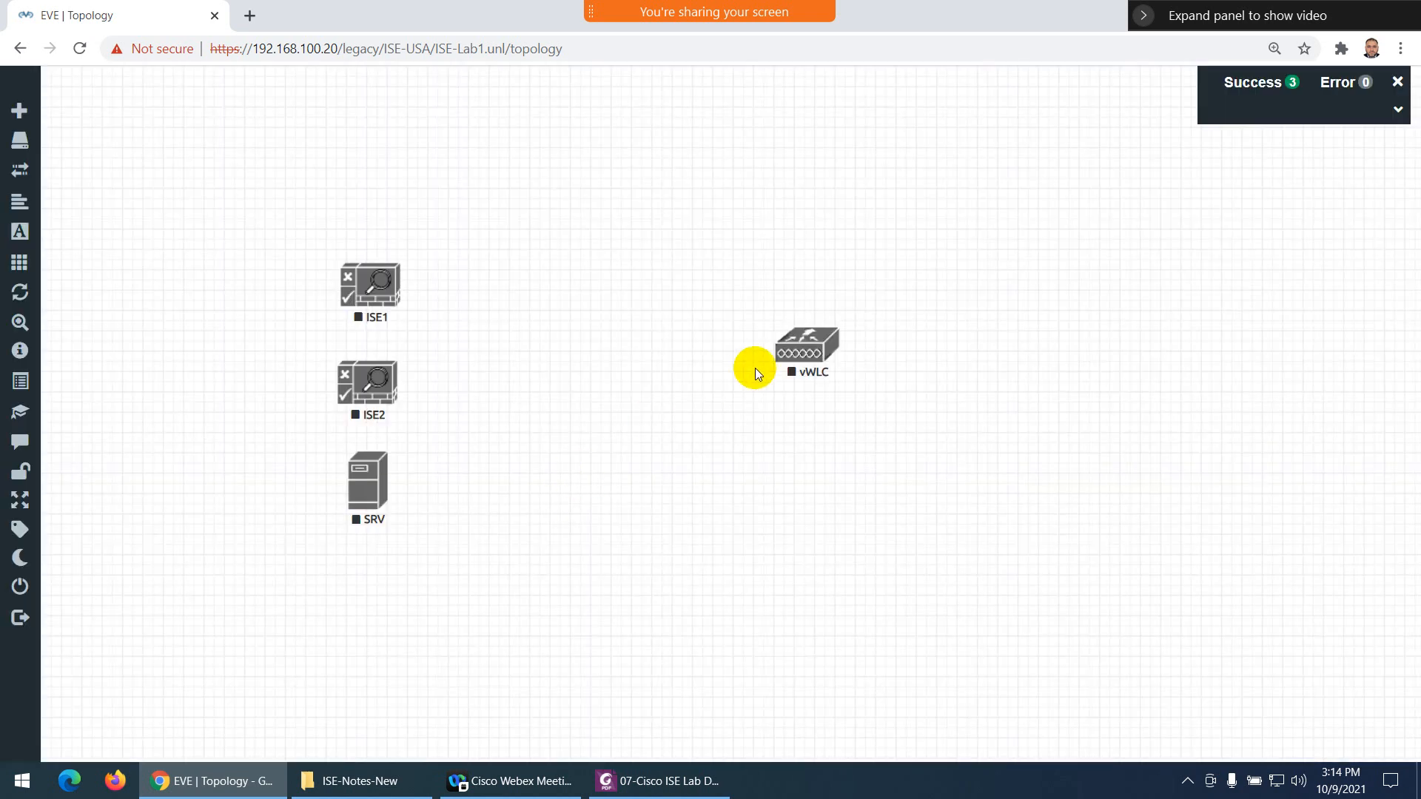
{"action": "left_click_drag", "start_coordinate": [806, 355], "coordinate": [360, 587]}
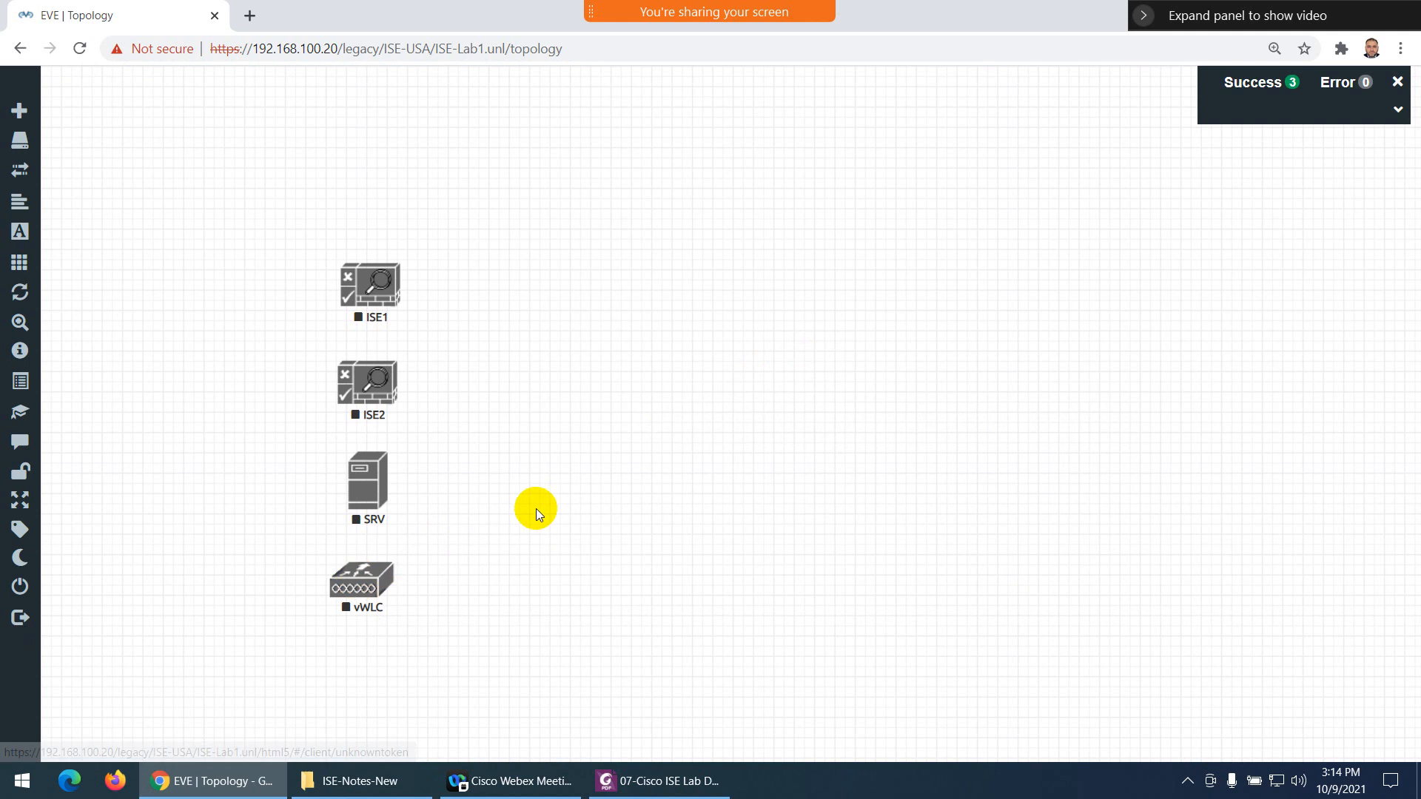
Switch to the Cisco ISE lab details PDF and examine the topology diagram and the IP address and VLAN table
{"action": "right_click", "coordinate": [721, 315]}
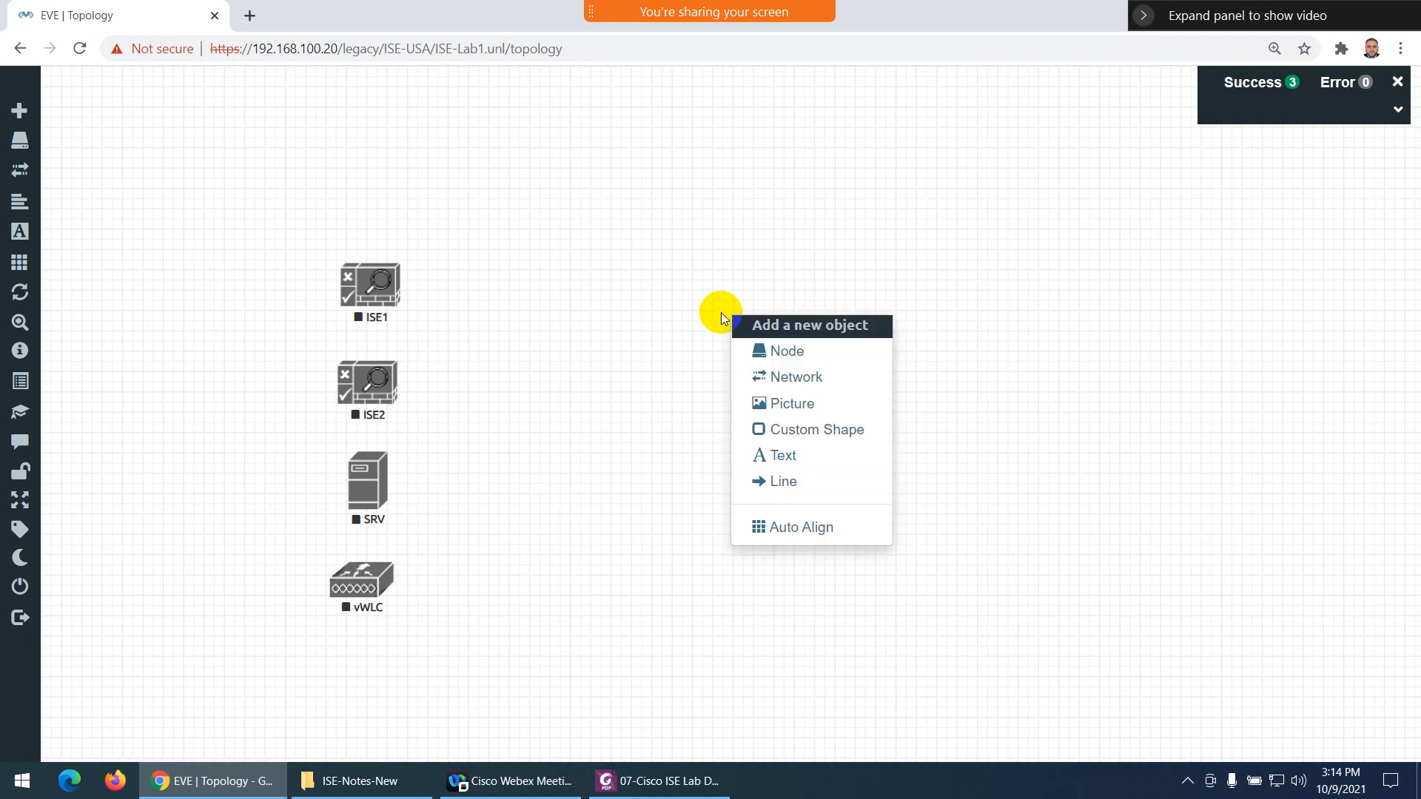
{"action": "left_click", "coordinate": [659, 780]}
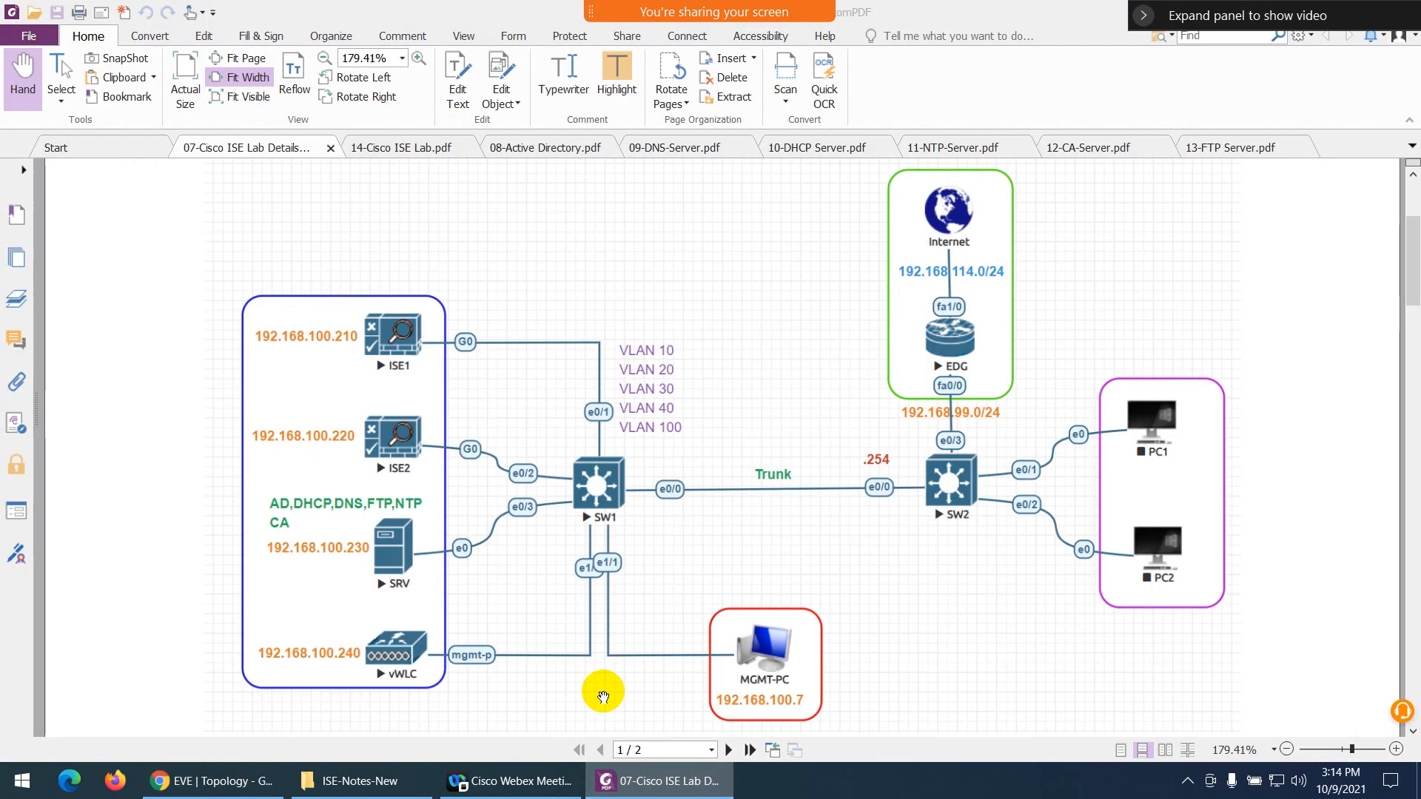
{"action": "scroll", "coordinate": [592, 544], "scroll_direction": "down", "scroll_amount": 1}
{"action": "scroll", "coordinate": [591, 544], "scroll_direction": "down", "scroll_amount": 10}
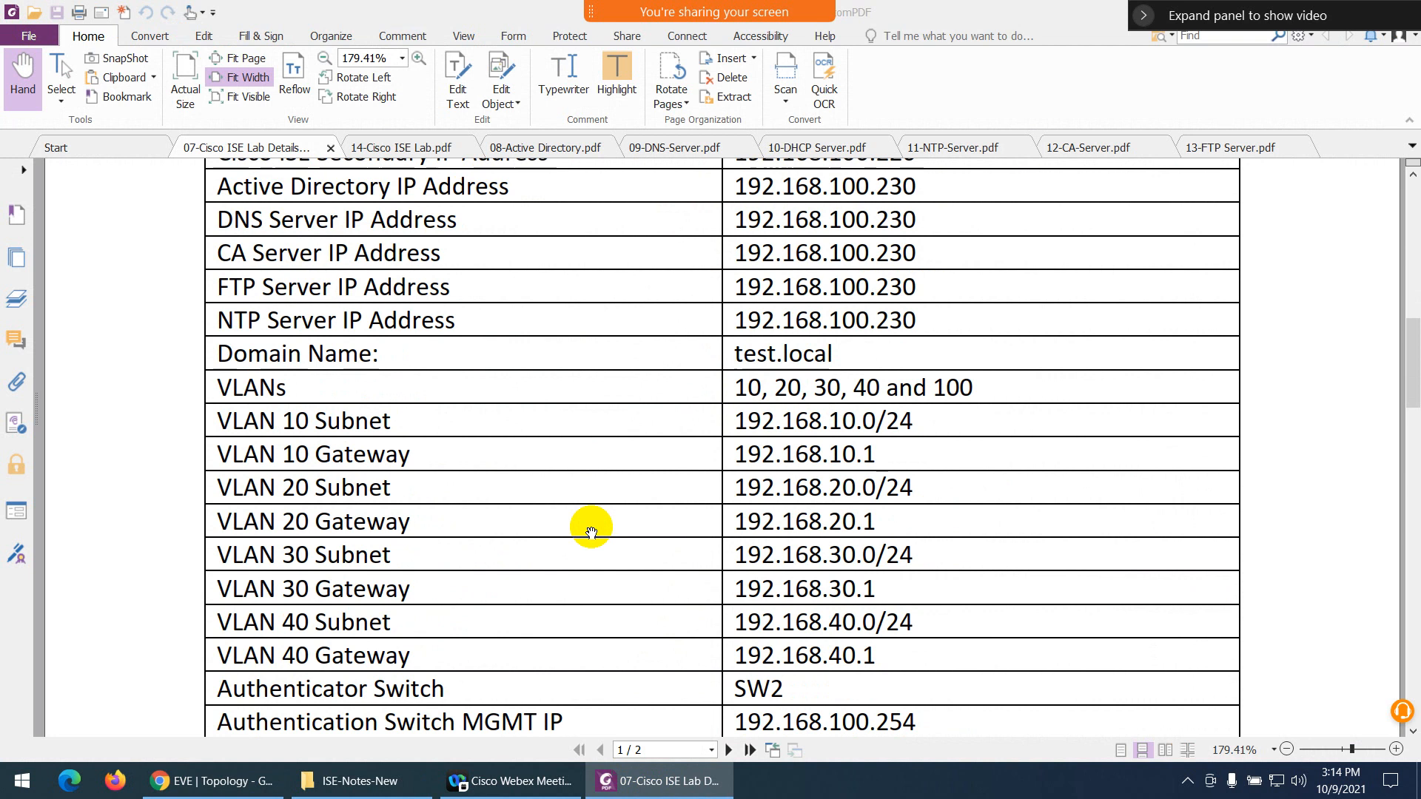
Examine the images table in the lab details PDF, highlighting the ISE, wireless controller and Cisco switch image names
{"action": "scroll", "coordinate": [592, 534], "scroll_direction": "down", "scroll_amount": 7}
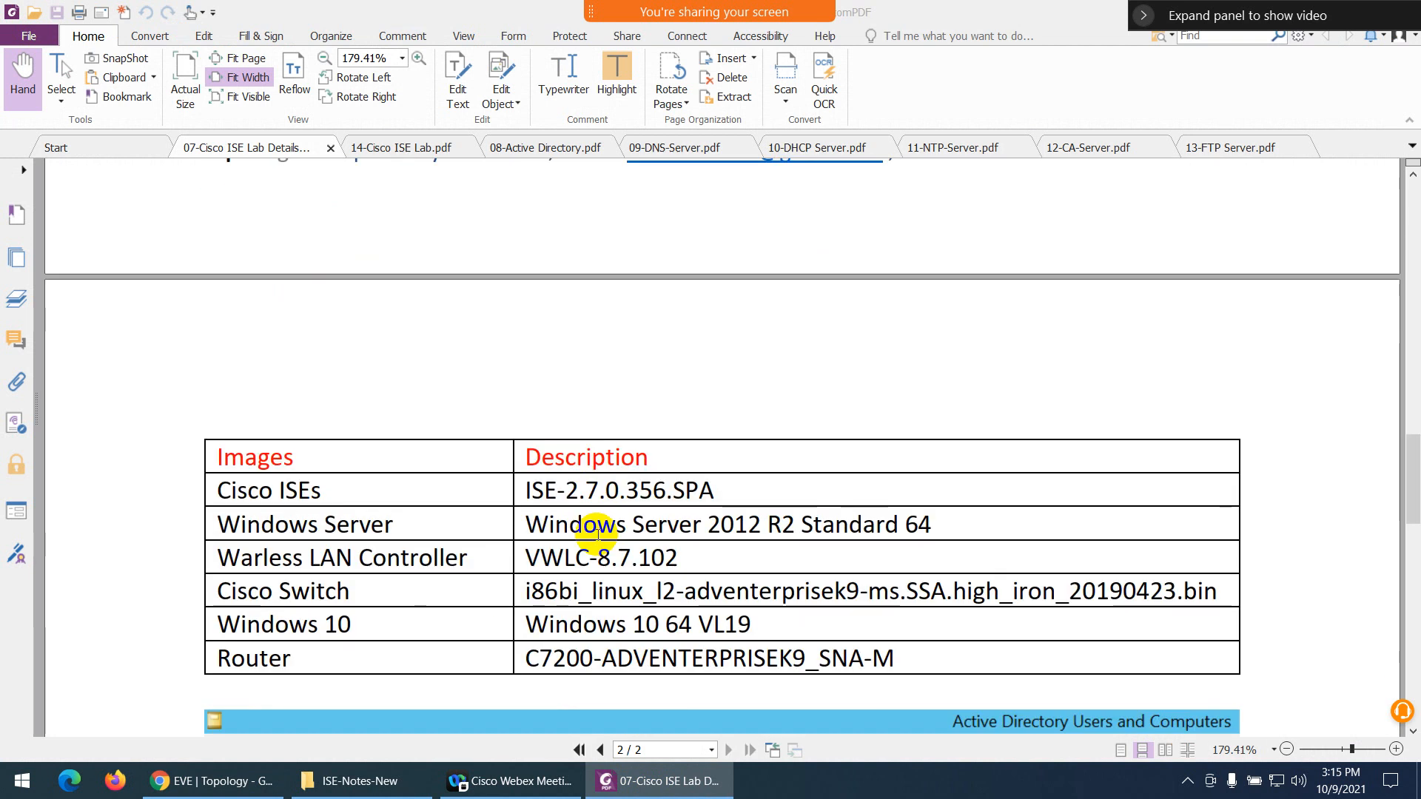
{"action": "scroll", "coordinate": [562, 562], "scroll_direction": "down", "scroll_amount": 1}
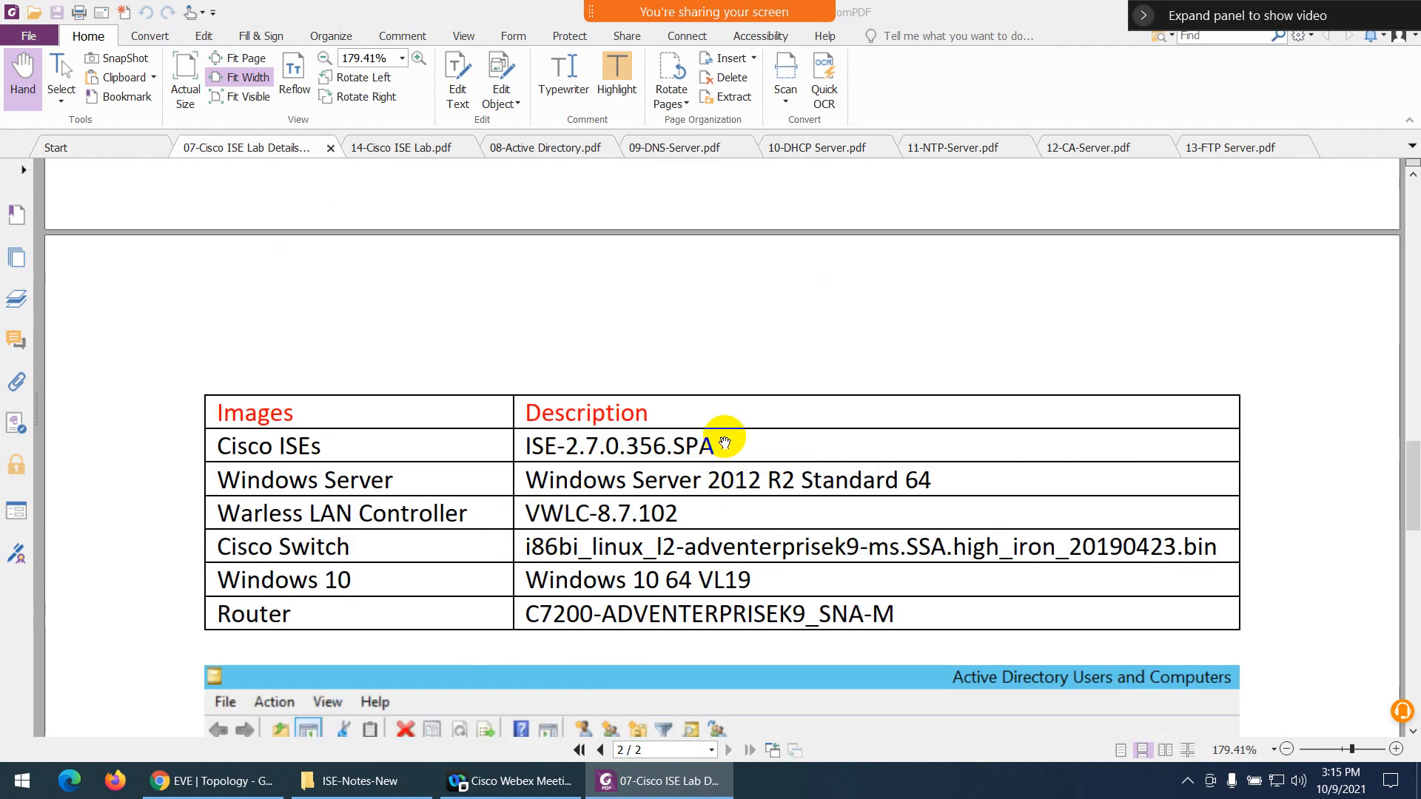
{"action": "left_click_drag", "start_coordinate": [723, 438], "coordinate": [523, 444]}
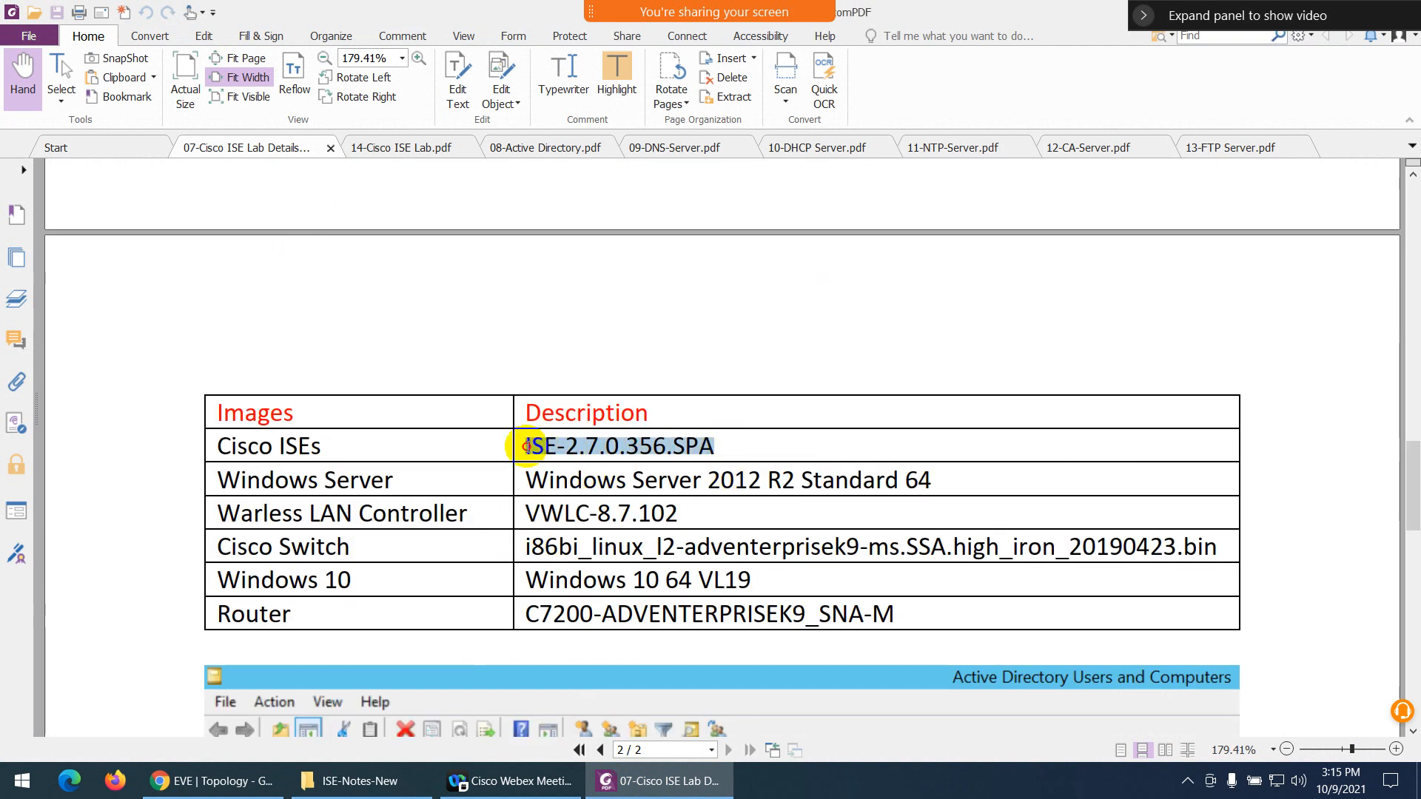
{"action": "left_click_drag", "start_coordinate": [931, 481], "coordinate": [576, 511]}
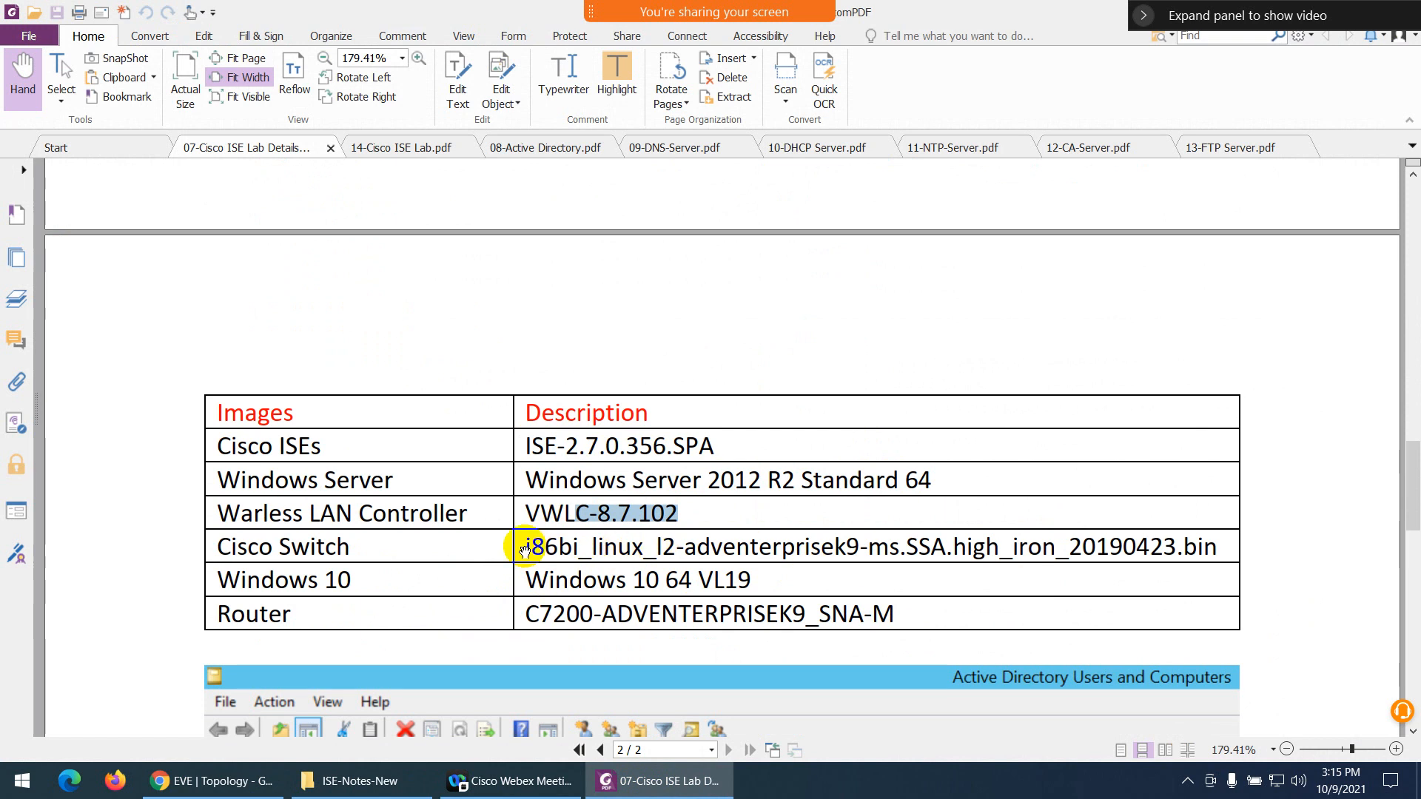
{"action": "left_click_drag", "start_coordinate": [527, 547], "coordinate": [1214, 549]}
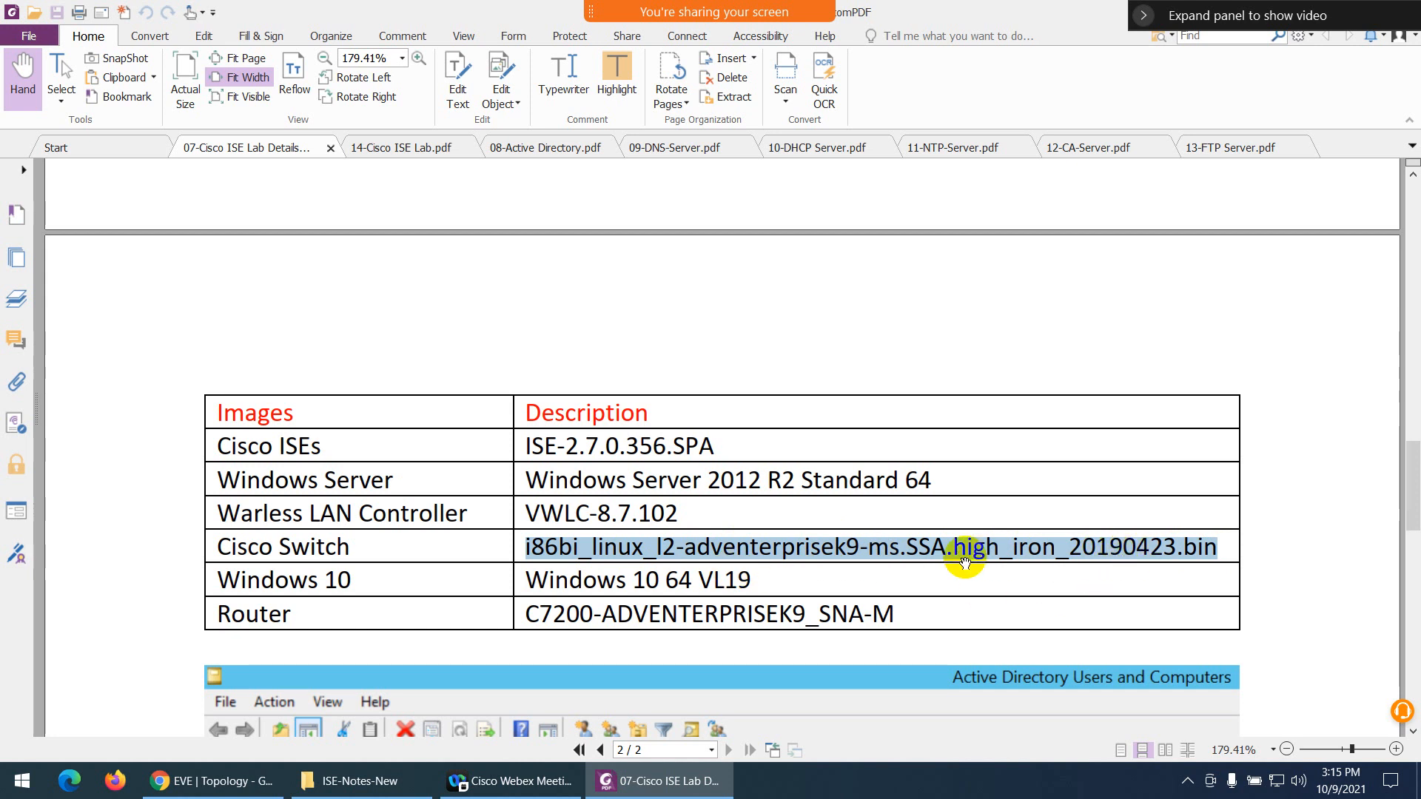
Switch to EVE-NG and start a Cisco IOL node with image i86bi_linux_l2-adventerprisek9-ms.SSA.high_iron_20190423.bin, checking the name against the PDF
{"action": "left_click", "coordinate": [245, 792]}
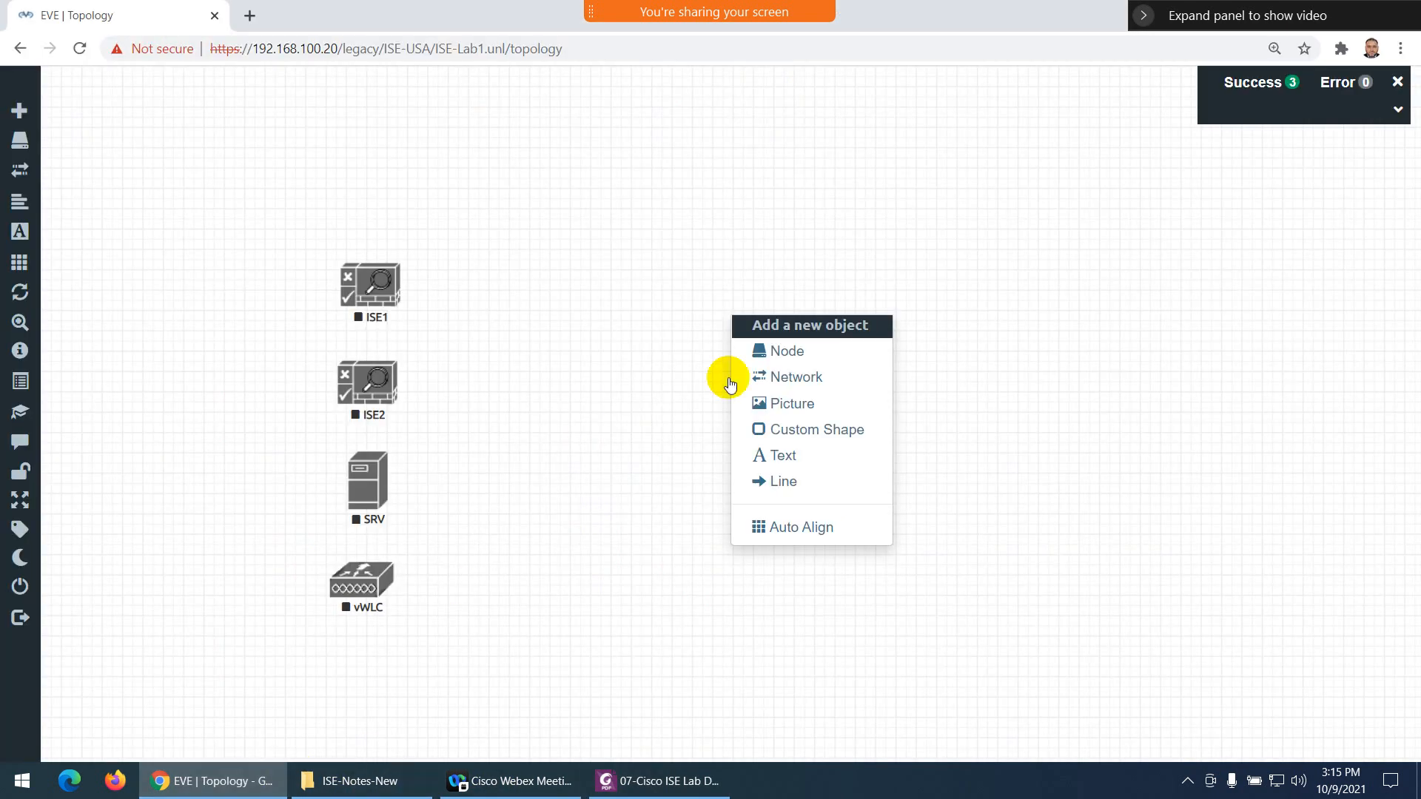
{"action": "left_click", "coordinate": [766, 354]}
{"action": "type", "text": "iol"}
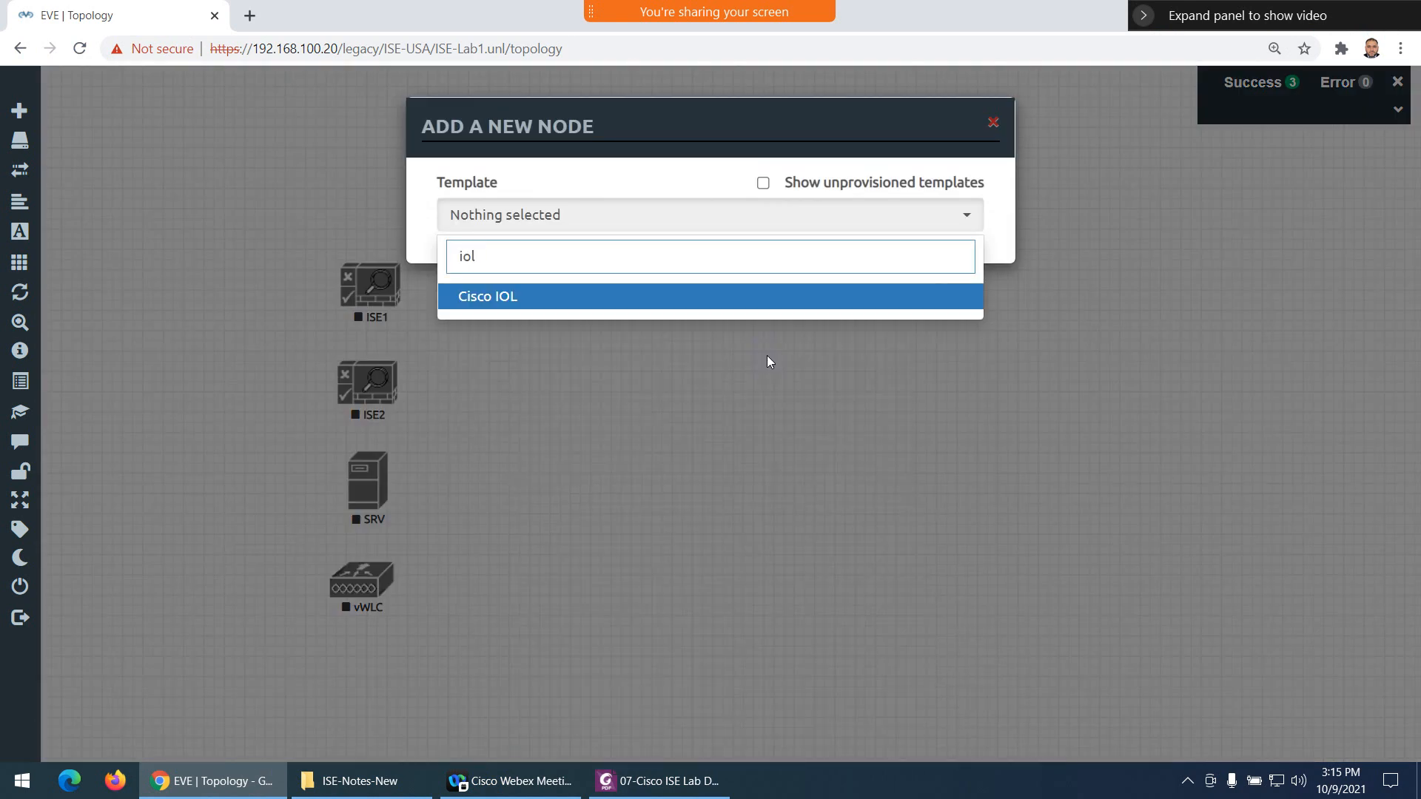
{"action": "left_click", "coordinate": [470, 297]}
{"action": "left_click", "coordinate": [843, 308]}
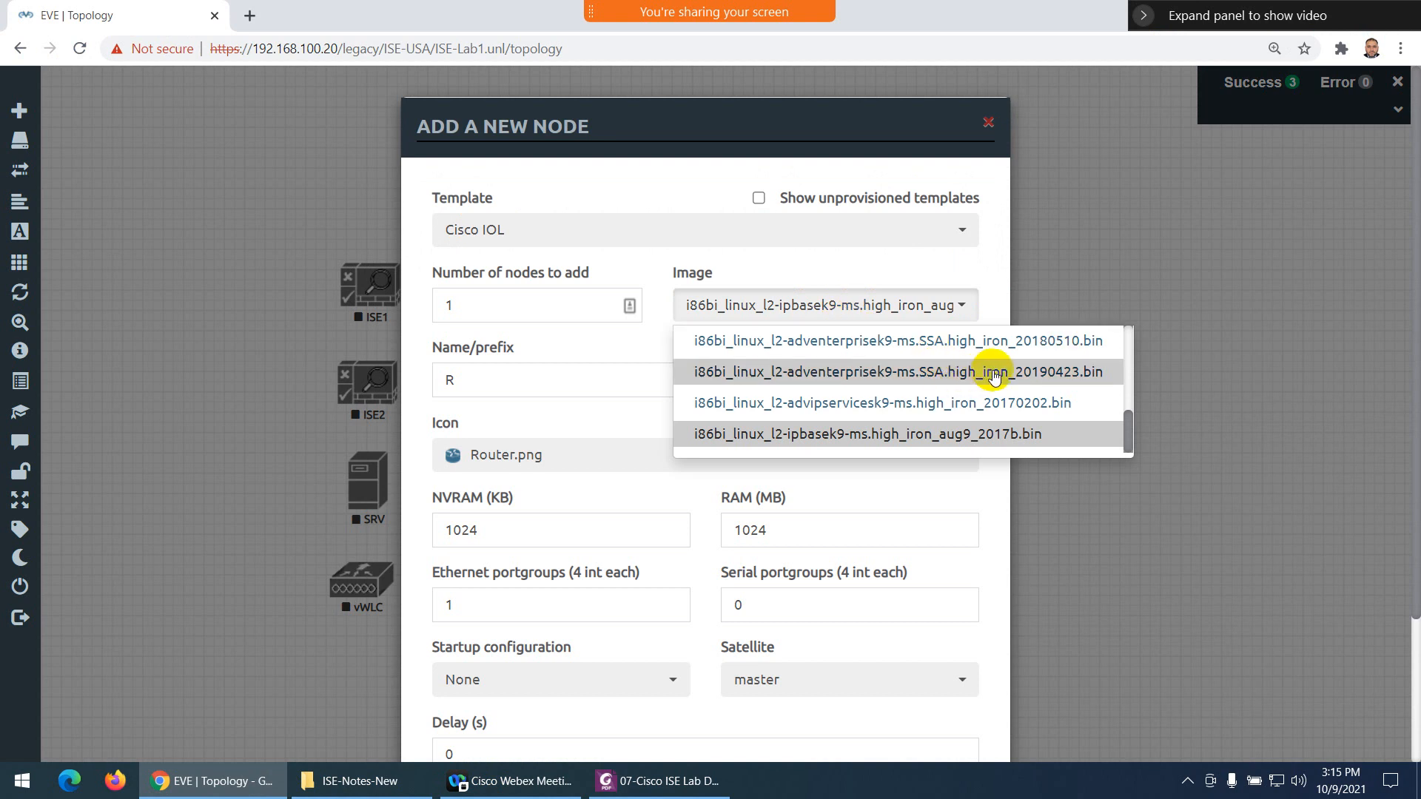
{"action": "left_click", "coordinate": [1018, 378]}
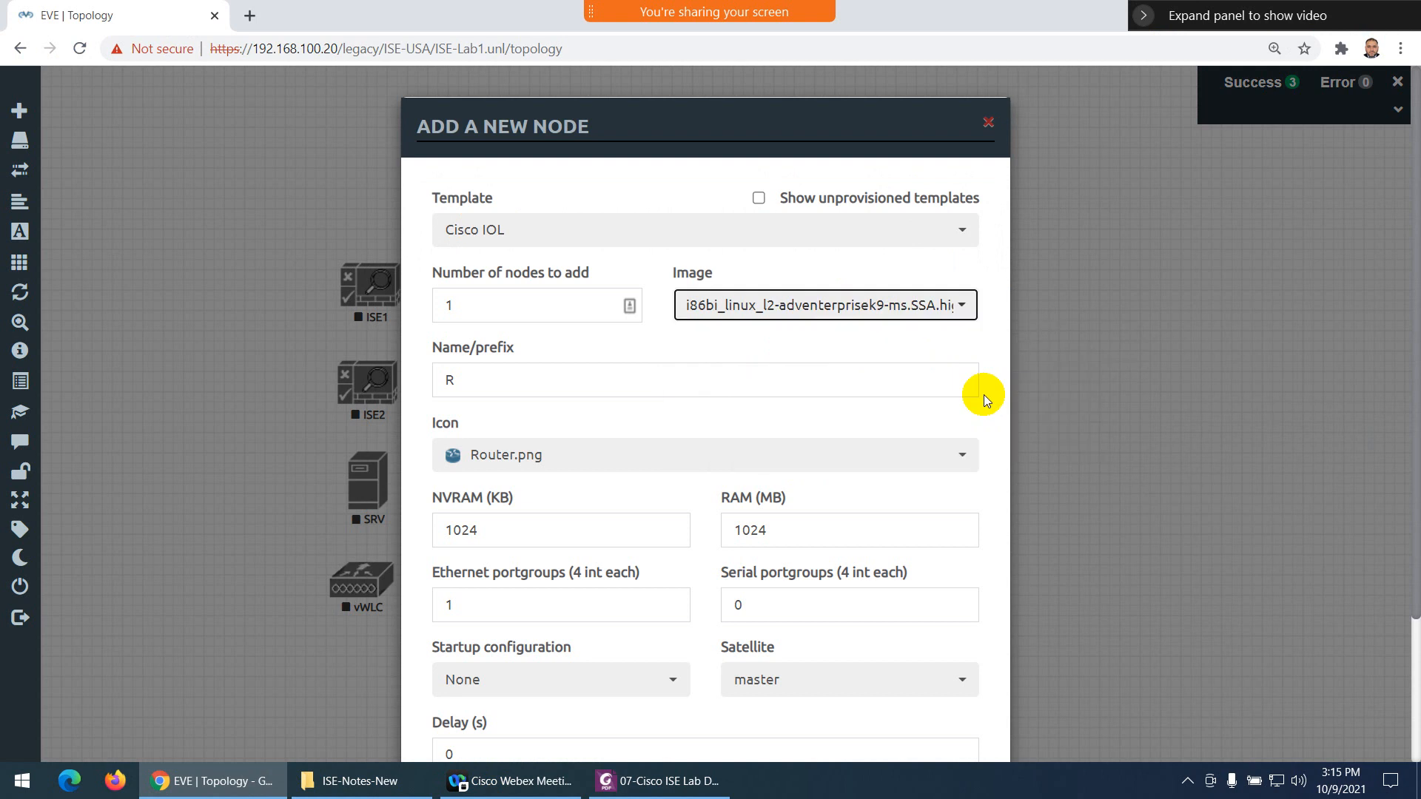
{"action": "left_click", "coordinate": [658, 781]}
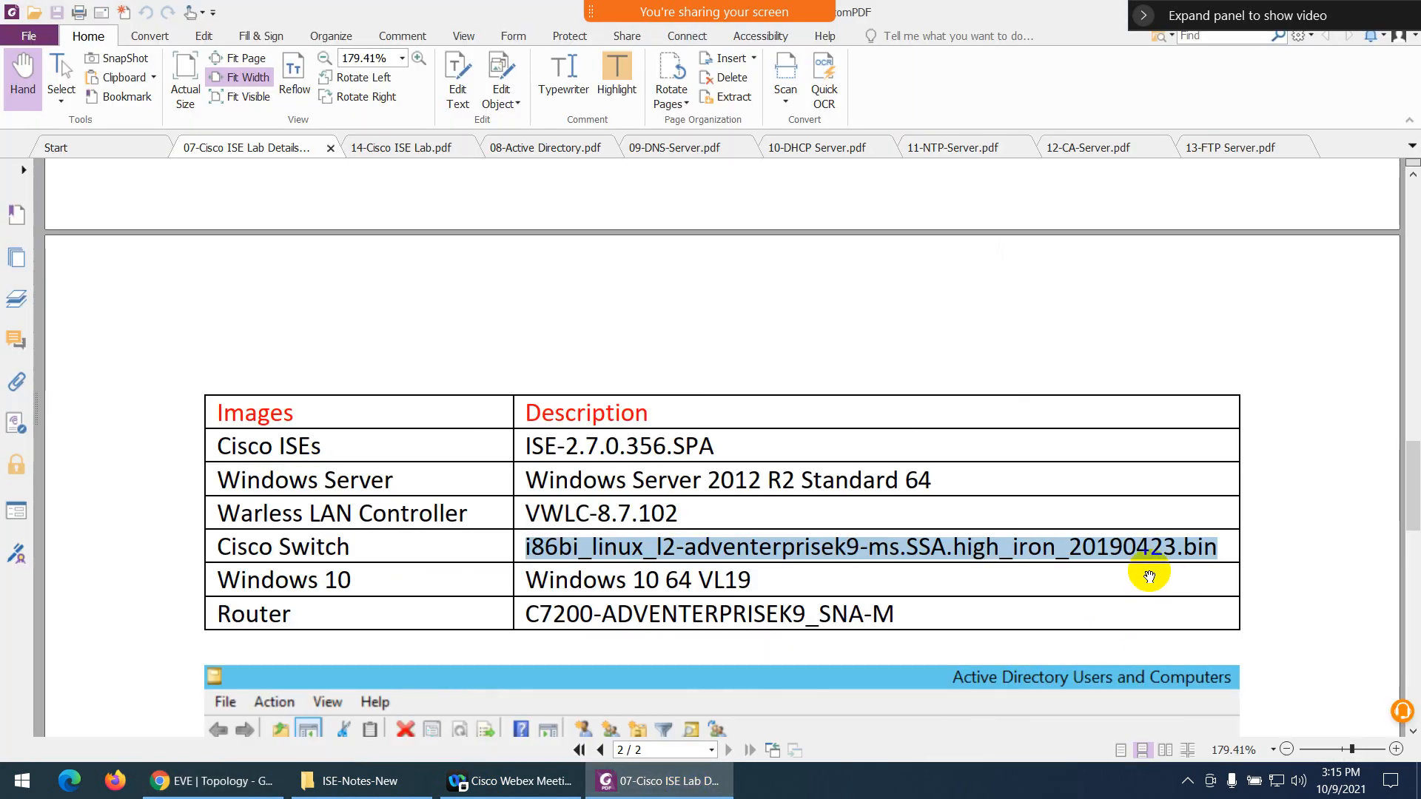
{"action": "left_click", "coordinate": [689, 782]}
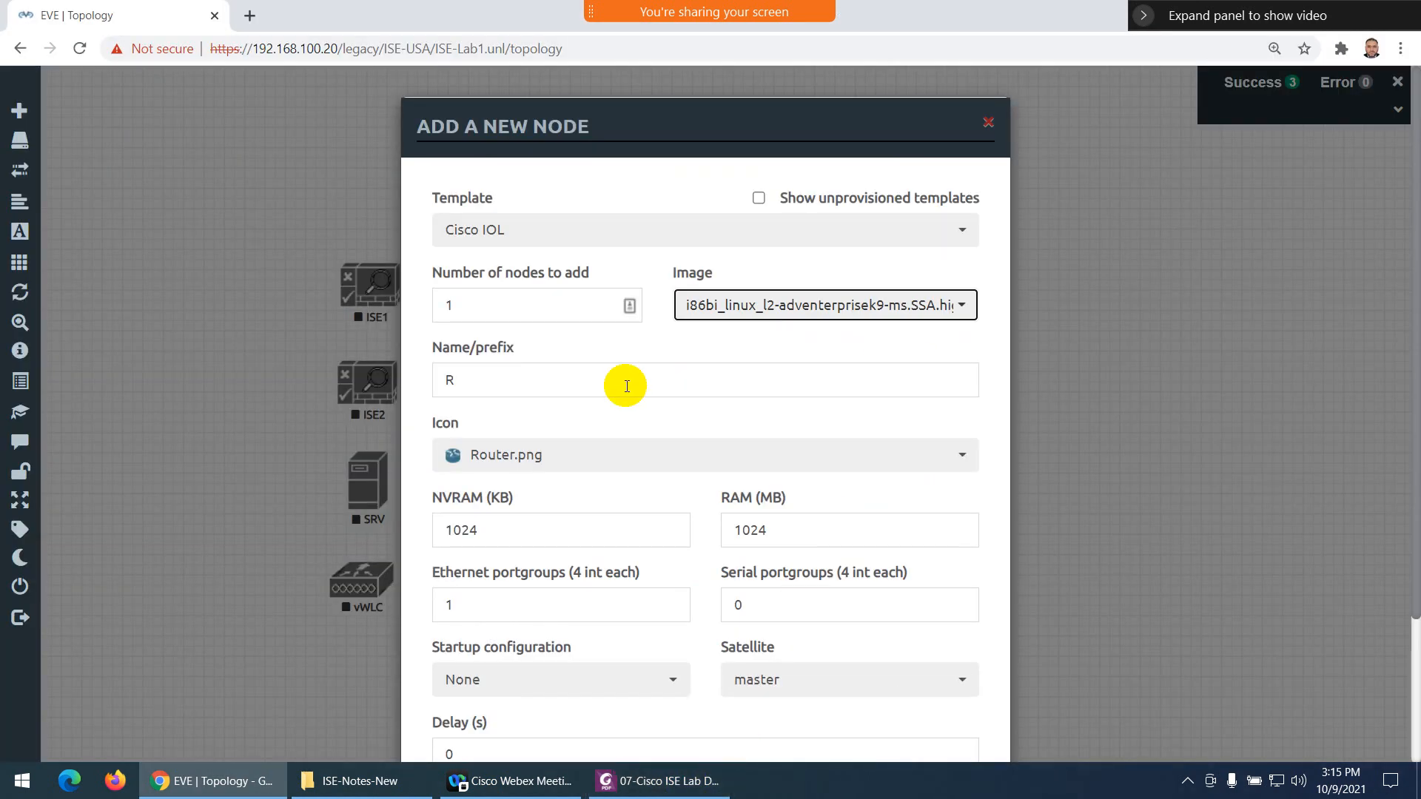
Set the new node's name prefix to SW and the number of nodes to add to 2
{"action": "double_click", "coordinate": [451, 382]}
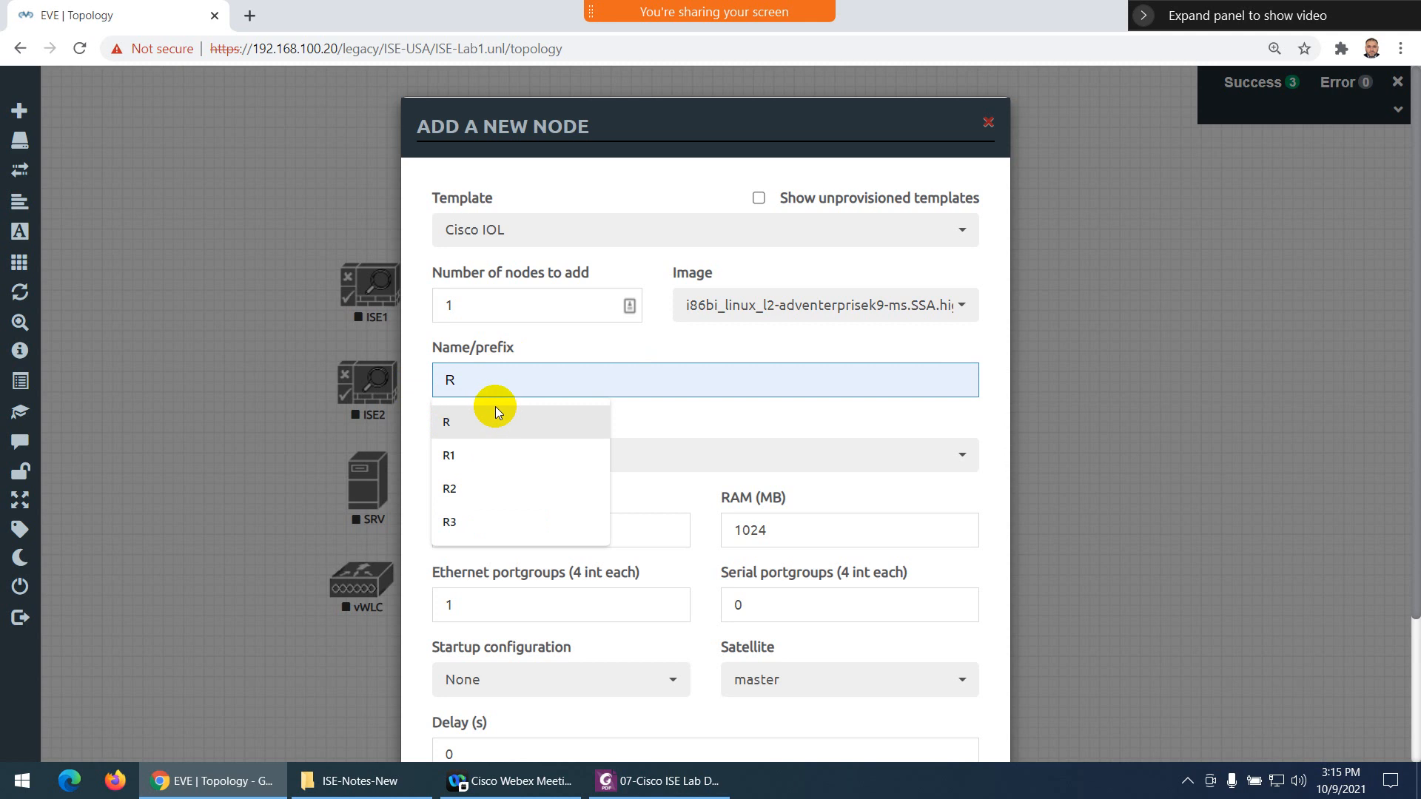
{"action": "type", "text": "SW"}
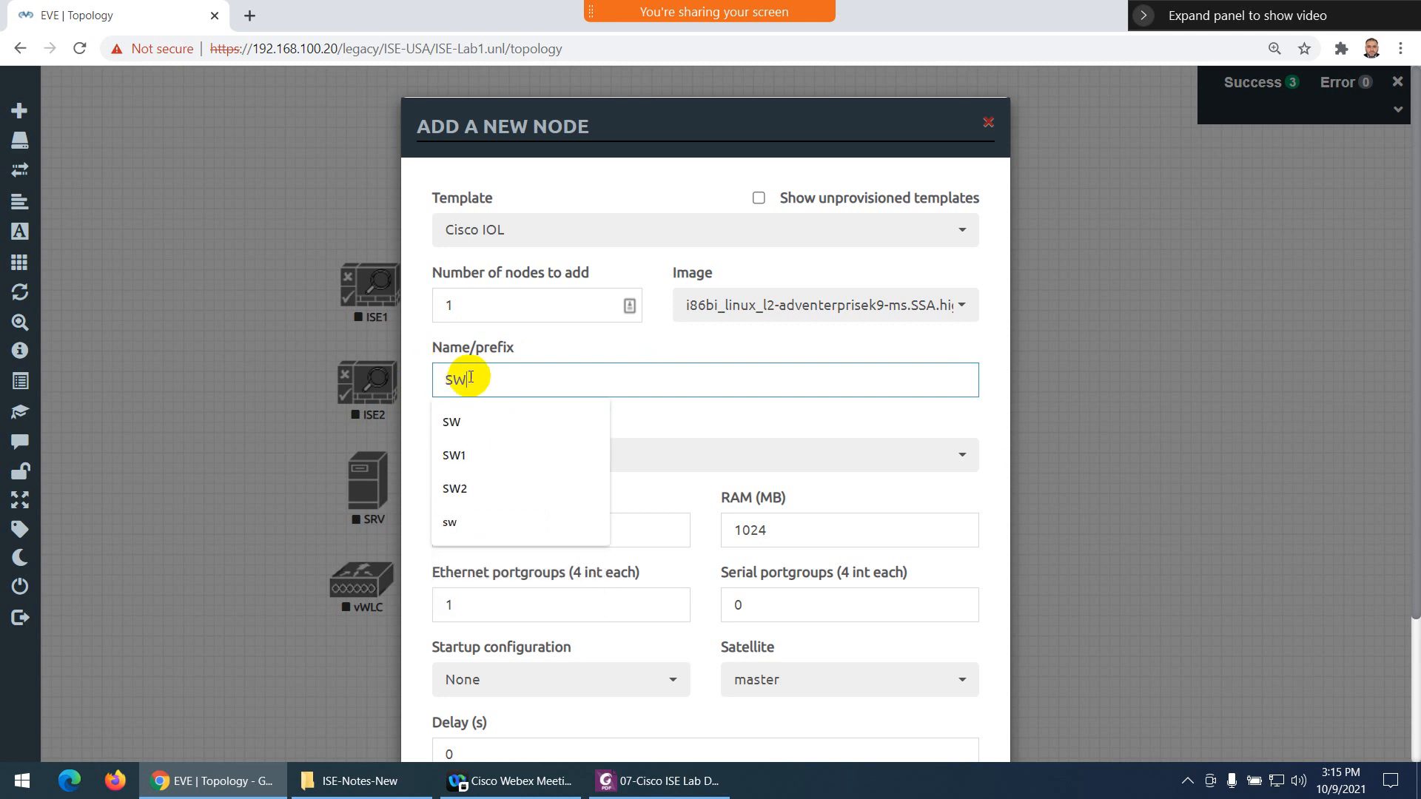
{"action": "left_click_drag", "start_coordinate": [511, 305], "coordinate": [439, 313]}
{"action": "type", "text": "2"}
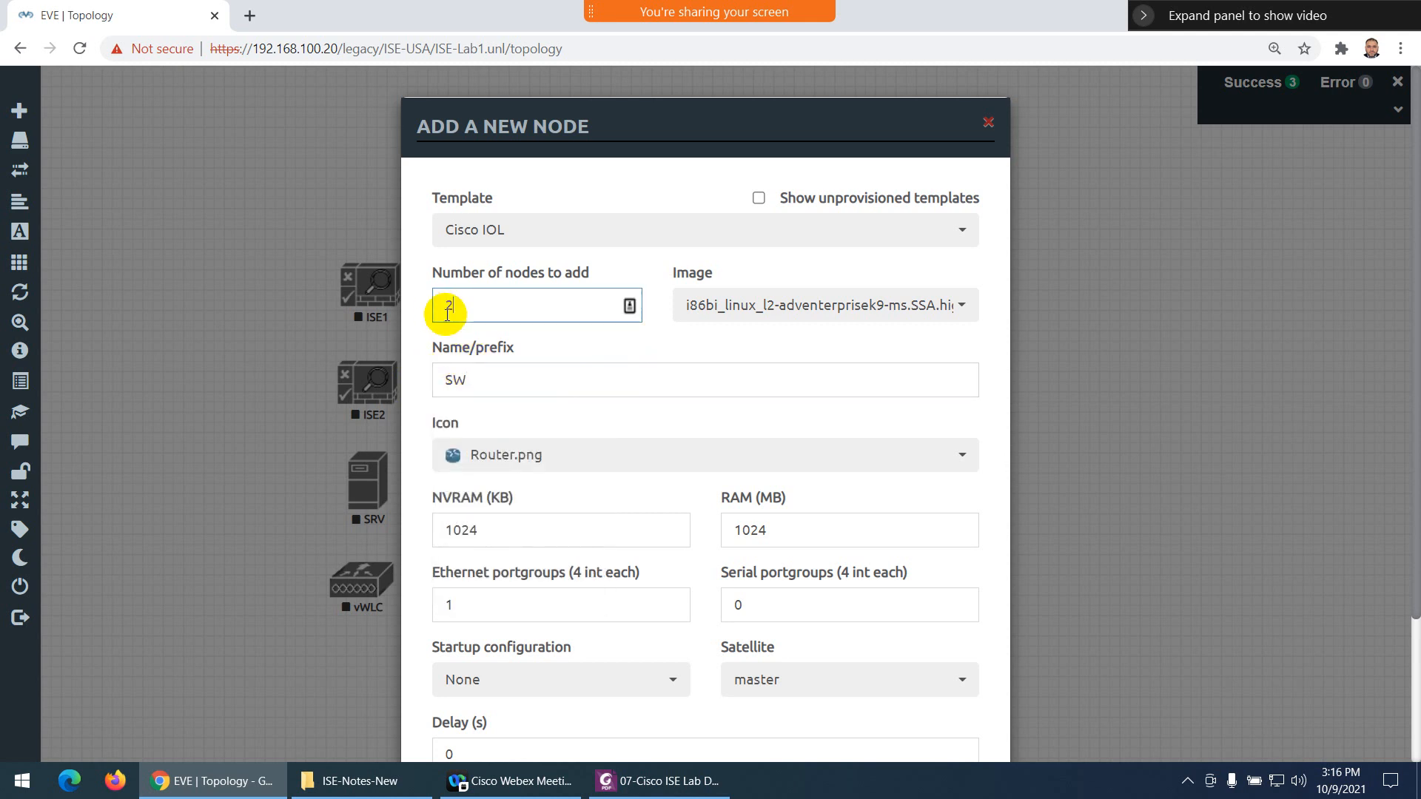
Choose Switch L32.png as the icon for the new switch nodes
{"action": "scroll", "coordinate": [426, 487], "scroll_direction": "down", "scroll_amount": 1}
{"action": "left_click", "coordinate": [550, 370]}
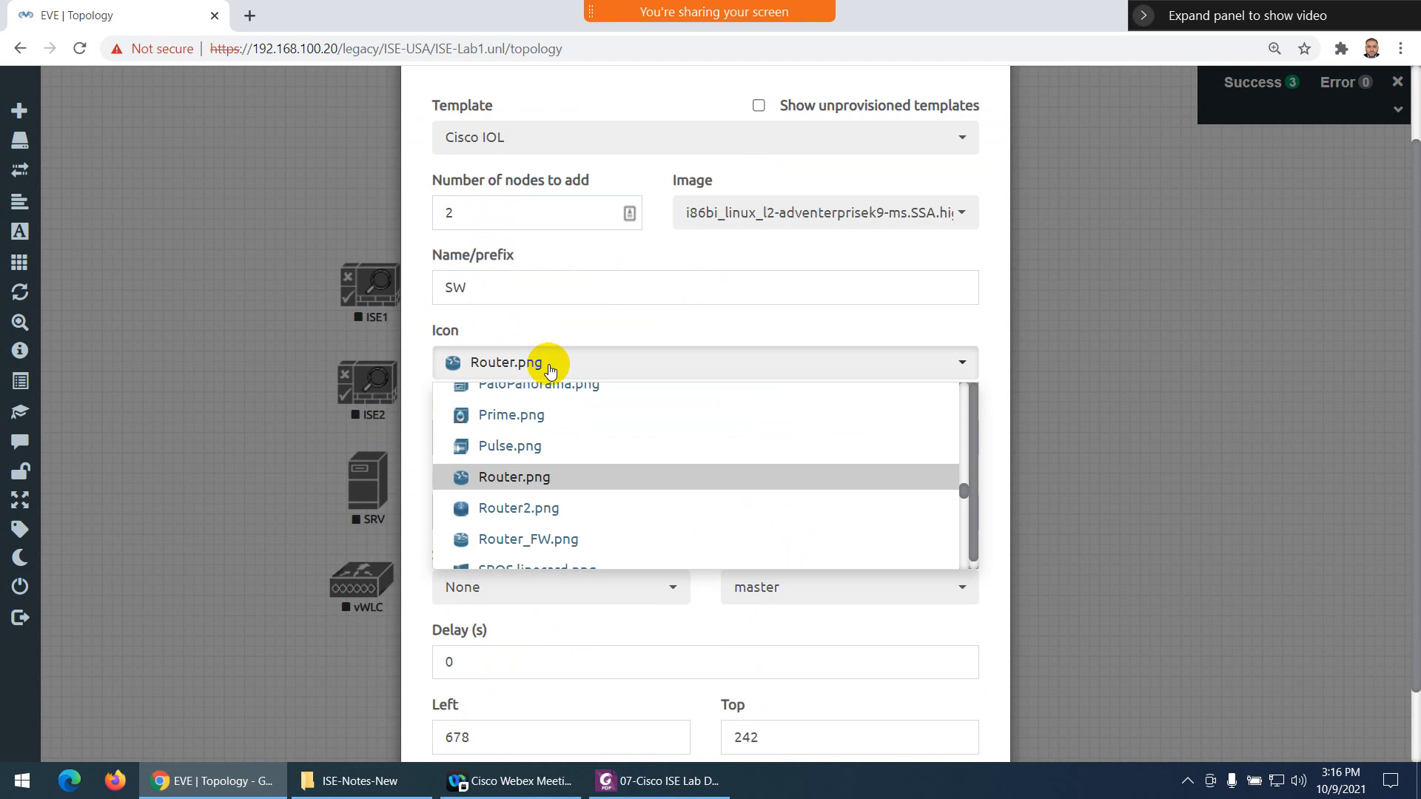
{"action": "key", "text": "s"}
{"action": "key", "text": "w"}
{"action": "scroll", "coordinate": [570, 481], "scroll_direction": "down", "scroll_amount": 1}
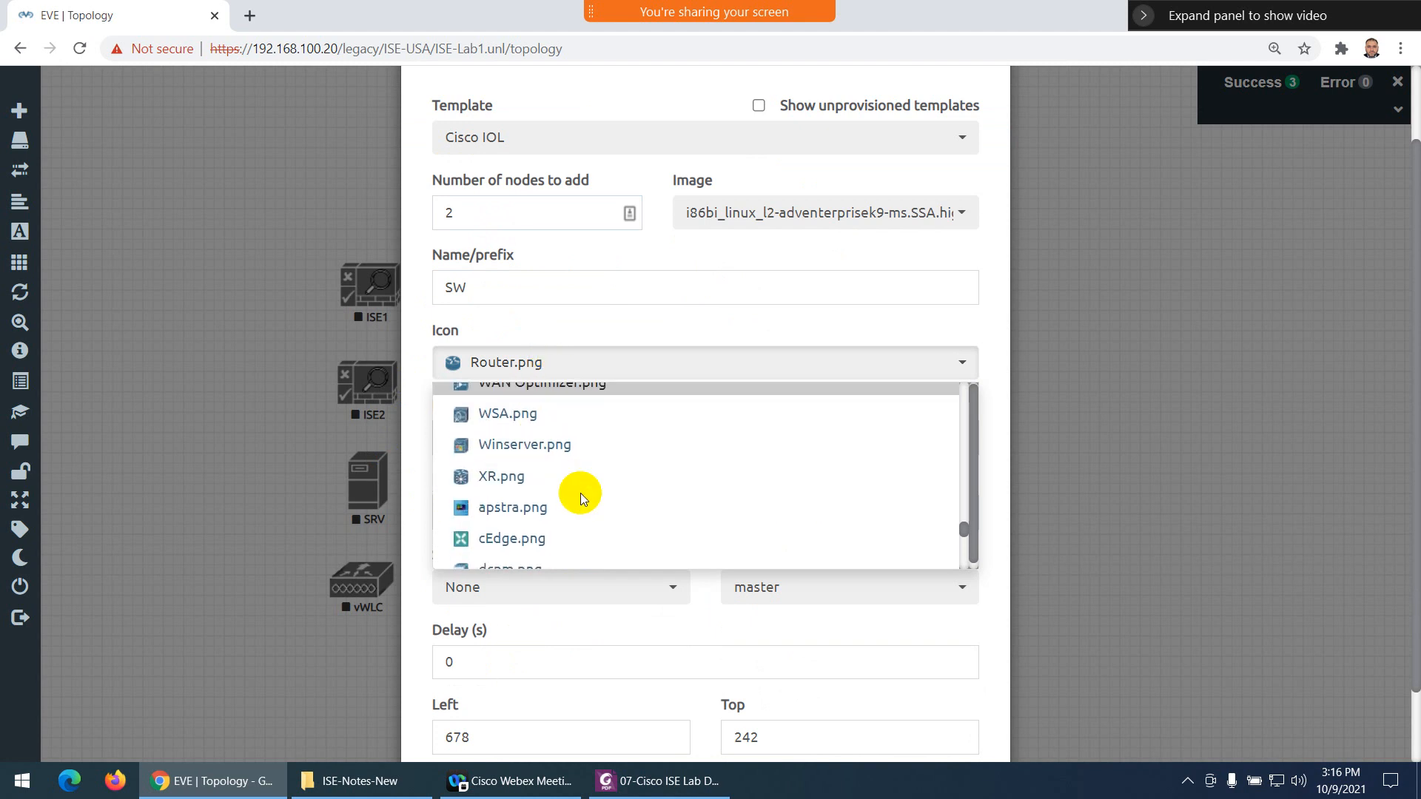
{"action": "scroll", "coordinate": [581, 493], "scroll_direction": "down", "scroll_amount": 8}
{"action": "scroll", "coordinate": [580, 493], "scroll_direction": "up", "scroll_amount": 9}
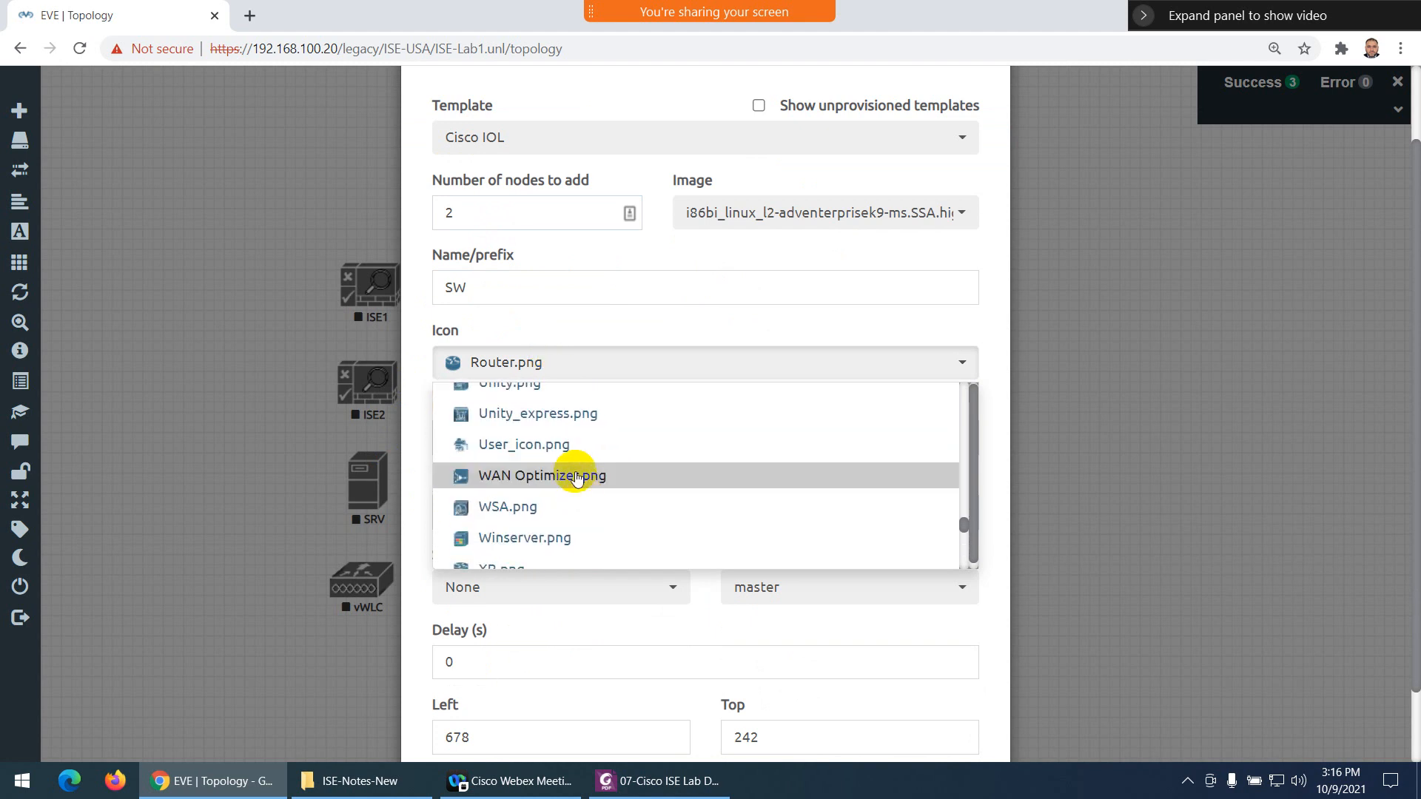
{"action": "scroll", "coordinate": [580, 493], "scroll_direction": "up", "scroll_amount": 3}
{"action": "left_click", "coordinate": [540, 444]}
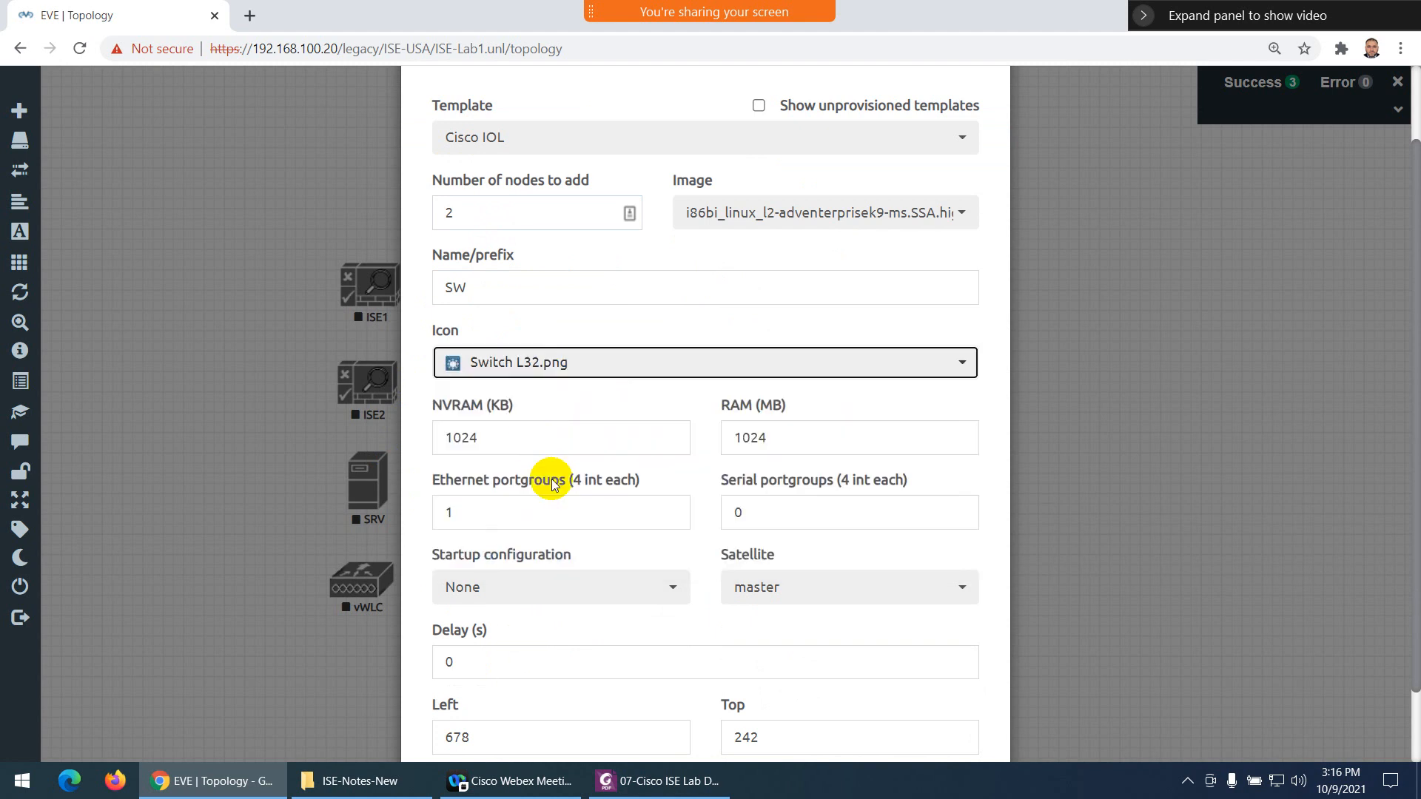
Set the Ethernet portgroups to 2 and save the two switch nodes
{"action": "scroll", "coordinate": [557, 457], "scroll_direction": "down", "scroll_amount": 2}
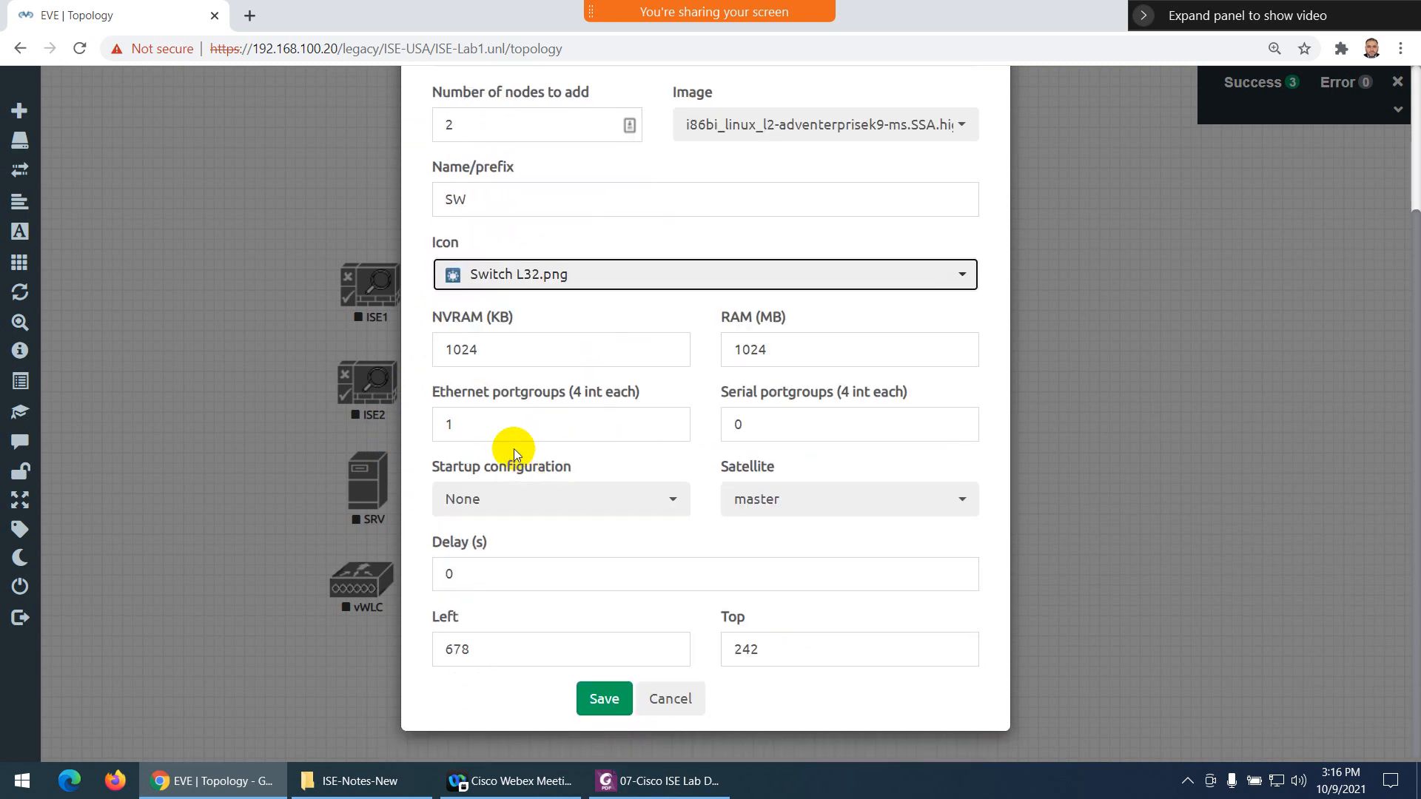
{"action": "left_click", "coordinate": [451, 424]}
{"action": "left_click_drag", "start_coordinate": [451, 424], "coordinate": [445, 424]}
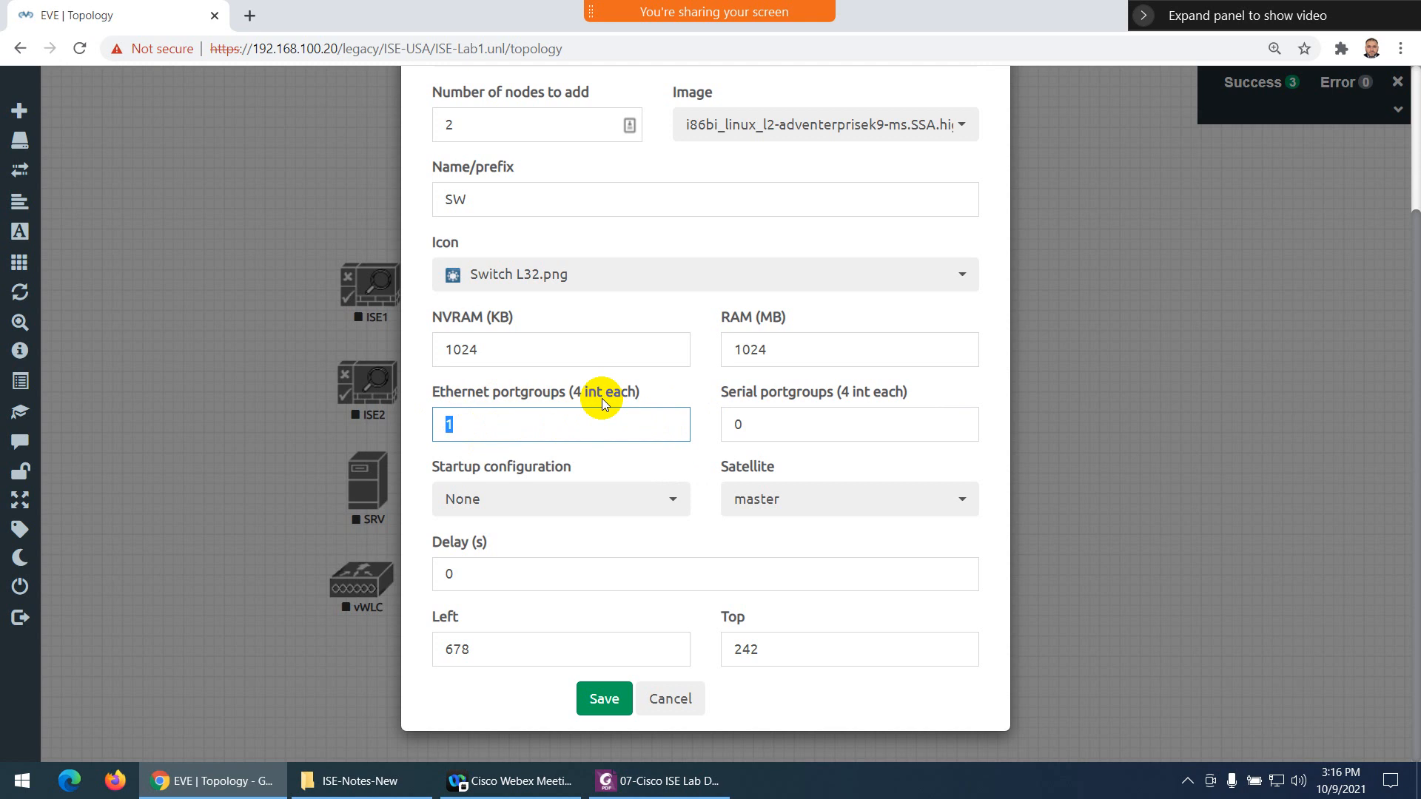
{"action": "type", "text": "2"}
{"action": "left_click", "coordinate": [604, 695]}
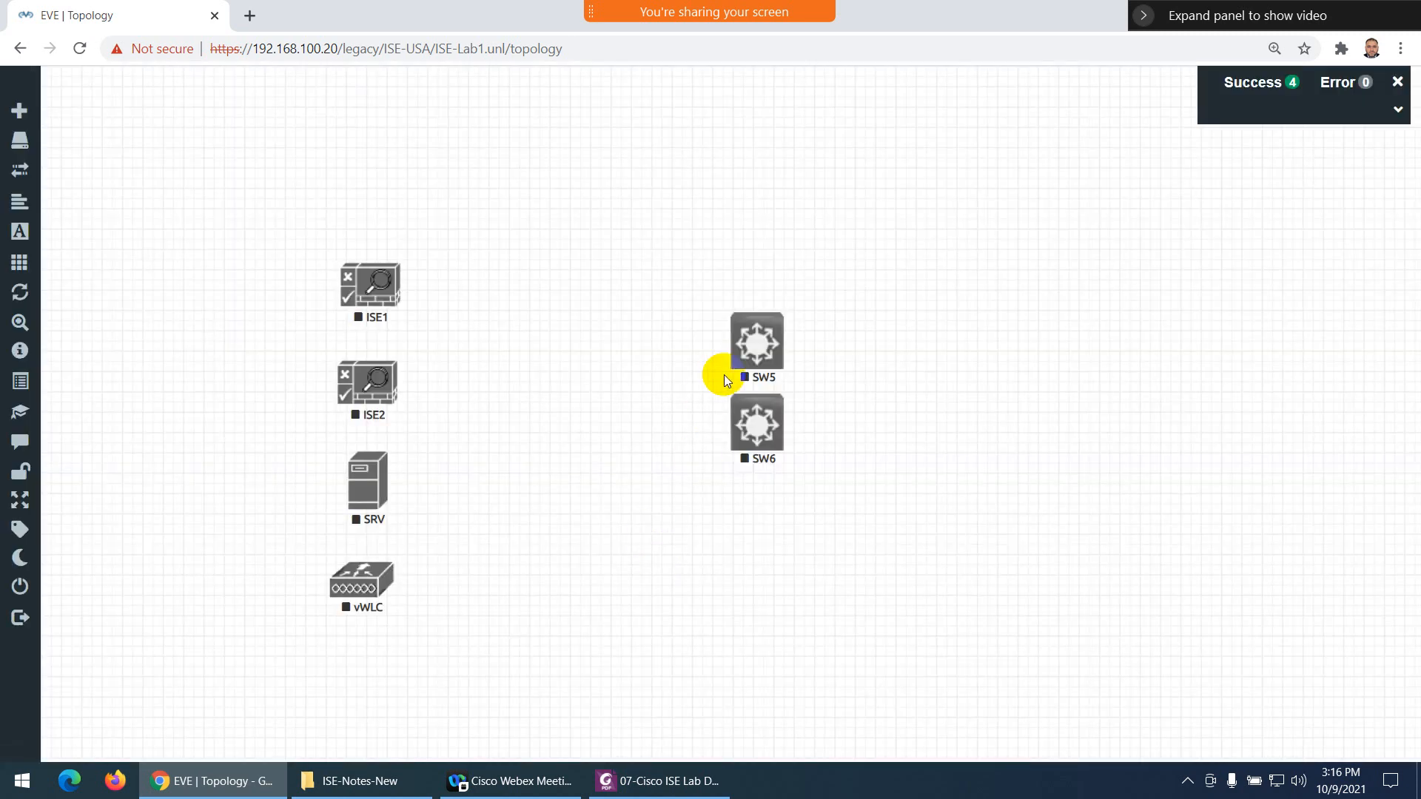
Arrange the two switches side by side at ISE2's height with a wide gap between them, SW5 nearer the ISE nodes
{"action": "left_click_drag", "start_coordinate": [746, 419], "coordinate": [626, 401]}
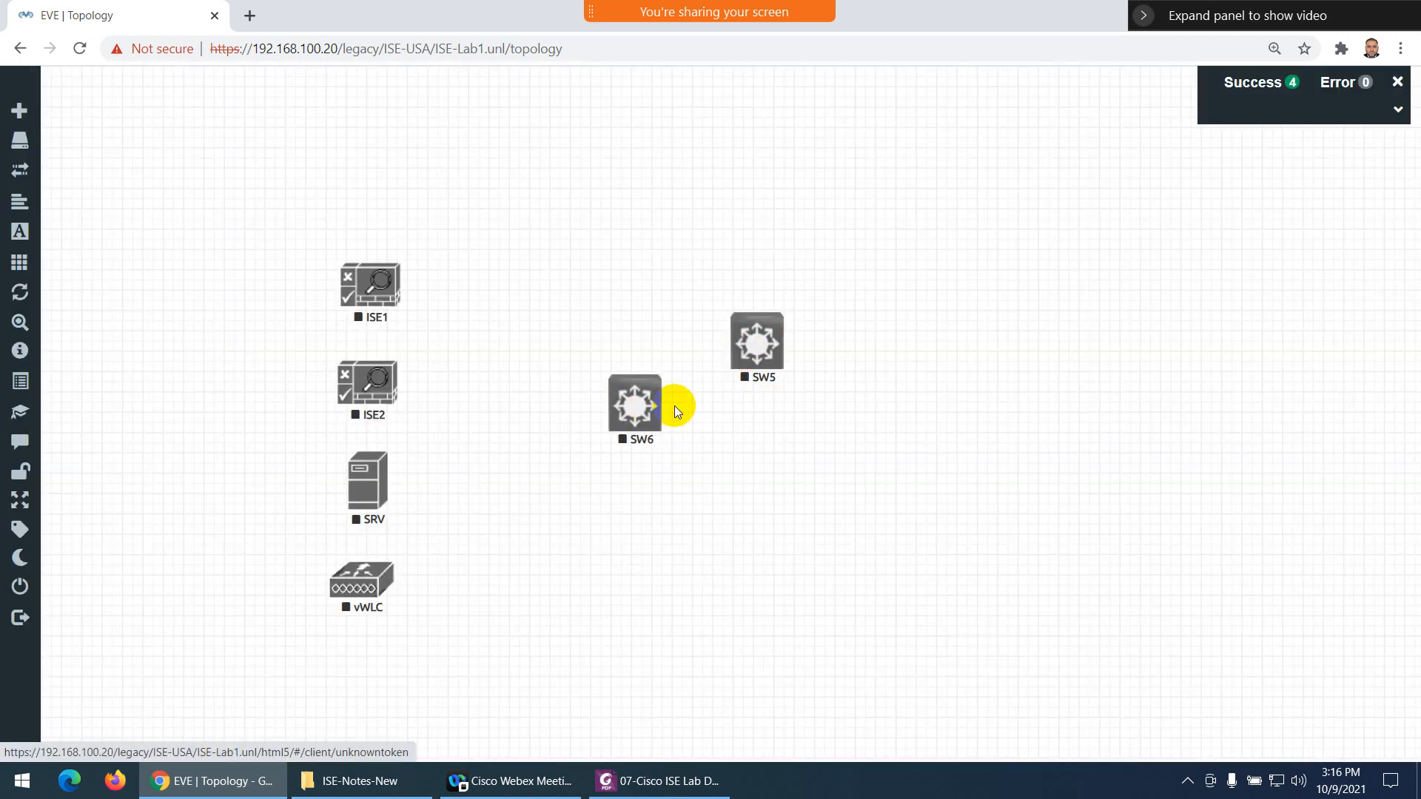
{"action": "left_click_drag", "start_coordinate": [754, 340], "coordinate": [539, 407]}
{"action": "left_click_drag", "start_coordinate": [626, 413], "coordinate": [944, 403]}
{"action": "left_click_drag", "start_coordinate": [543, 415], "coordinate": [615, 401]}
Rename the switch nearest the ISE nodes as SW1 and save the node
{"action": "right_click", "coordinate": [614, 413]}
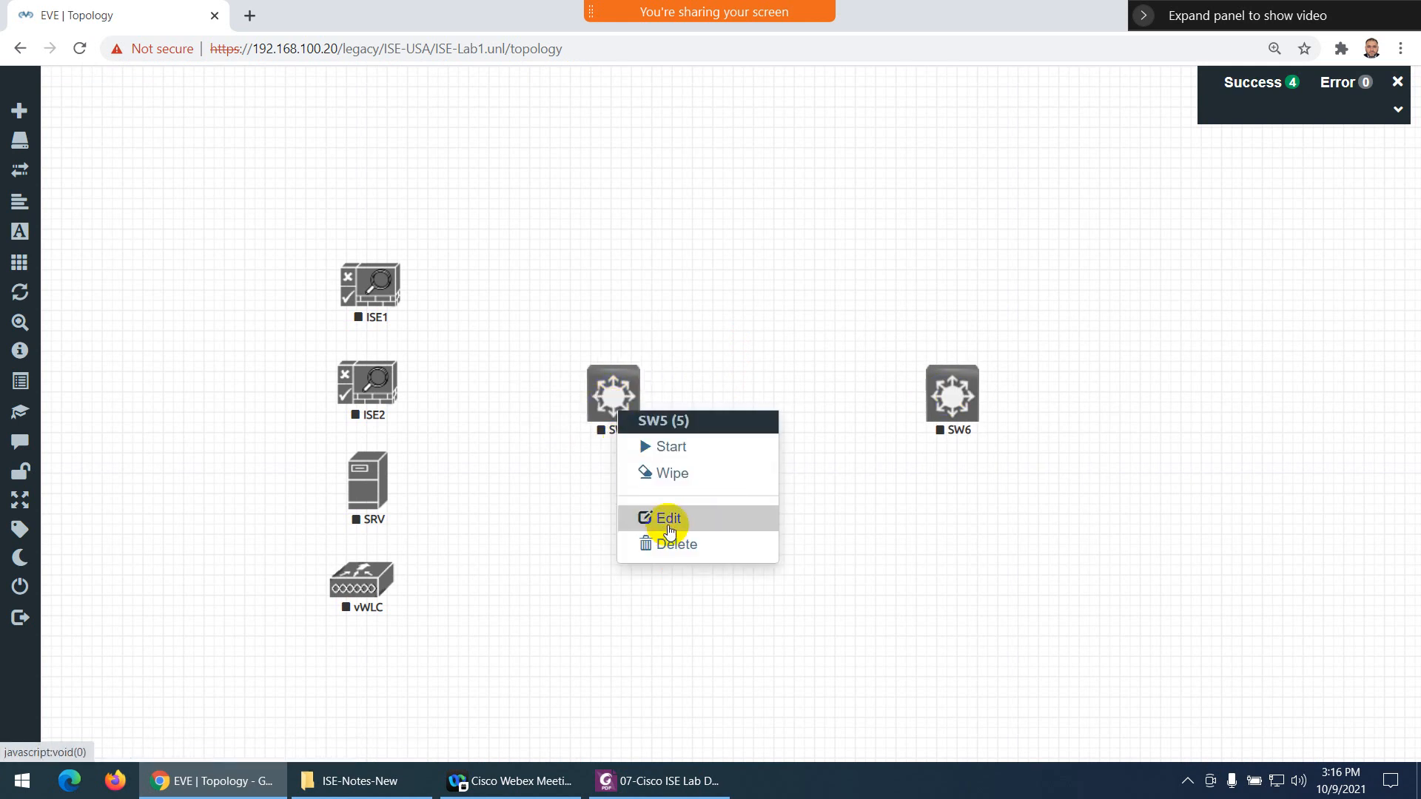
{"action": "left_click", "coordinate": [669, 520]}
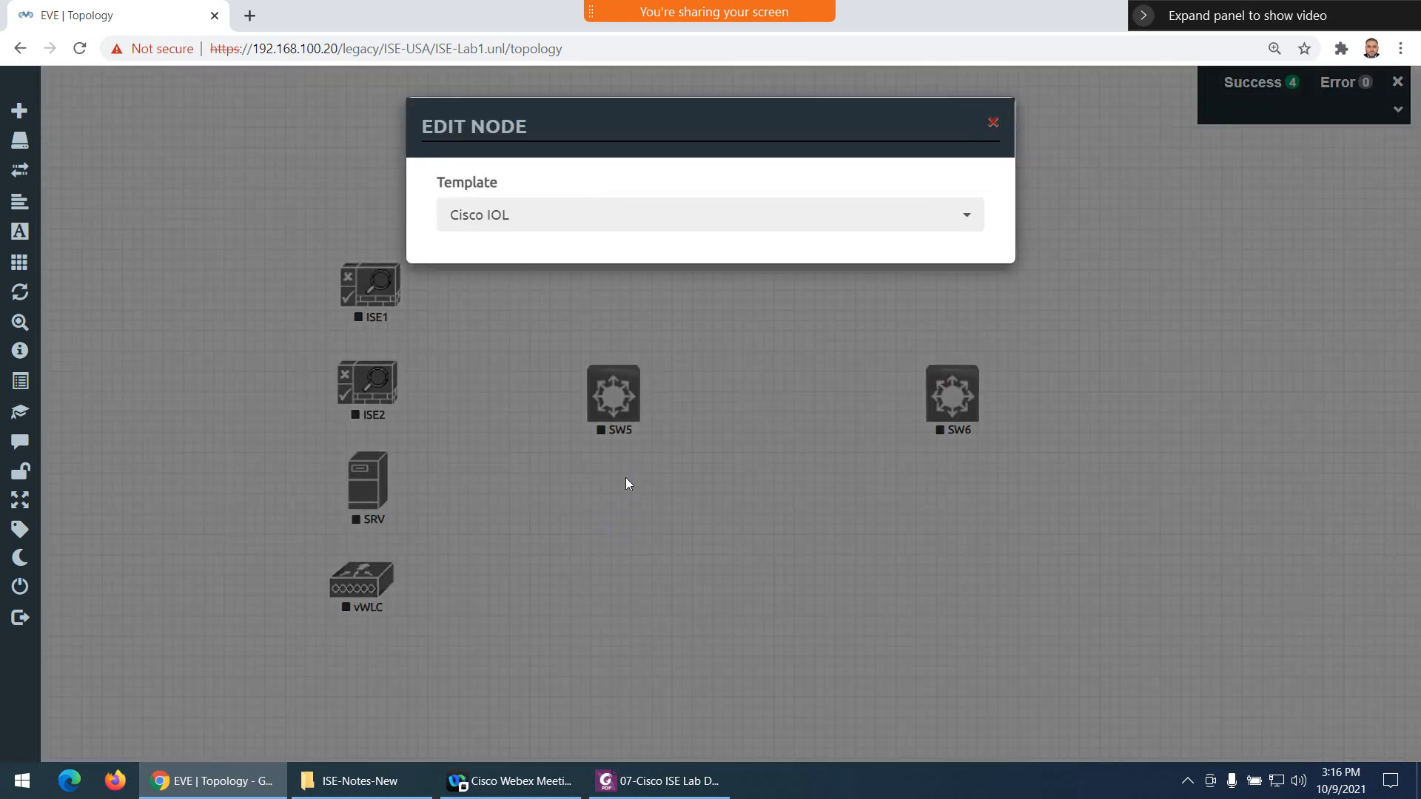
{"action": "left_click", "coordinate": [500, 453]}
{"action": "key", "text": "BackSpace"}
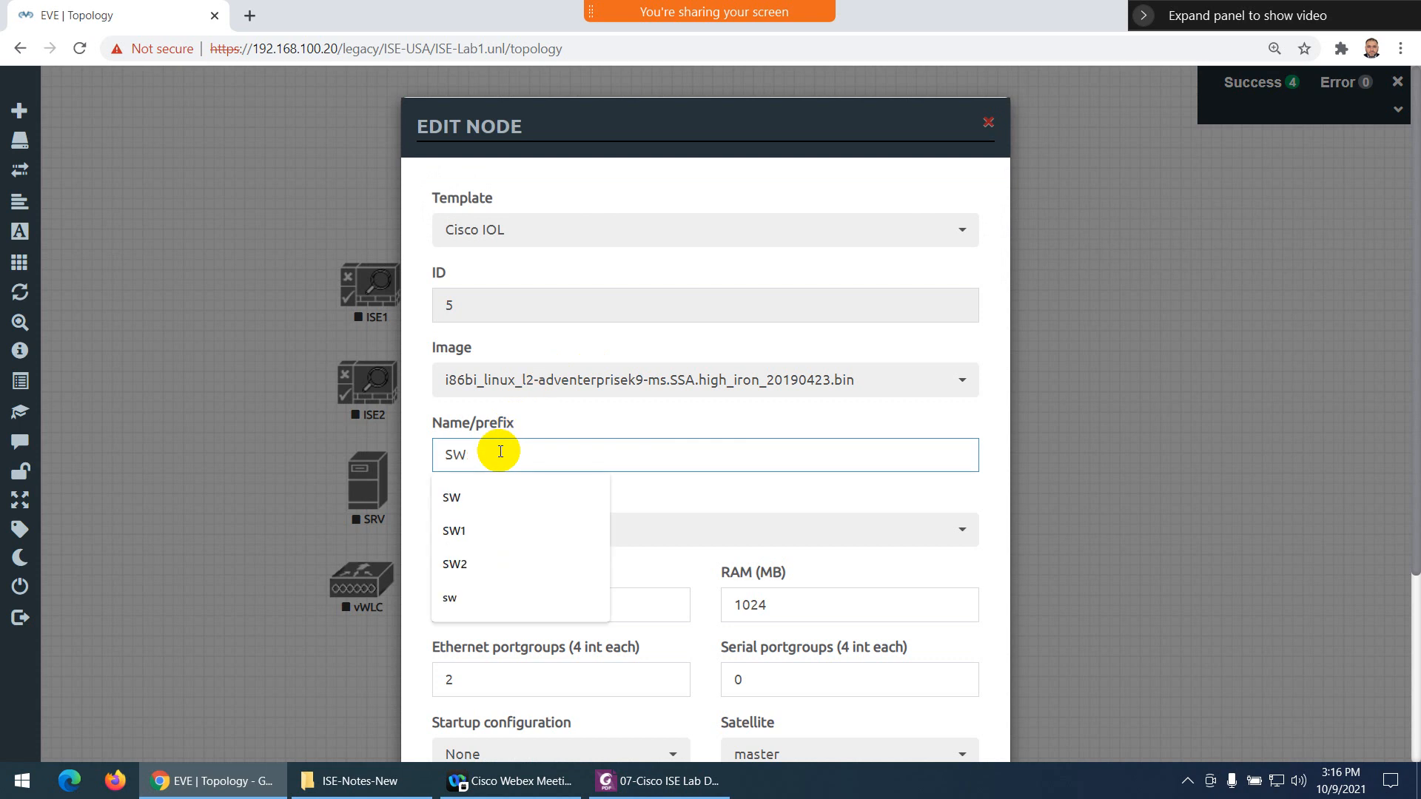
{"action": "type", "text": "1"}
{"action": "scroll", "coordinate": [602, 638], "scroll_direction": "down", "scroll_amount": 3}
{"action": "left_click", "coordinate": [613, 704]}
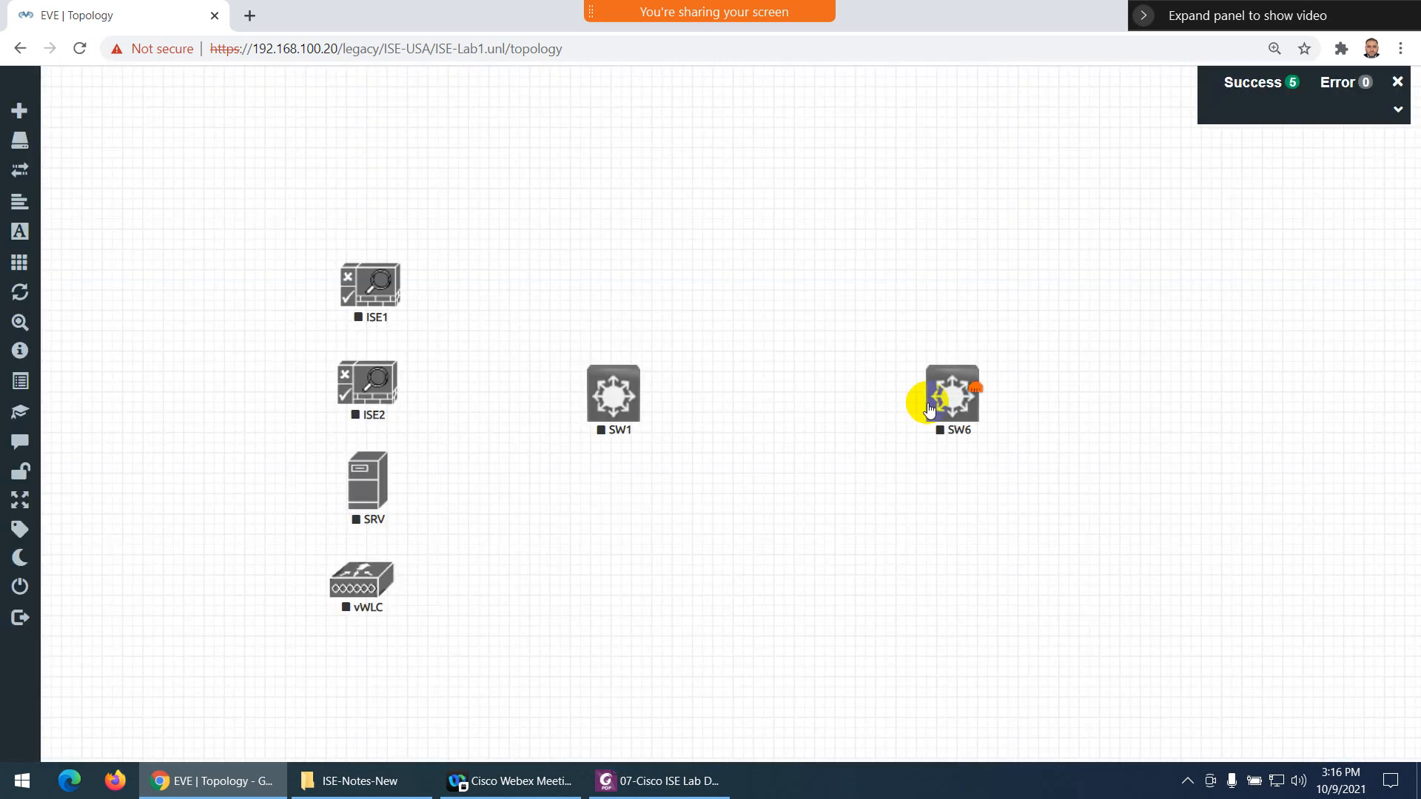
Rename the switch farthest from the ISE nodes as SW2, save it, and shift SW1 slightly closer to the ISE nodes
{"action": "right_click", "coordinate": [956, 394]}
{"action": "left_click", "coordinate": [980, 500]}
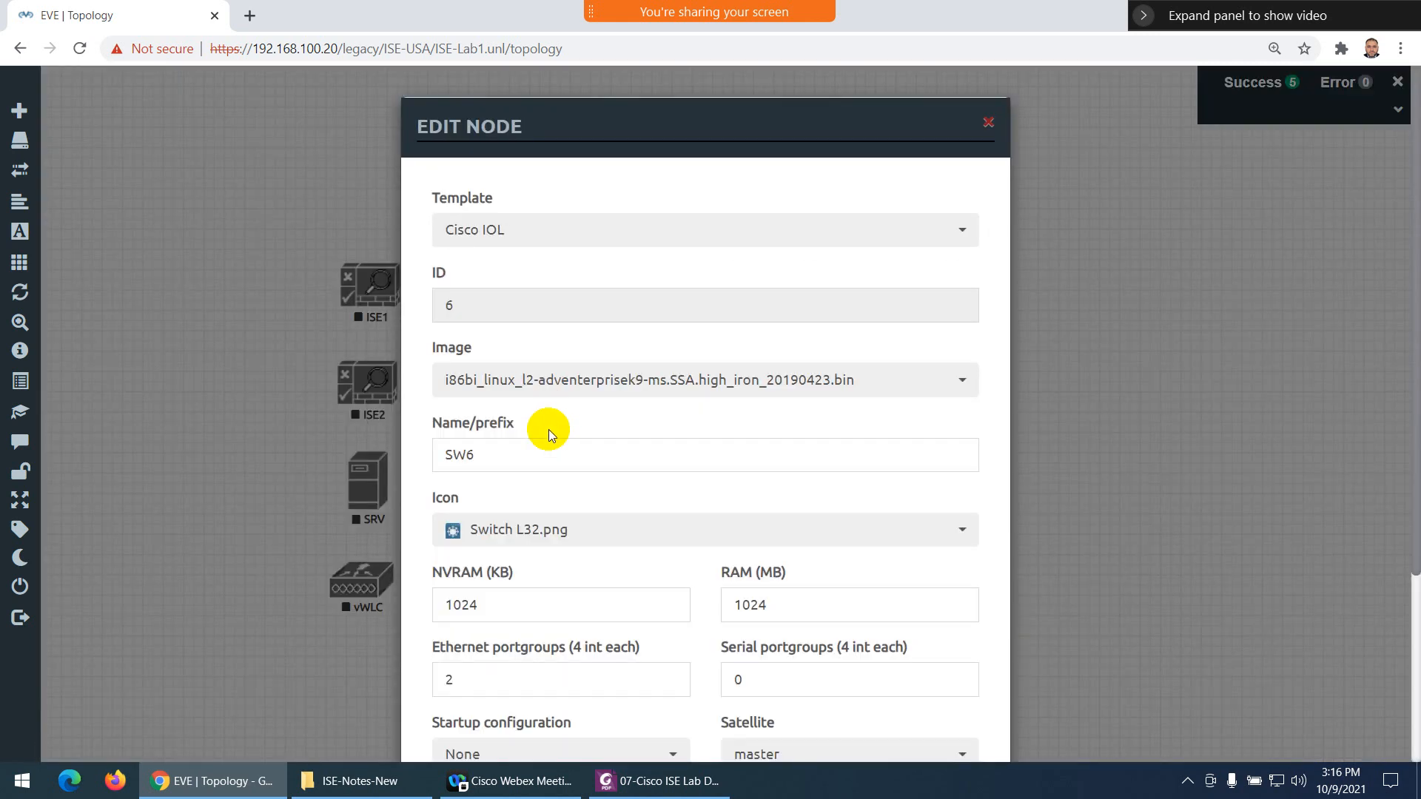
{"action": "left_click", "coordinate": [526, 459]}
{"action": "key", "text": "BackSpace"}
{"action": "type", "text": "2"}
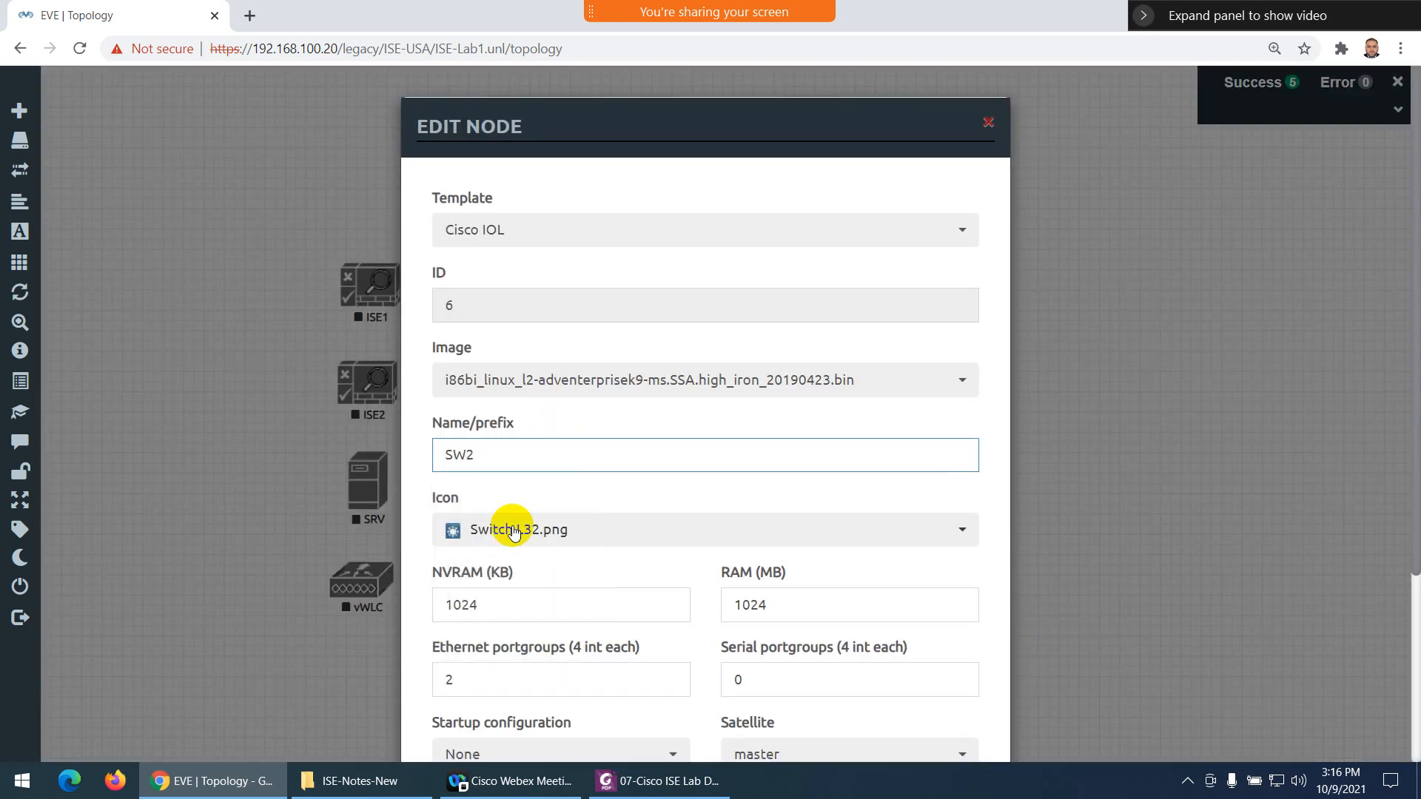
{"action": "scroll", "coordinate": [514, 533], "scroll_direction": "down", "scroll_amount": 4}
{"action": "left_click", "coordinate": [600, 695]}
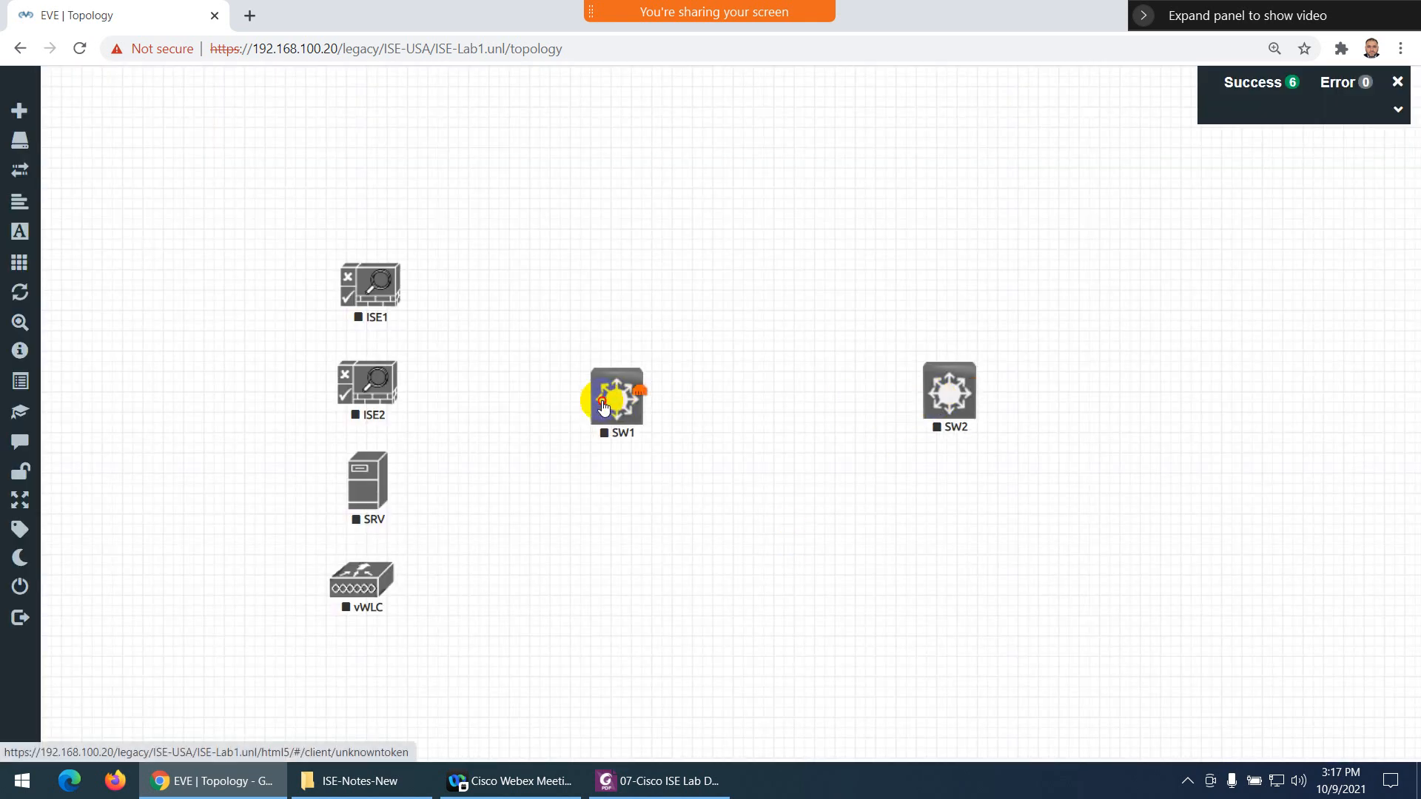
{"action": "left_click_drag", "start_coordinate": [603, 406], "coordinate": [583, 403]}
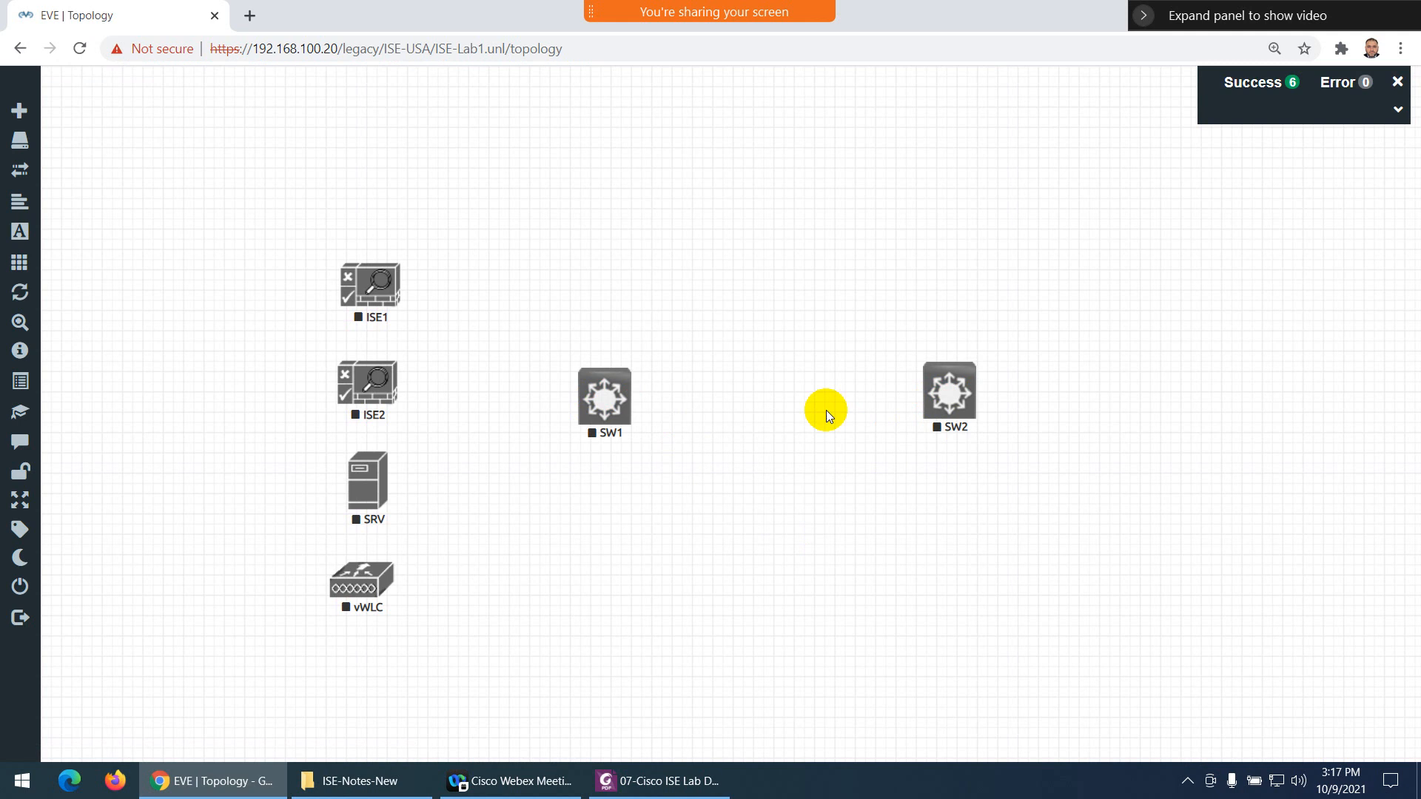
{"action": "right_click", "coordinate": [740, 282]}
{"action": "left_click", "coordinate": [768, 315]}
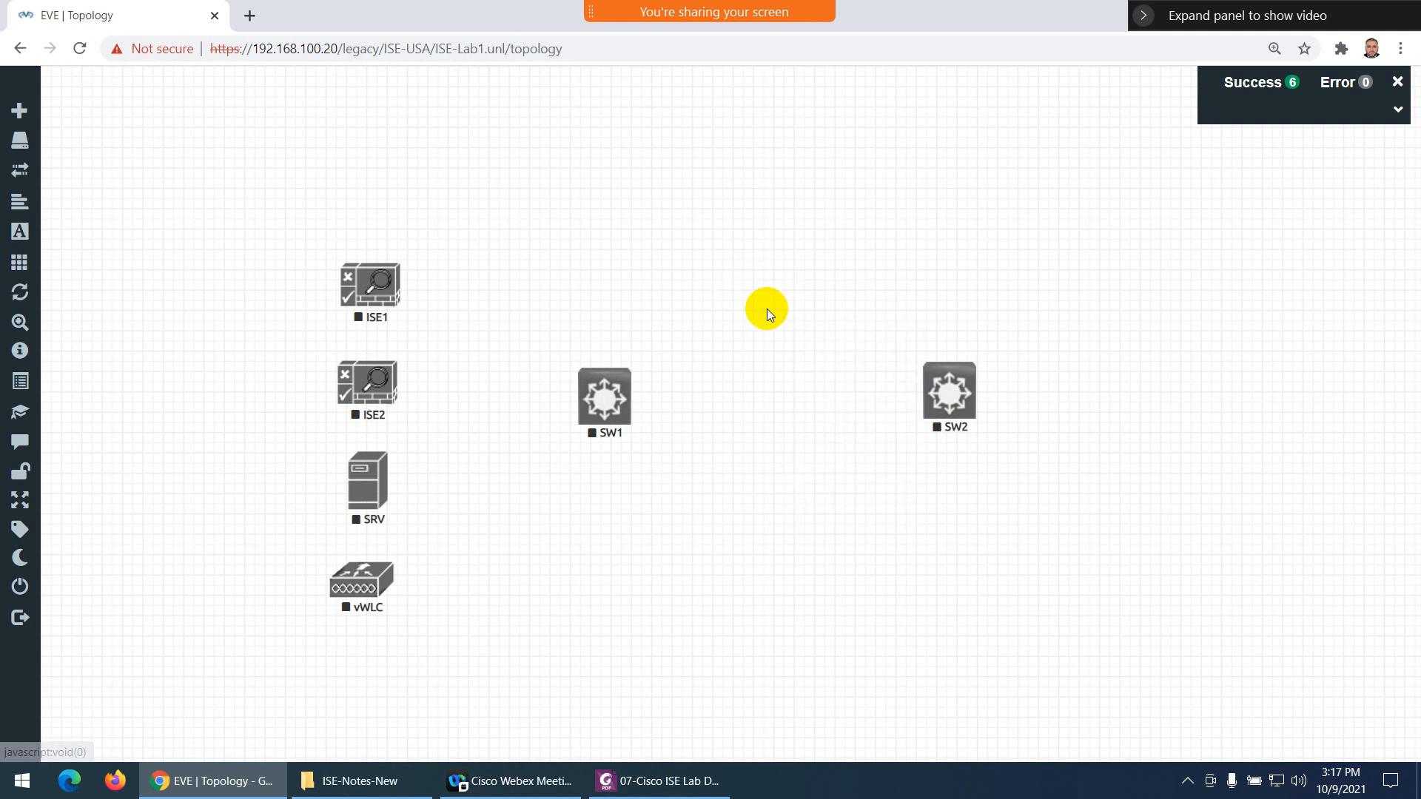
{"action": "scroll", "coordinate": [592, 526], "scroll_direction": "down", "scroll_amount": 4}
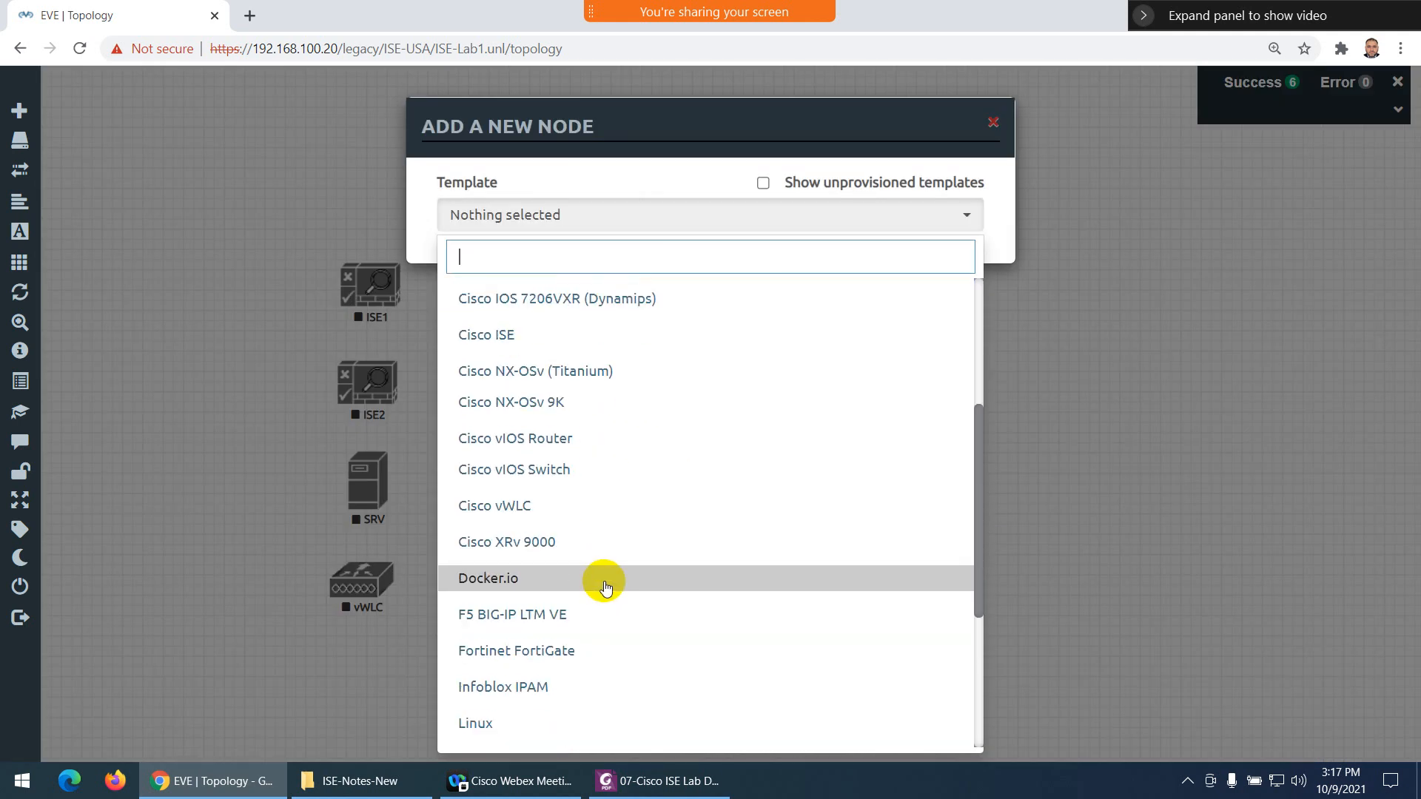
{"action": "scroll", "coordinate": [606, 586], "scroll_direction": "down", "scroll_amount": 4}
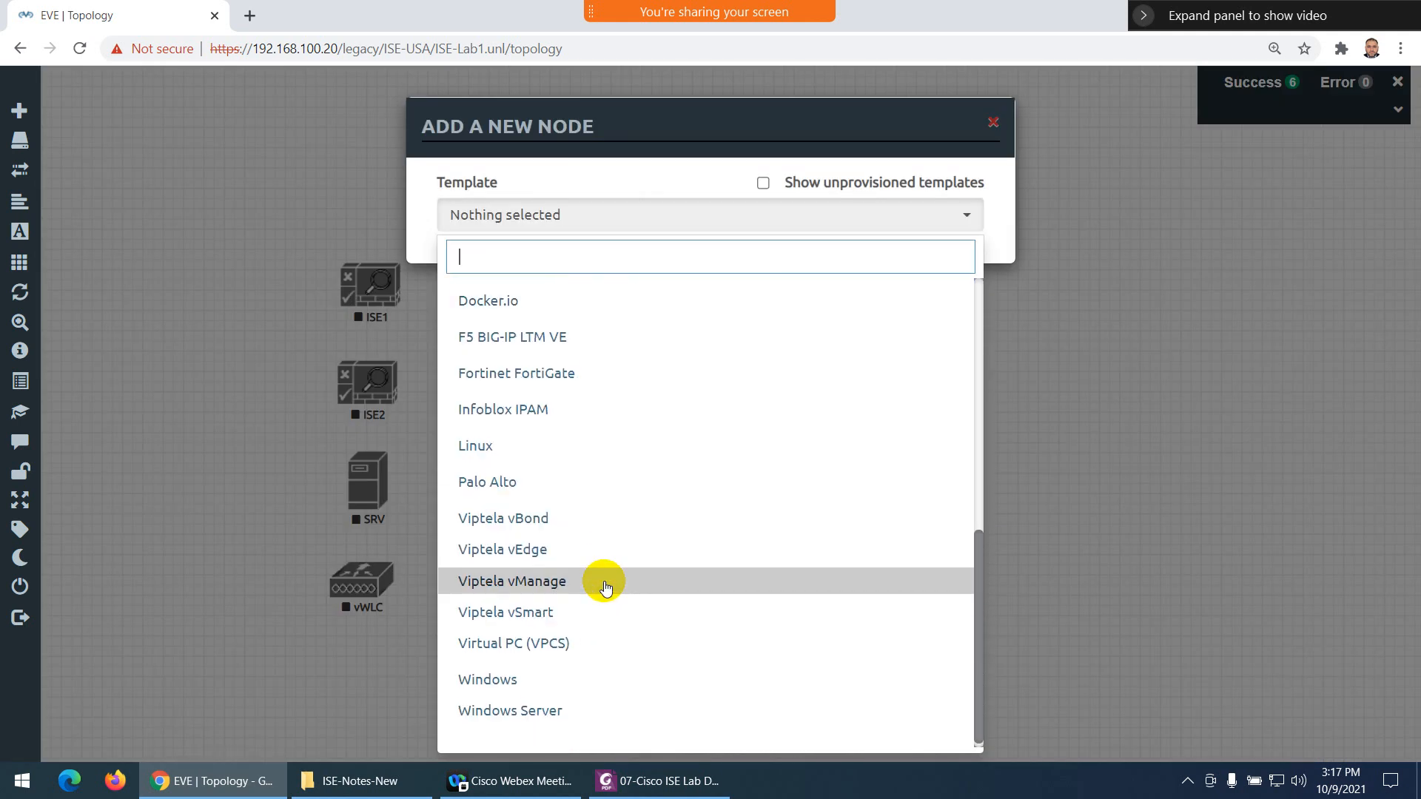
{"action": "scroll", "coordinate": [603, 581], "scroll_direction": "up", "scroll_amount": 4}
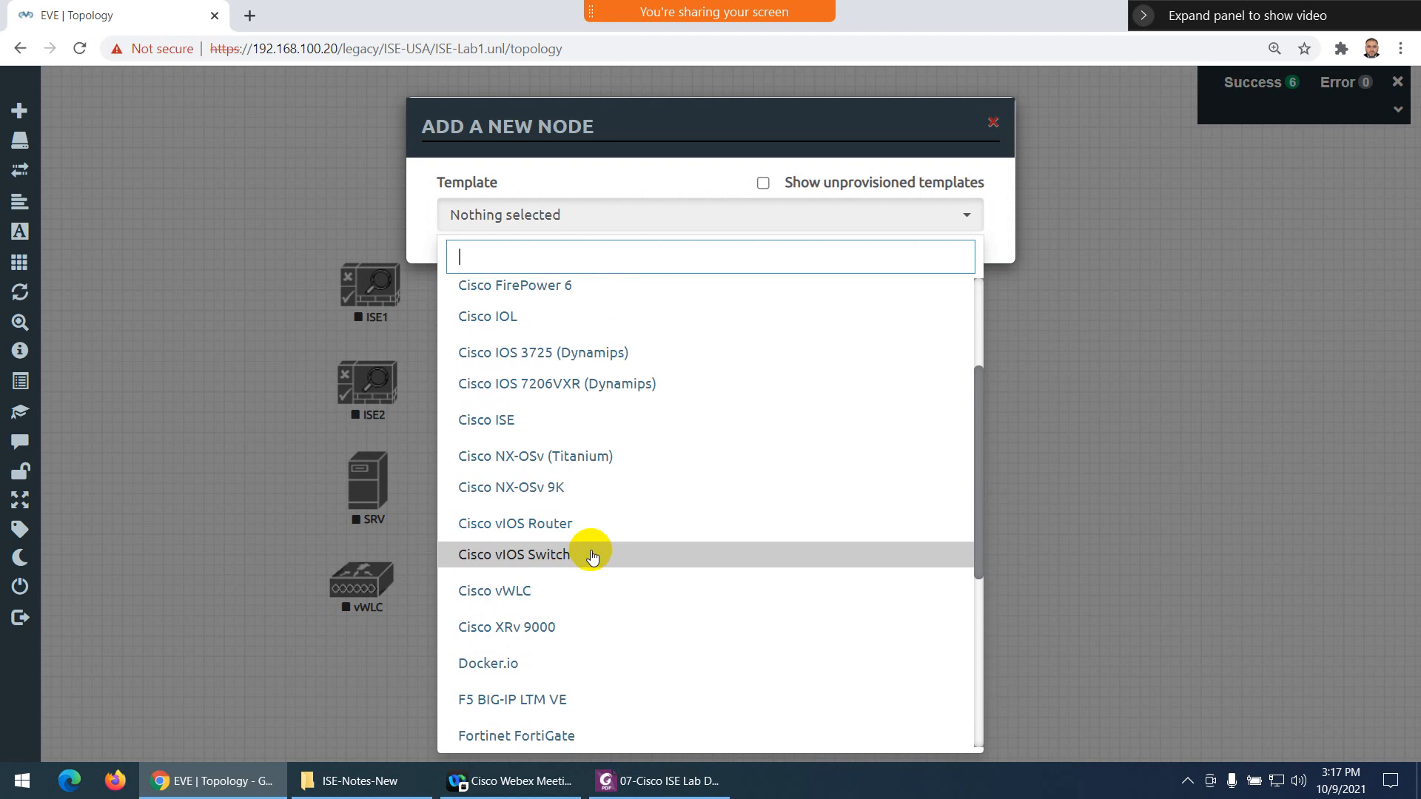
{"action": "left_click", "coordinate": [526, 357]}
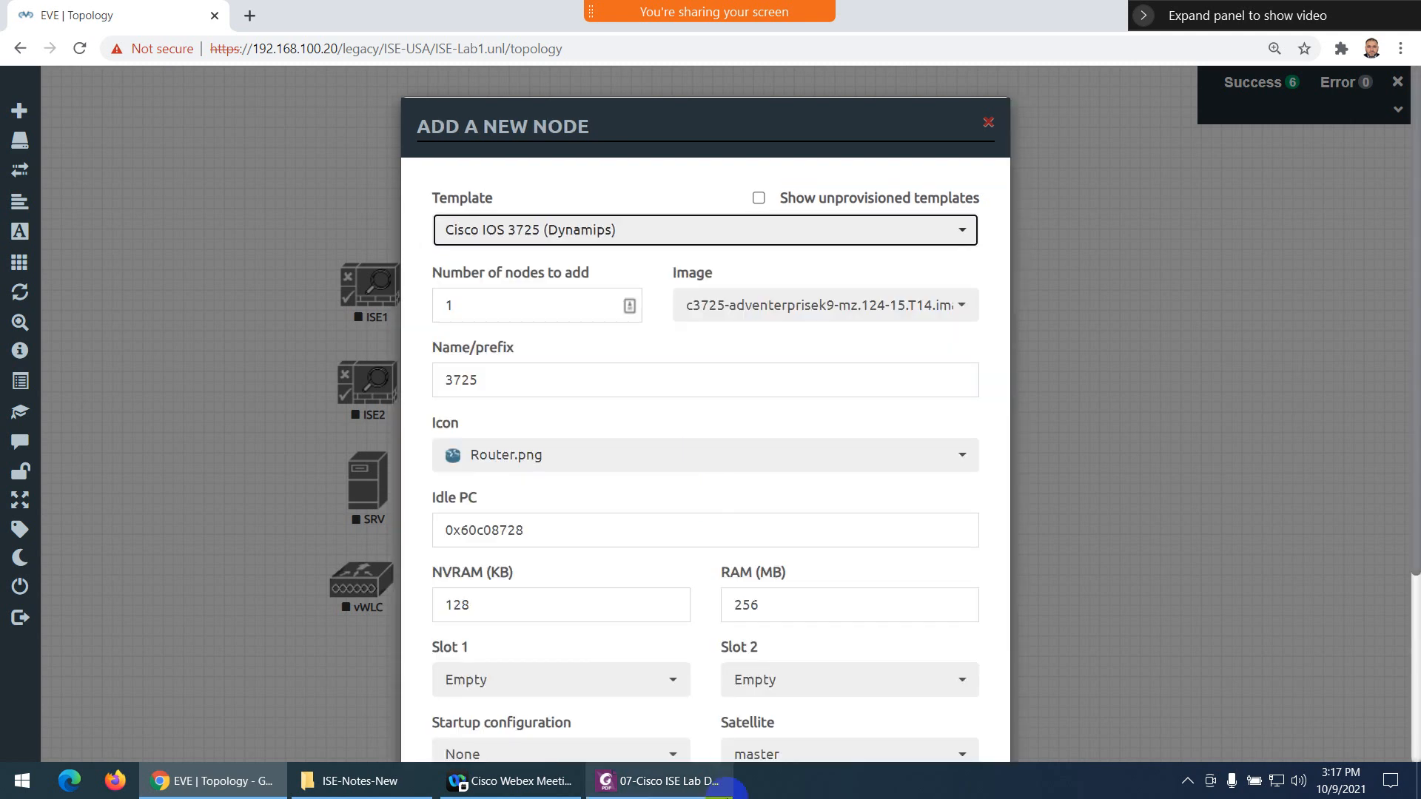
{"action": "left_click", "coordinate": [667, 781]}
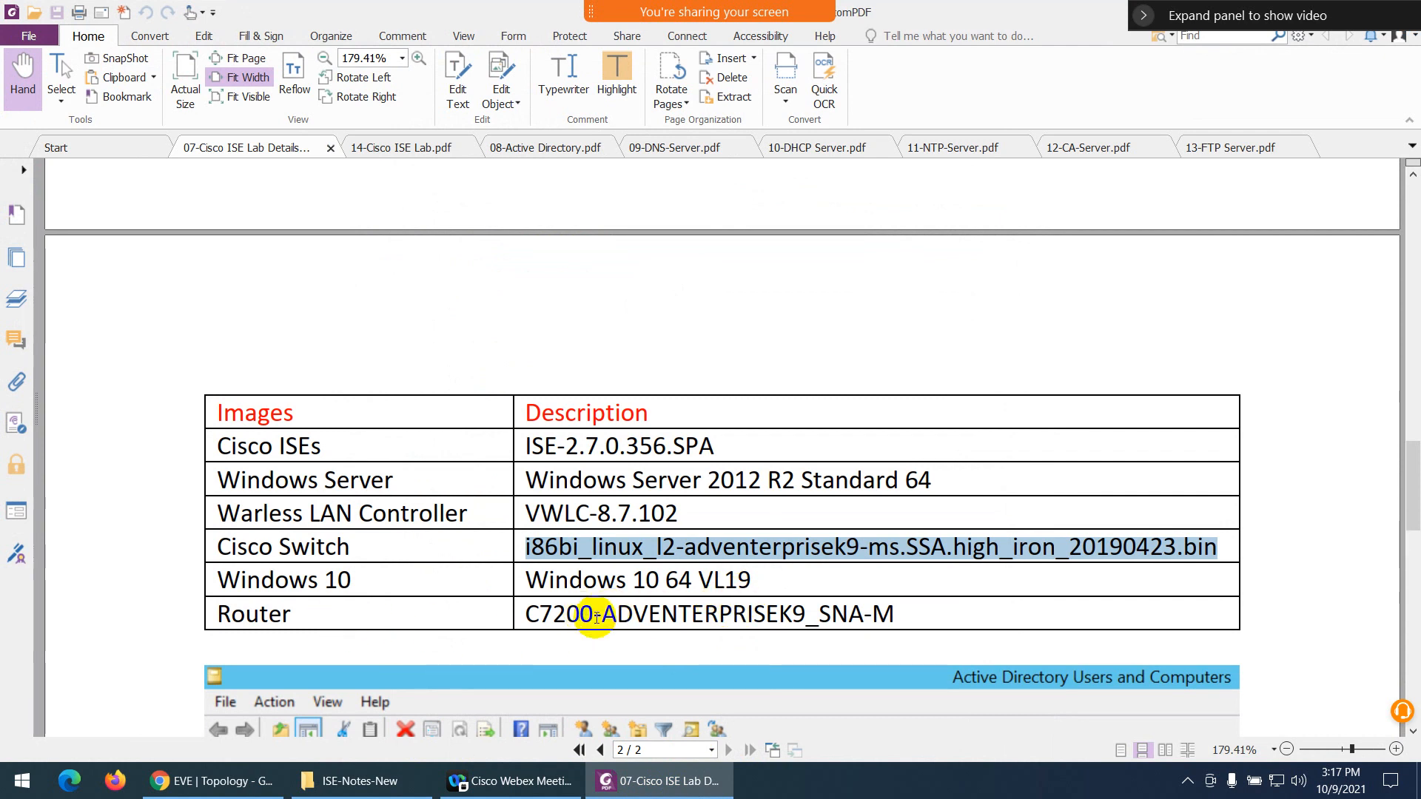
{"action": "left_click", "coordinate": [646, 792]}
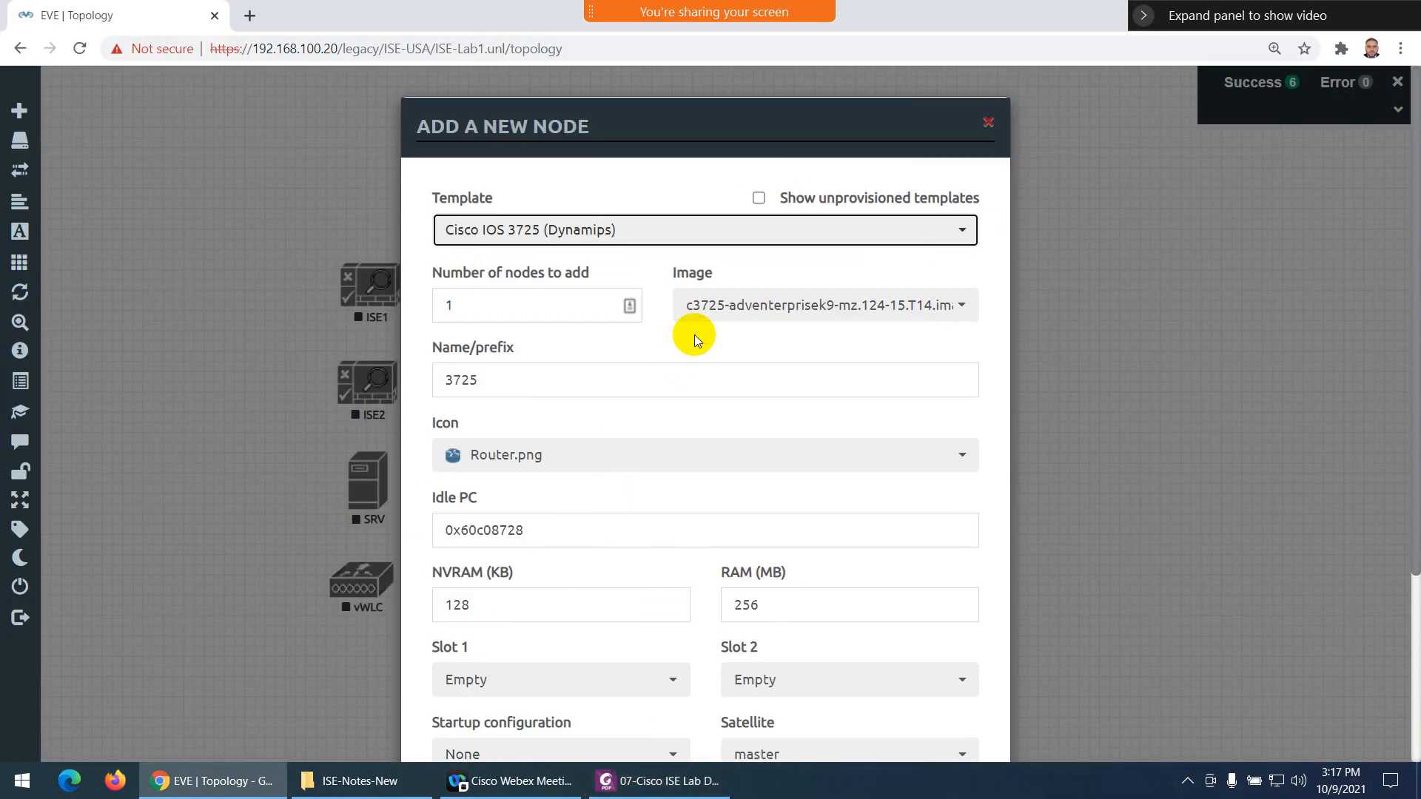
{"action": "left_click", "coordinate": [728, 314]}
{"action": "left_click", "coordinate": [729, 314]}
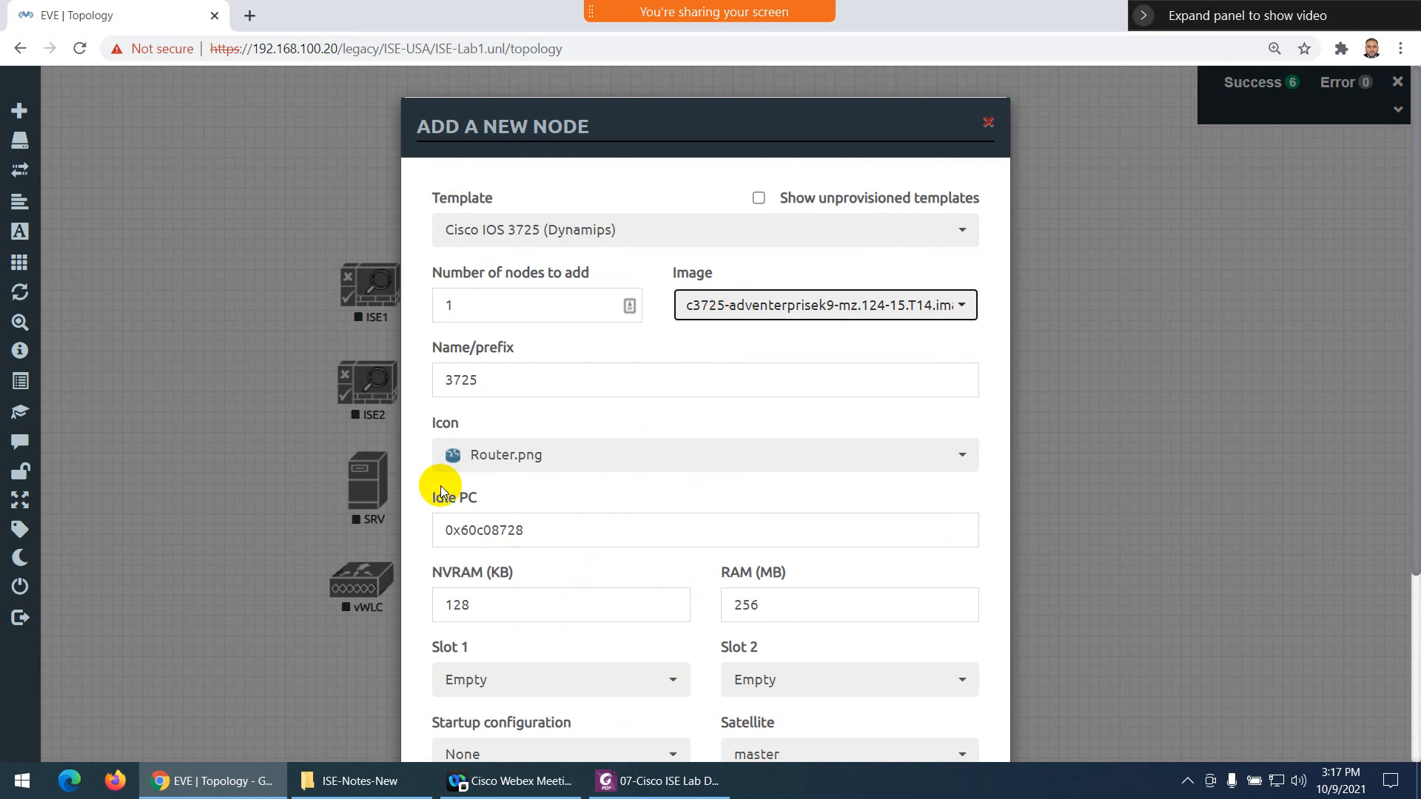
{"action": "left_click", "coordinate": [235, 271]}
Start a new node from the Cisco IOS 7206VXR (Dynamips) template and name it EDR
{"action": "right_click", "coordinate": [759, 312]}
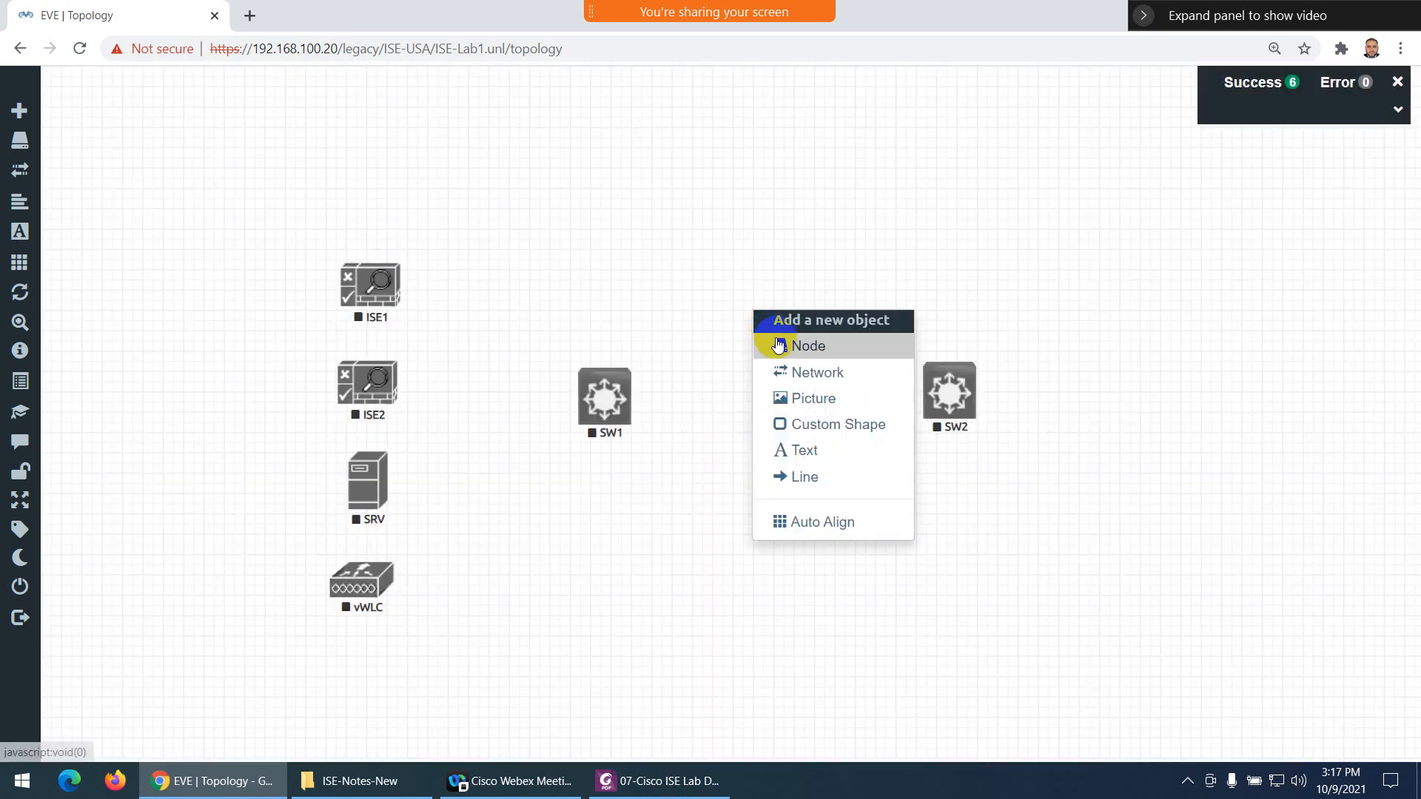
{"action": "left_click", "coordinate": [672, 436]}
{"action": "scroll", "coordinate": [644, 561], "scroll_direction": "down", "scroll_amount": 4}
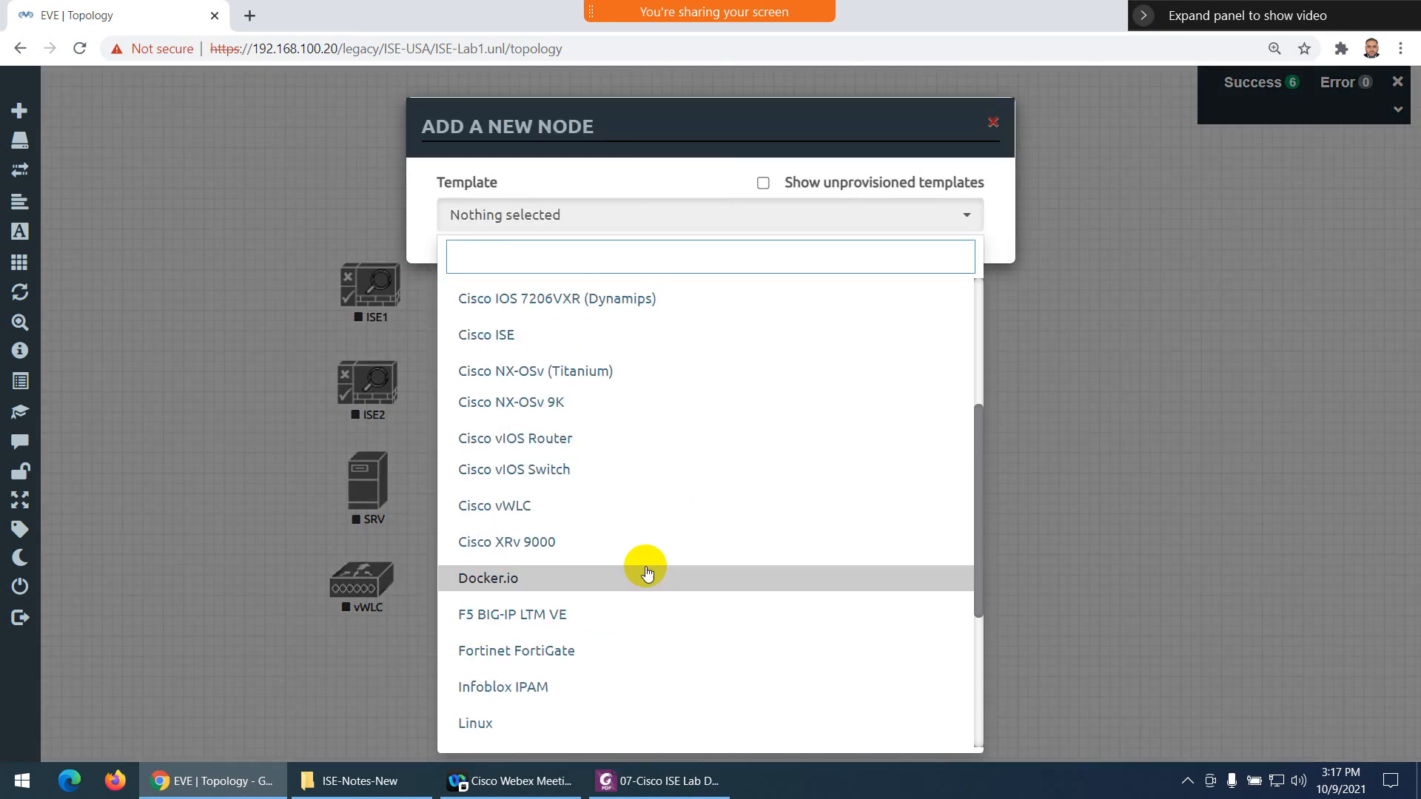
{"action": "scroll", "coordinate": [636, 570], "scroll_direction": "down", "scroll_amount": 1}
{"action": "scroll", "coordinate": [611, 593], "scroll_direction": "down", "scroll_amount": 3}
{"action": "scroll", "coordinate": [604, 589], "scroll_direction": "up", "scroll_amount": 4}
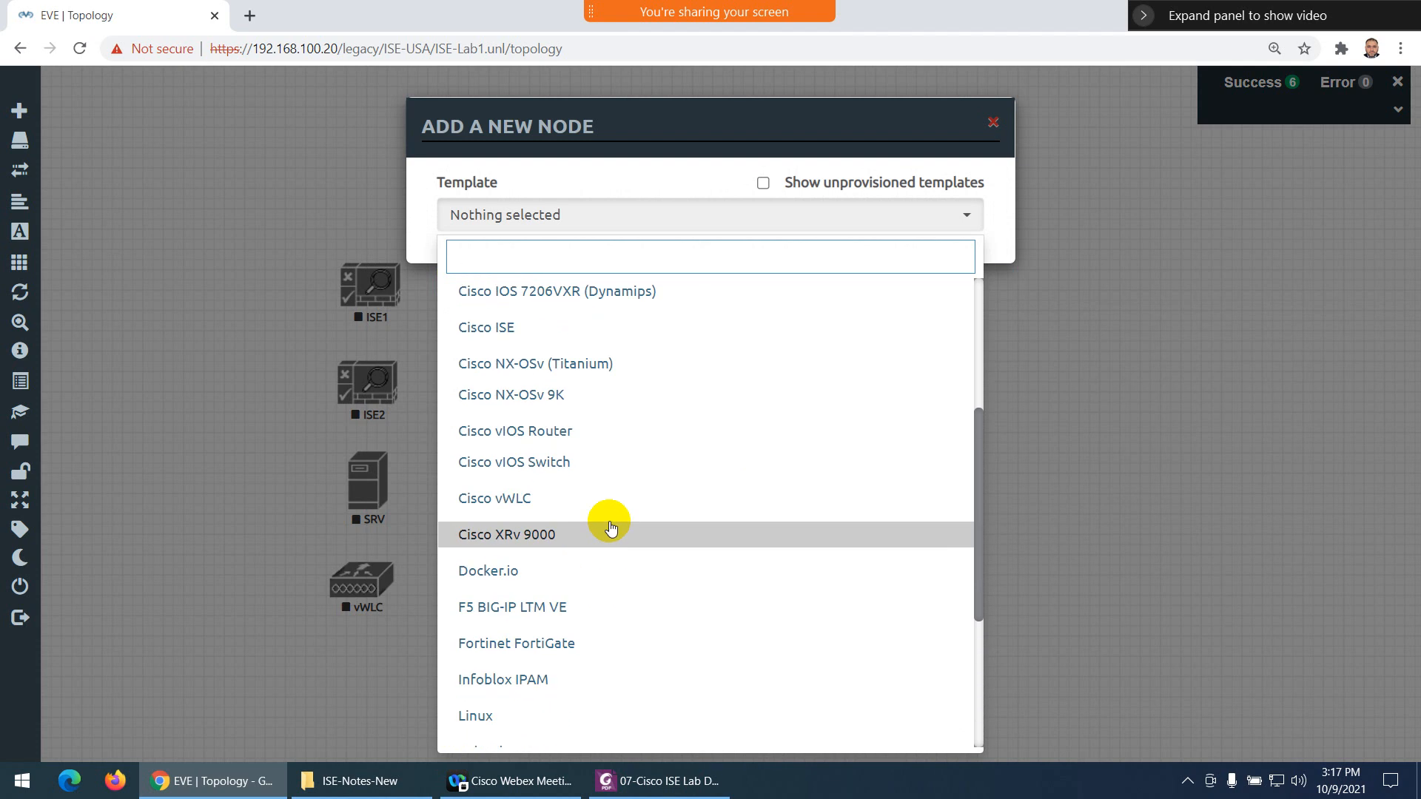
{"action": "scroll", "coordinate": [610, 527], "scroll_direction": "up", "scroll_amount": 1}
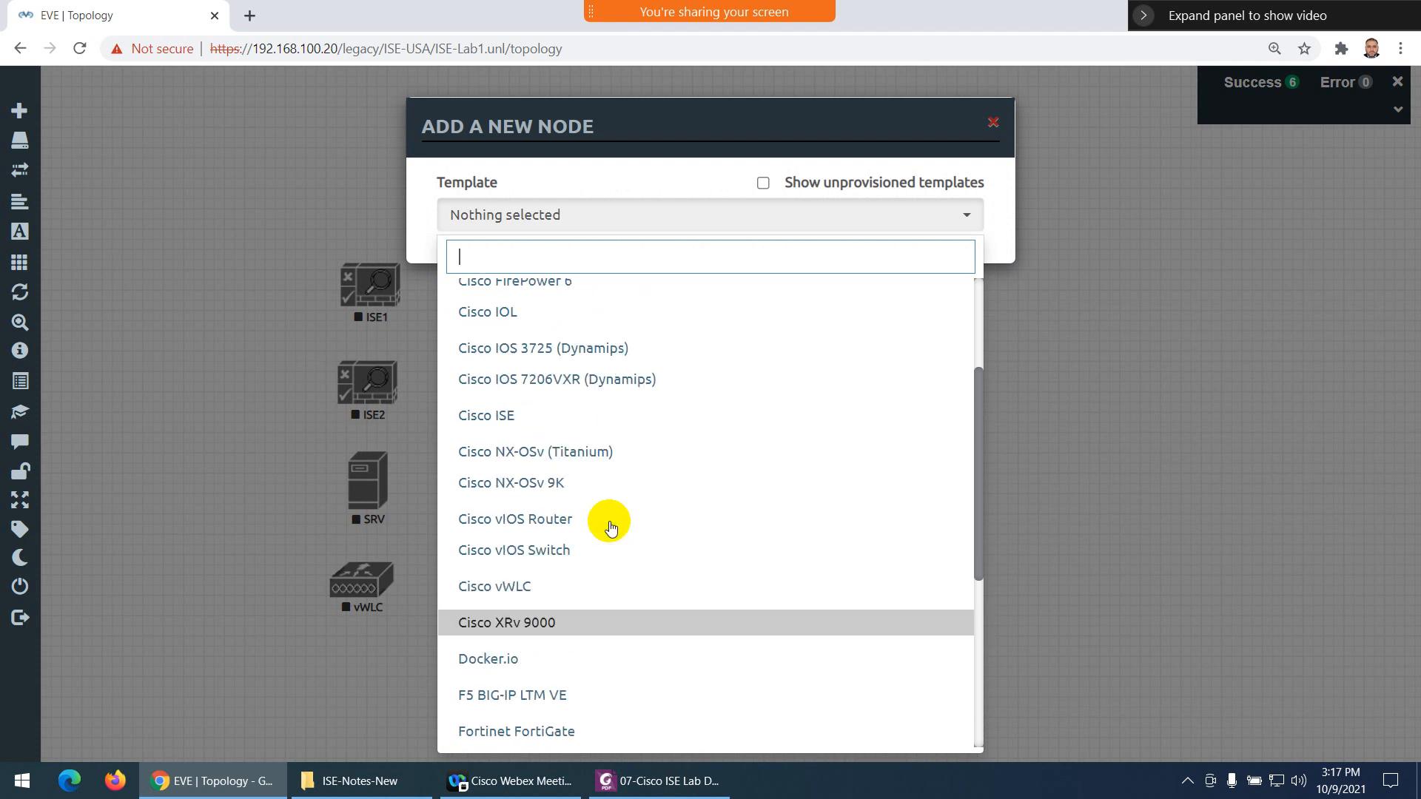
{"action": "left_click", "coordinate": [510, 386]}
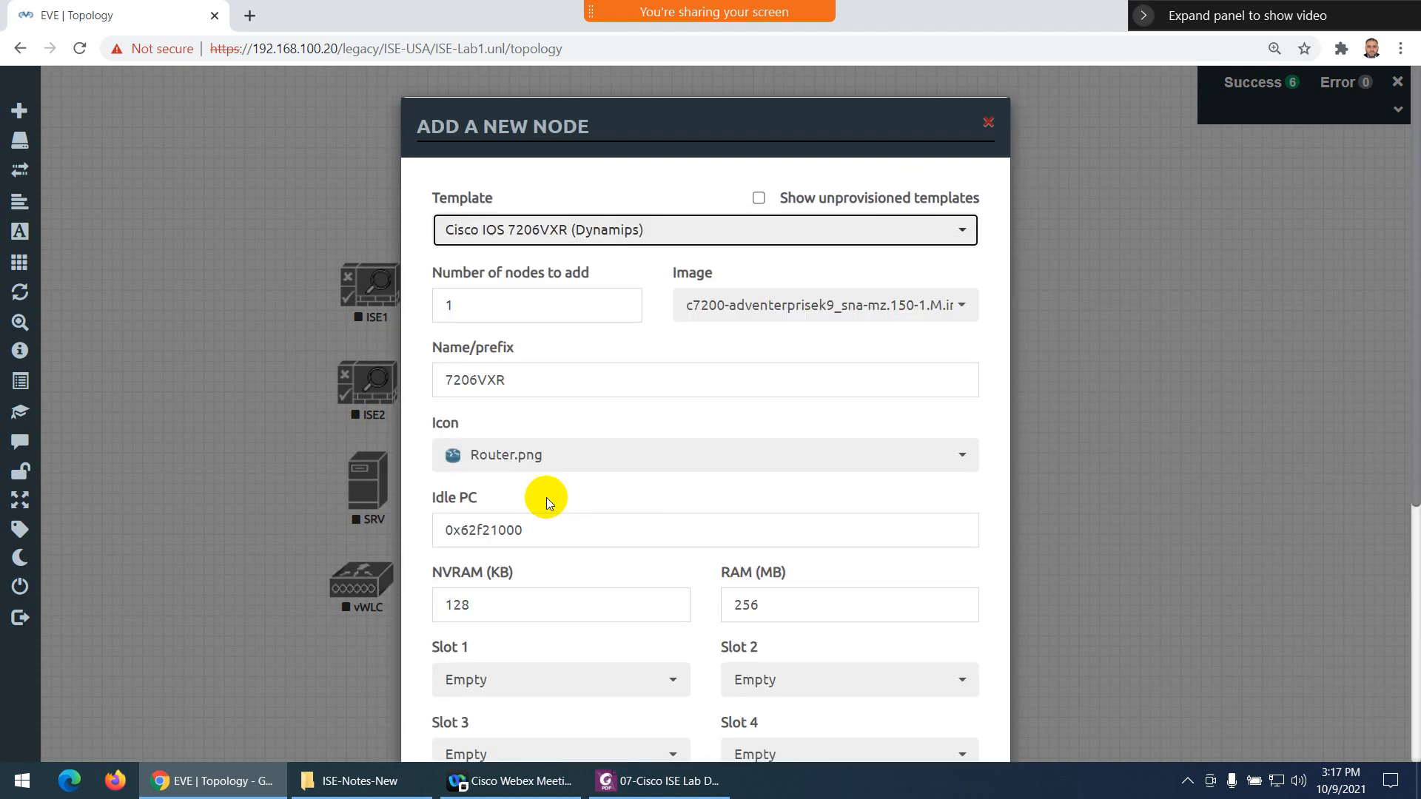
{"action": "left_click_drag", "start_coordinate": [526, 374], "coordinate": [335, 366]}
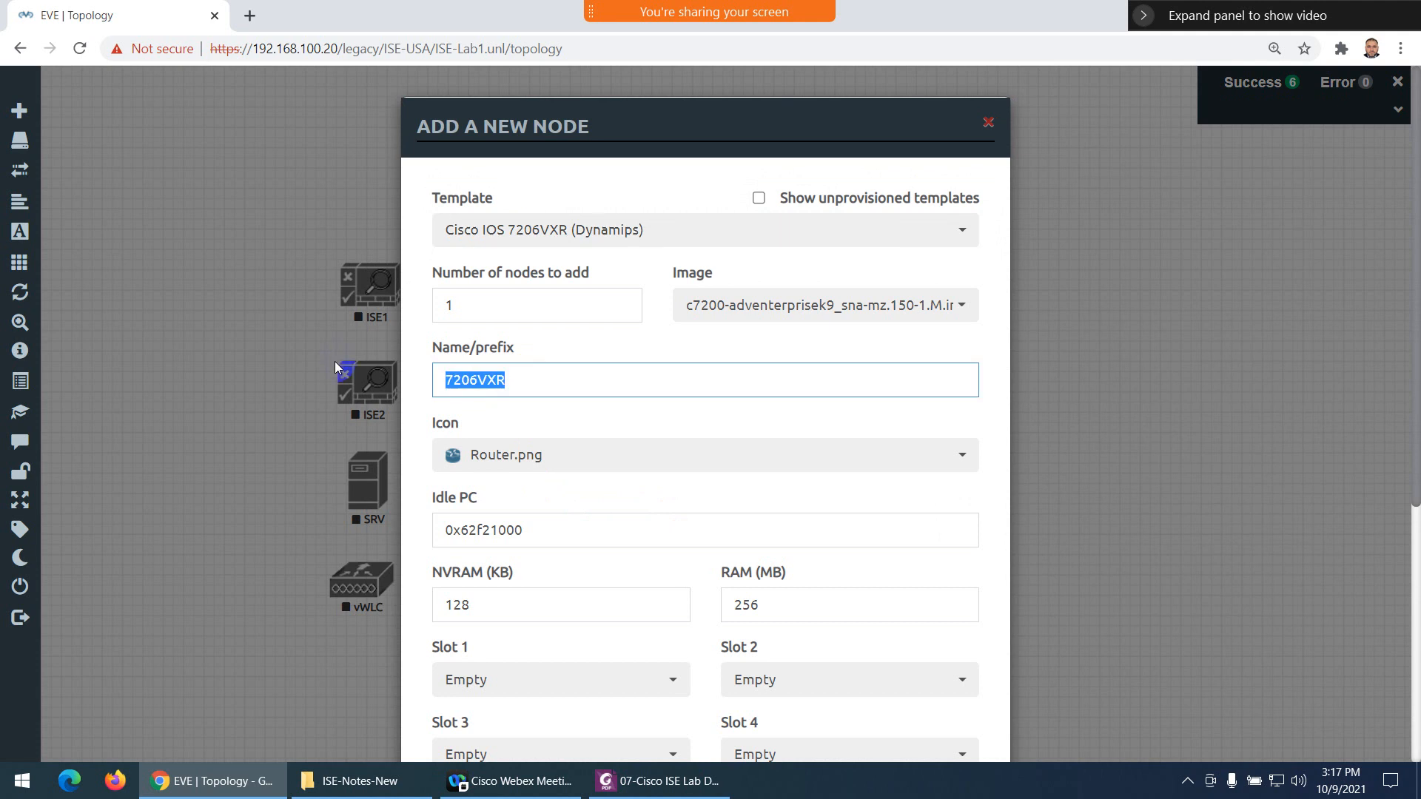
{"action": "type", "text": "ED"}
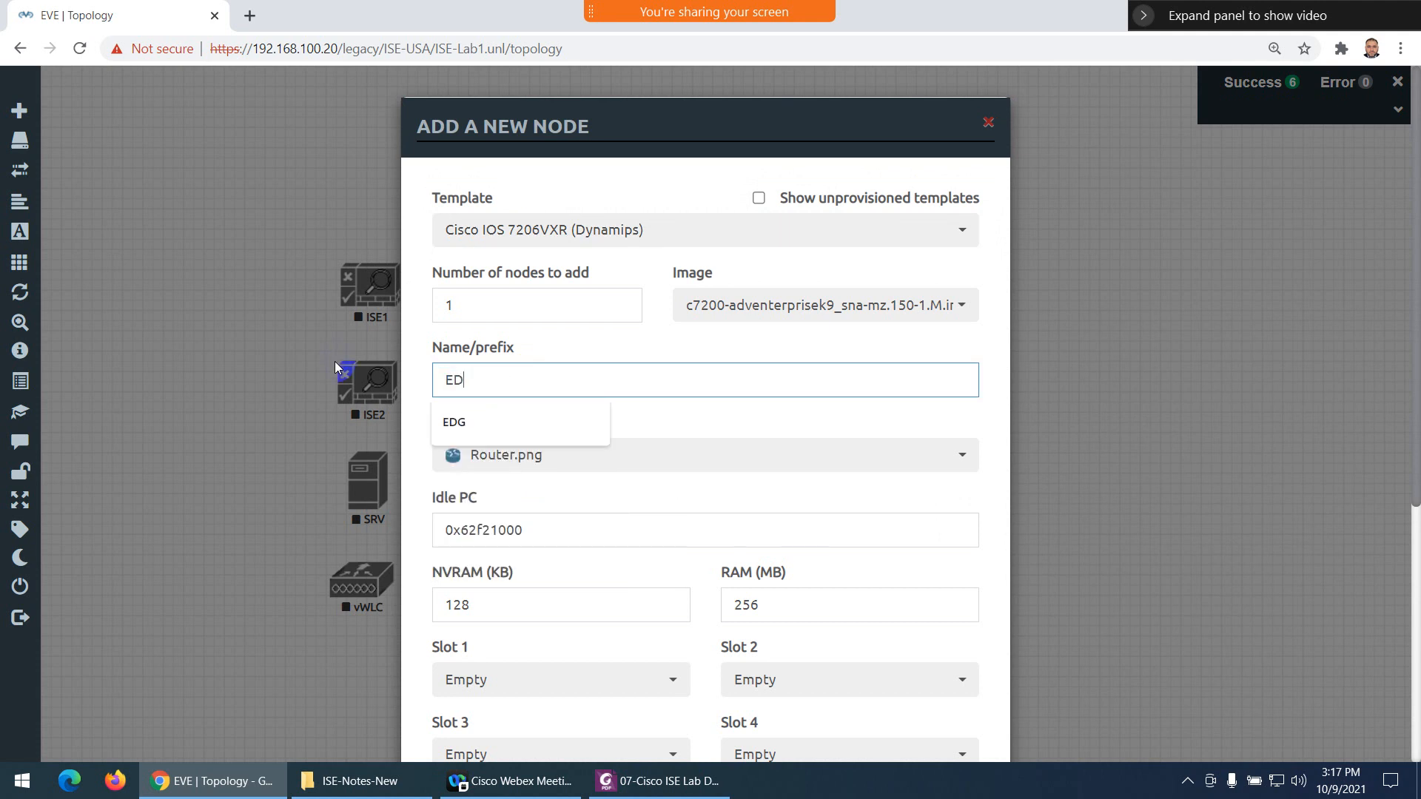
{"action": "type", "text": "R"}
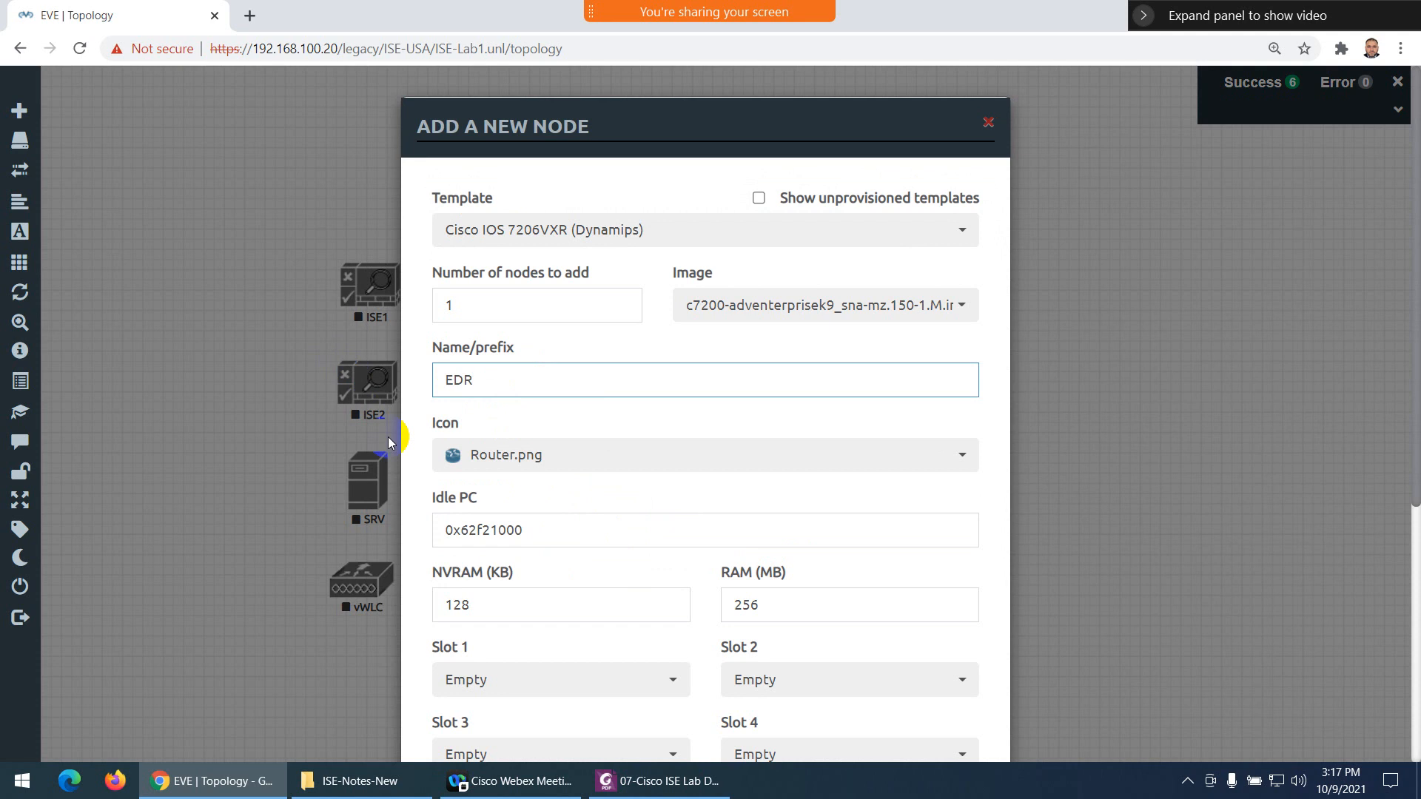
Fit a PA-FE-TX module in the router's Slot 1, save the node, and place it directly above SW2
{"action": "scroll", "coordinate": [469, 471], "scroll_direction": "down", "scroll_amount": 5}
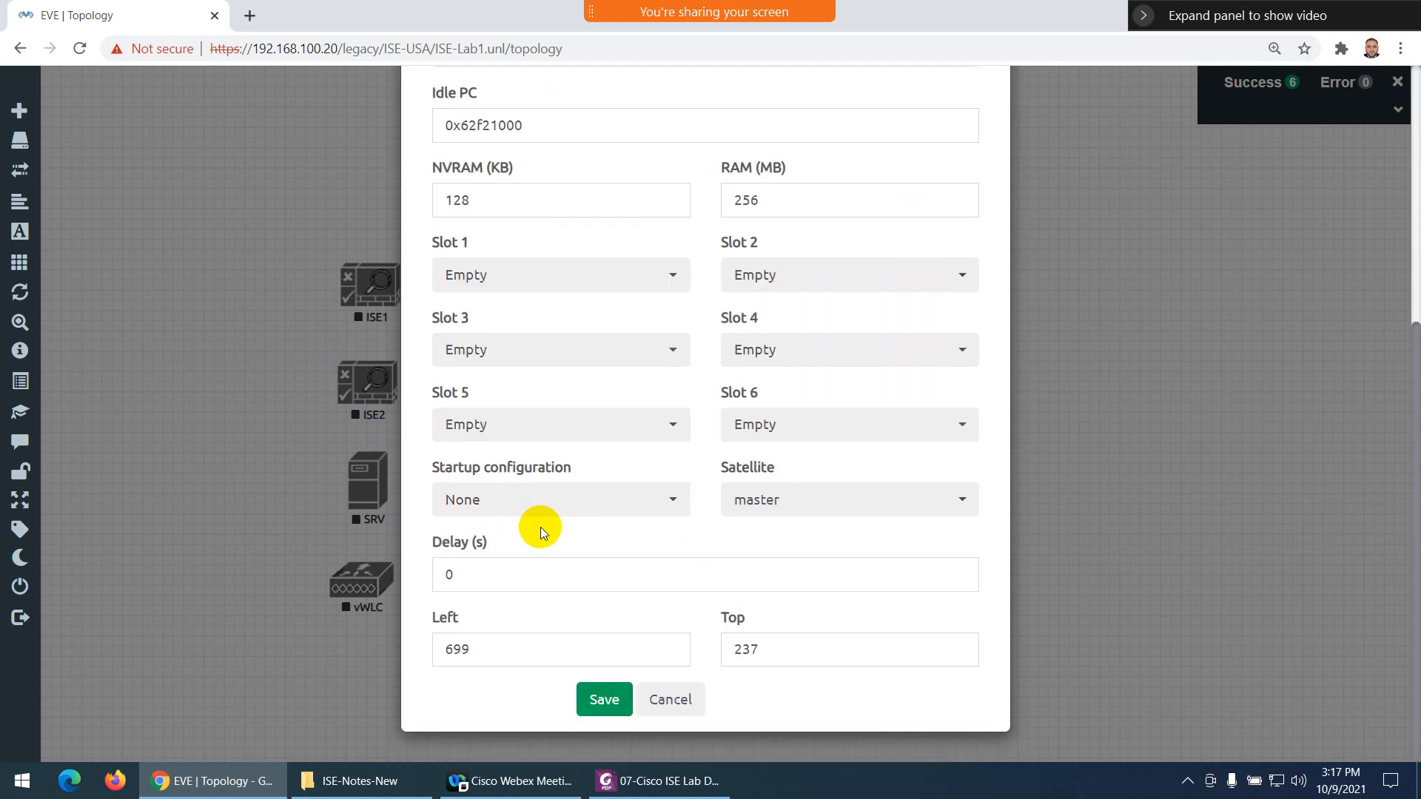
{"action": "scroll", "coordinate": [593, 300], "scroll_direction": "up", "scroll_amount": 1}
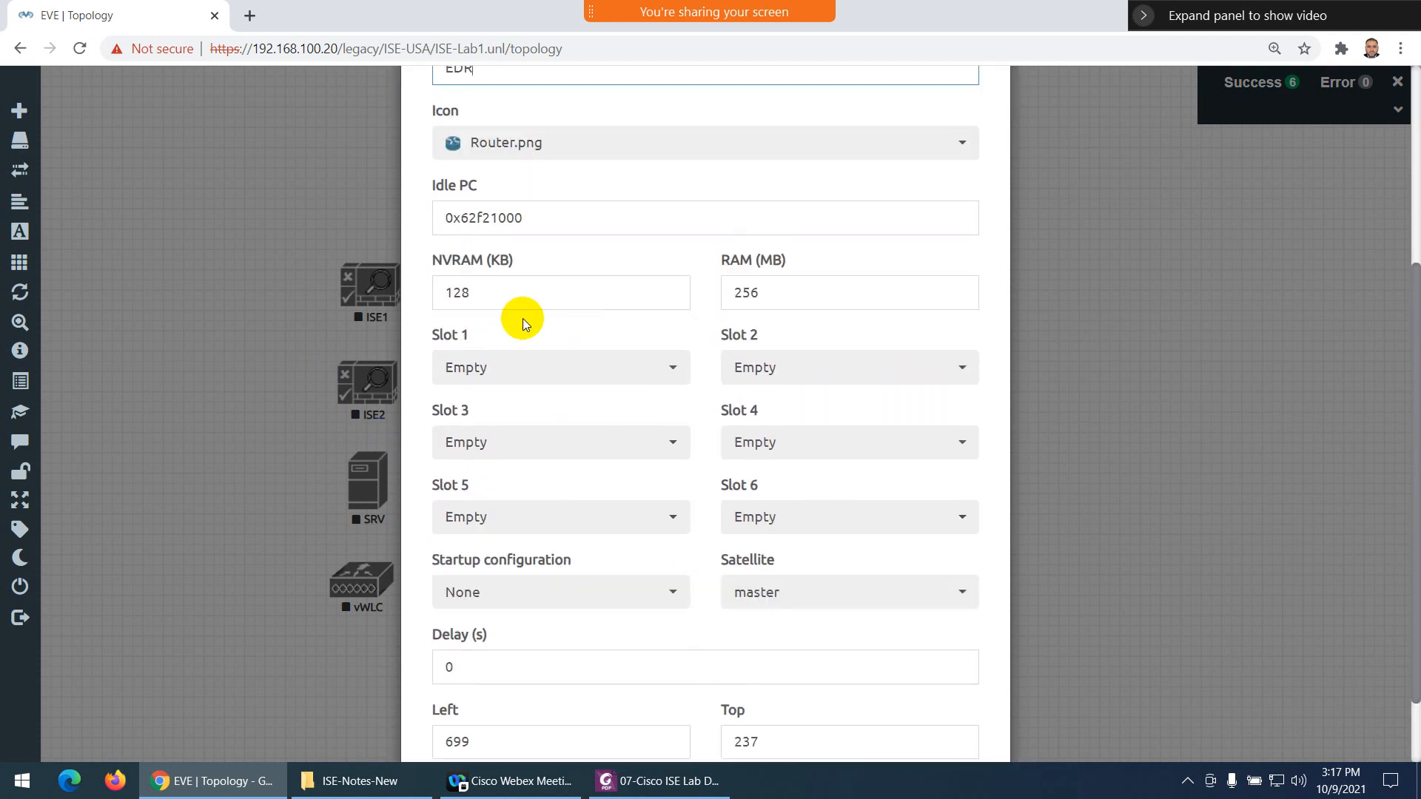
{"action": "left_click", "coordinate": [494, 374]}
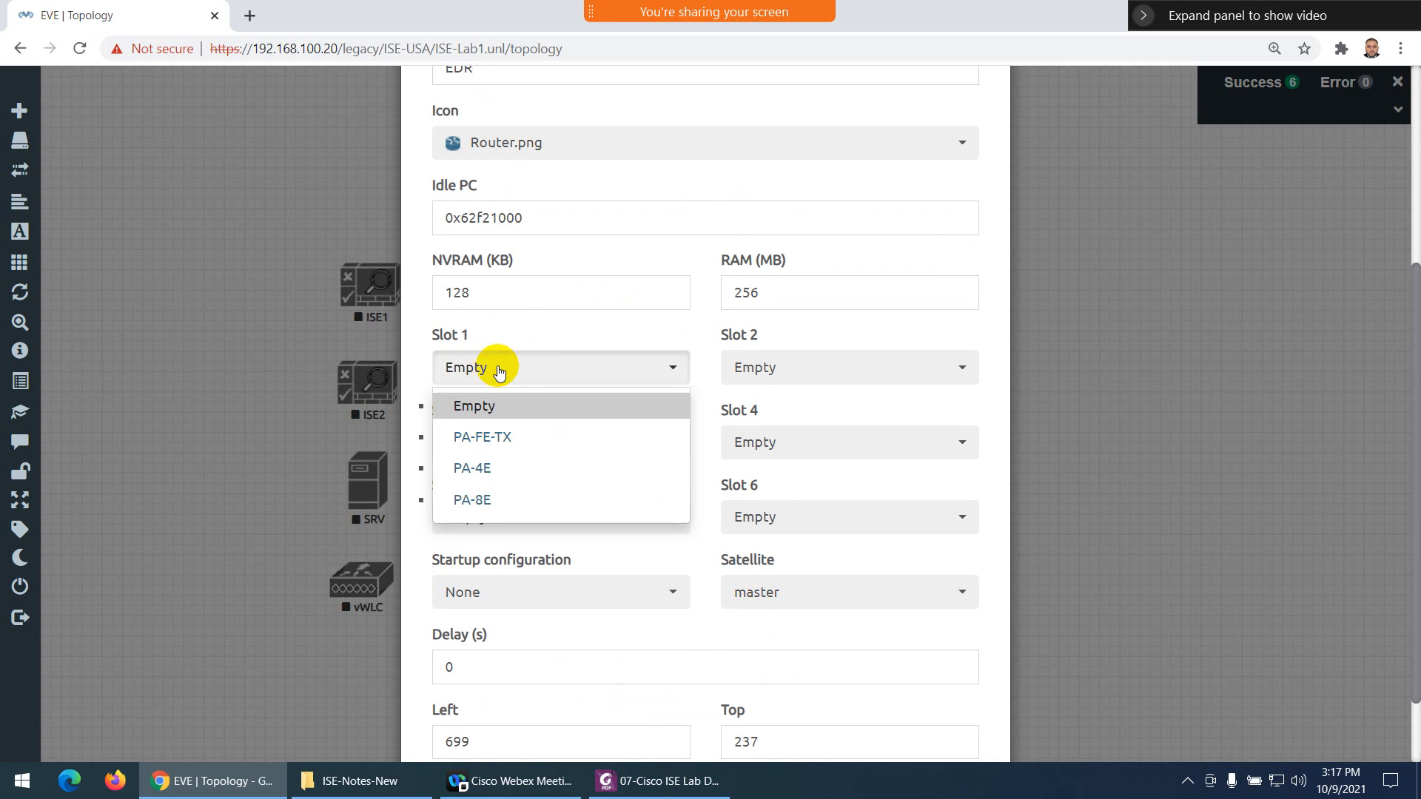
{"action": "left_click", "coordinate": [508, 443]}
{"action": "scroll", "coordinate": [595, 481], "scroll_direction": "down", "scroll_amount": 1}
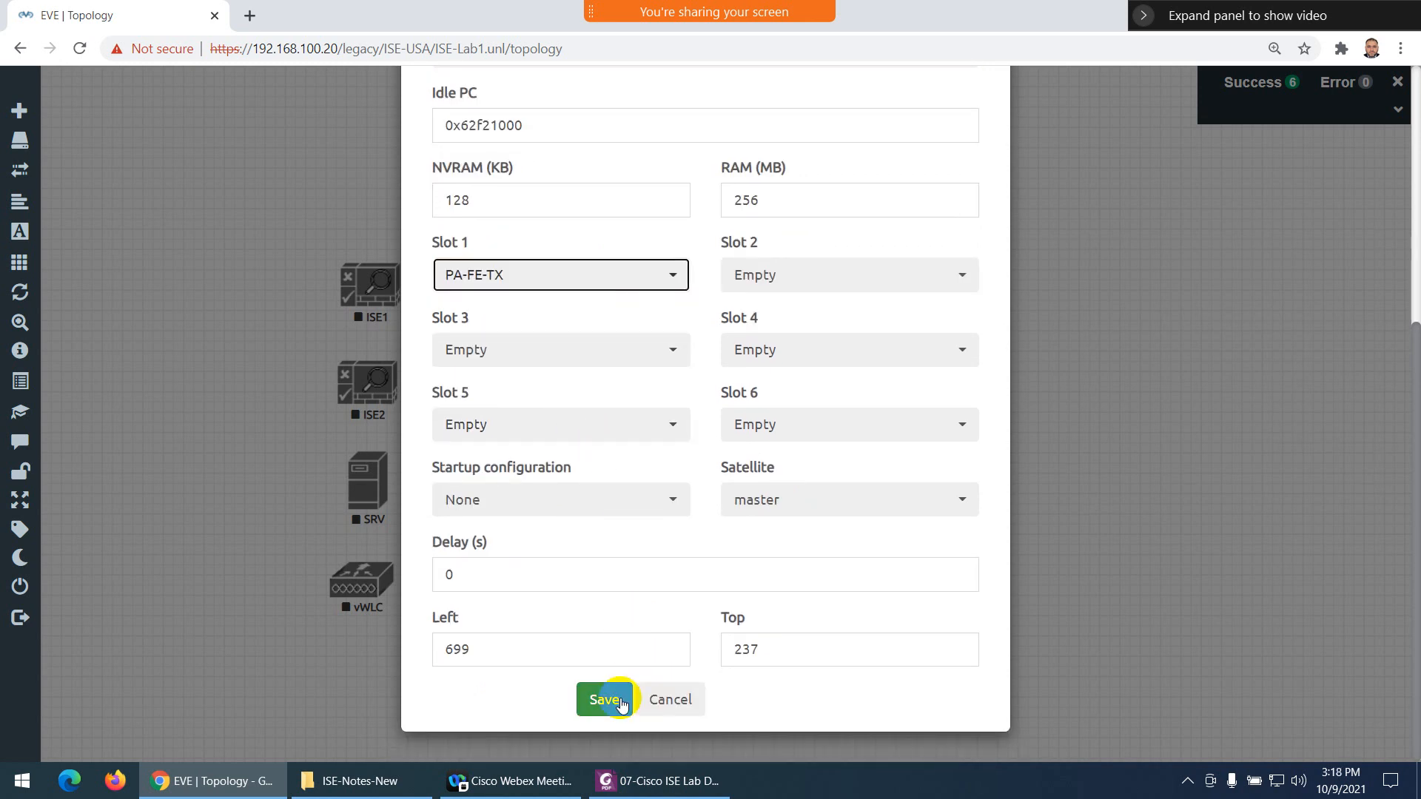
{"action": "left_click", "coordinate": [605, 699]}
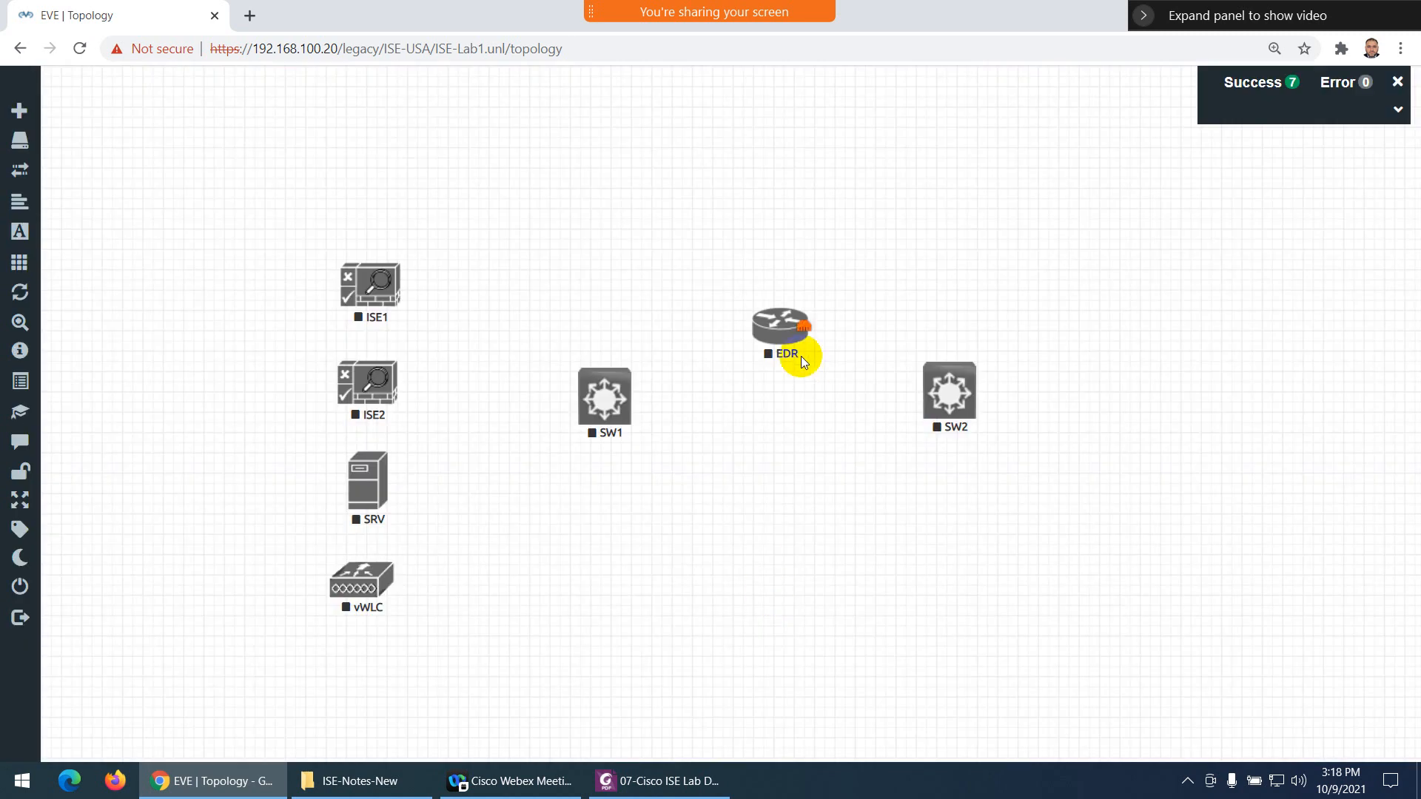
{"action": "left_click_drag", "start_coordinate": [803, 360], "coordinate": [937, 260]}
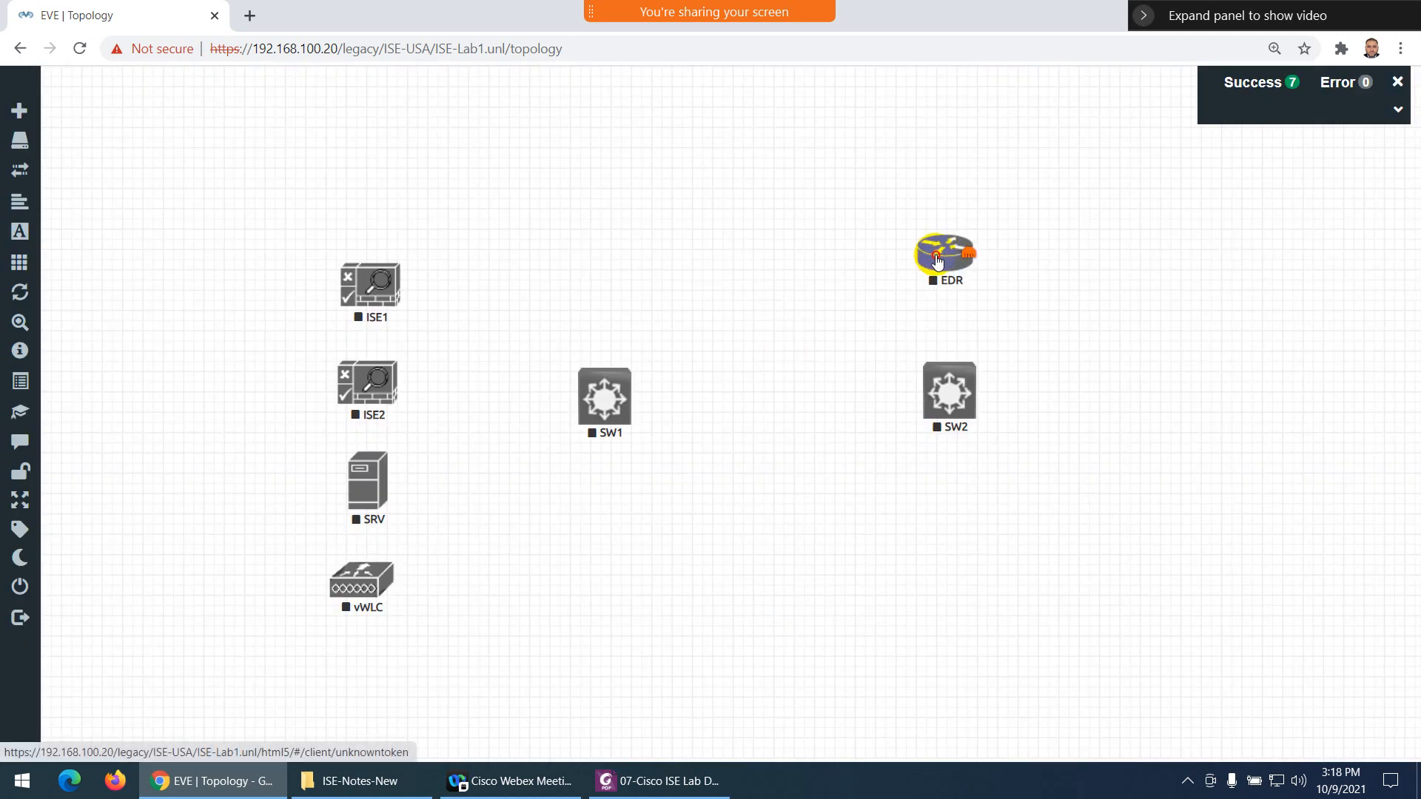
Start a new node from the Windows template using the win-10-x64-VL19 image
{"action": "right_click", "coordinate": [762, 366]}
{"action": "left_click", "coordinate": [785, 404]}
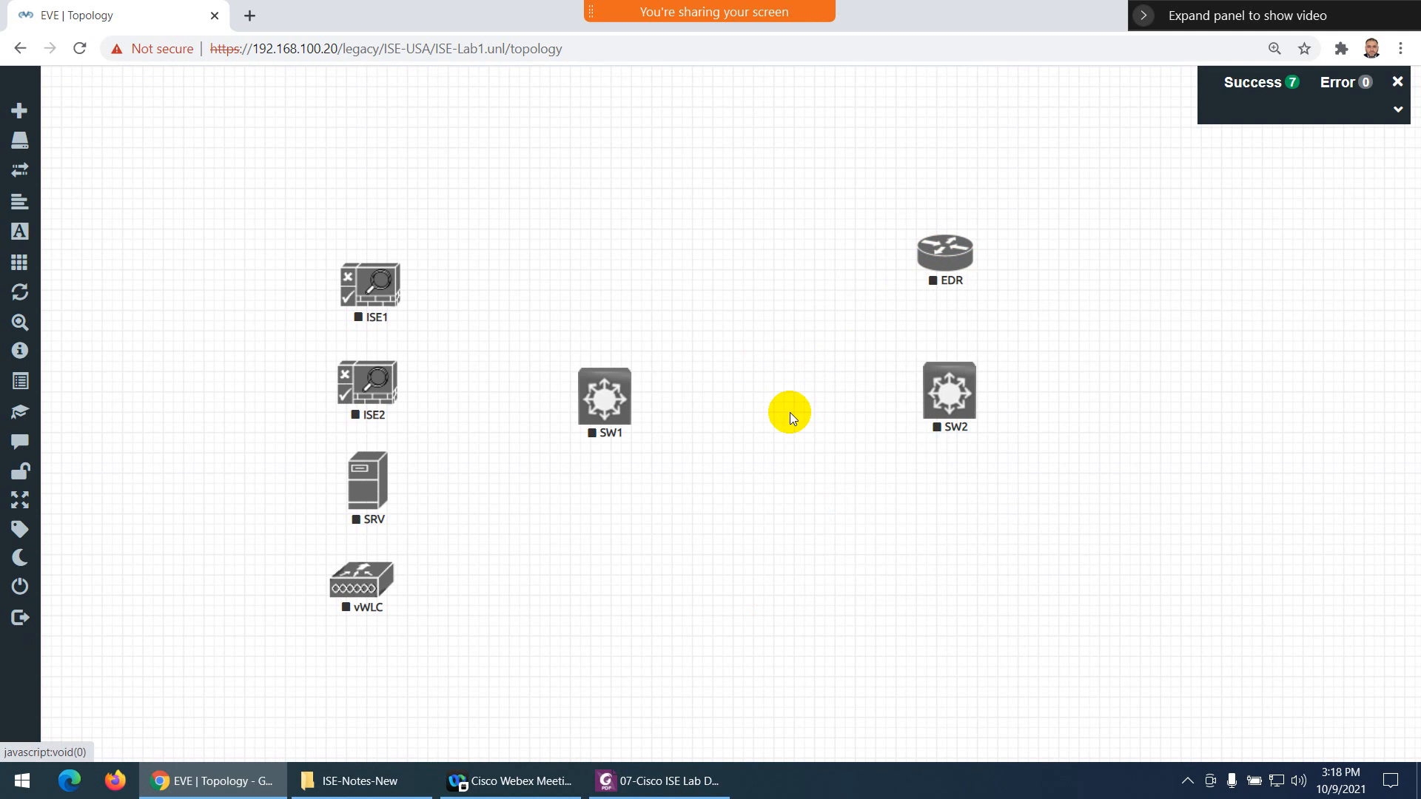
{"action": "type", "text": "win"}
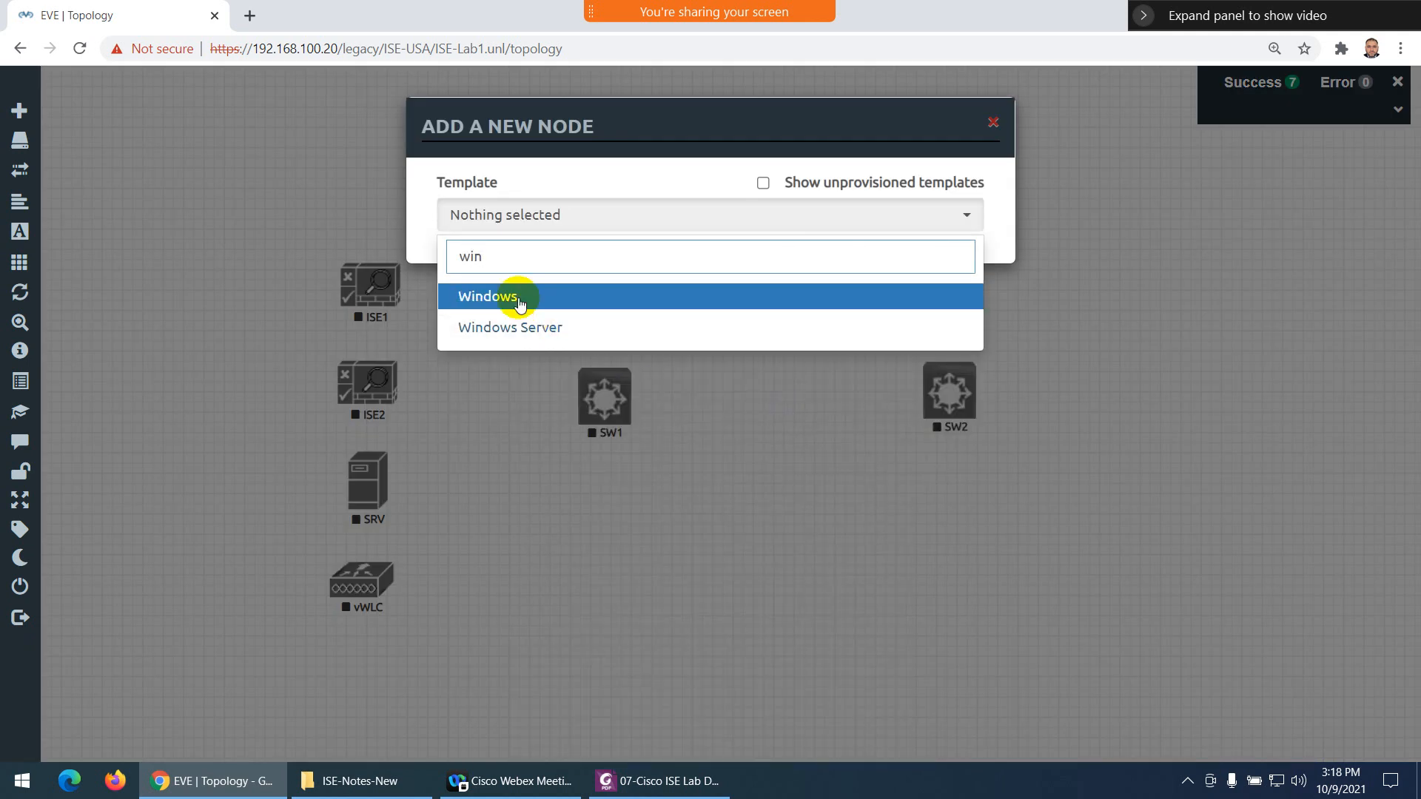
{"action": "left_click", "coordinate": [490, 296]}
{"action": "left_click", "coordinate": [737, 311]}
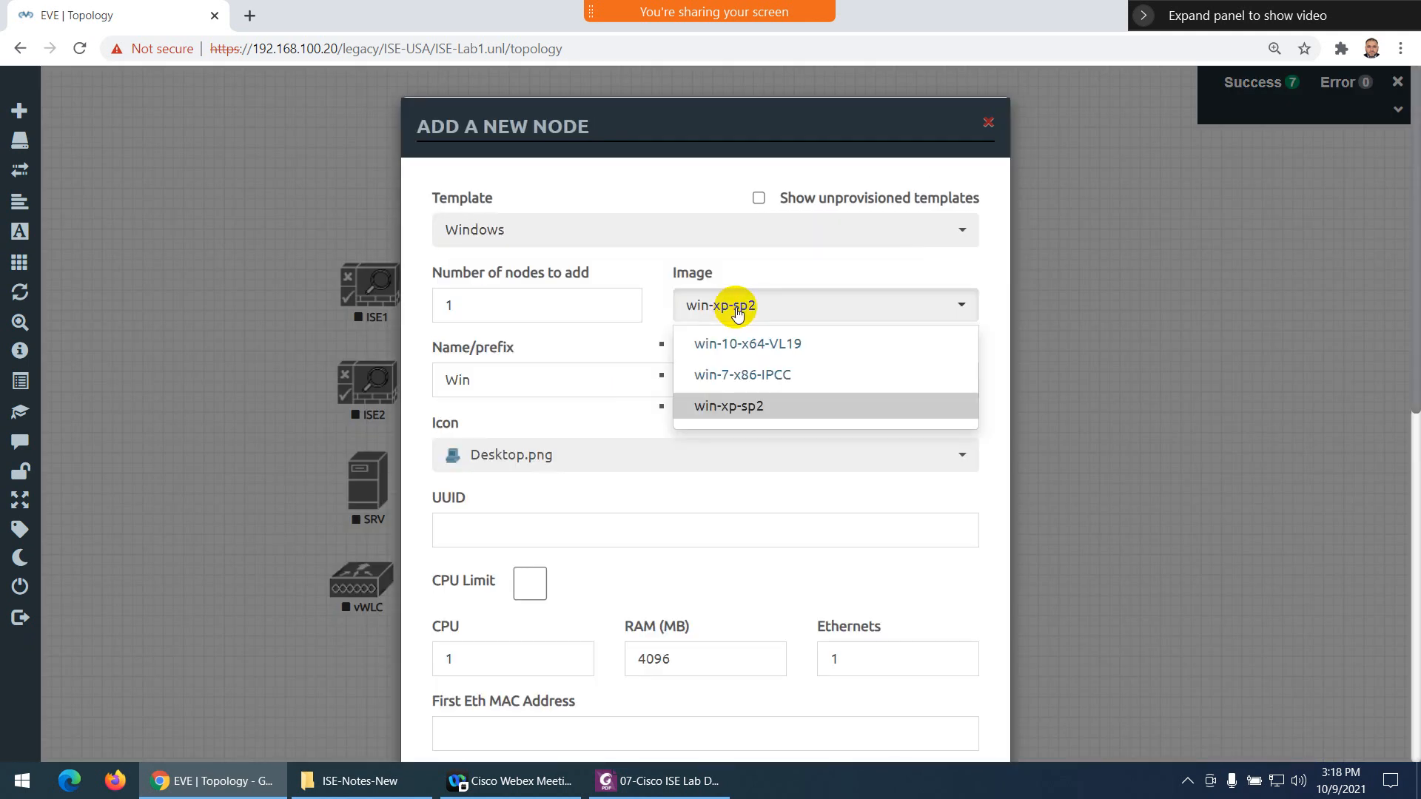
{"action": "left_click", "coordinate": [724, 343]}
Name the Windows node PC1 and set its icon to Desktop4.png
{"action": "left_click", "coordinate": [488, 379]}
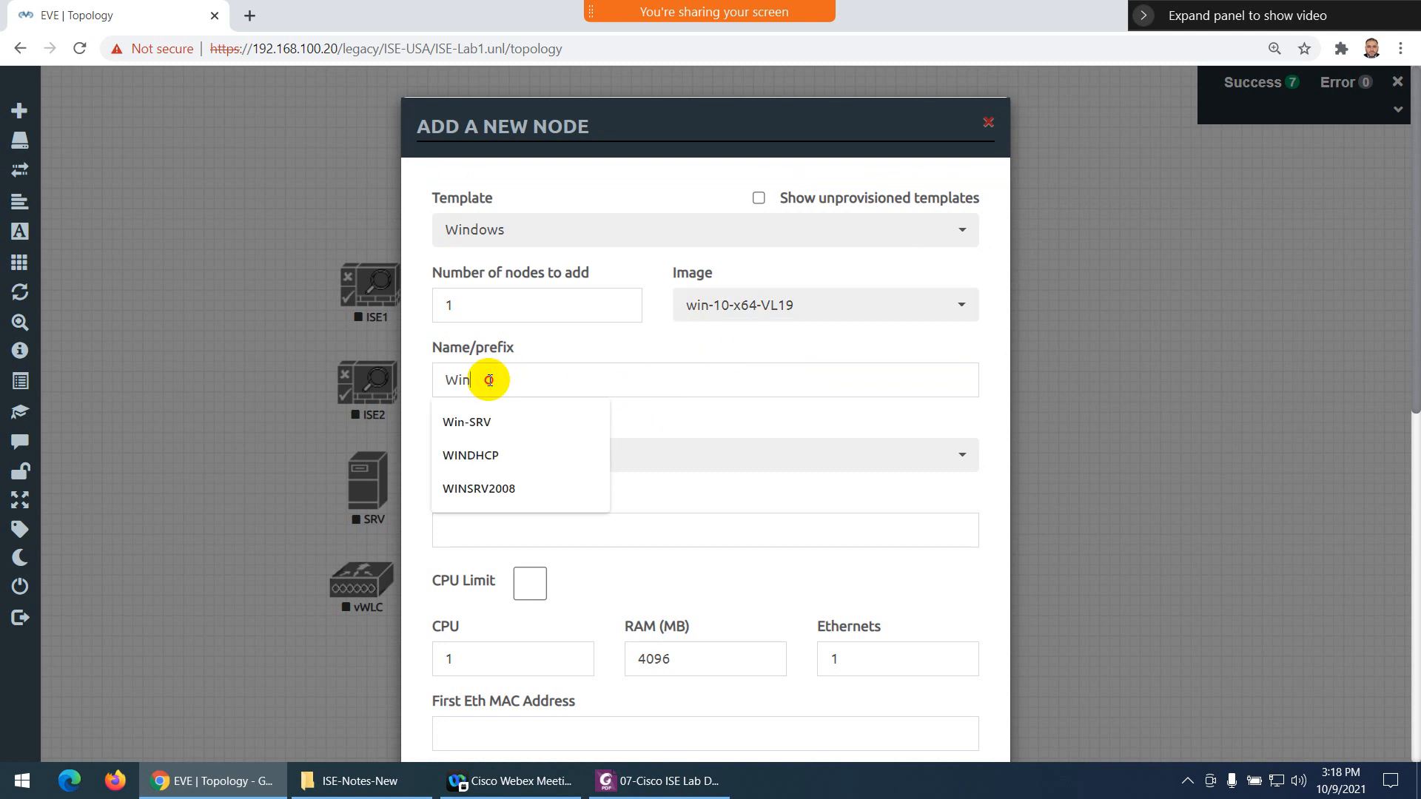
{"action": "left_click_drag", "start_coordinate": [488, 379], "coordinate": [407, 390]}
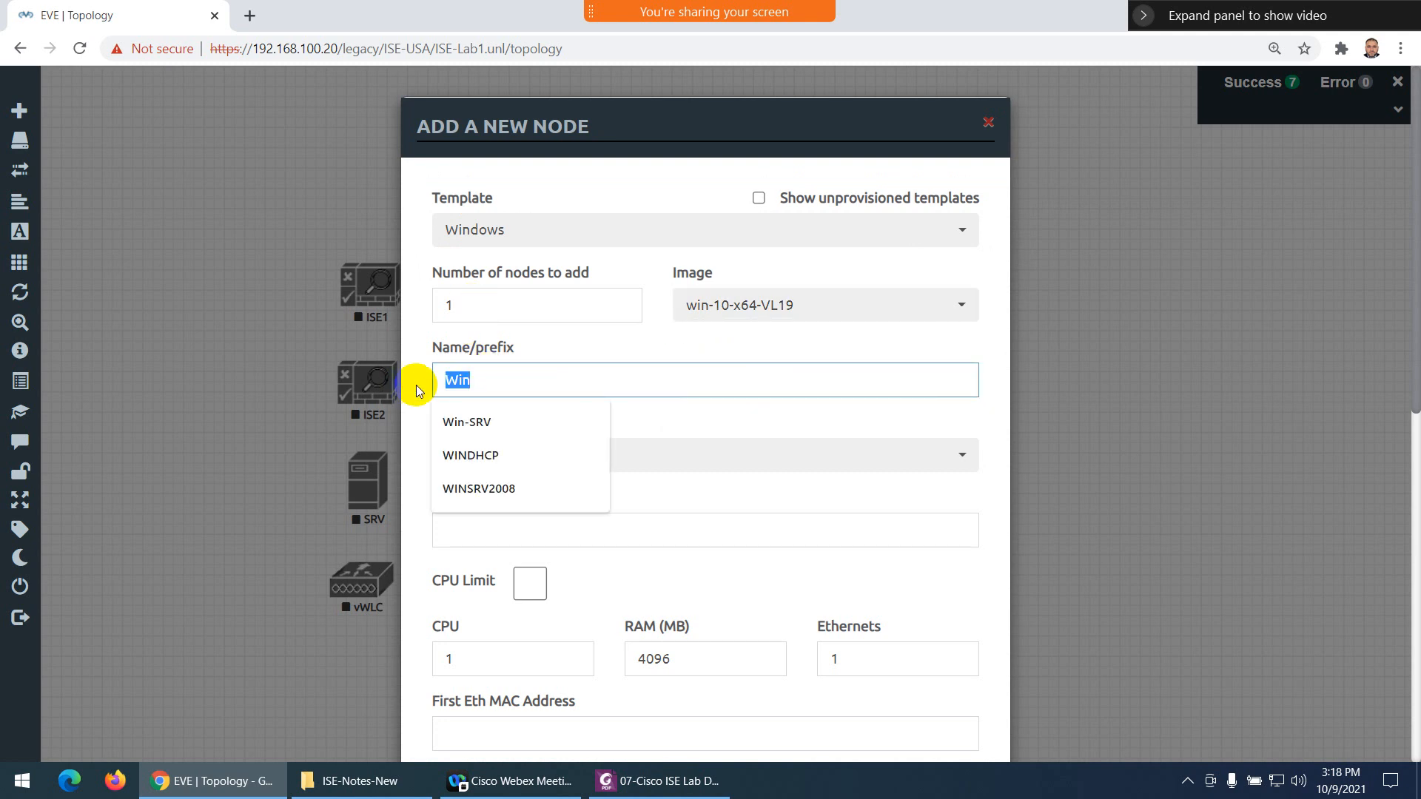
{"action": "type", "text": "PC1"}
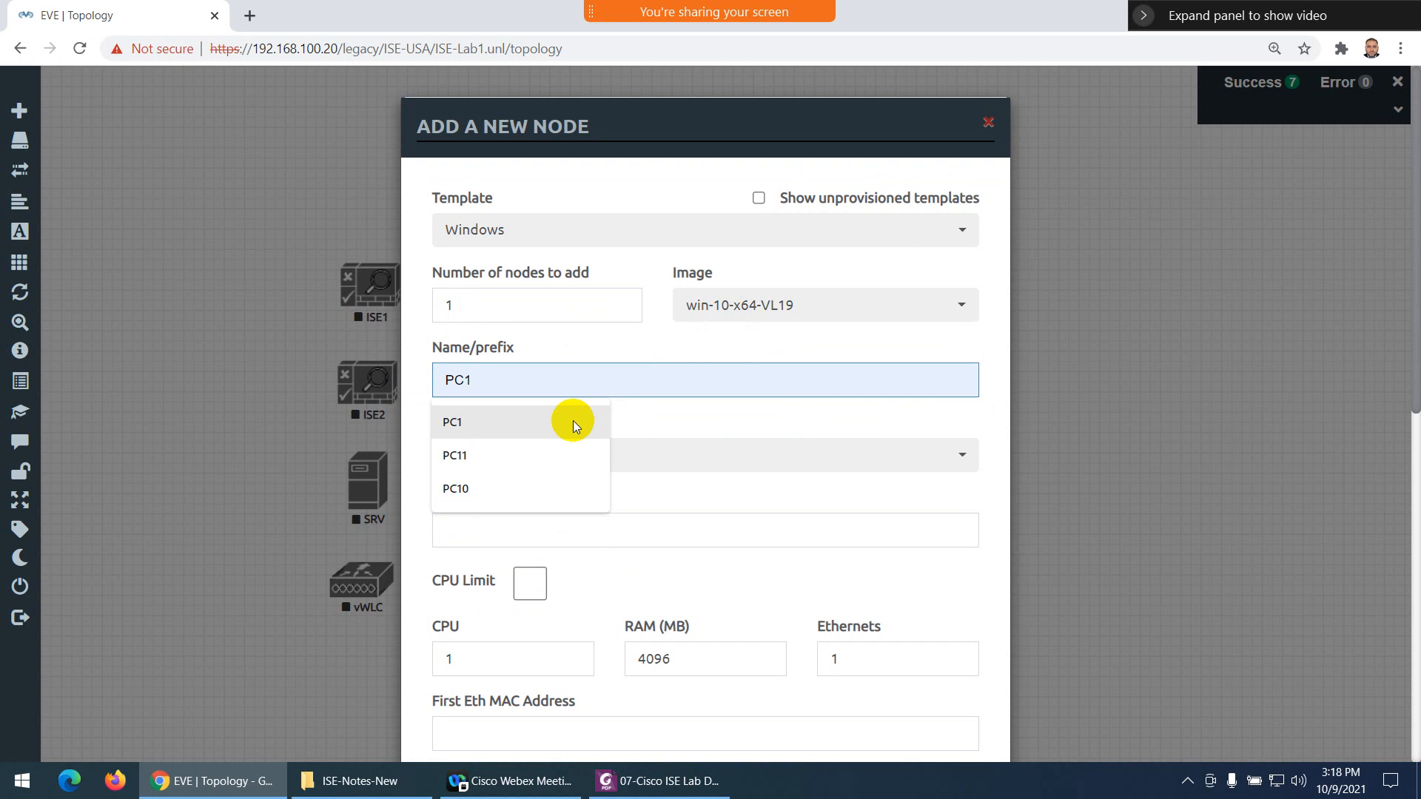
{"action": "left_click", "coordinate": [573, 422]}
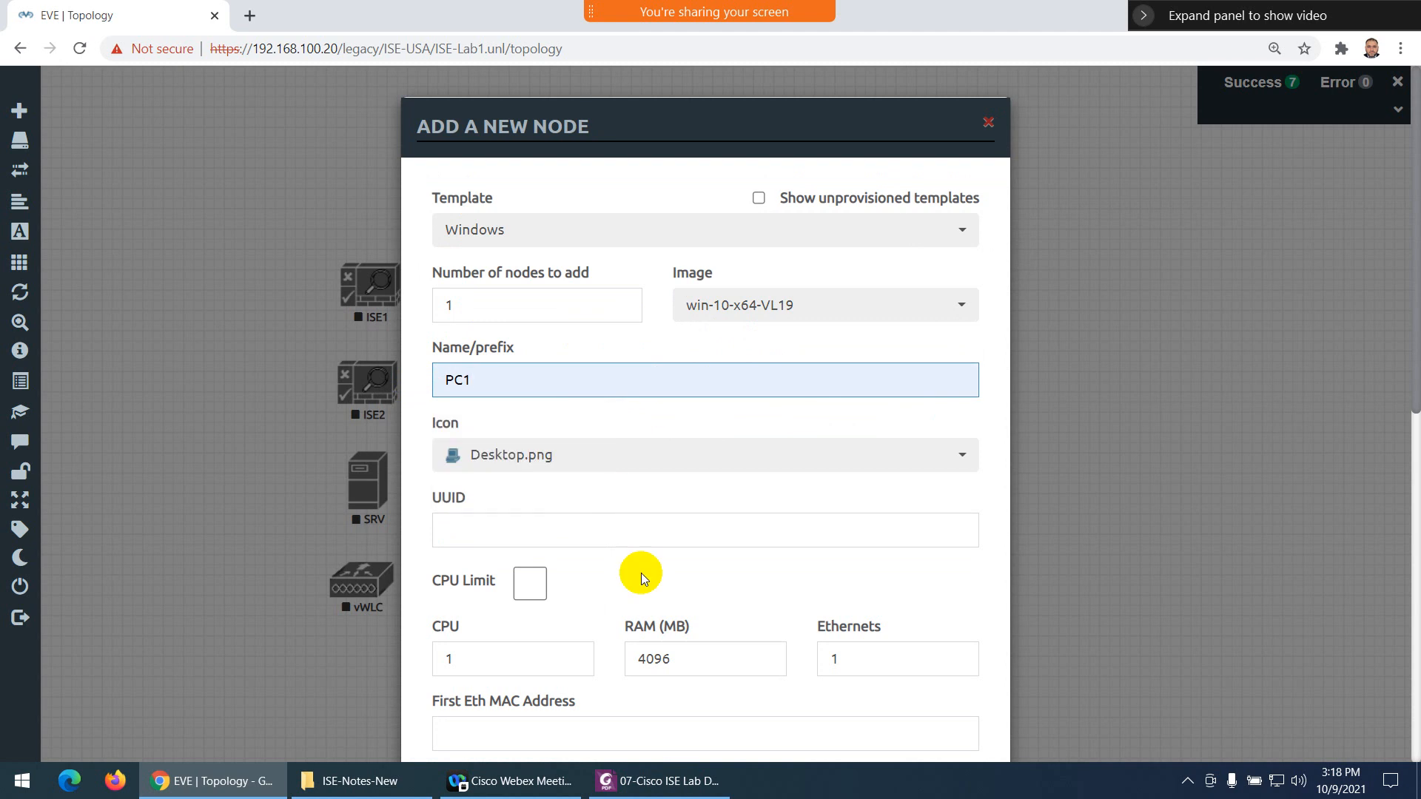
{"action": "scroll", "coordinate": [641, 573], "scroll_direction": "down", "scroll_amount": 1}
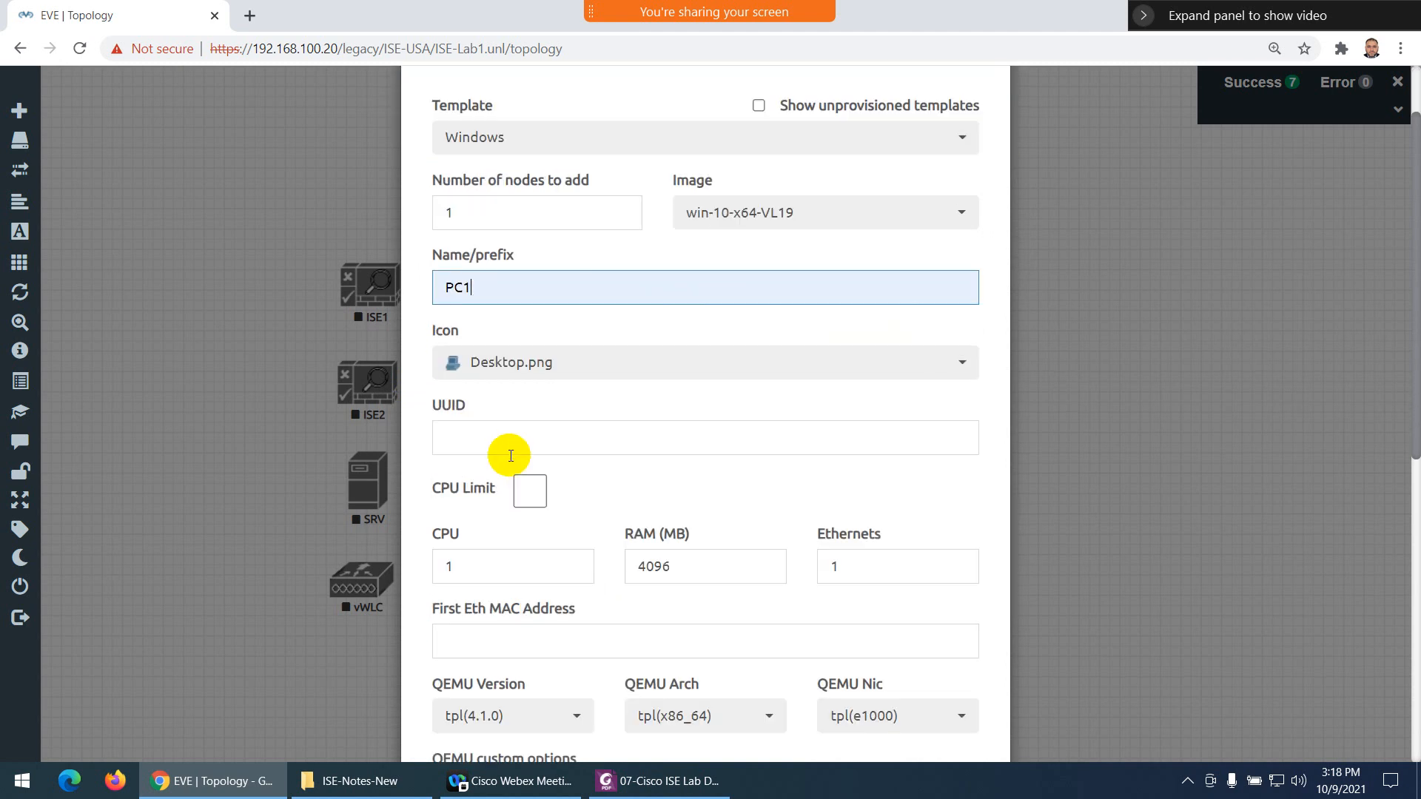
{"action": "left_click", "coordinate": [530, 368]}
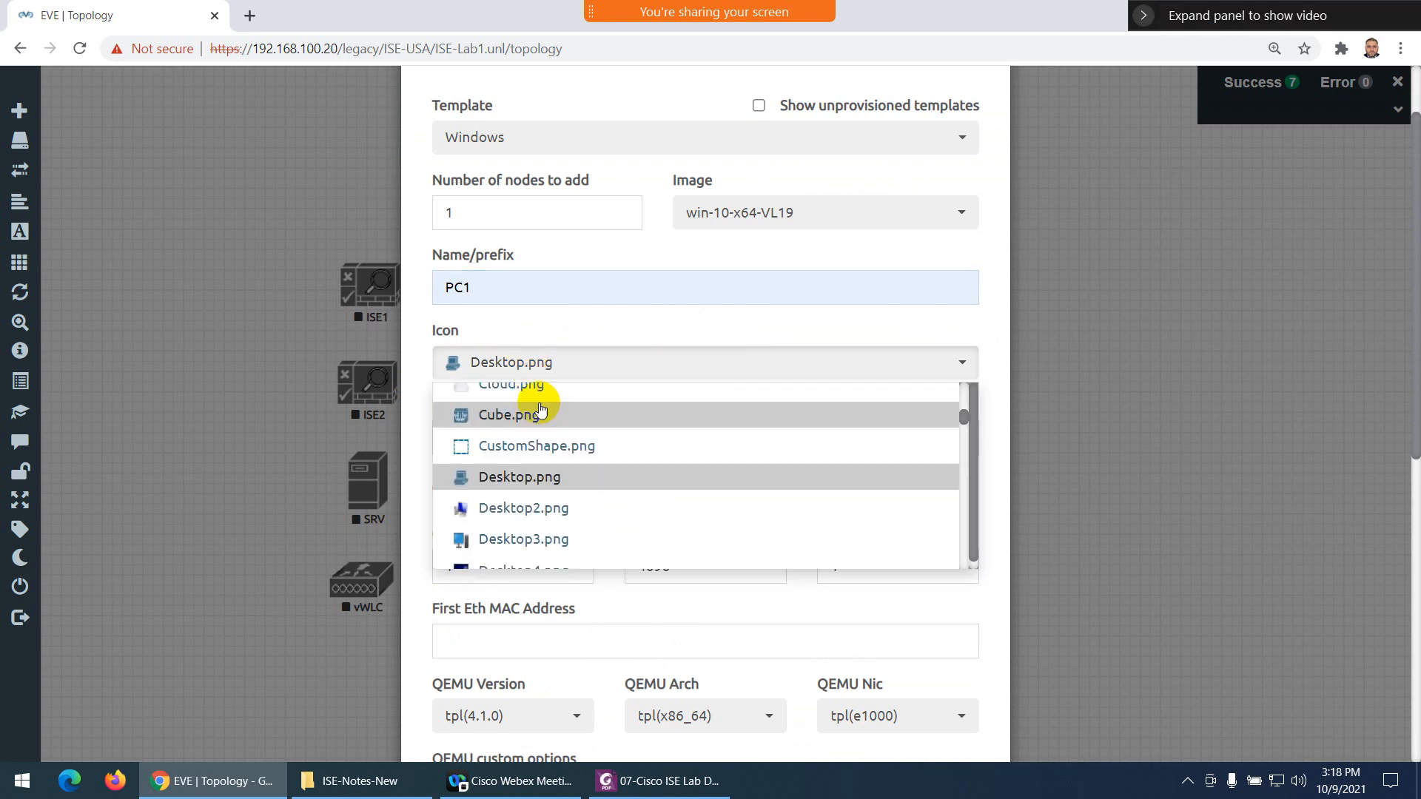
{"action": "scroll", "coordinate": [544, 502], "scroll_direction": "down", "scroll_amount": 1}
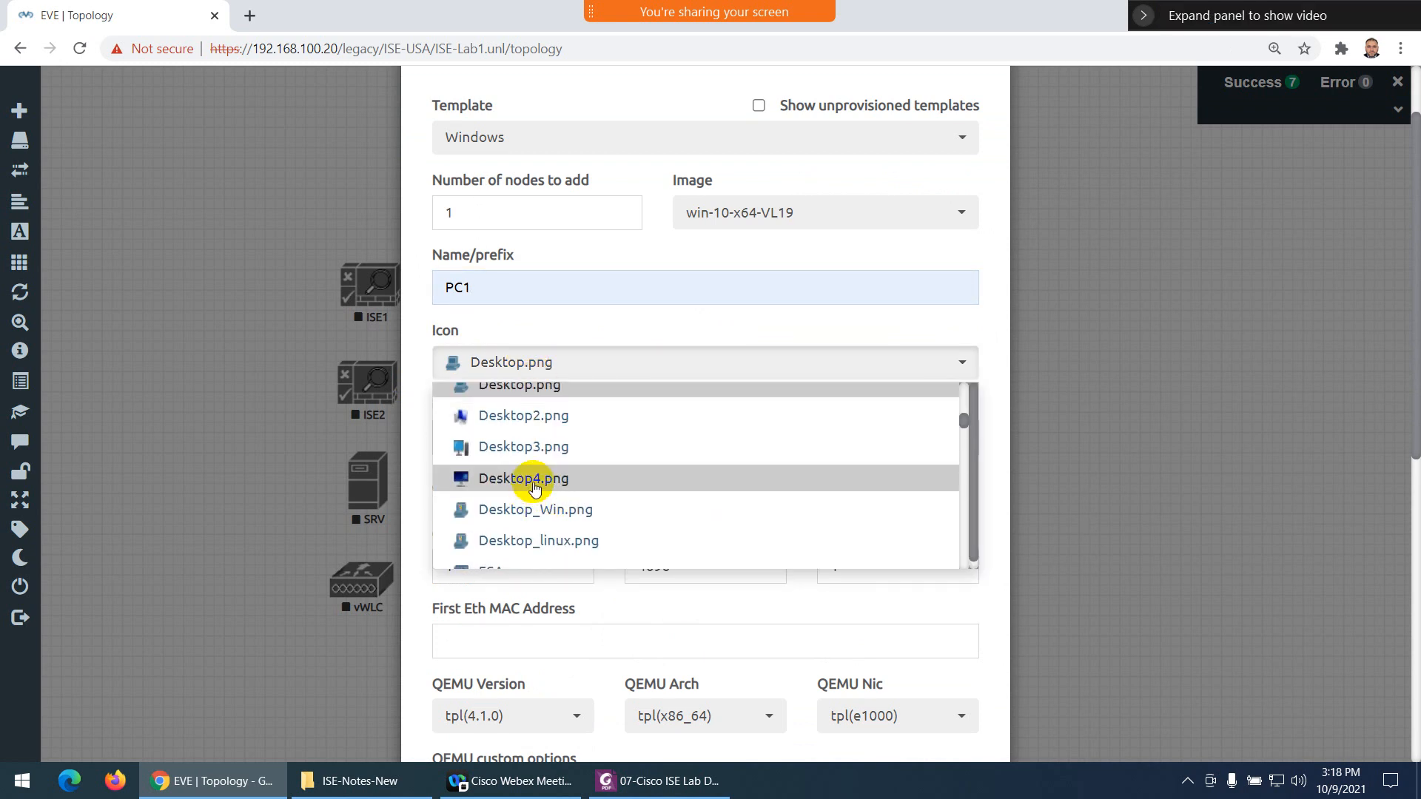
{"action": "left_click", "coordinate": [539, 477]}
Save the PC1 node and place it on the far side of SW2 from SW1, slightly higher than SW2
{"action": "scroll", "coordinate": [555, 513], "scroll_direction": "down", "scroll_amount": 8}
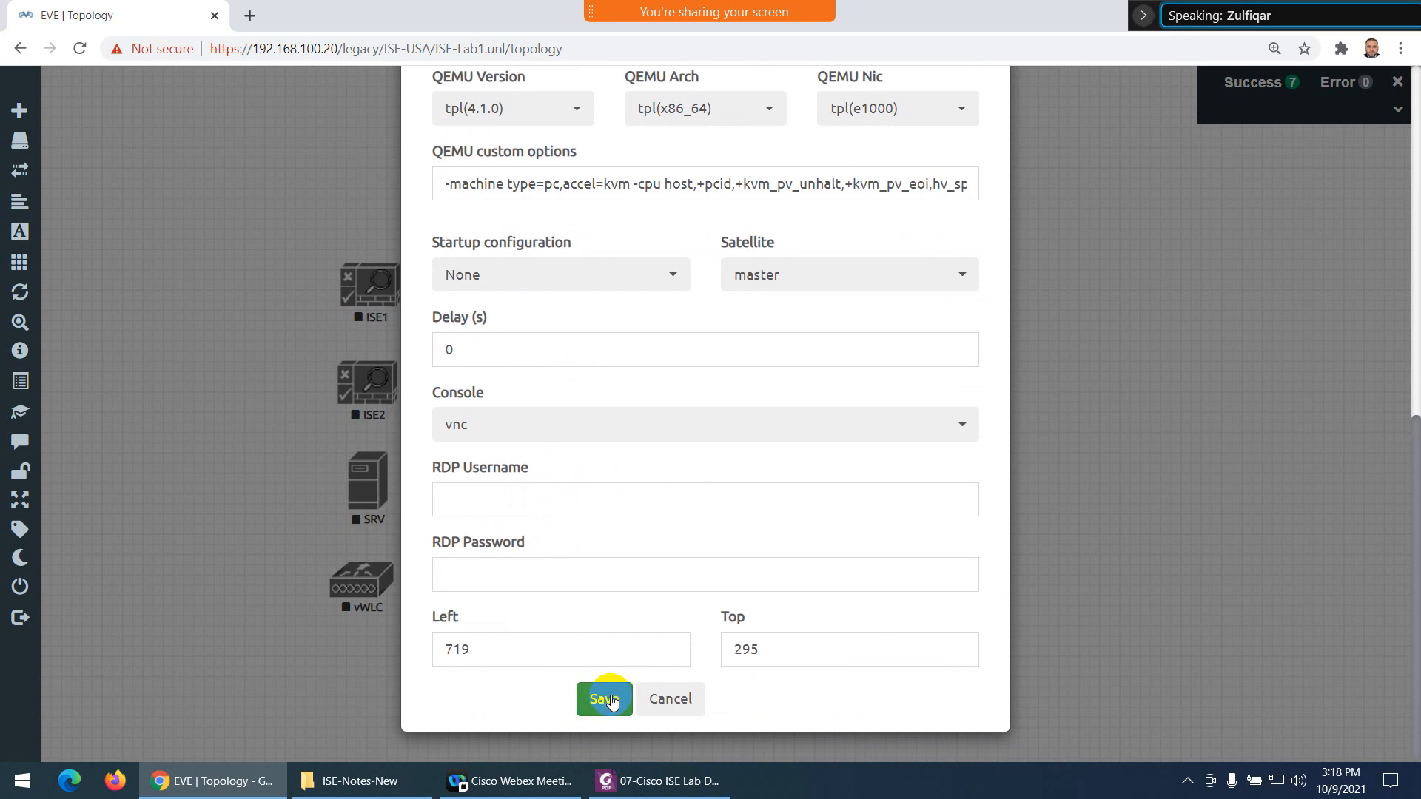
{"action": "key", "text": "Return"}
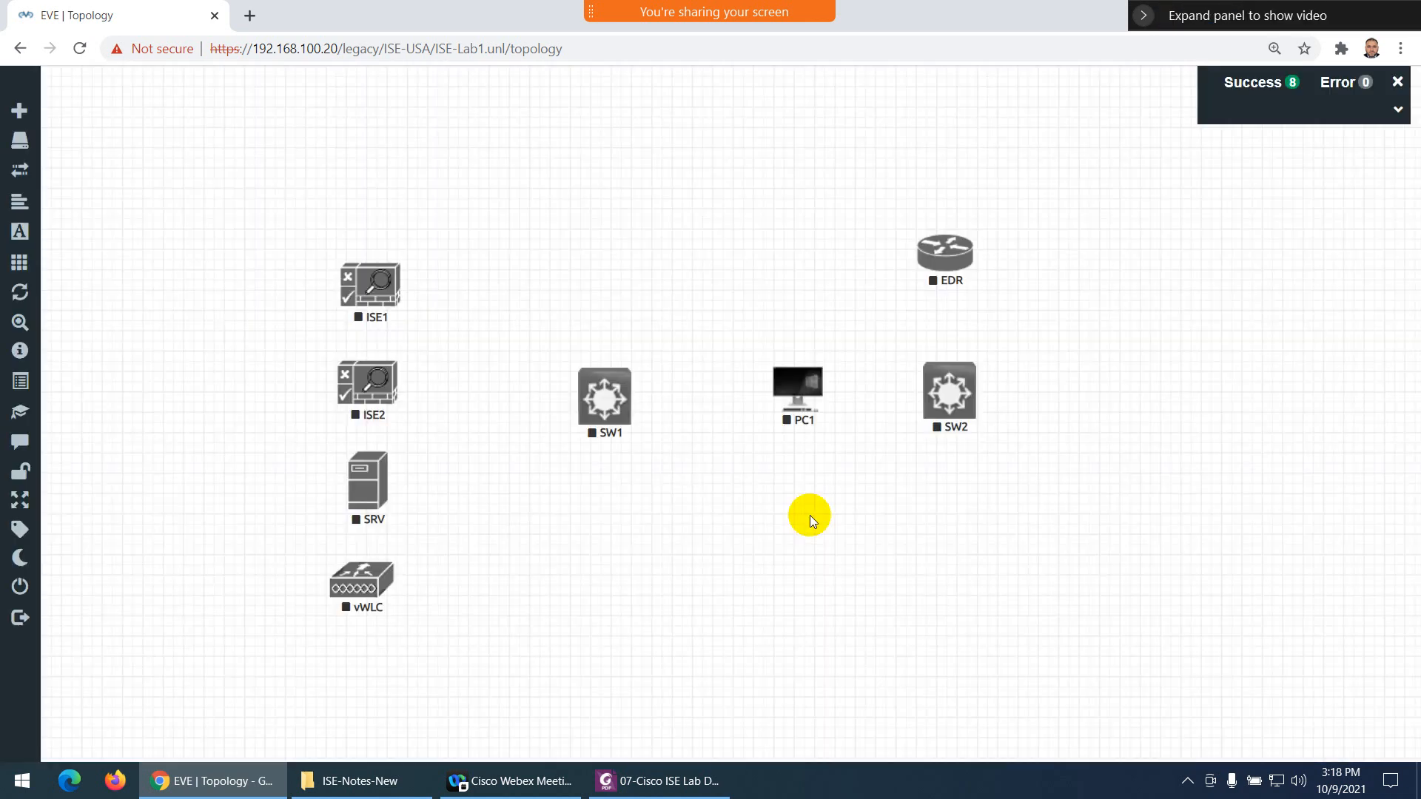
{"action": "left_click_drag", "start_coordinate": [796, 388], "coordinate": [1151, 365]}
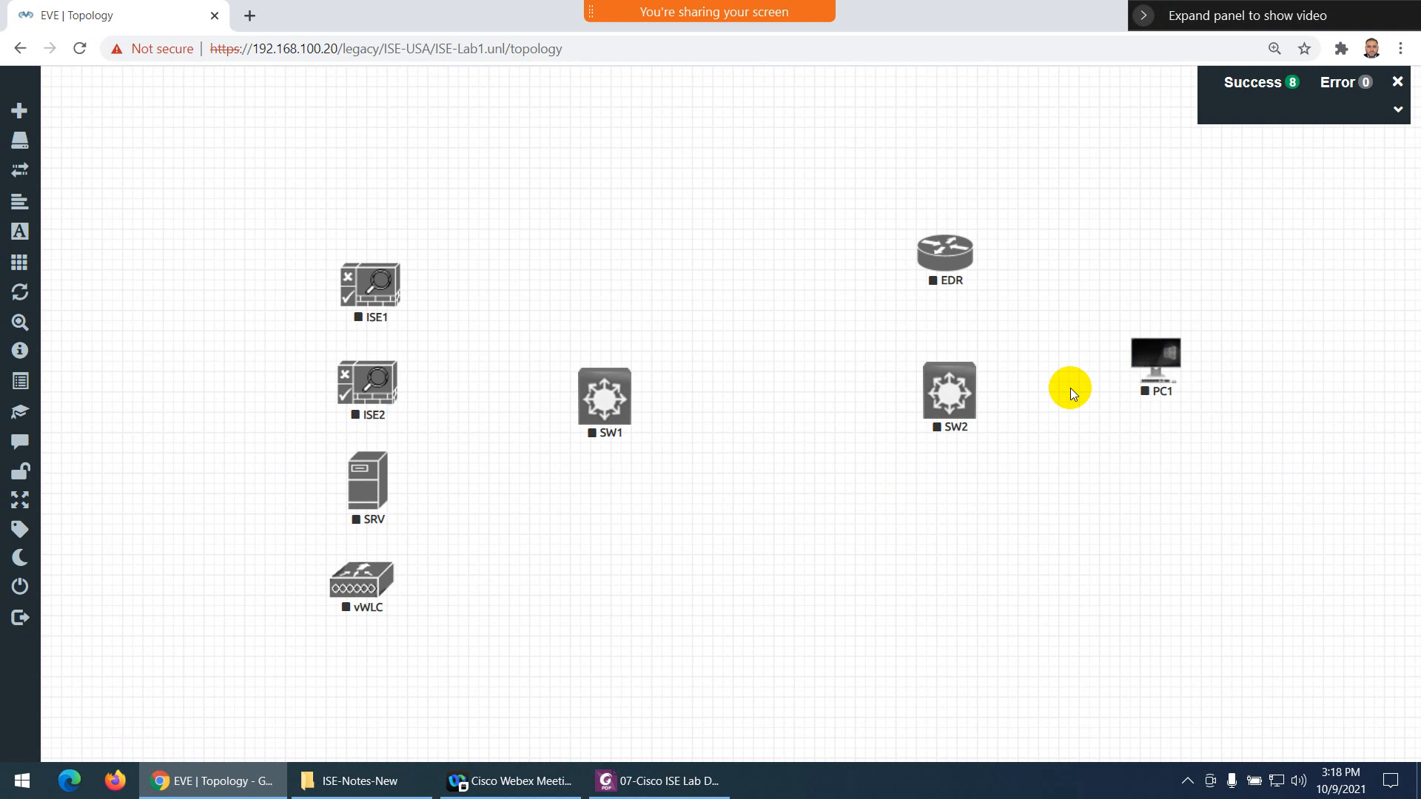
Add a node from the Android VM template with its default Tablet settings and place it directly below PC1
{"action": "right_click", "coordinate": [730, 422]}
{"action": "left_click", "coordinate": [749, 453]}
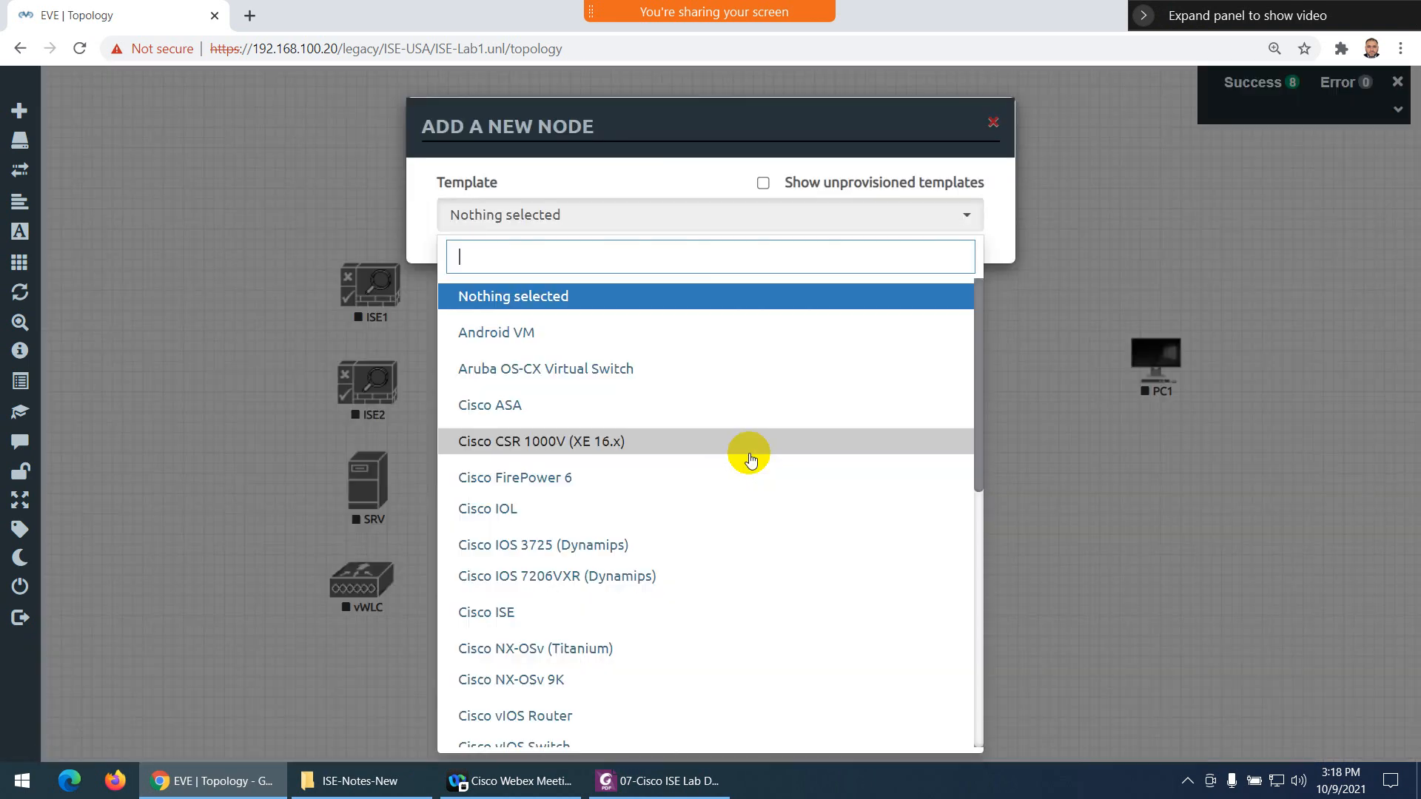
{"action": "left_click", "coordinate": [511, 331]}
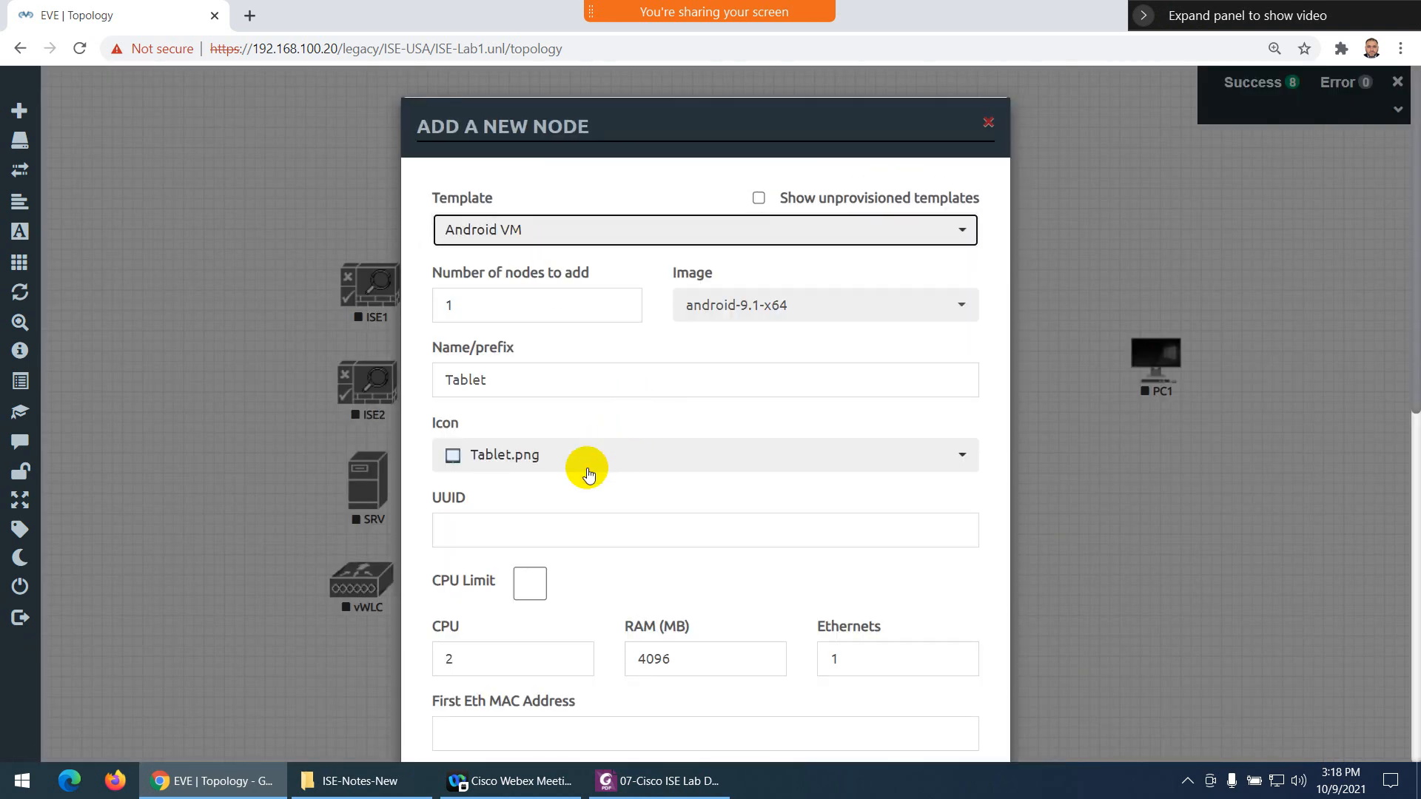
{"action": "scroll", "coordinate": [523, 444], "scroll_direction": "down", "scroll_amount": 5}
{"action": "scroll", "coordinate": [592, 660], "scroll_direction": "down", "scroll_amount": 2}
{"action": "left_click", "coordinate": [600, 748]}
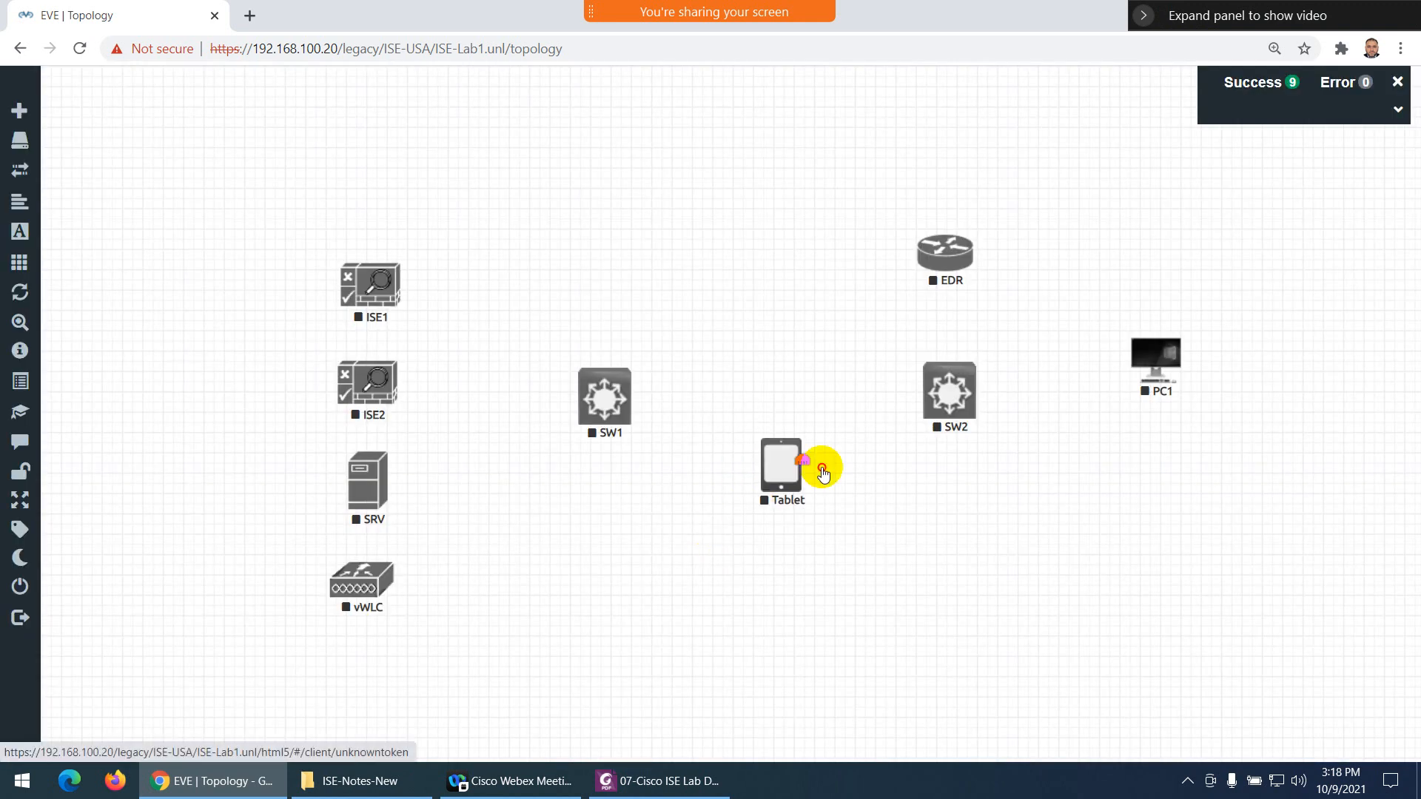
{"action": "left_click_drag", "start_coordinate": [823, 472], "coordinate": [1160, 482]}
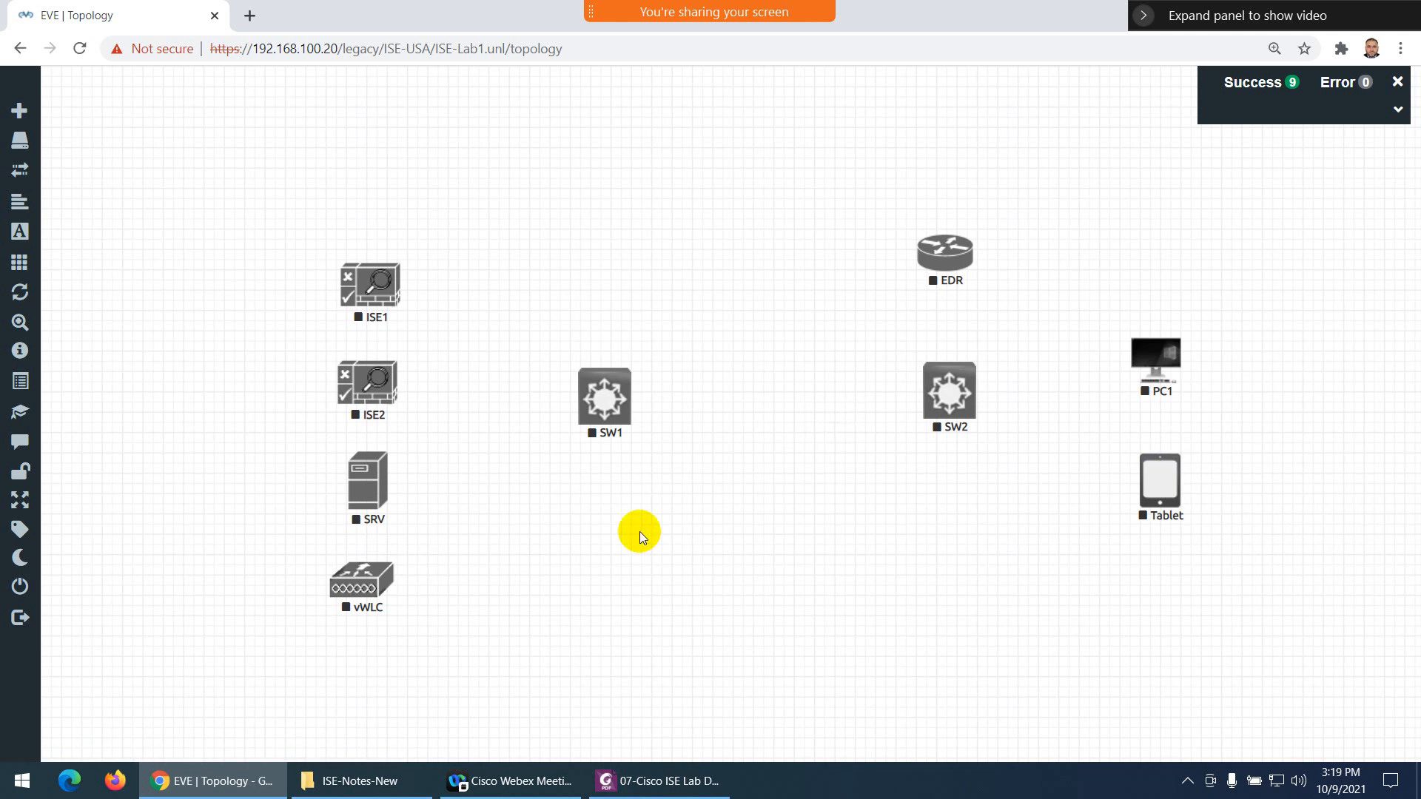
Add a network named MGMT-PC of type Management(Cloud0) with the Desktop2.png icon below SW1
{"action": "right_click", "coordinate": [571, 555]}
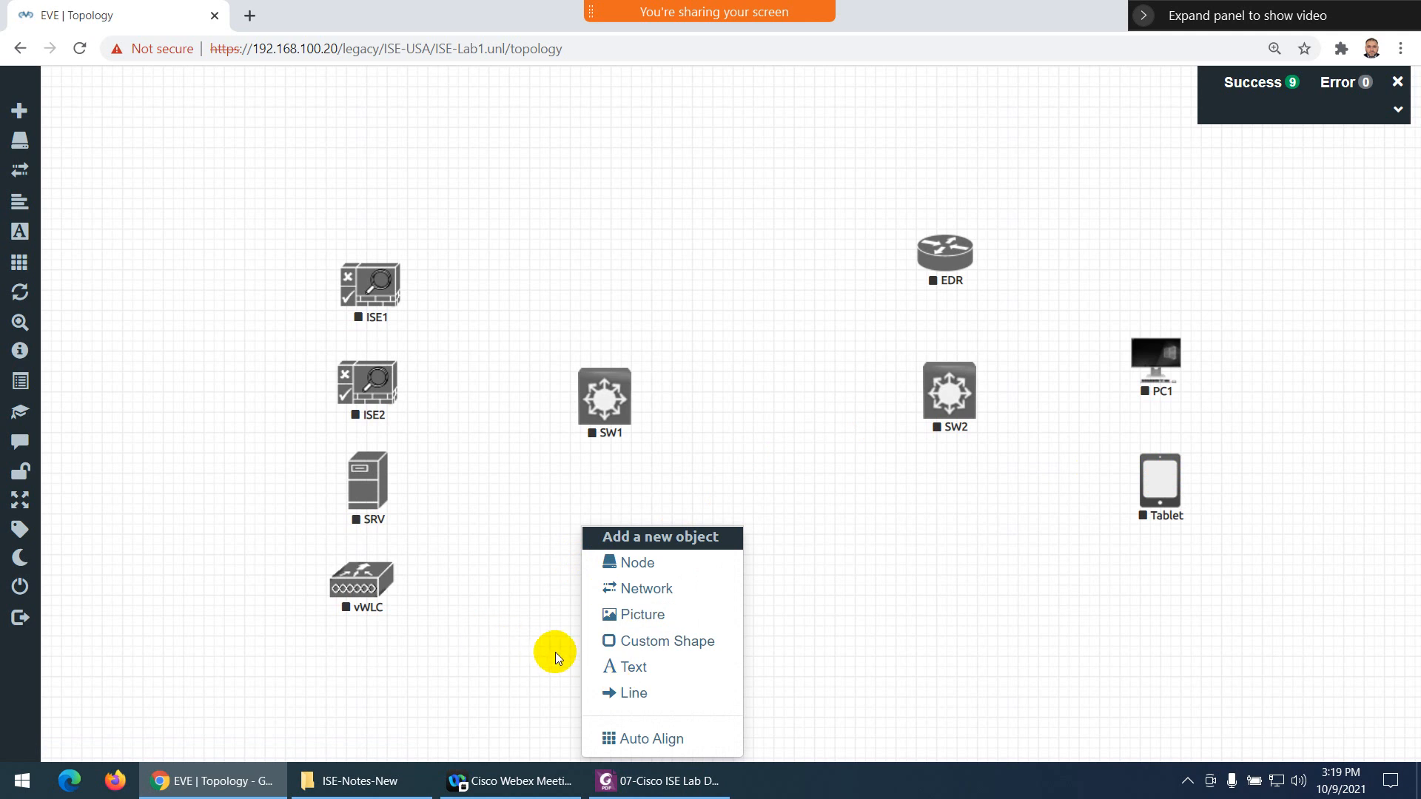
{"action": "left_click", "coordinate": [654, 590]}
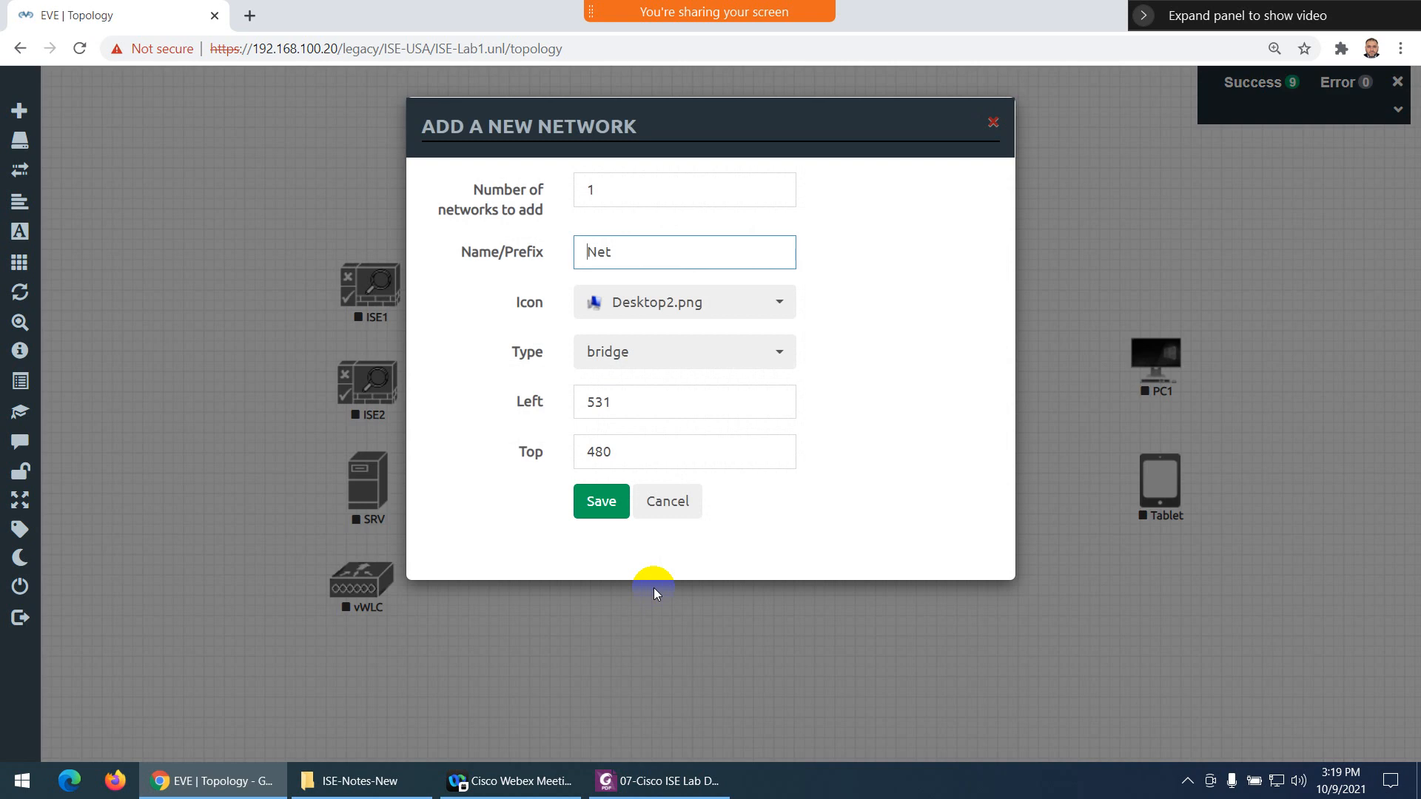
{"action": "left_click", "coordinate": [643, 355]}
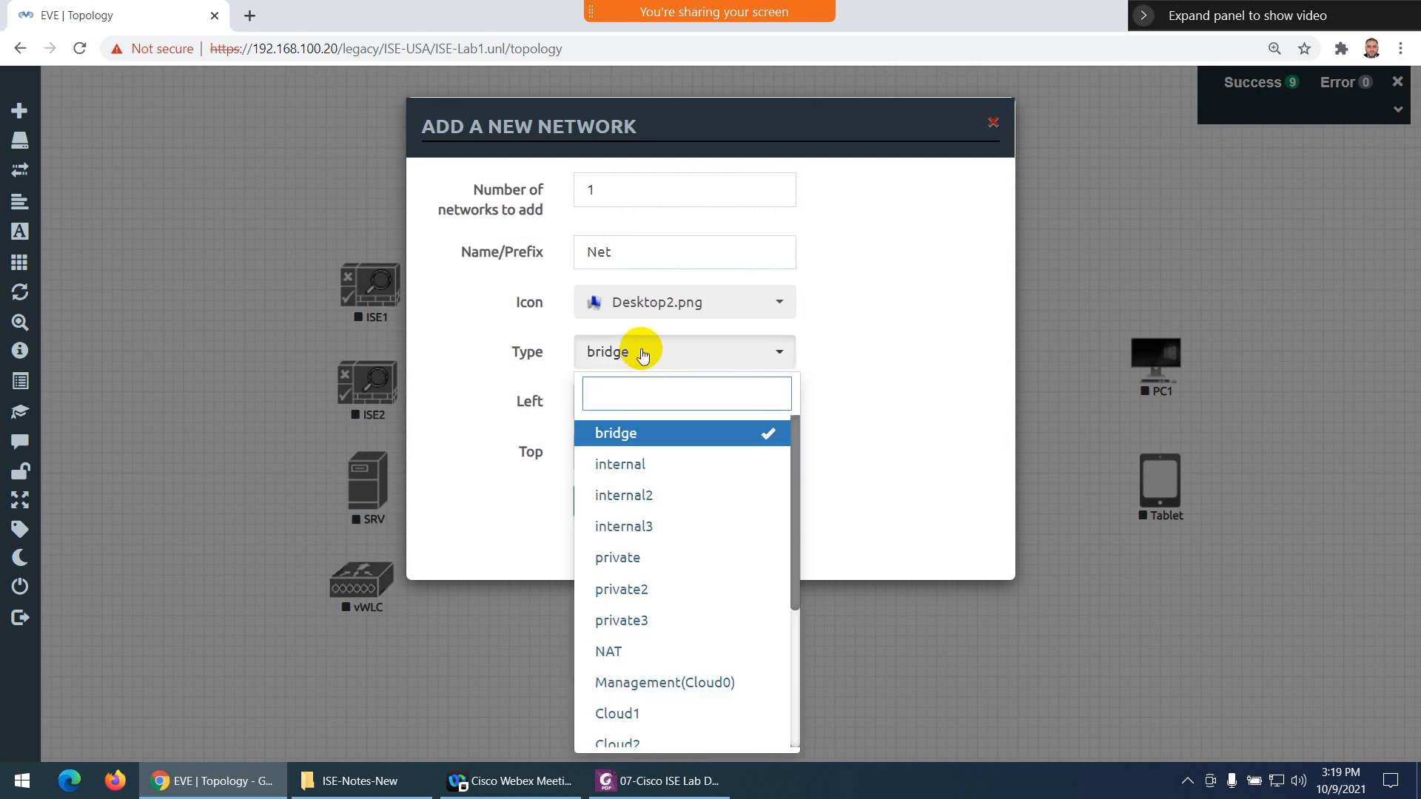
{"action": "left_click", "coordinate": [663, 687]}
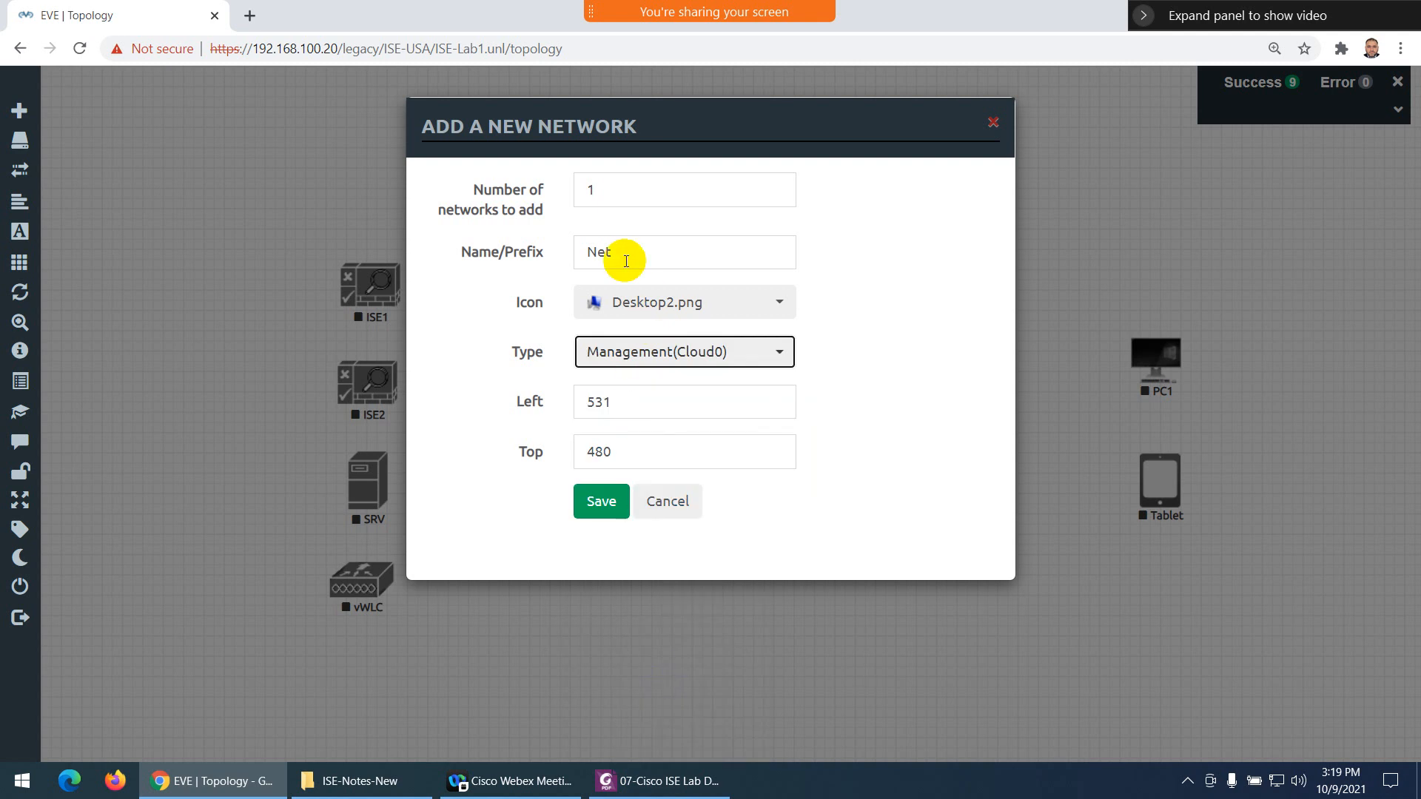
{"action": "left_click", "coordinate": [673, 305]}
{"action": "left_click", "coordinate": [672, 304]}
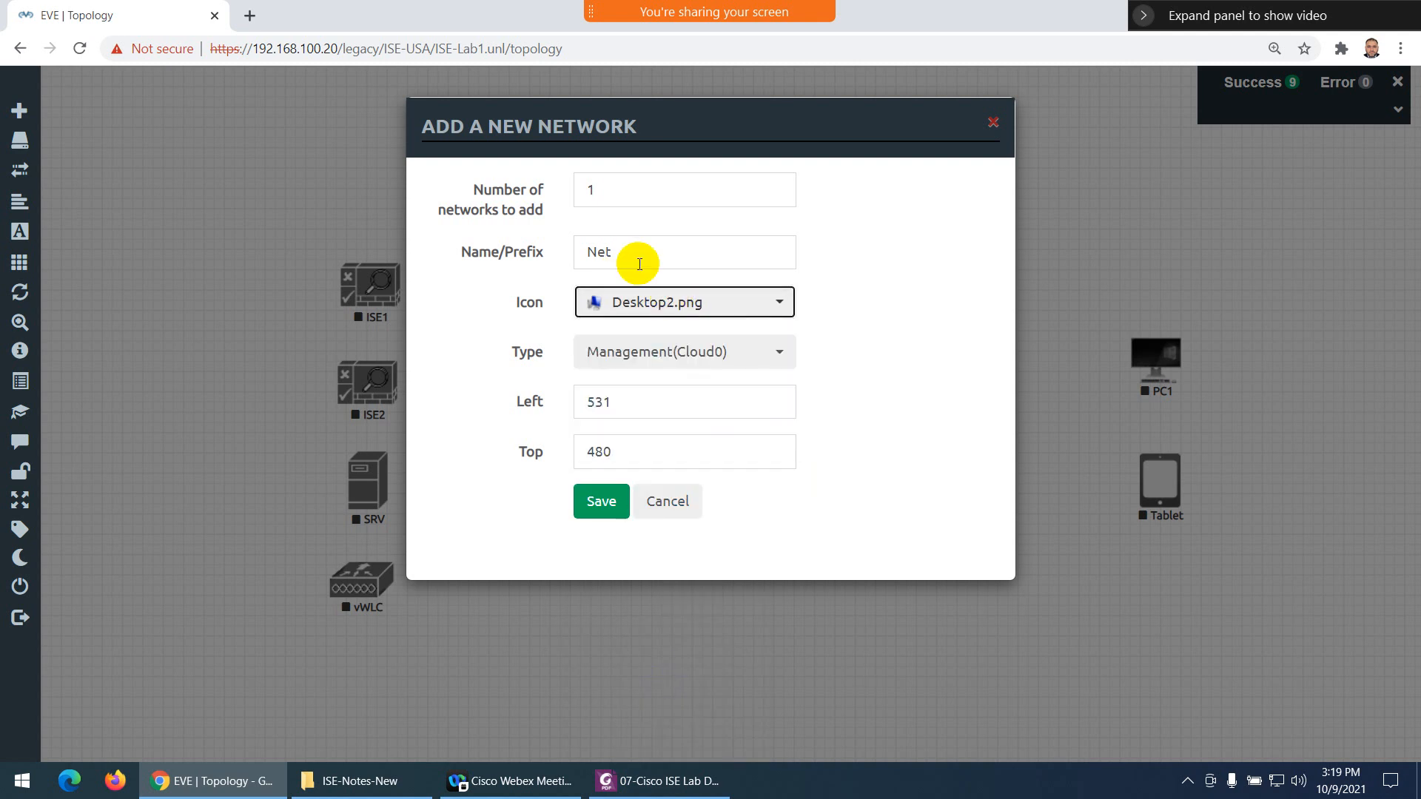
{"action": "left_click_drag", "start_coordinate": [622, 241], "coordinate": [566, 241]}
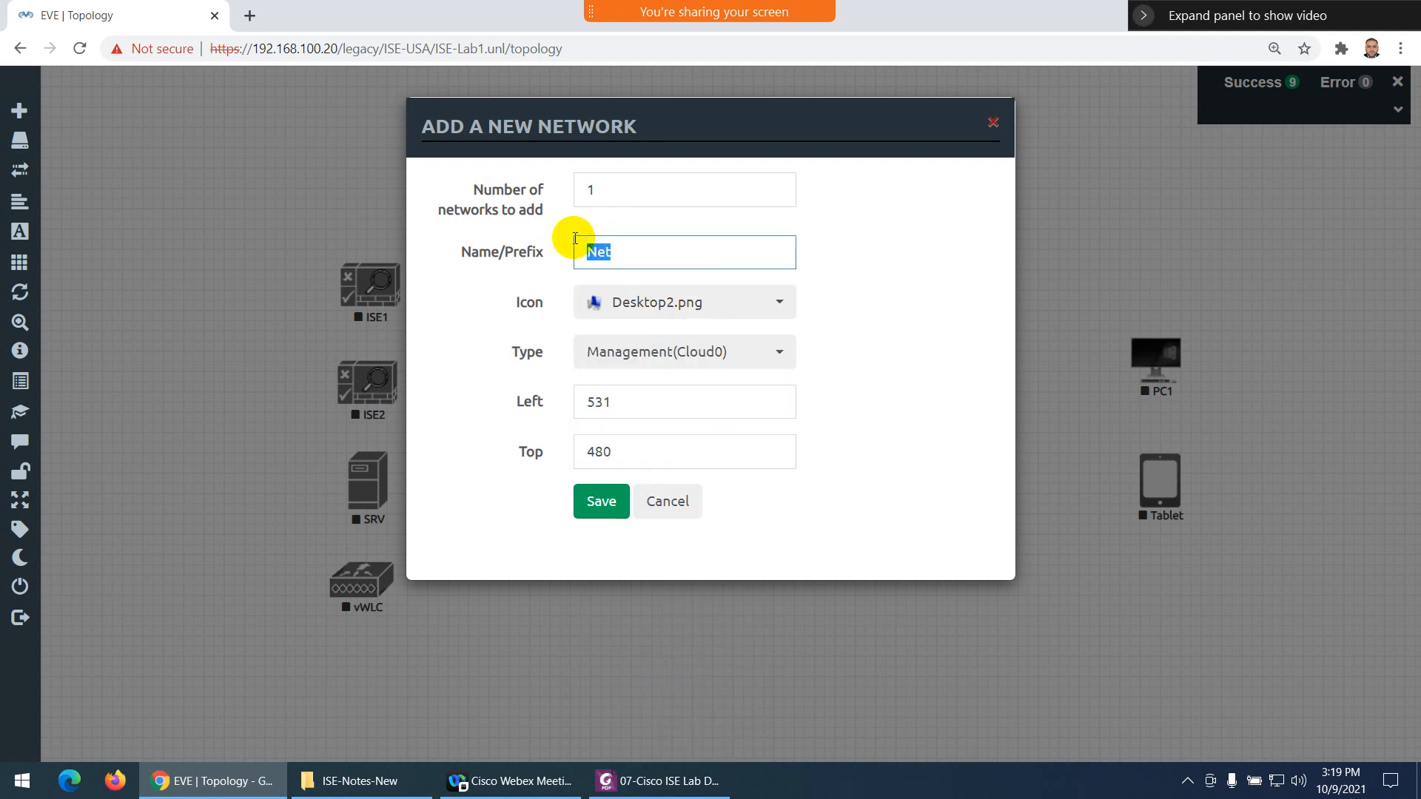
{"action": "type", "text": "MGMT-PC"}
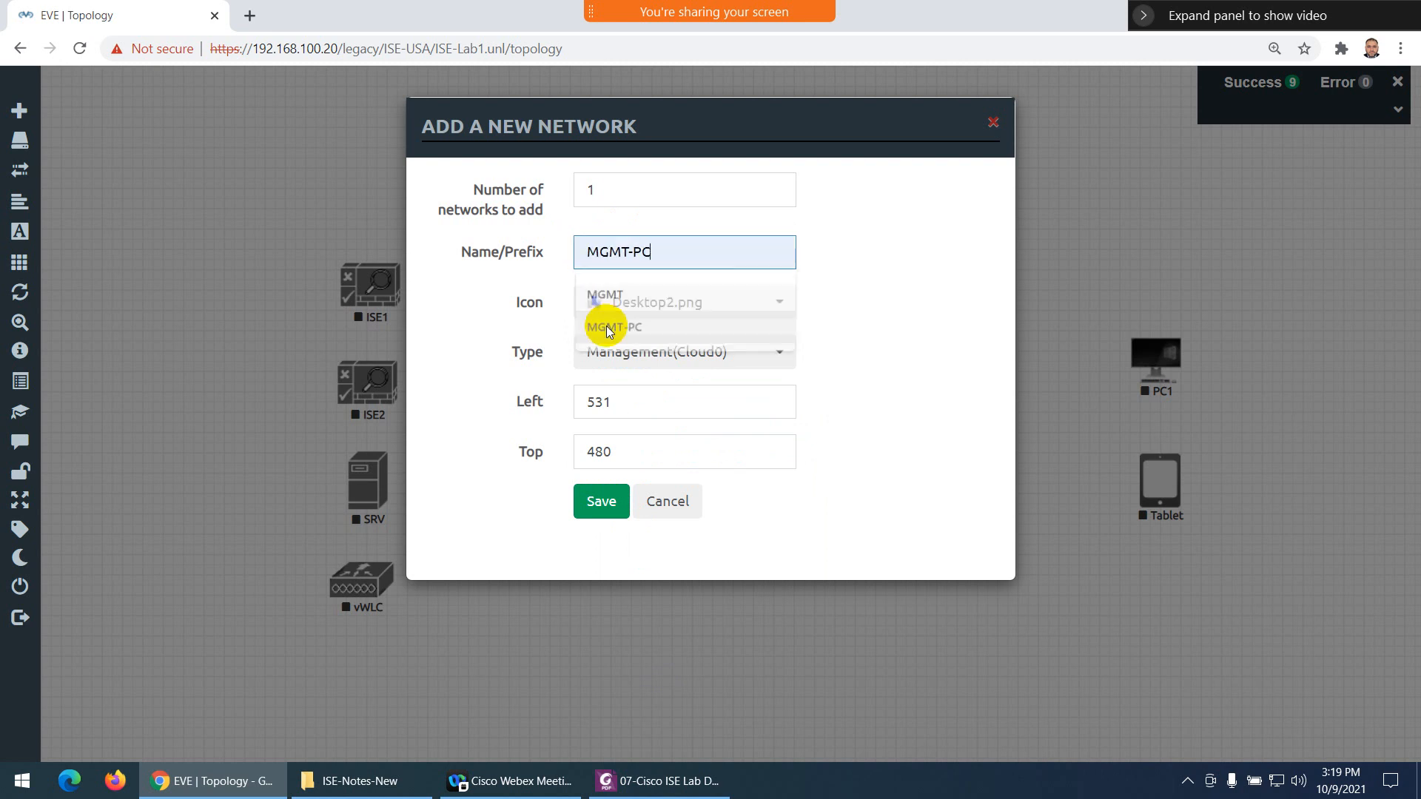
{"action": "left_click", "coordinate": [607, 326]}
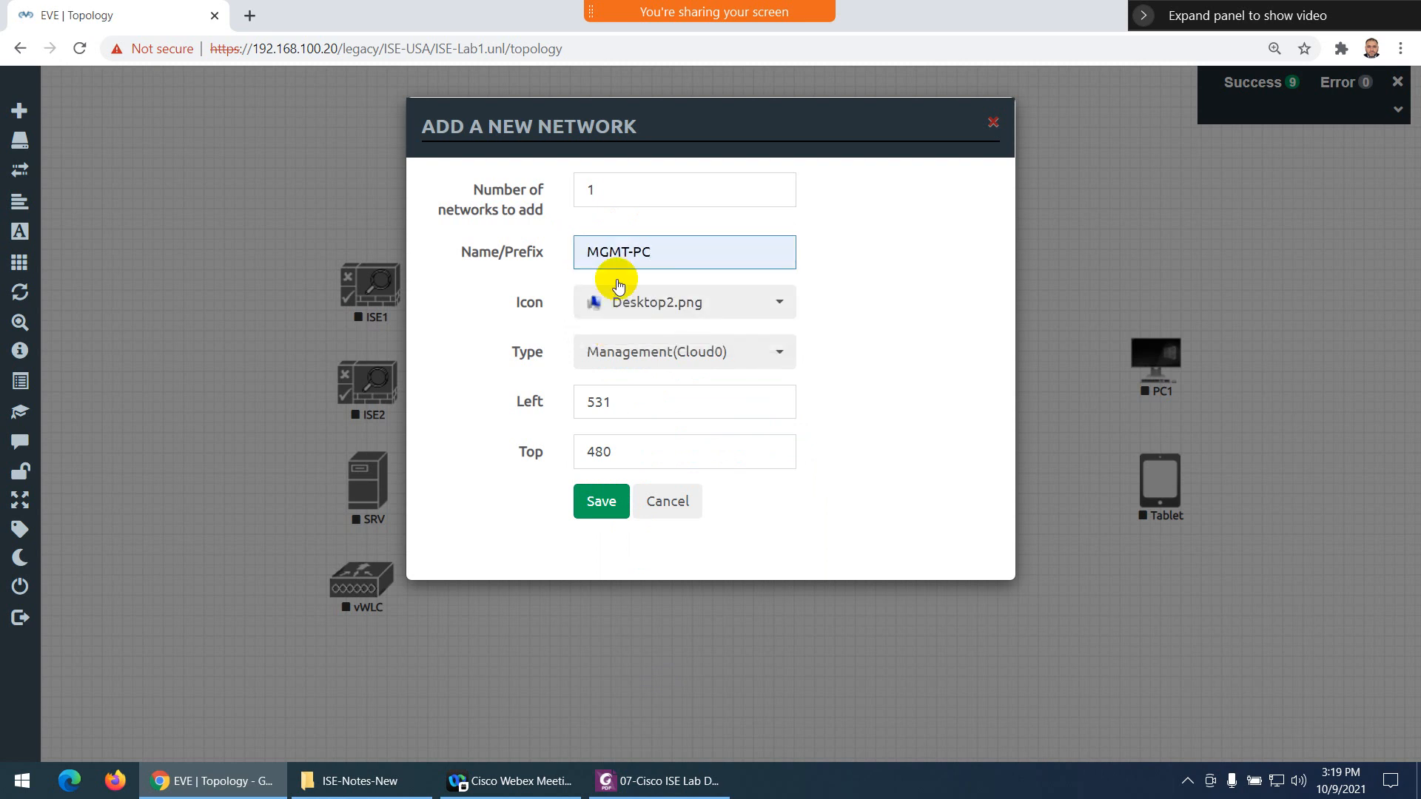
{"action": "left_click", "coordinate": [601, 503]}
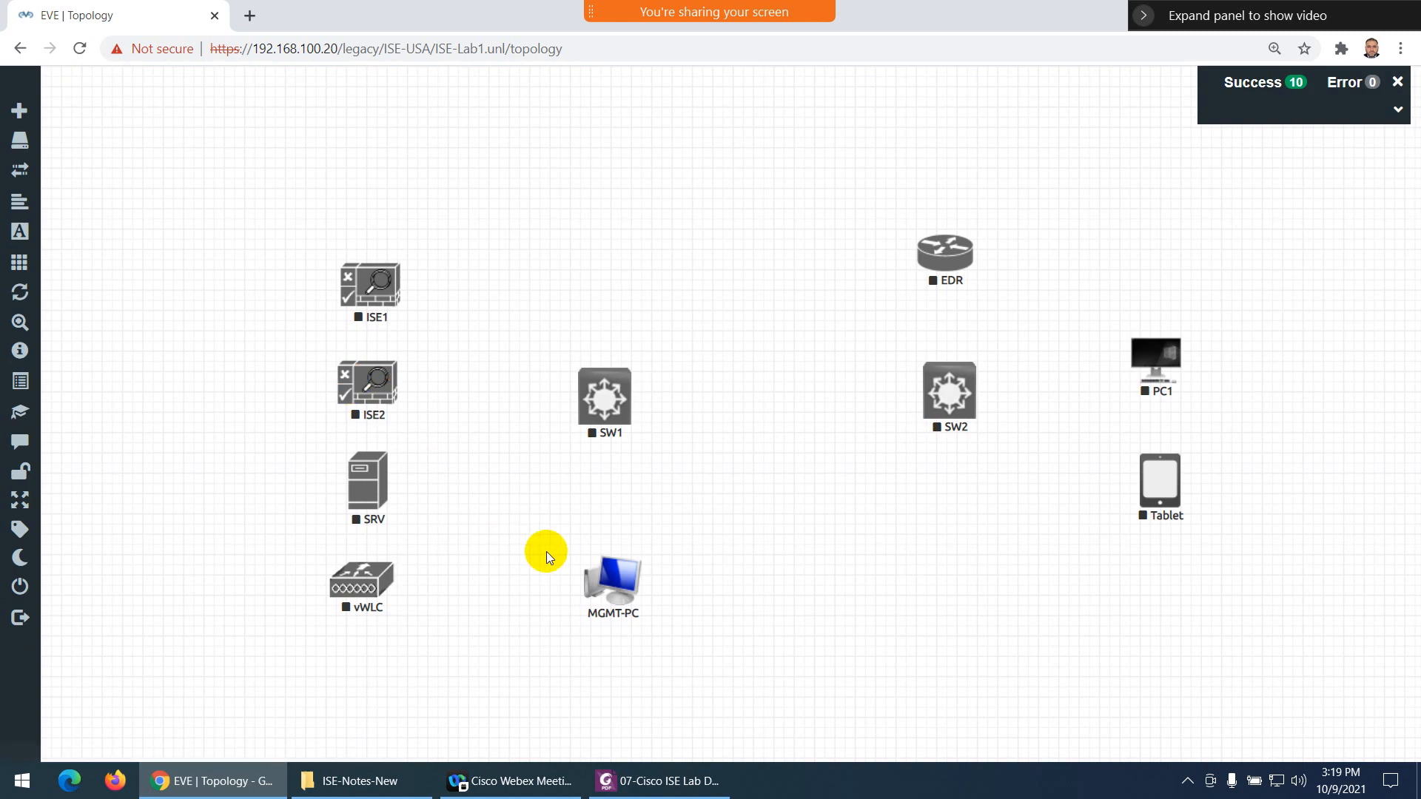
{"action": "mouse_move", "coordinate": [638, 586]}
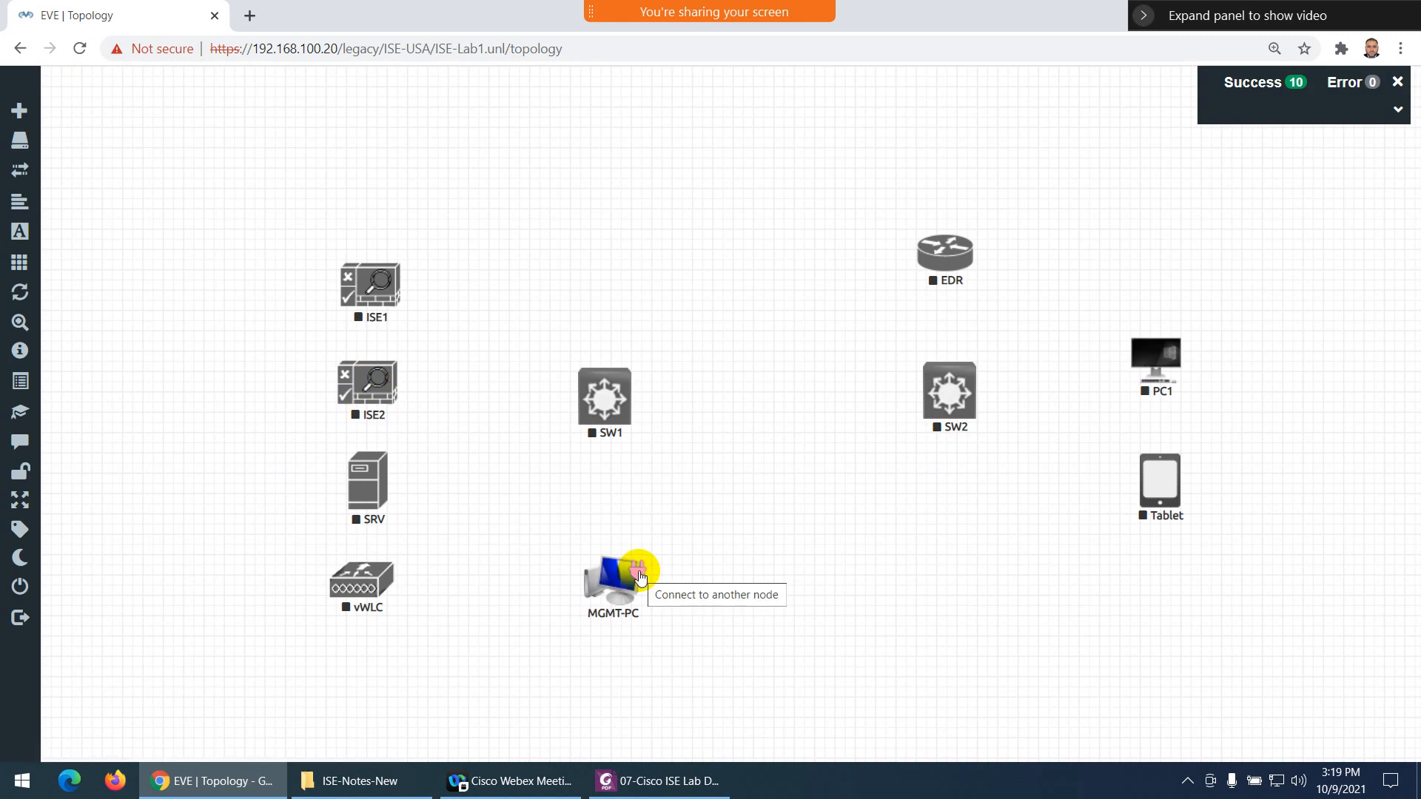
Start a new network of type Cloud1 and name it Internet
{"action": "right_click", "coordinate": [717, 188]}
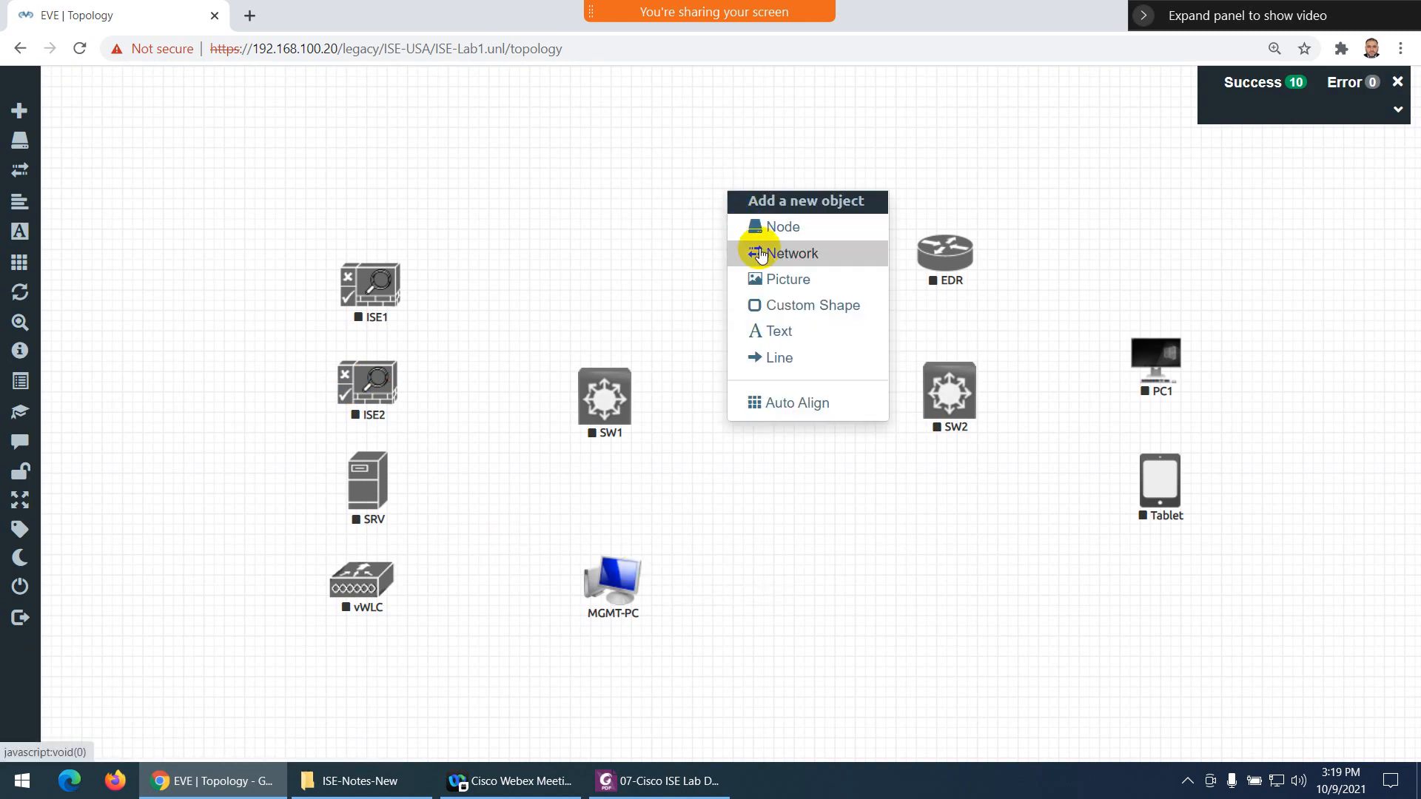
{"action": "left_click", "coordinate": [755, 252]}
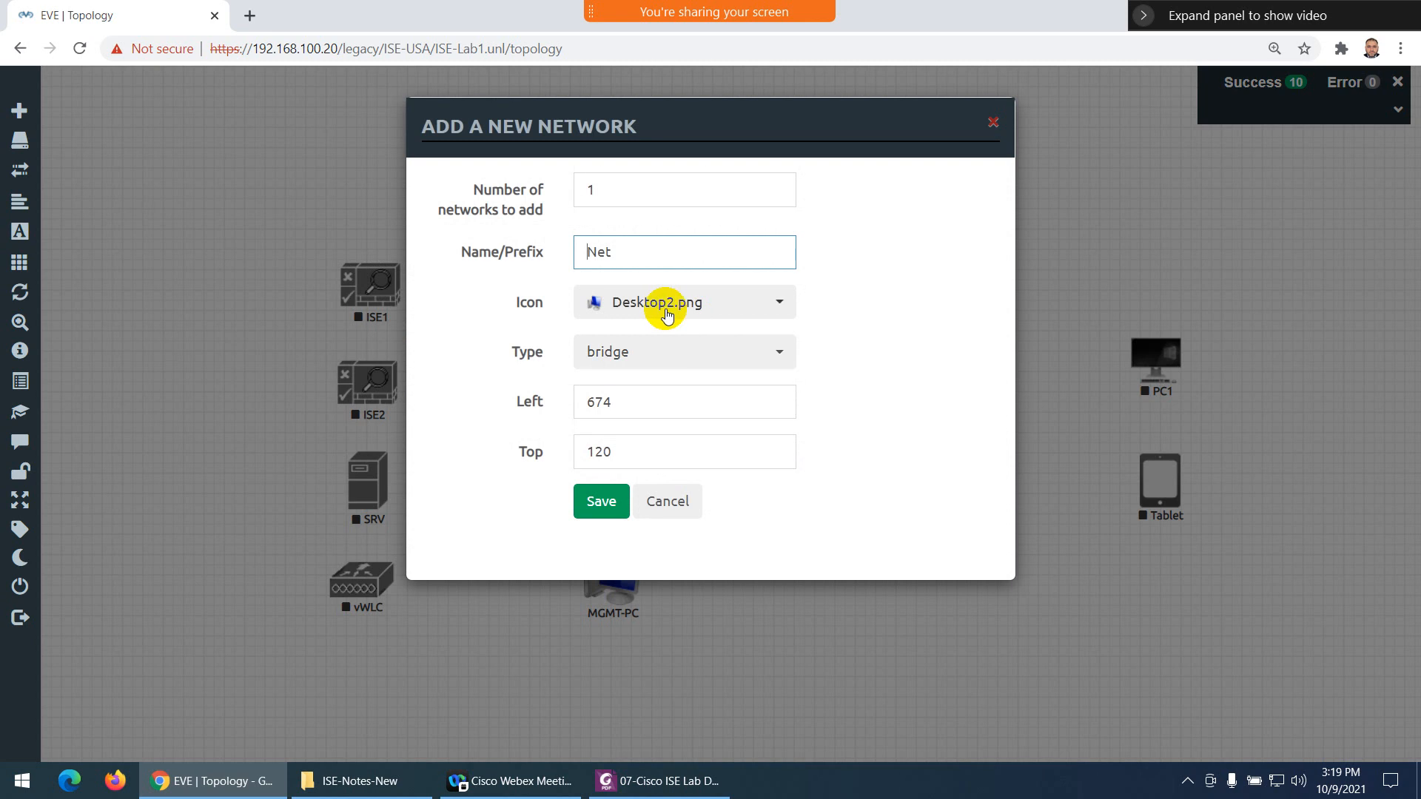
{"action": "left_click", "coordinate": [667, 310]}
{"action": "left_click", "coordinate": [666, 311]}
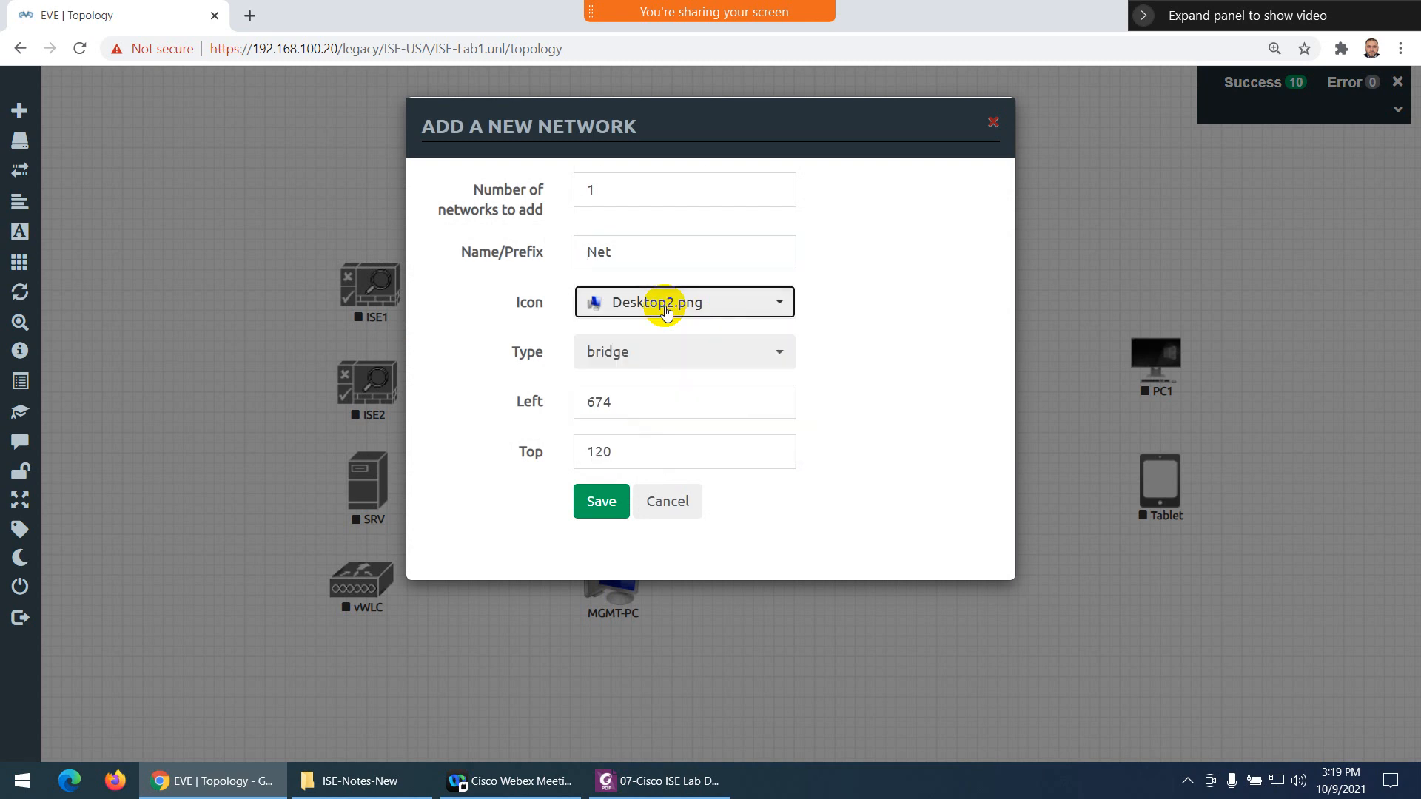
{"action": "left_click", "coordinate": [651, 352]}
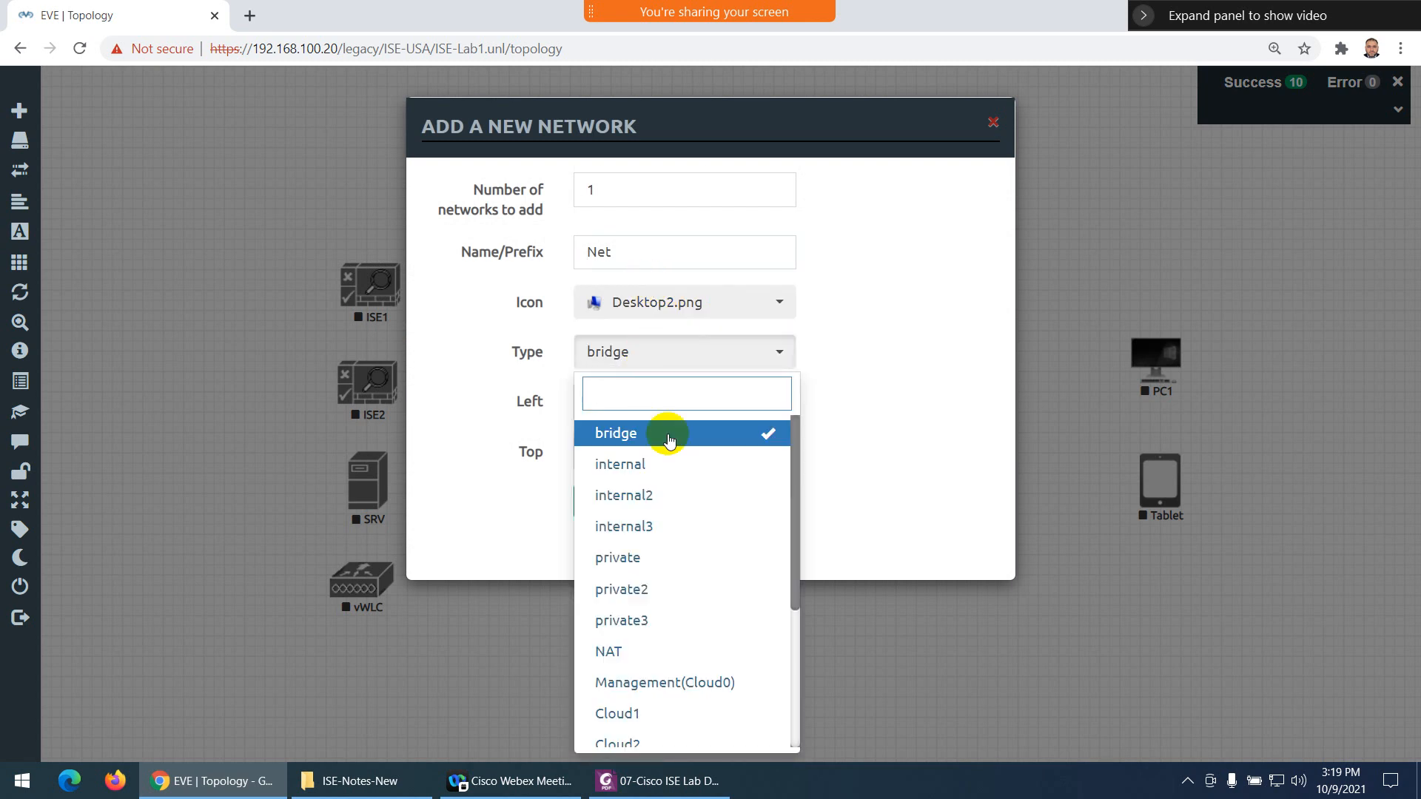
{"action": "scroll", "coordinate": [656, 622], "scroll_direction": "down", "scroll_amount": 1}
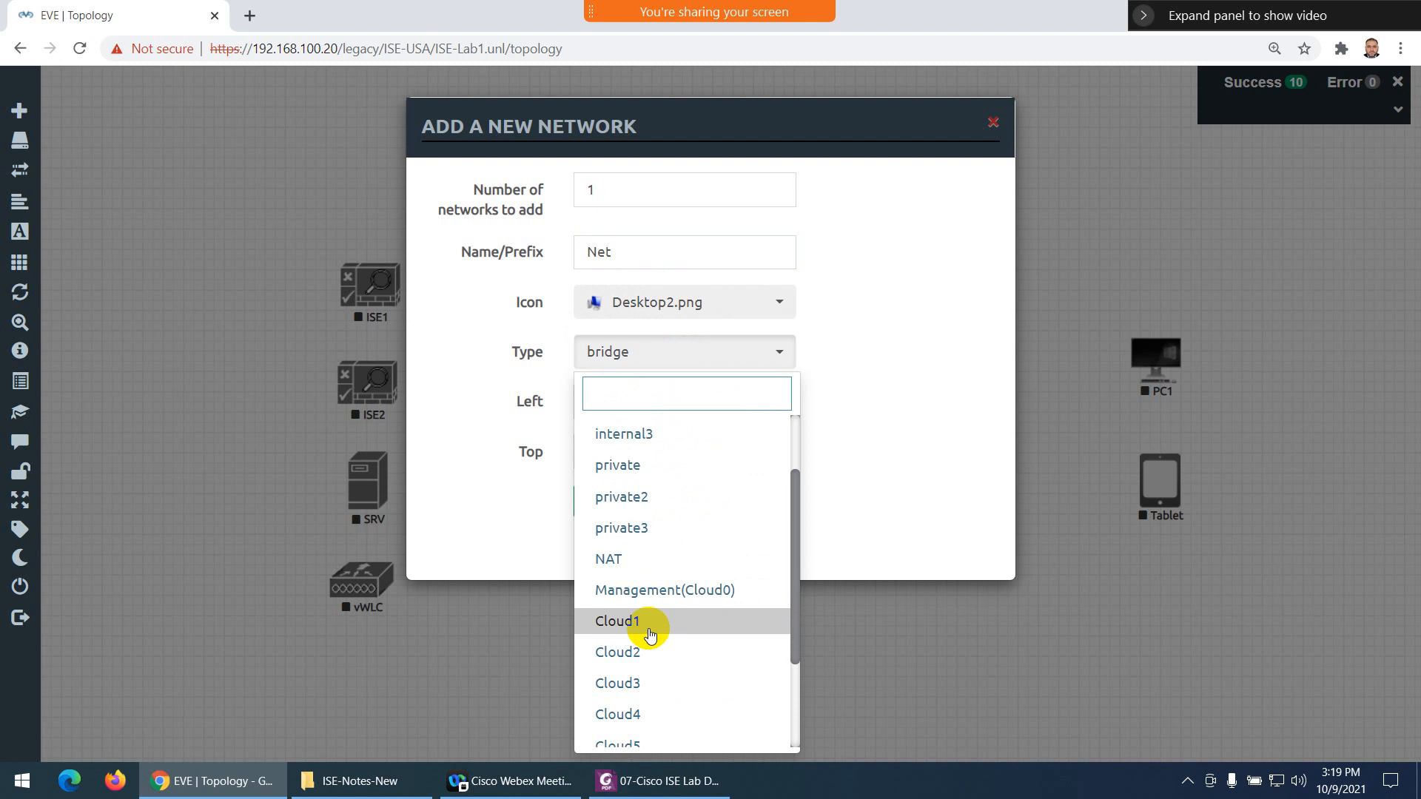
{"action": "left_click", "coordinate": [653, 629]}
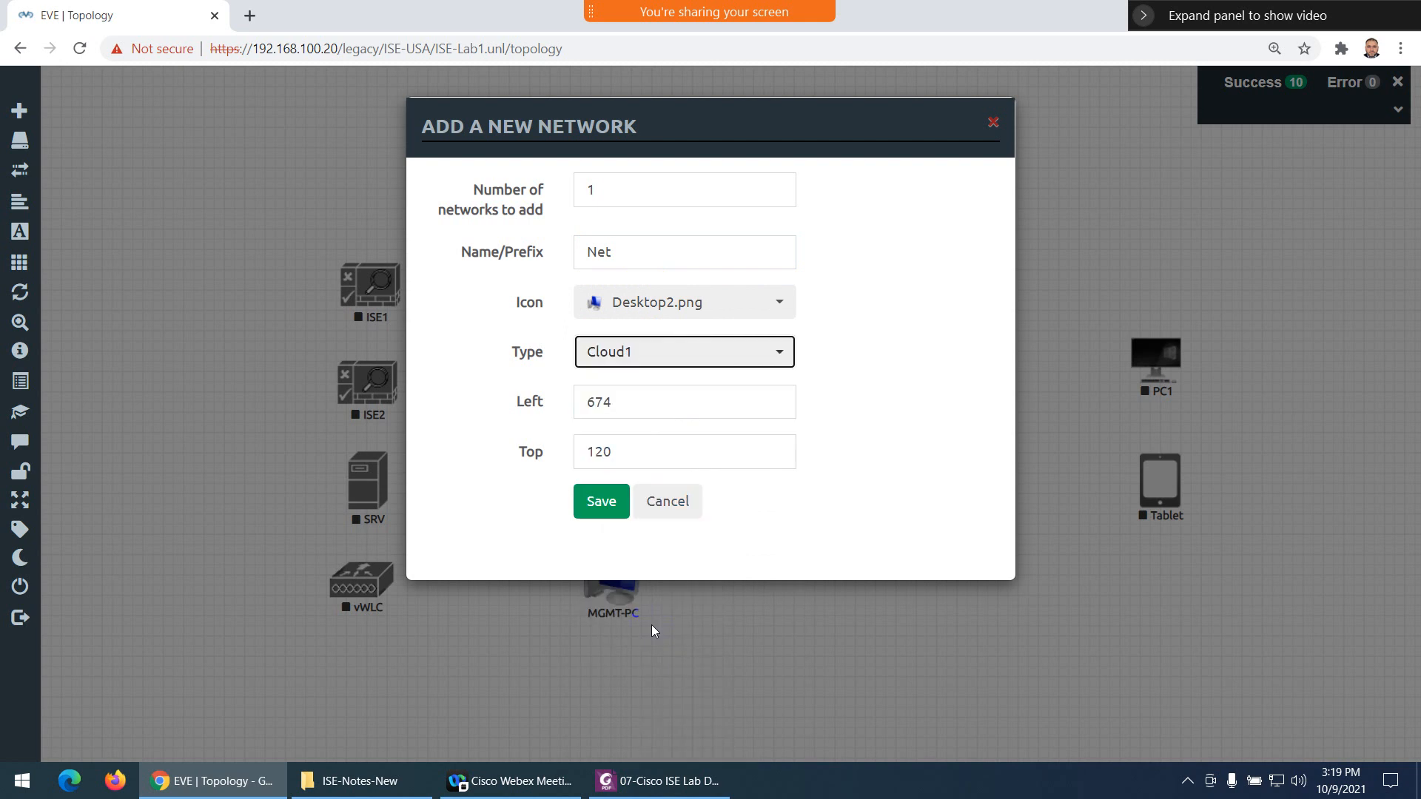
{"action": "double_click", "coordinate": [585, 254]}
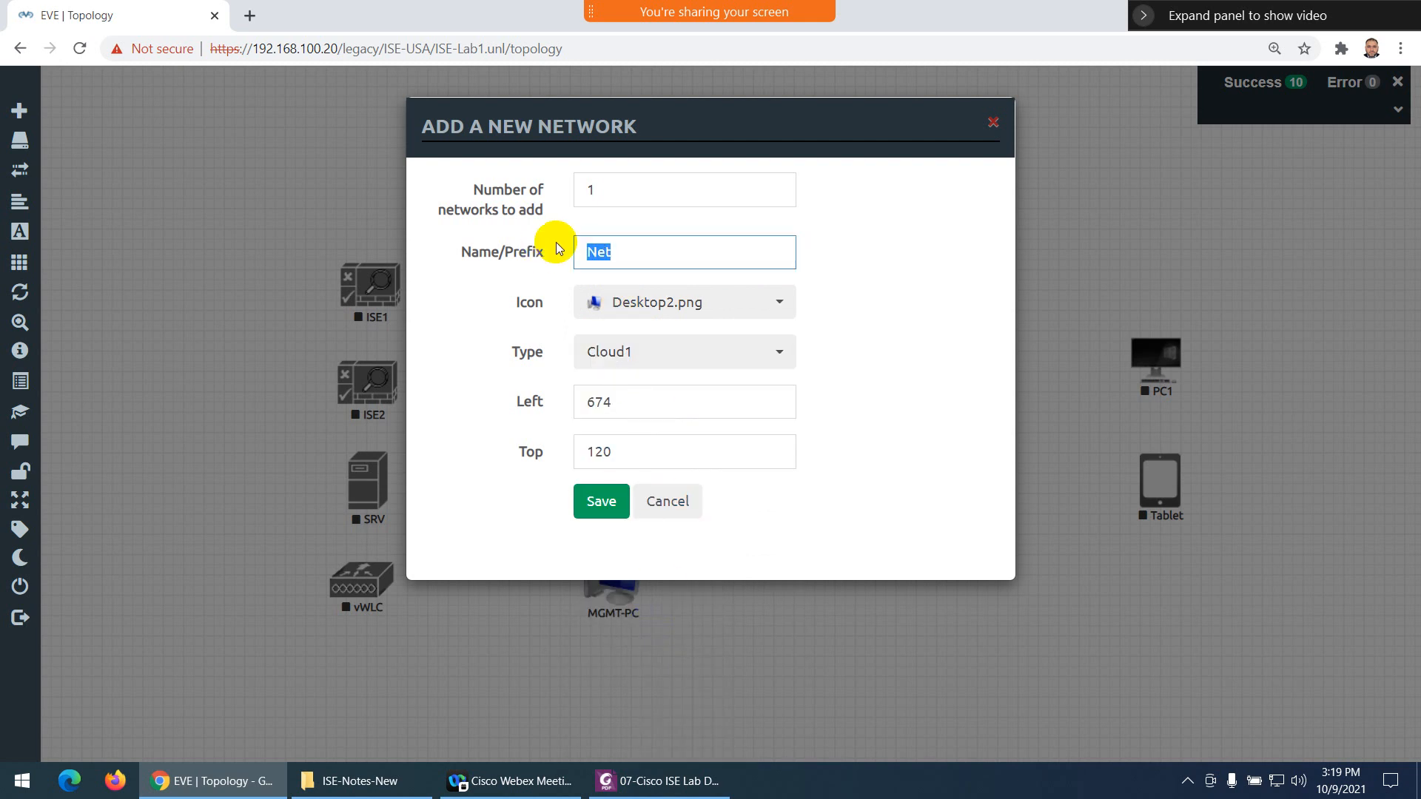
{"action": "type", "text": "Intern"}
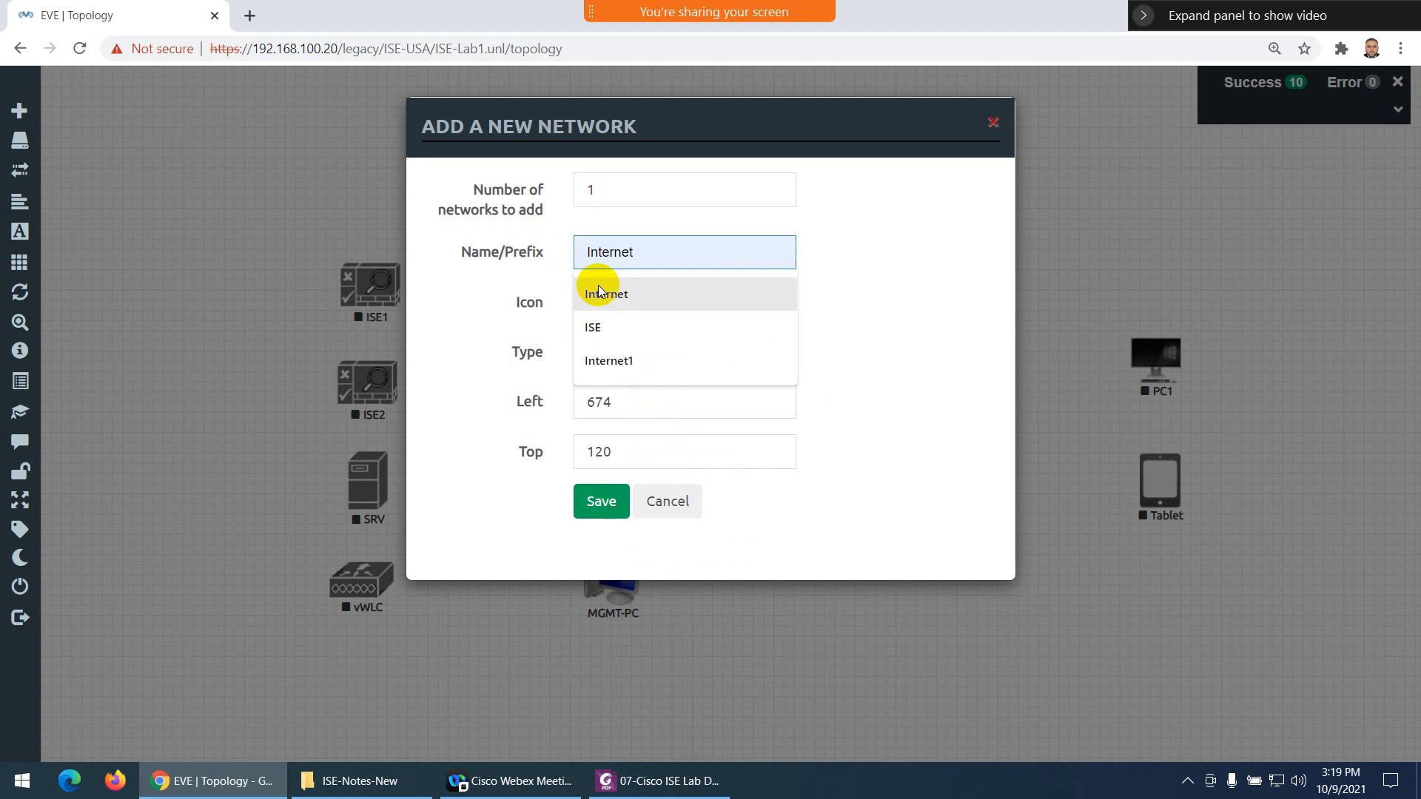
{"action": "left_click", "coordinate": [601, 293]}
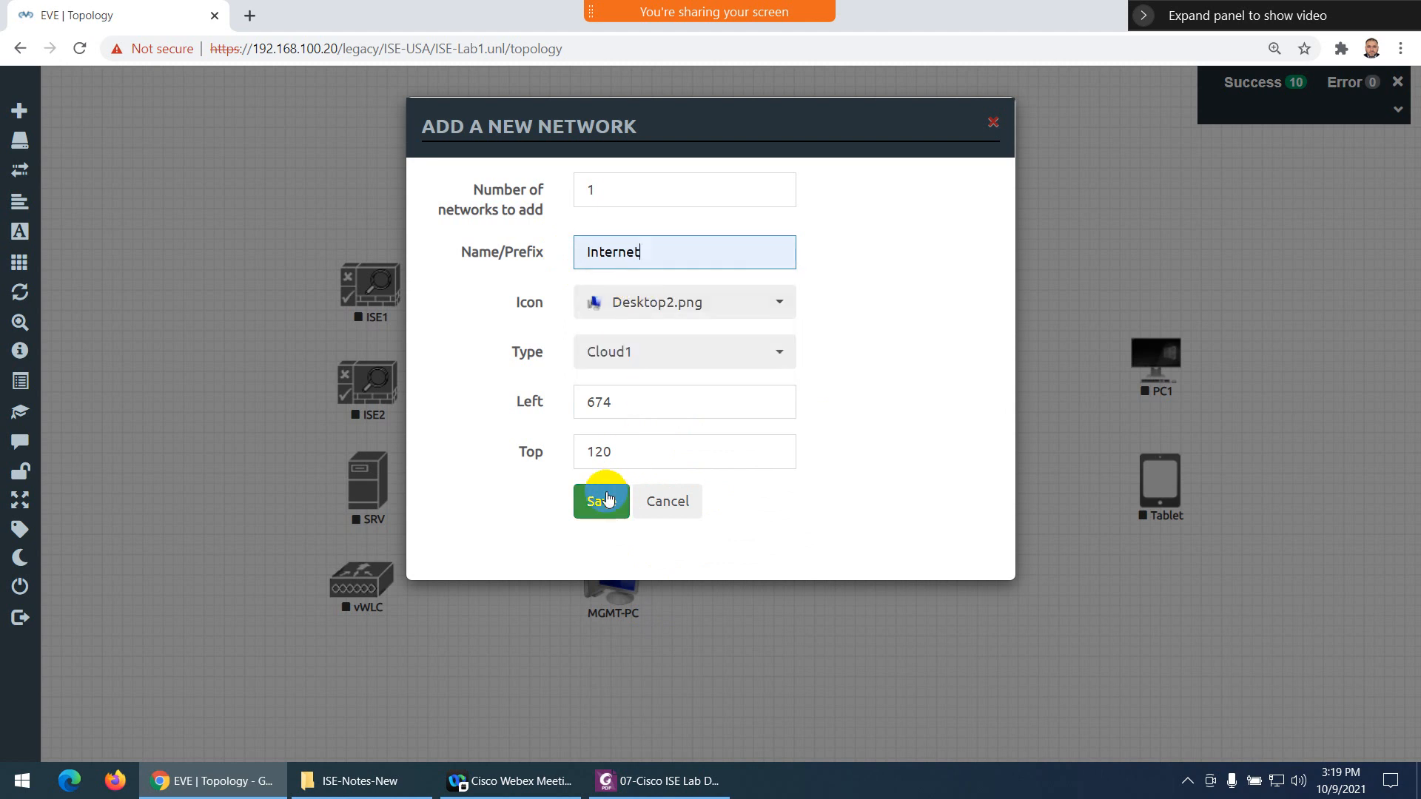
Set the Internet network's icon to globe2.png, save it, and place it directly above the EDR router
{"action": "left_click", "coordinate": [678, 301]}
{"action": "scroll", "coordinate": [676, 375], "scroll_direction": "down", "scroll_amount": 2}
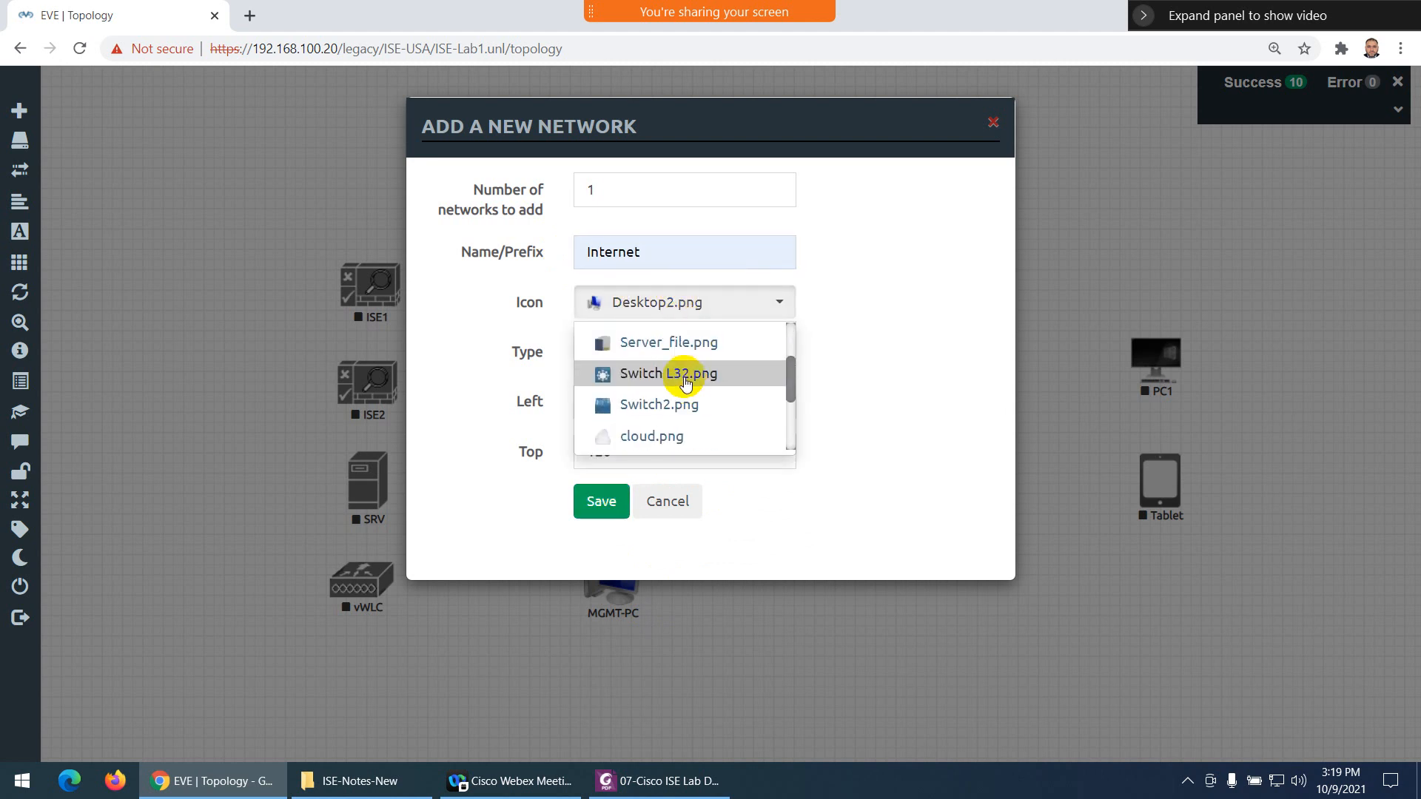
{"action": "scroll", "coordinate": [684, 401], "scroll_direction": "down", "scroll_amount": 2}
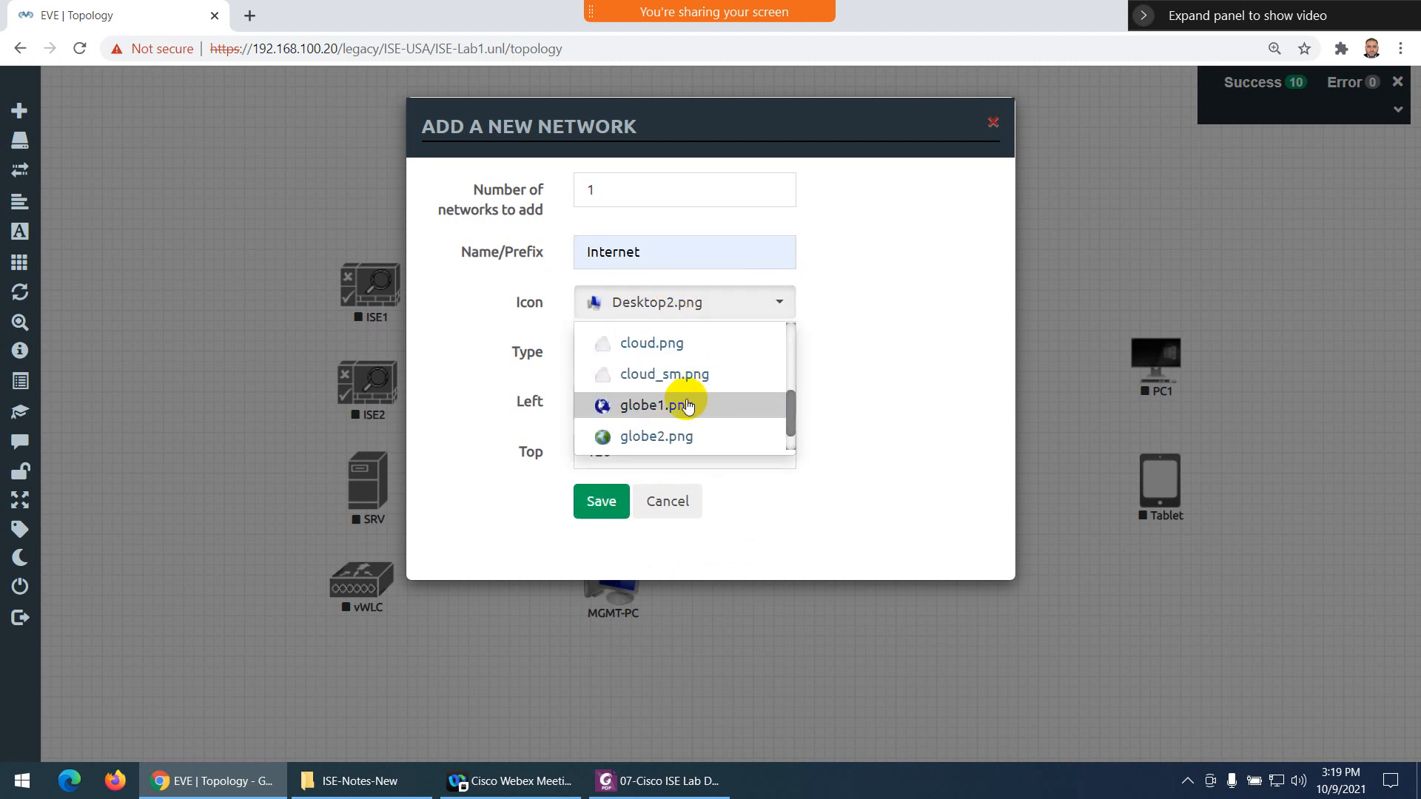
{"action": "left_click", "coordinate": [659, 436]}
{"action": "left_click", "coordinate": [599, 501]}
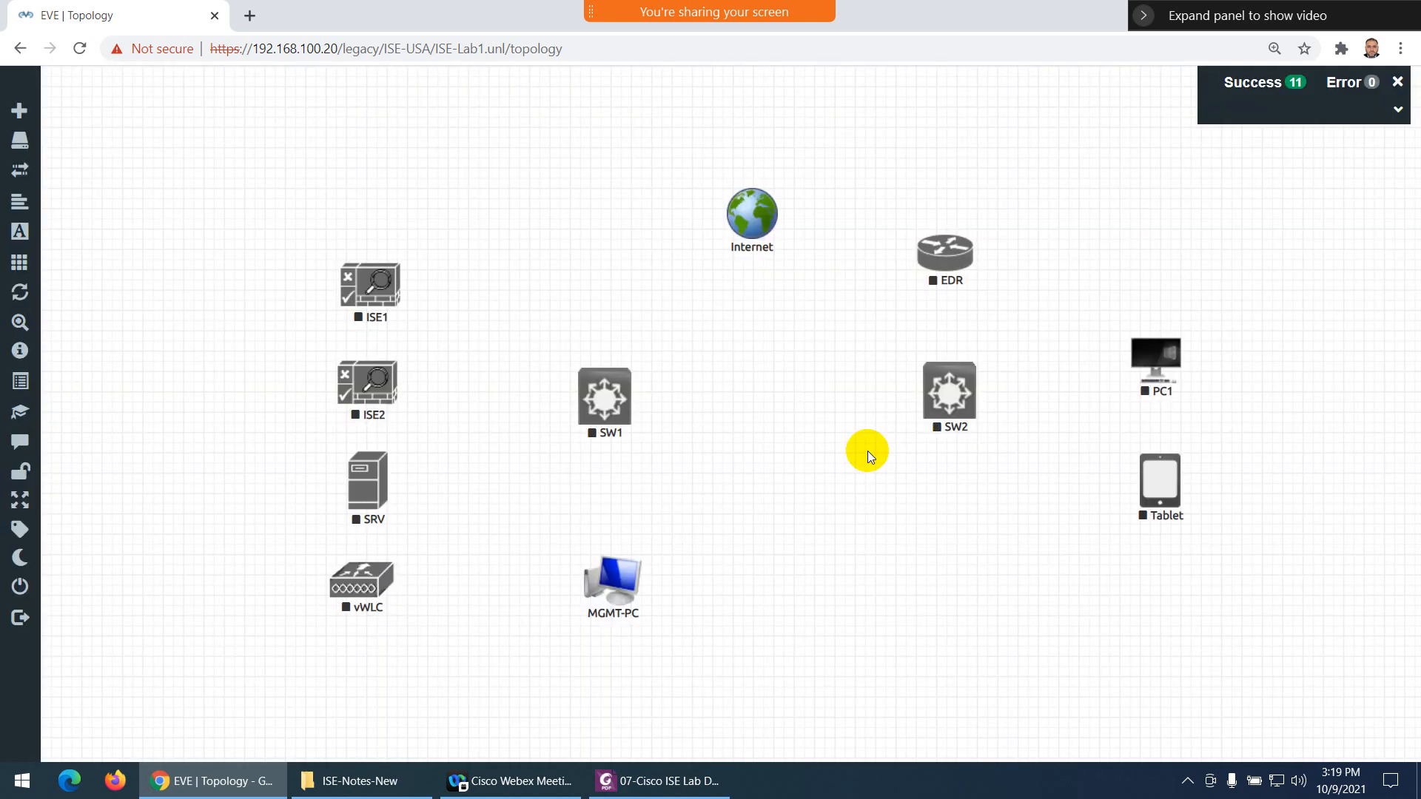
{"action": "left_click_drag", "start_coordinate": [758, 219], "coordinate": [945, 122]}
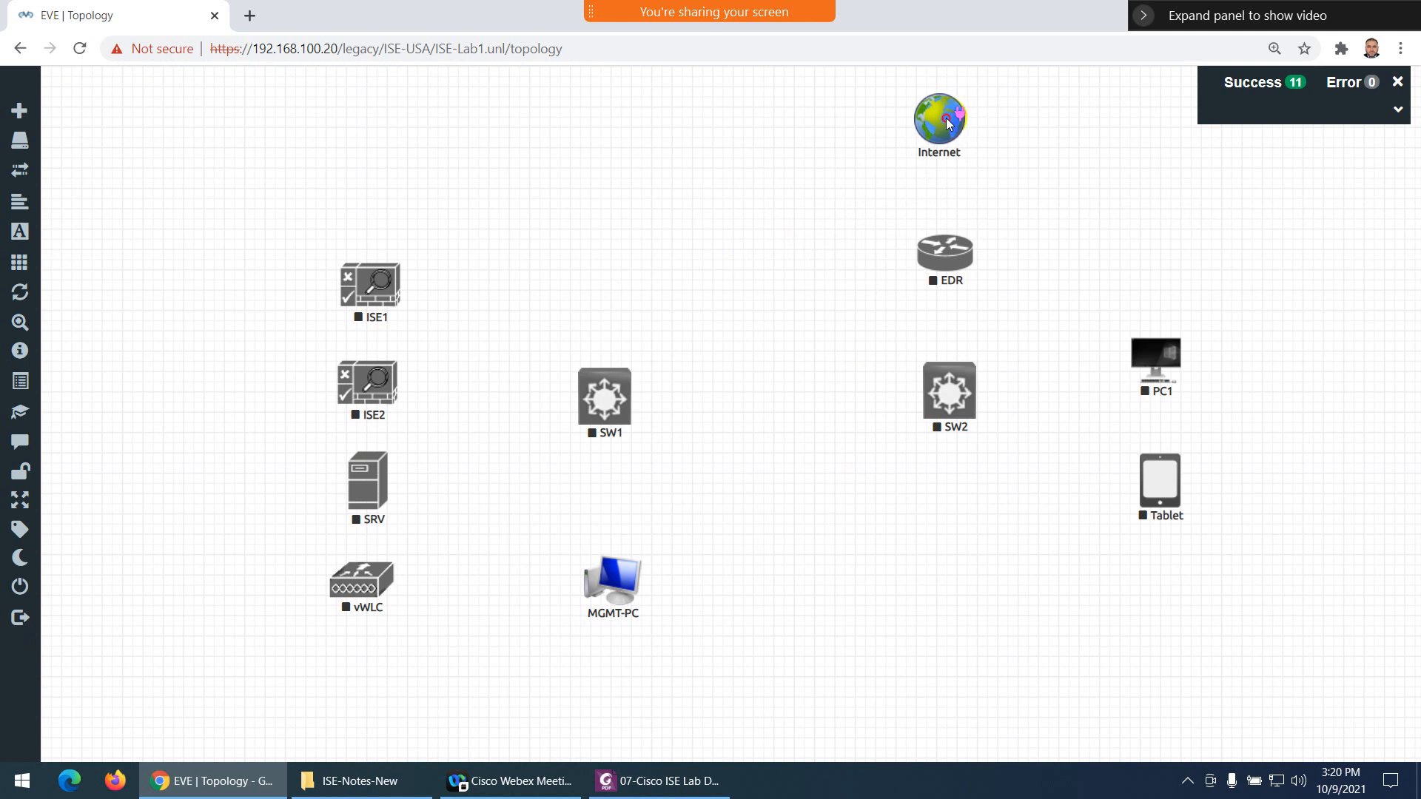
Connect SW1 interface e0/0 to SW2 interface e0/0
{"action": "left_click", "coordinate": [619, 461]}
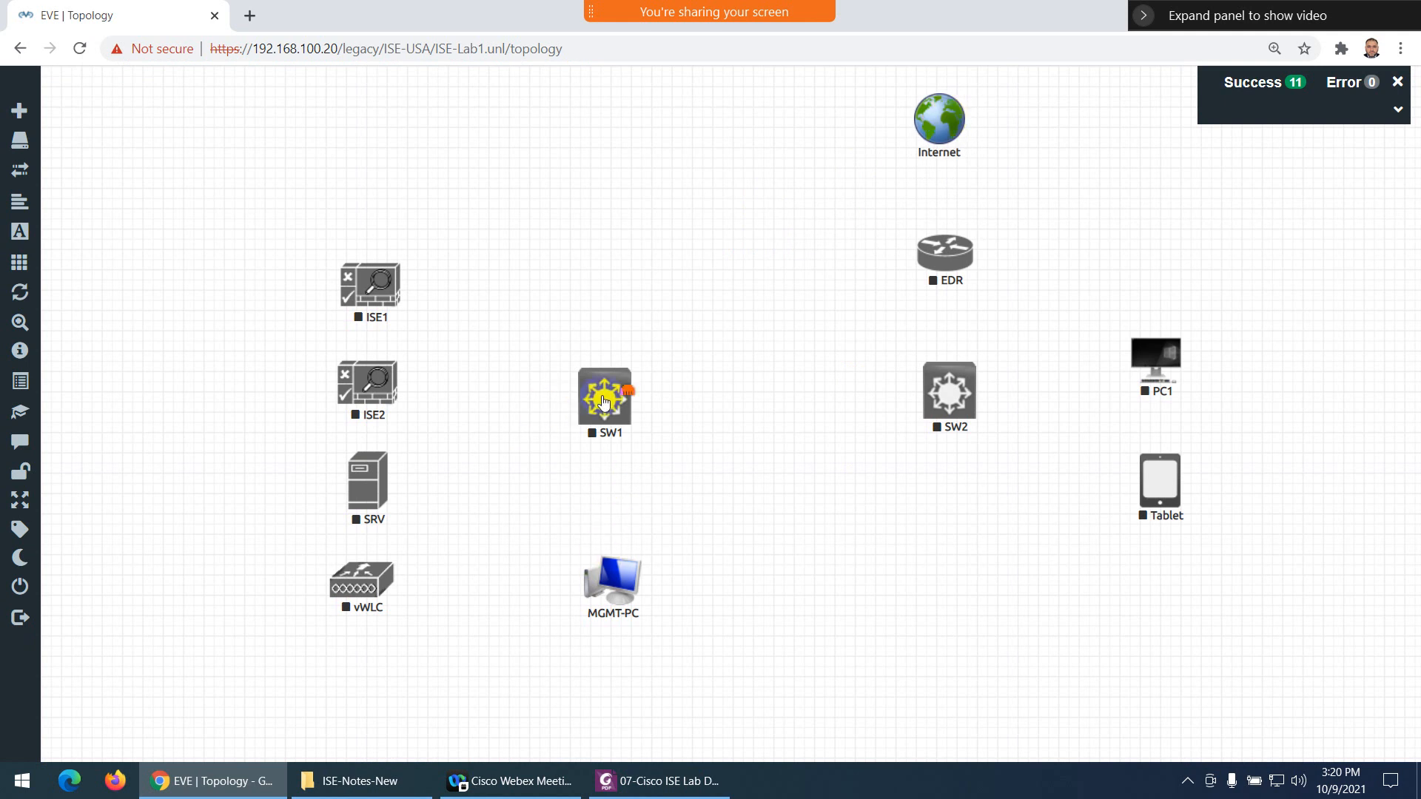
{"action": "left_click_drag", "start_coordinate": [628, 392], "coordinate": [938, 396]}
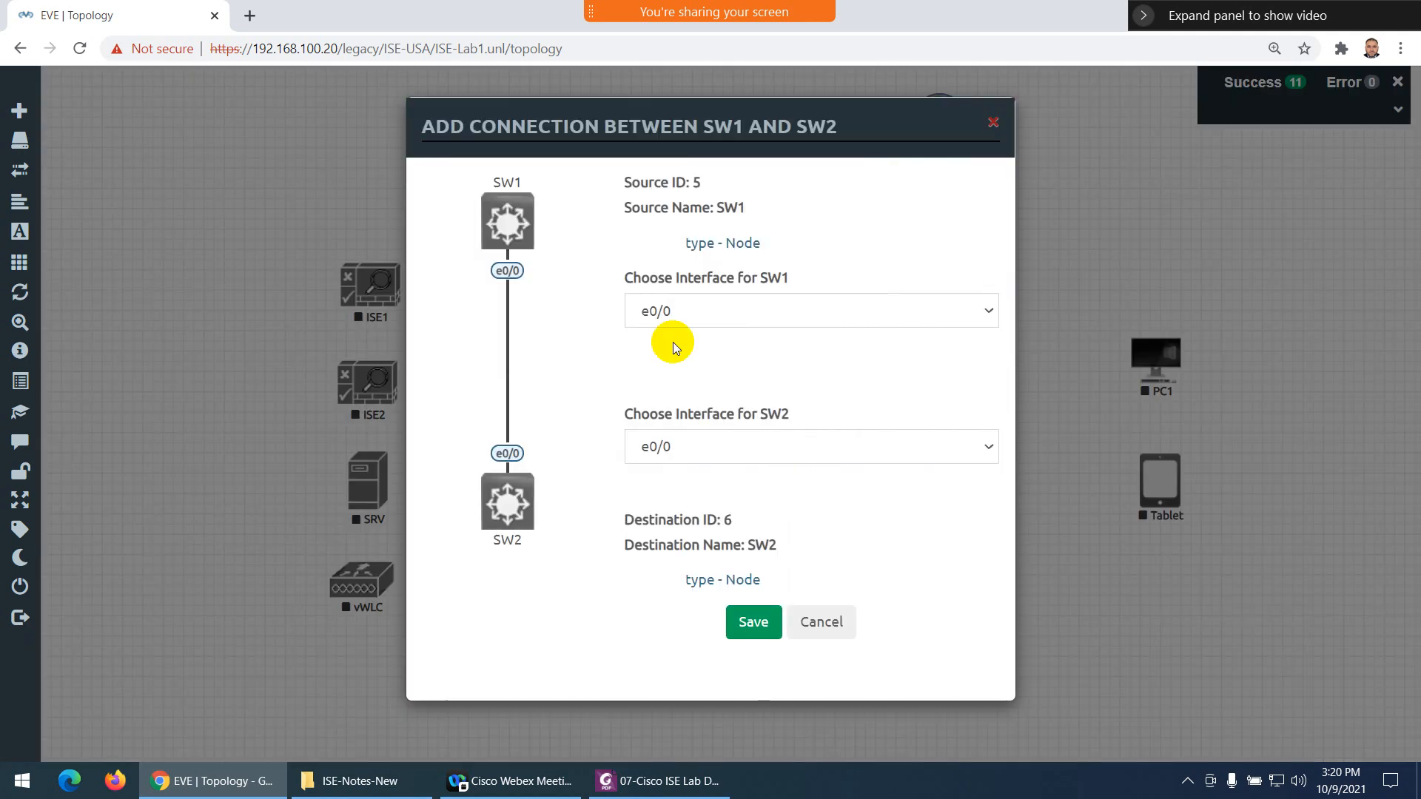
{"action": "left_click", "coordinate": [752, 621]}
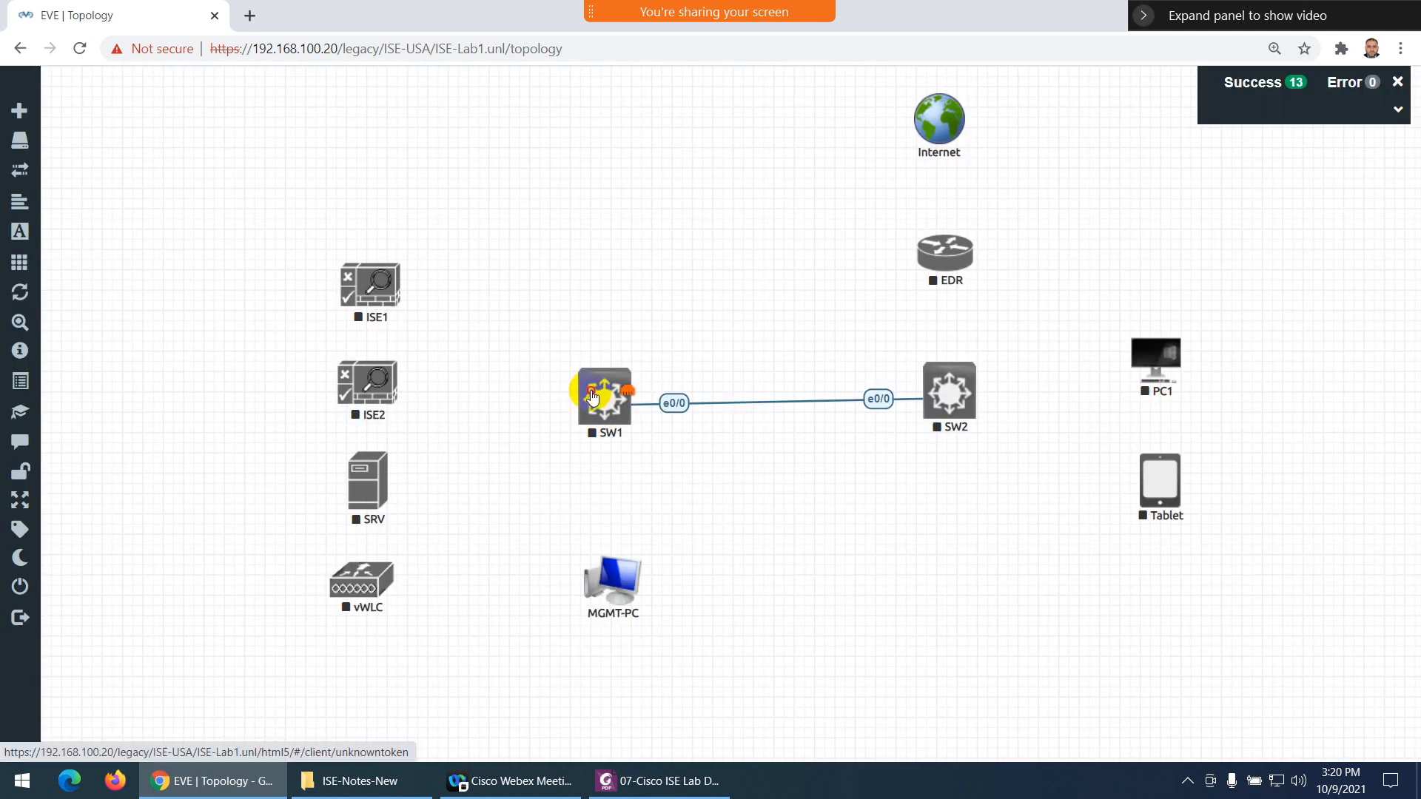
Connect SW1 e0/1 to ISE1 G0 and SW1 e0/2 to ISE2 G0
{"action": "left_click_drag", "start_coordinate": [631, 375], "coordinate": [392, 298]}
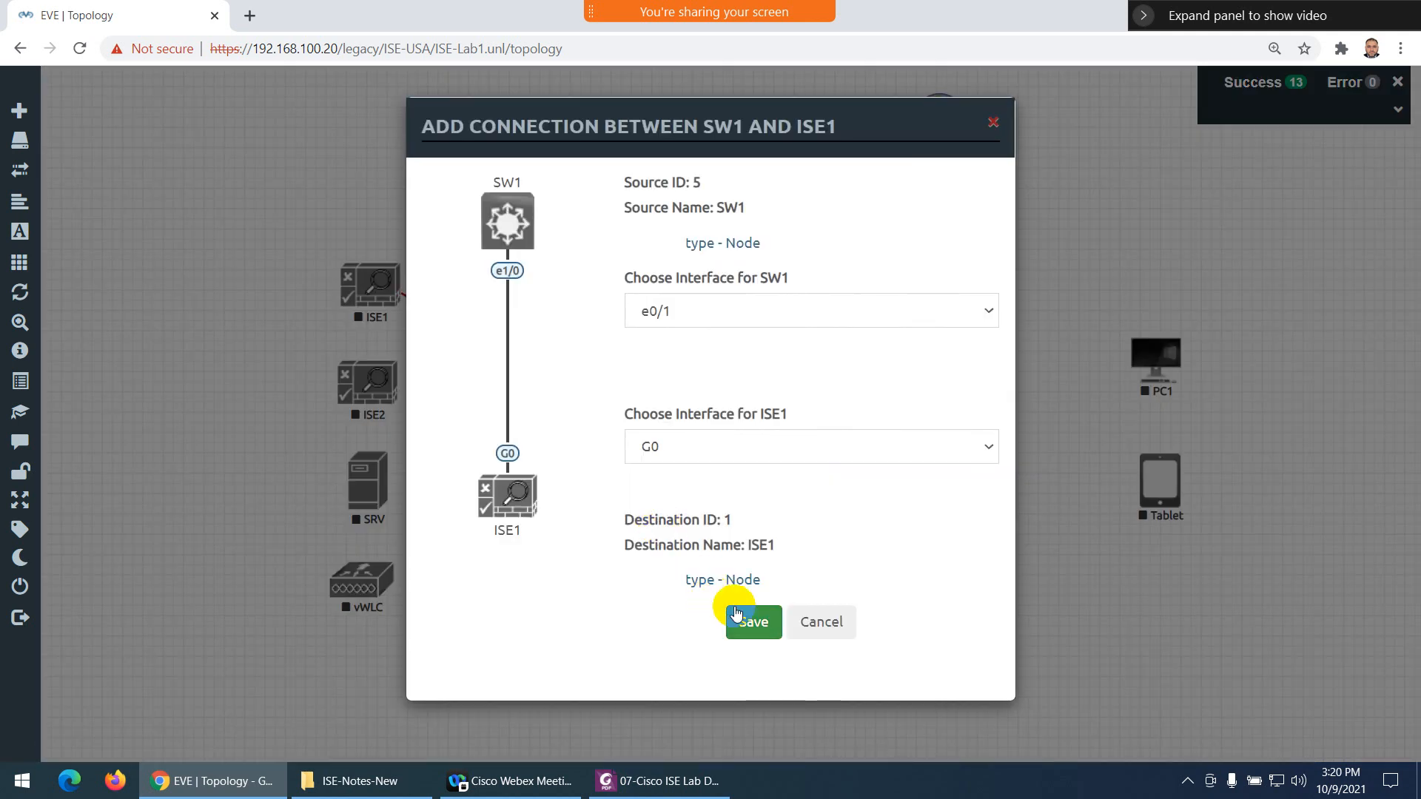
{"action": "left_click", "coordinate": [737, 615]}
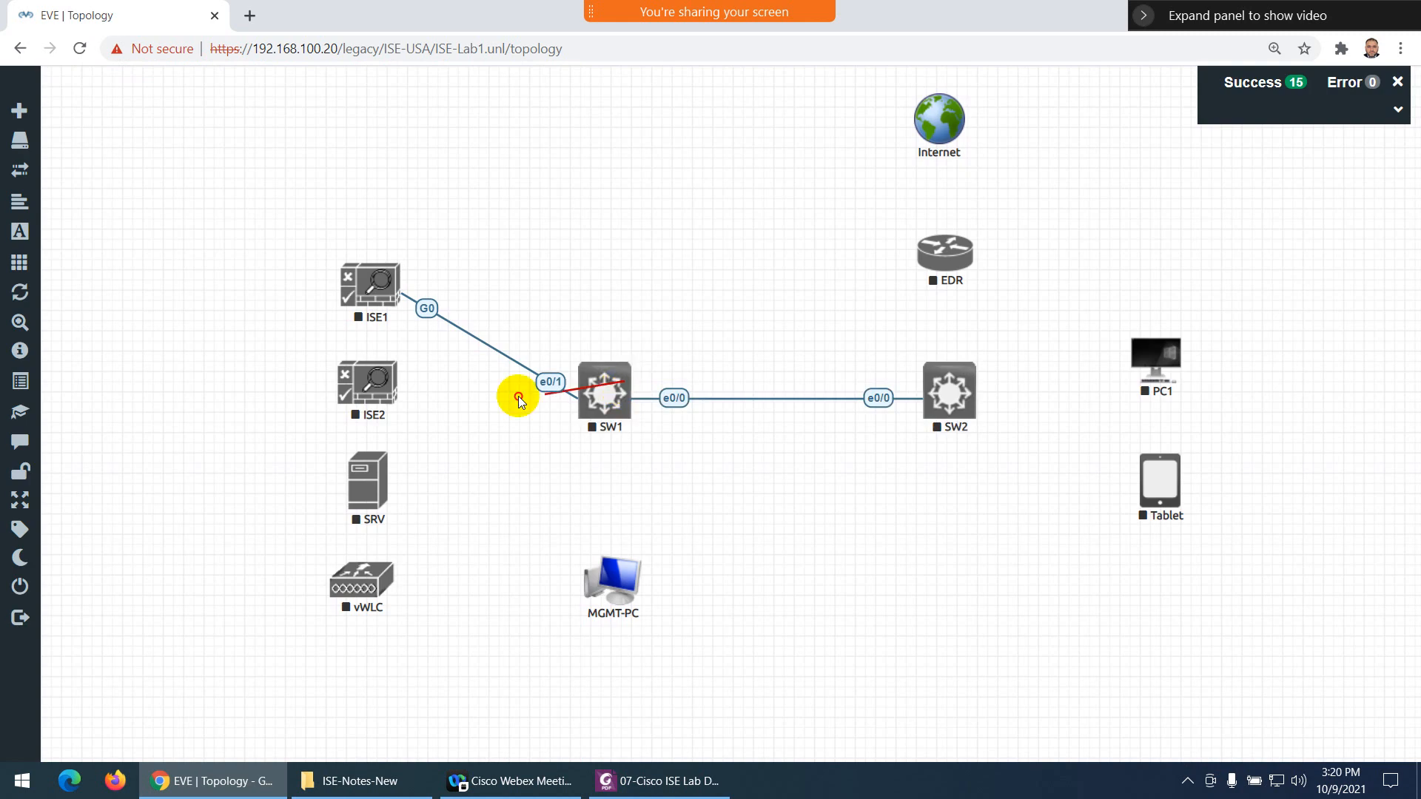
{"action": "left_click_drag", "start_coordinate": [518, 397], "coordinate": [368, 384]}
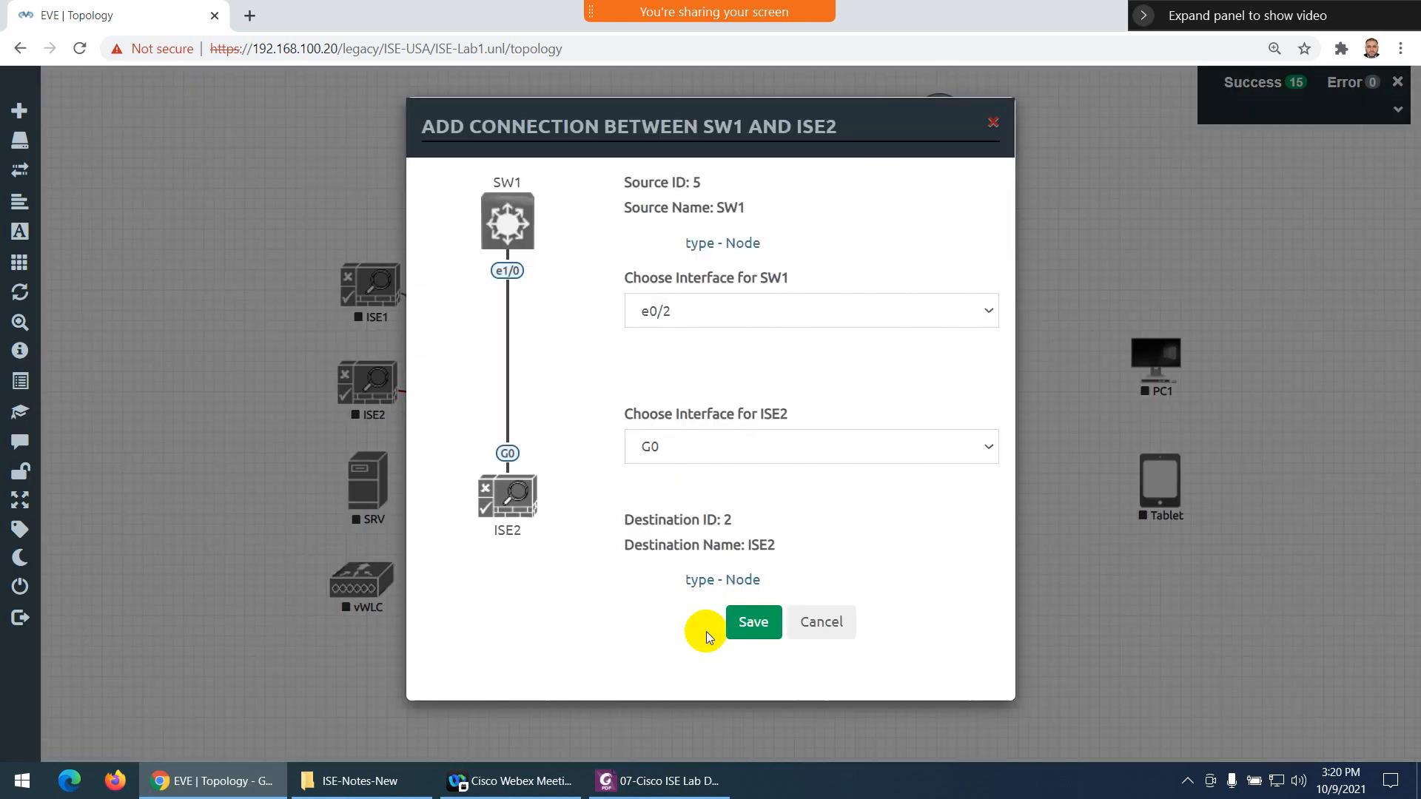
{"action": "left_click", "coordinate": [754, 623]}
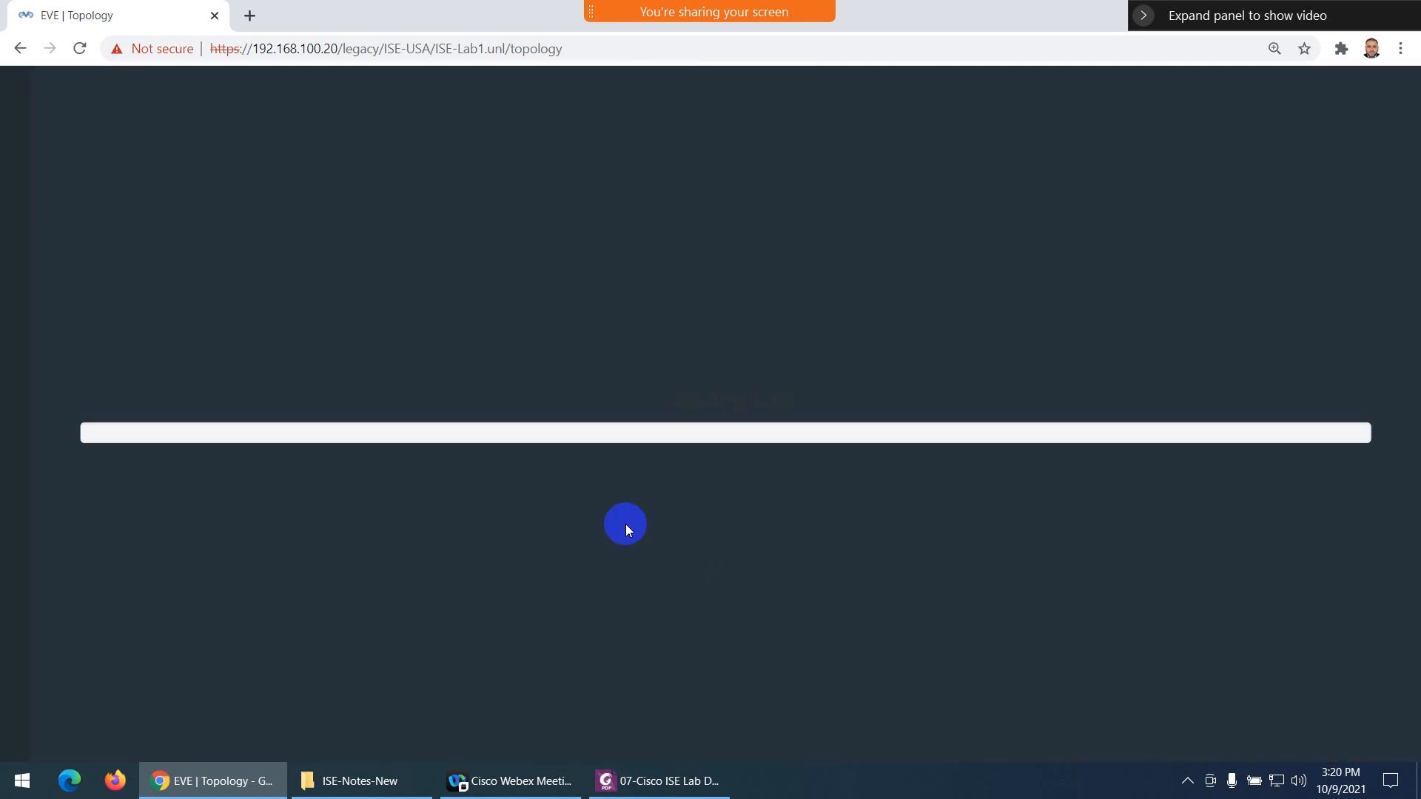
Connect SW1 e0/3 to SRV e0 and SW1 e1/0 to the vWLC mgmt-p interface
{"action": "left_click_drag", "start_coordinate": [618, 388], "coordinate": [362, 480]}
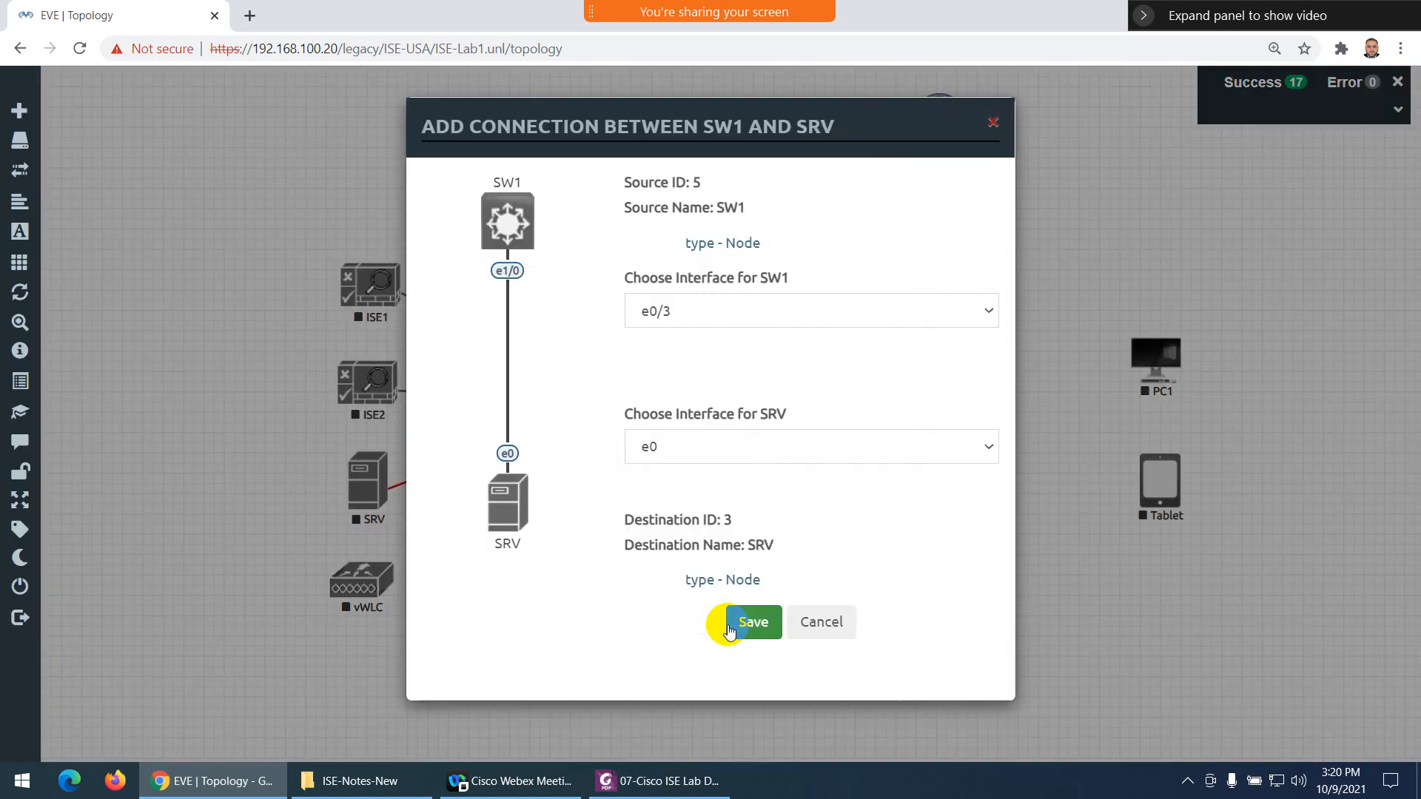
{"action": "left_click", "coordinate": [729, 630]}
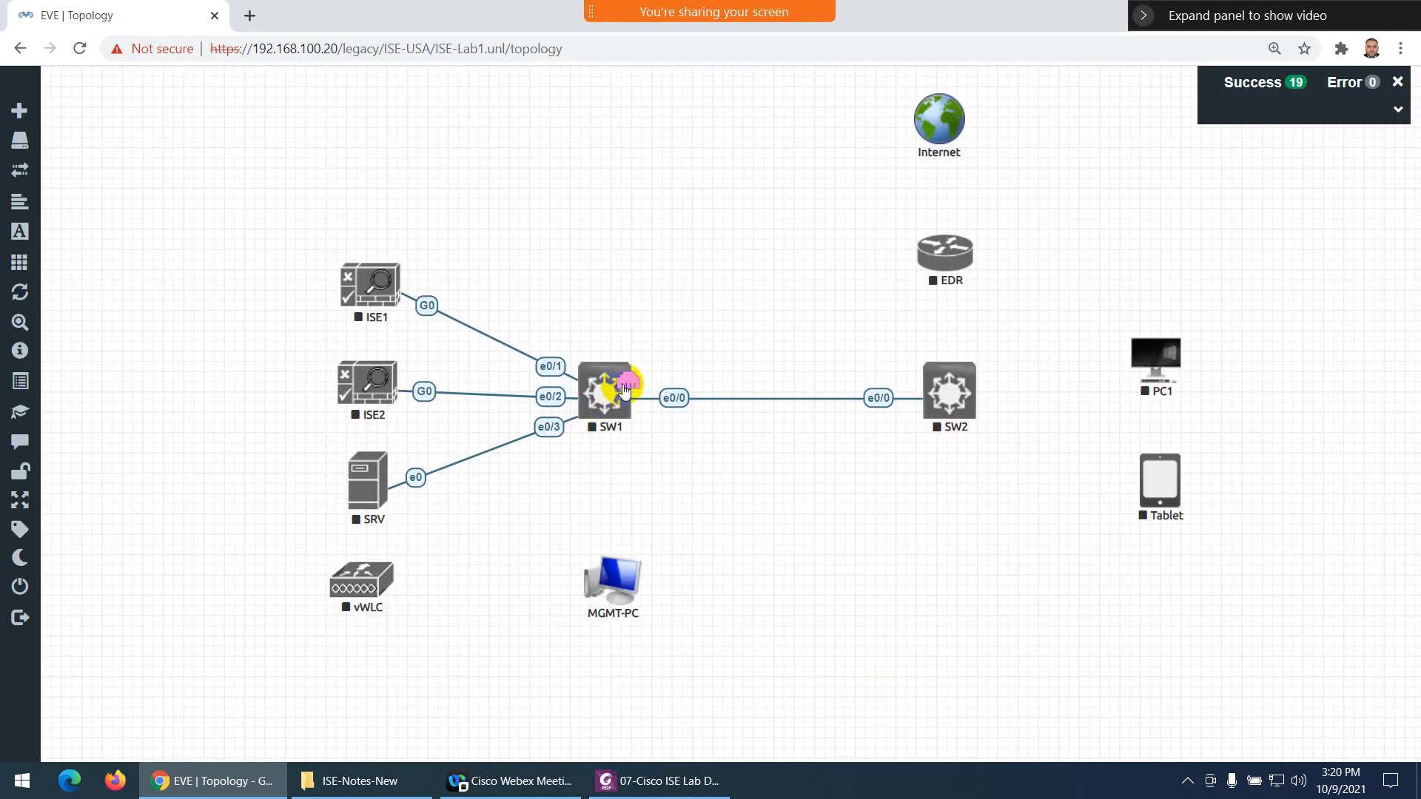
{"action": "left_click_drag", "start_coordinate": [624, 383], "coordinate": [375, 585]}
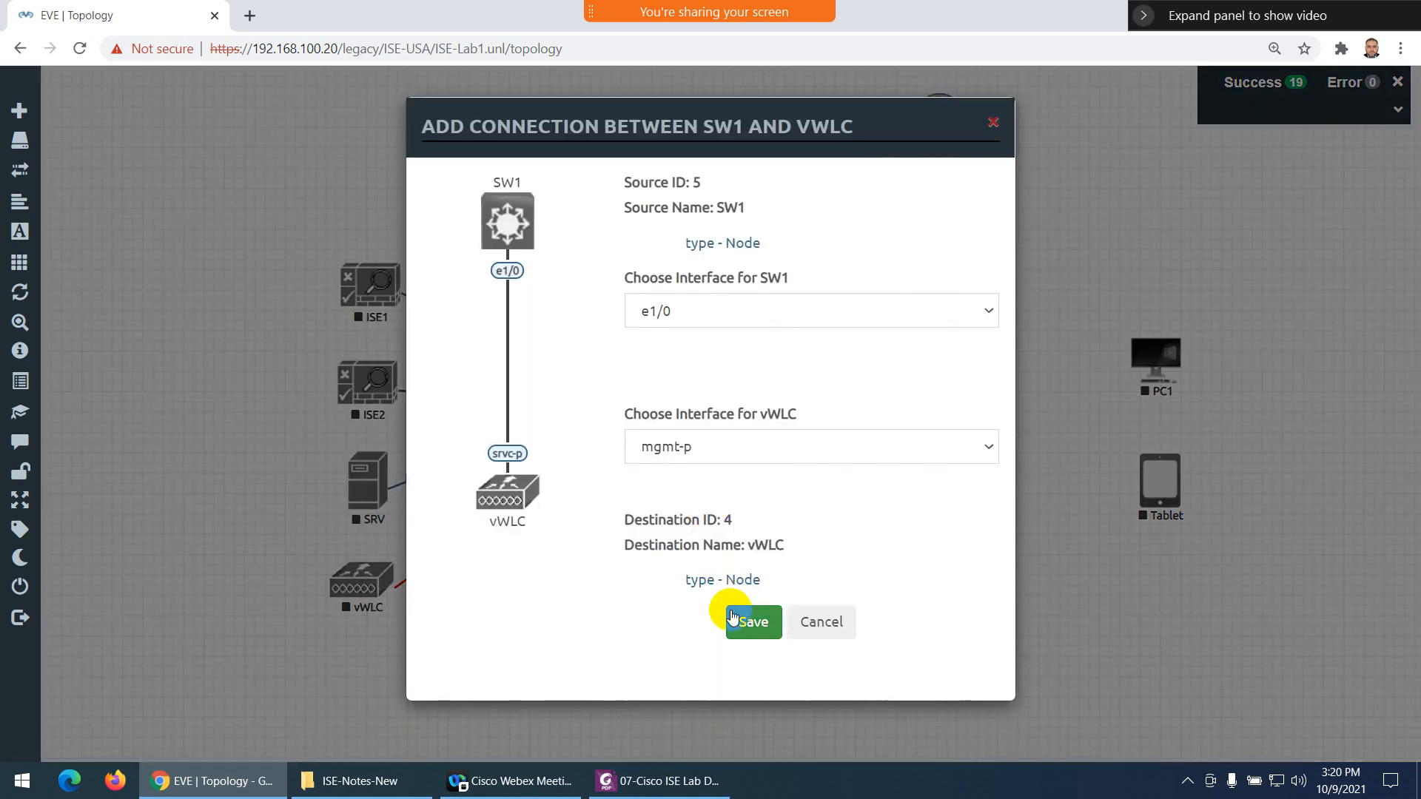
{"action": "left_click", "coordinate": [751, 620]}
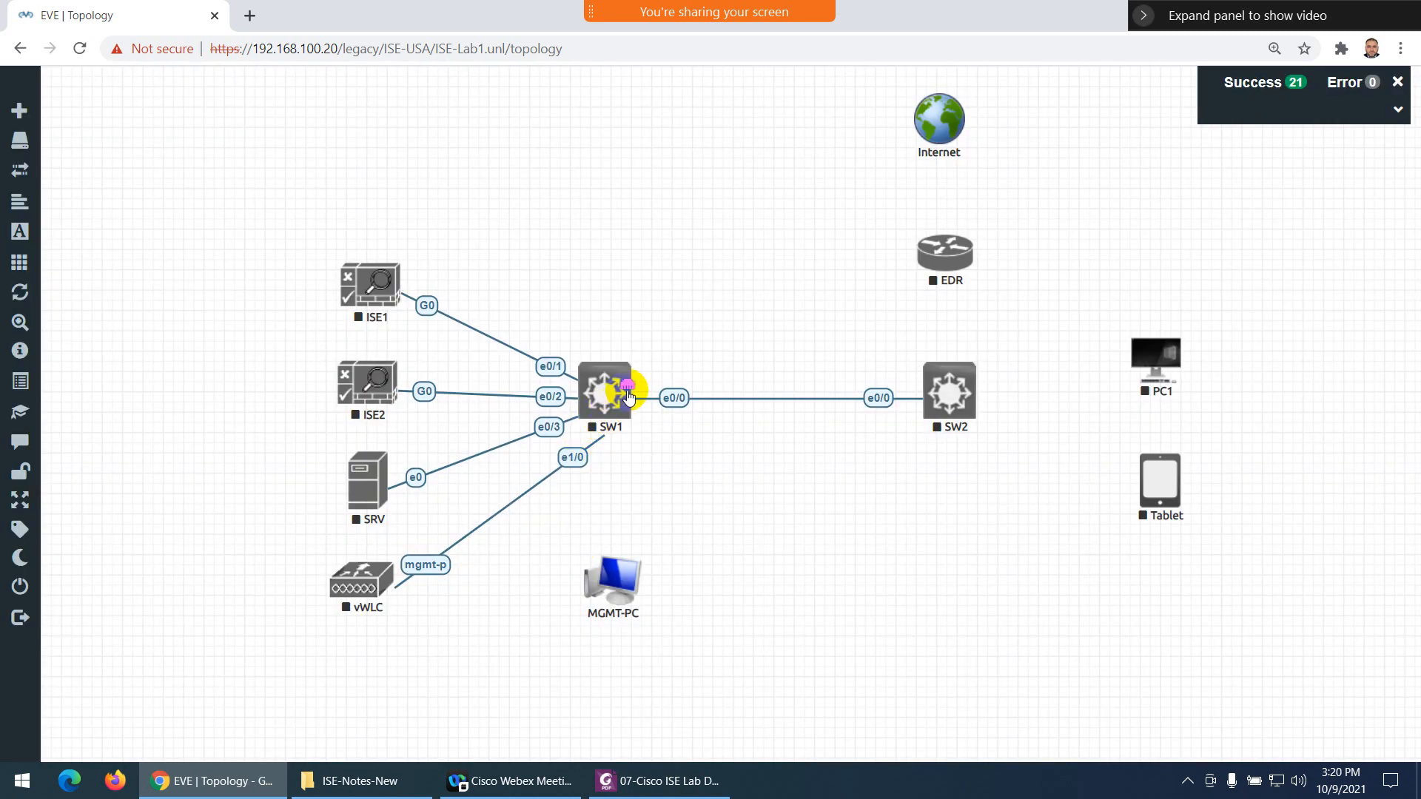
Connect SW1 e1/1 to the MGMT-PC network and SW2 e0/1 to PC1 e0
{"action": "left_click_drag", "start_coordinate": [626, 387], "coordinate": [601, 575]}
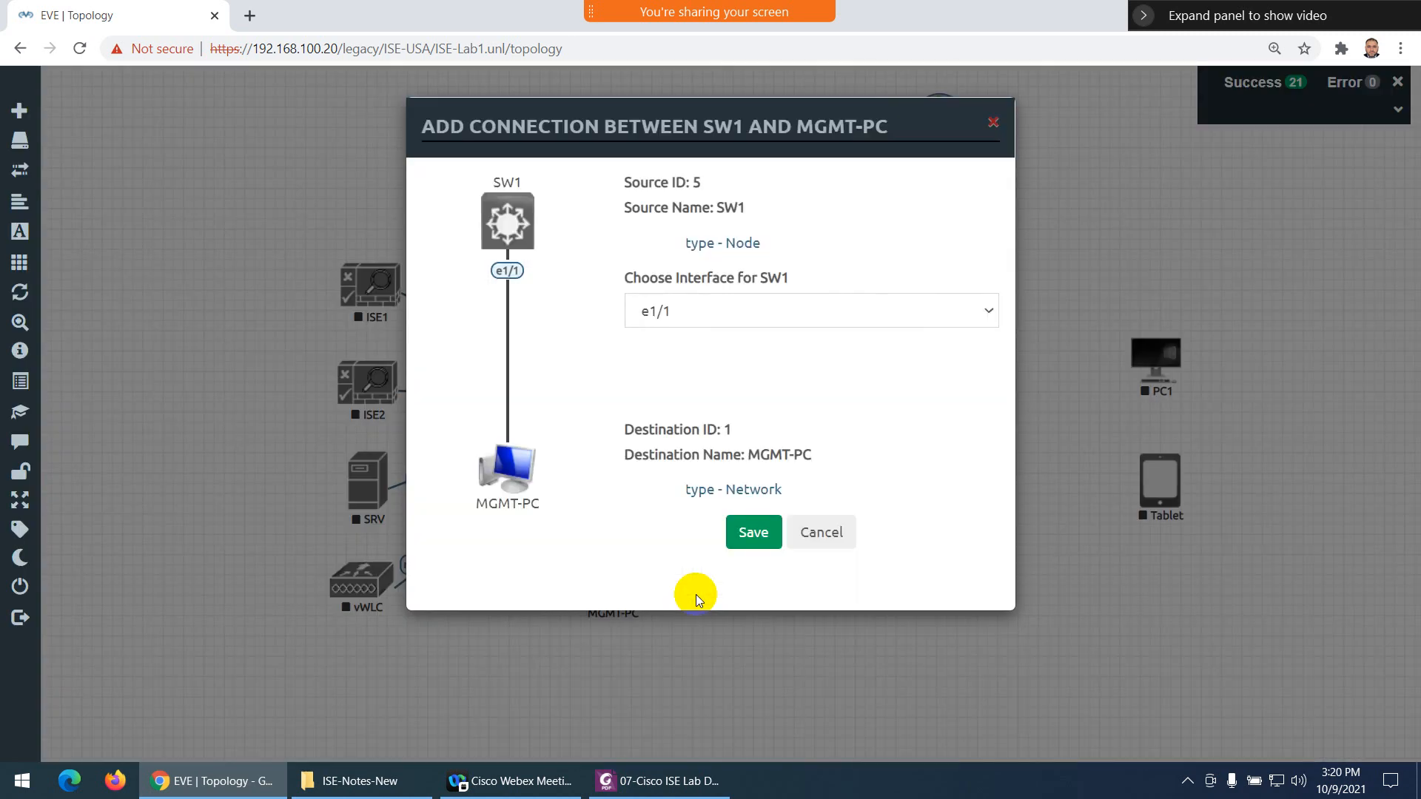
{"action": "left_click", "coordinate": [752, 533]}
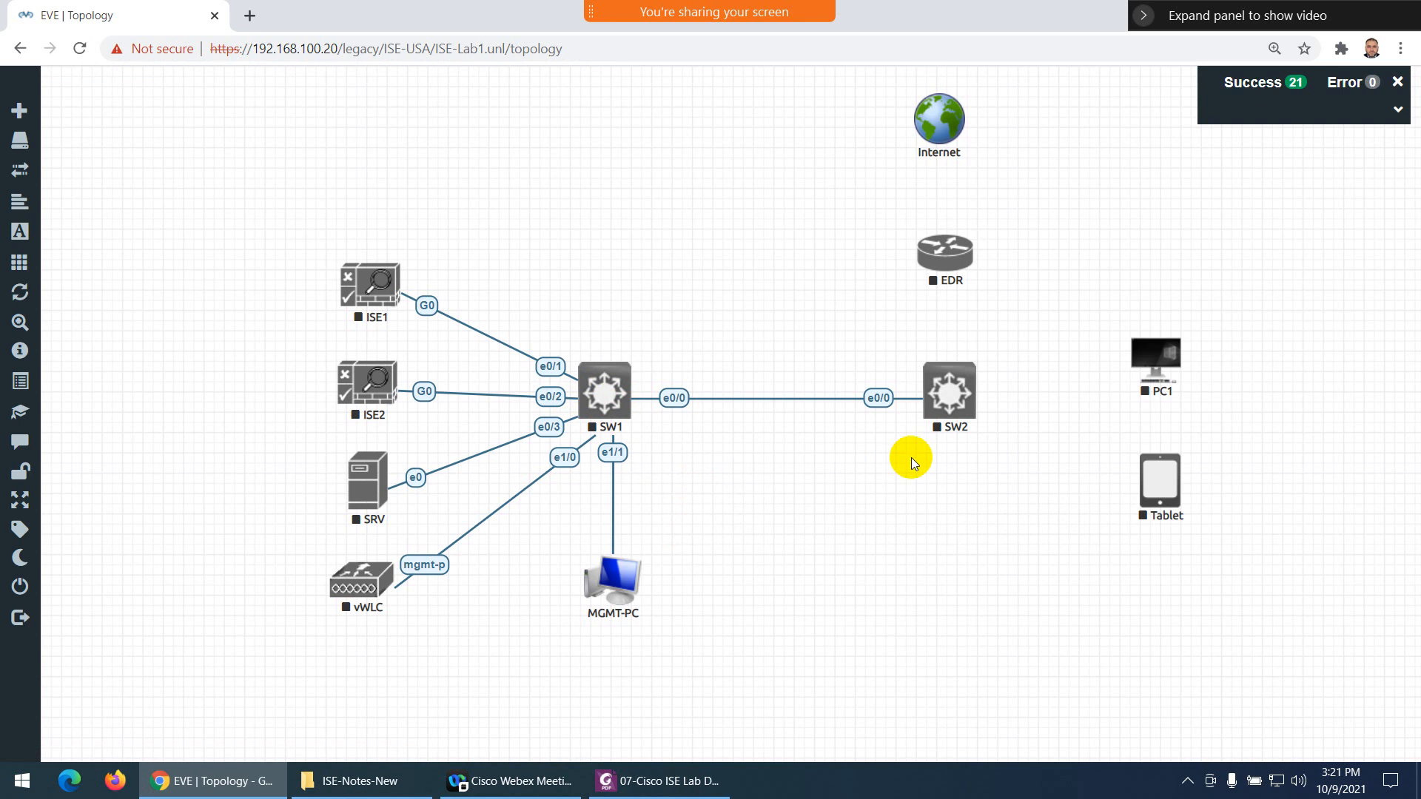
{"action": "mouse_move", "coordinate": [965, 385]}
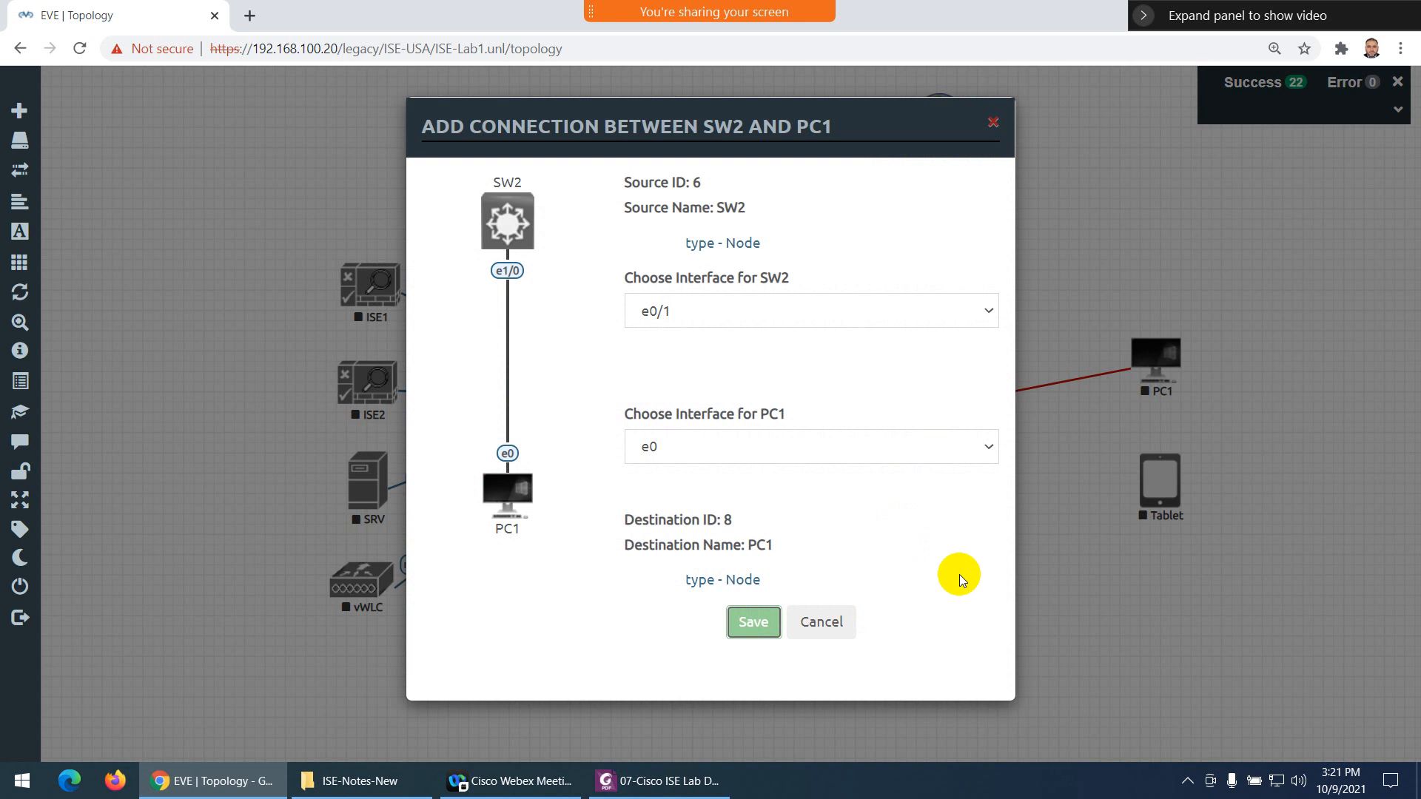
{"action": "left_click", "coordinate": [770, 618]}
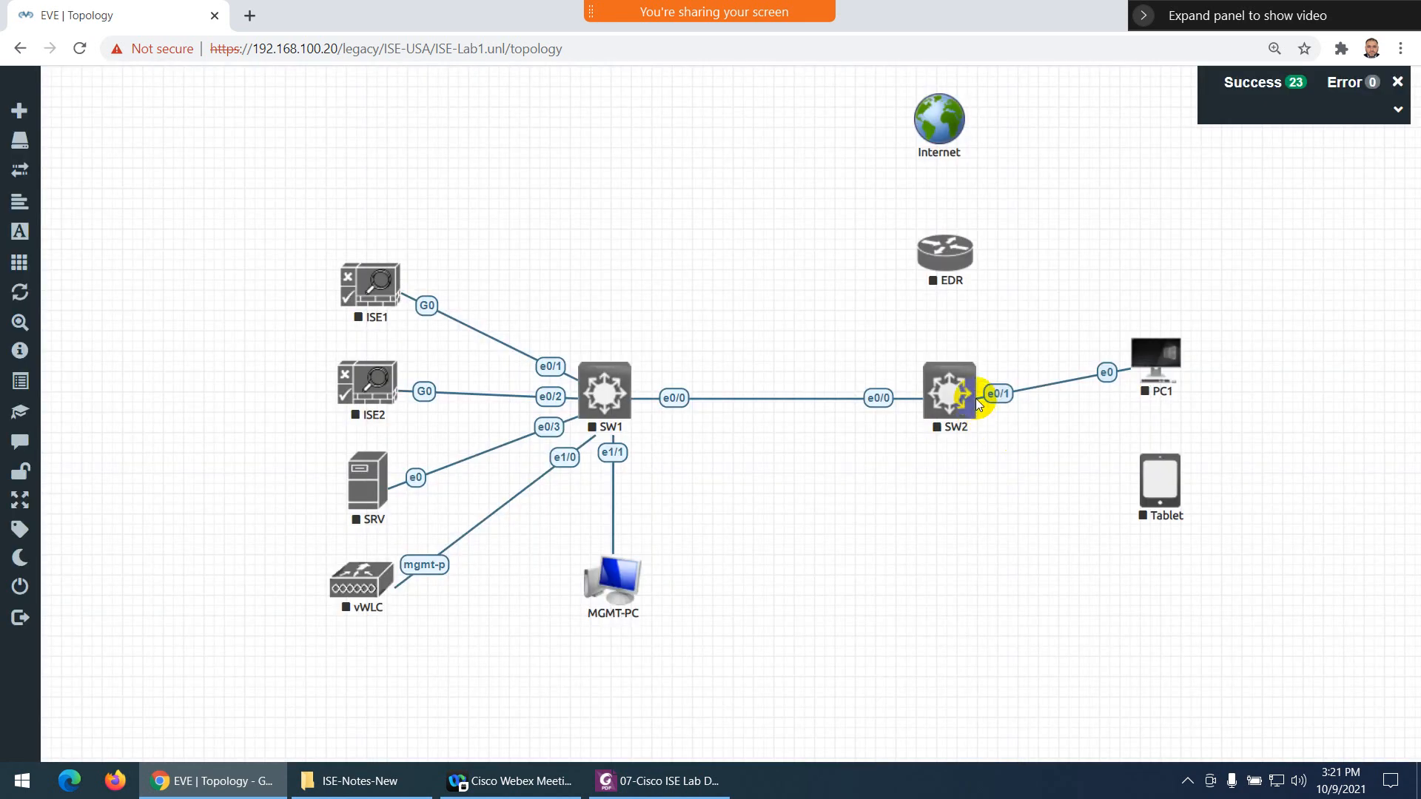
Connect SW2 e0/2 to Tablet e0 and SW2 e0/3 to EDR fa0/0
{"action": "left_click_drag", "start_coordinate": [972, 388], "coordinate": [1136, 484]}
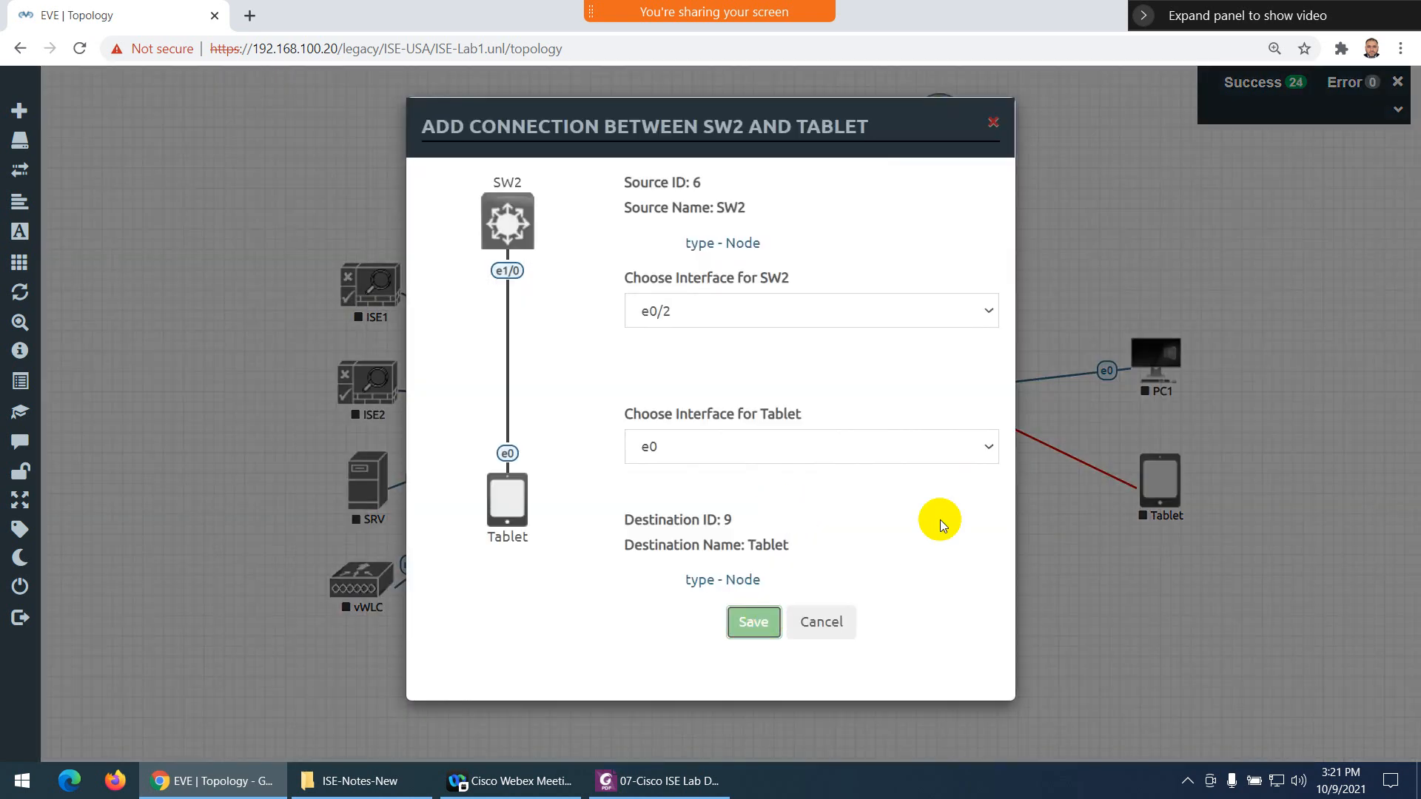
{"action": "key", "text": "Return"}
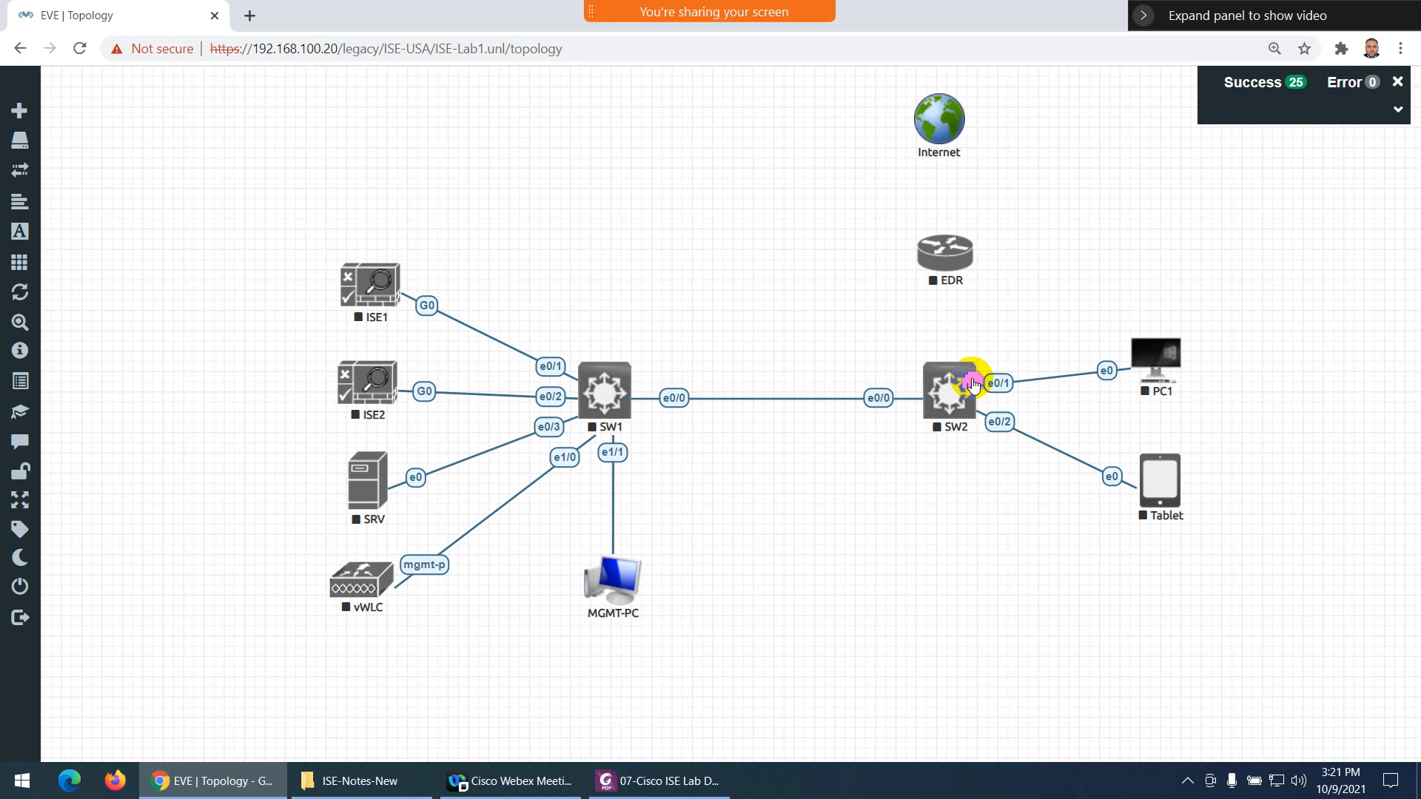
{"action": "left_click_drag", "start_coordinate": [970, 374], "coordinate": [952, 265]}
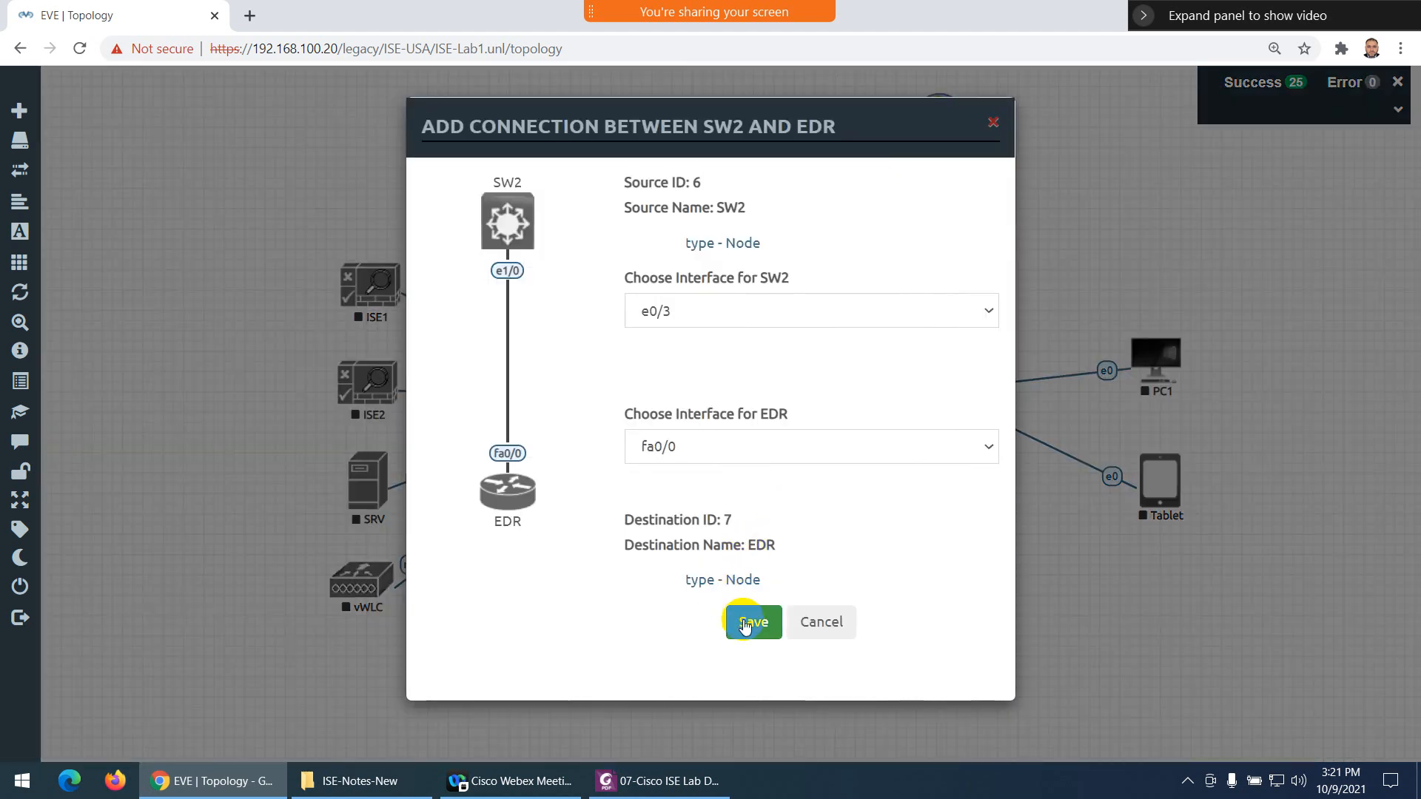
{"action": "left_click", "coordinate": [746, 623]}
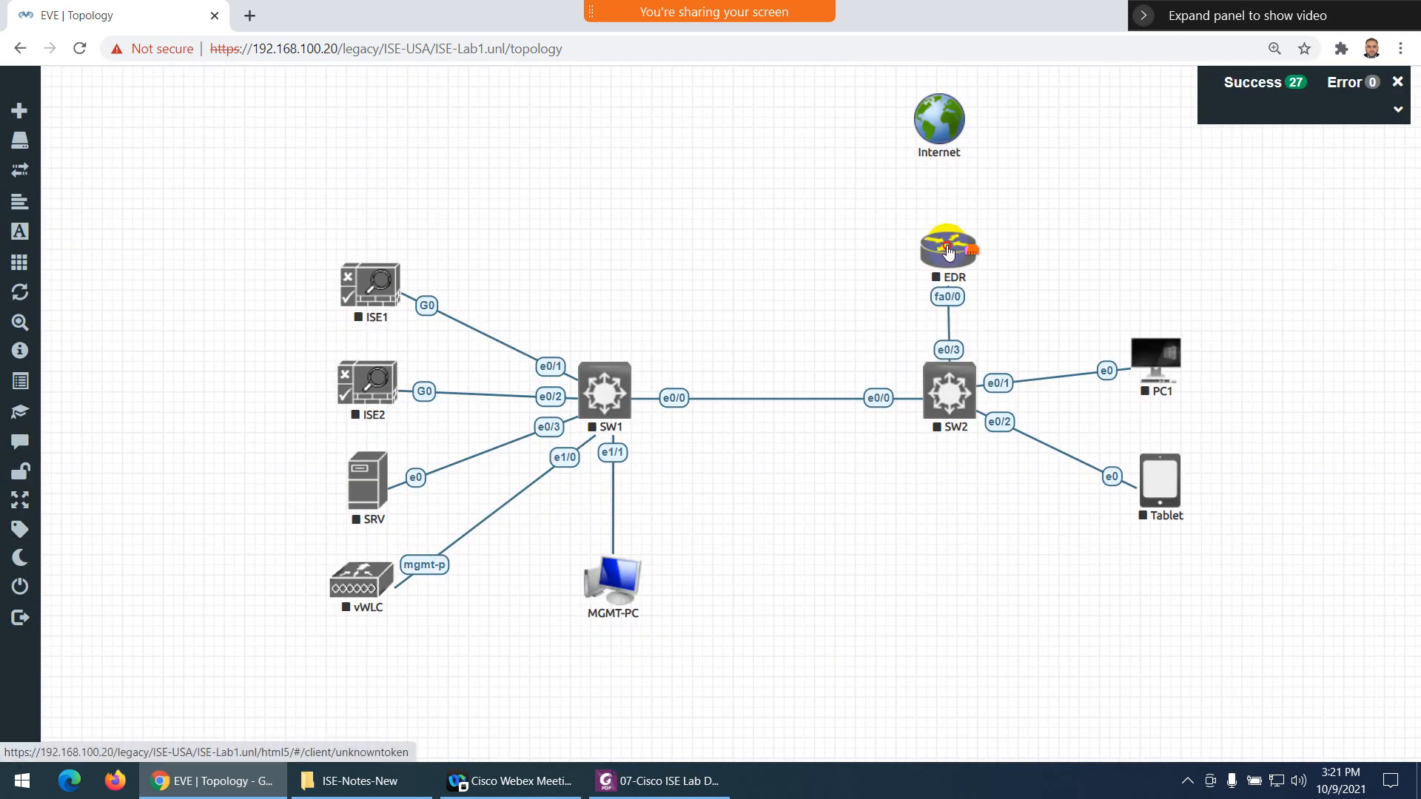
Connect EDR fa1/0 to the Internet network and align the Internet icon vertically above EDR
{"action": "left_click_drag", "start_coordinate": [974, 254], "coordinate": [940, 126]}
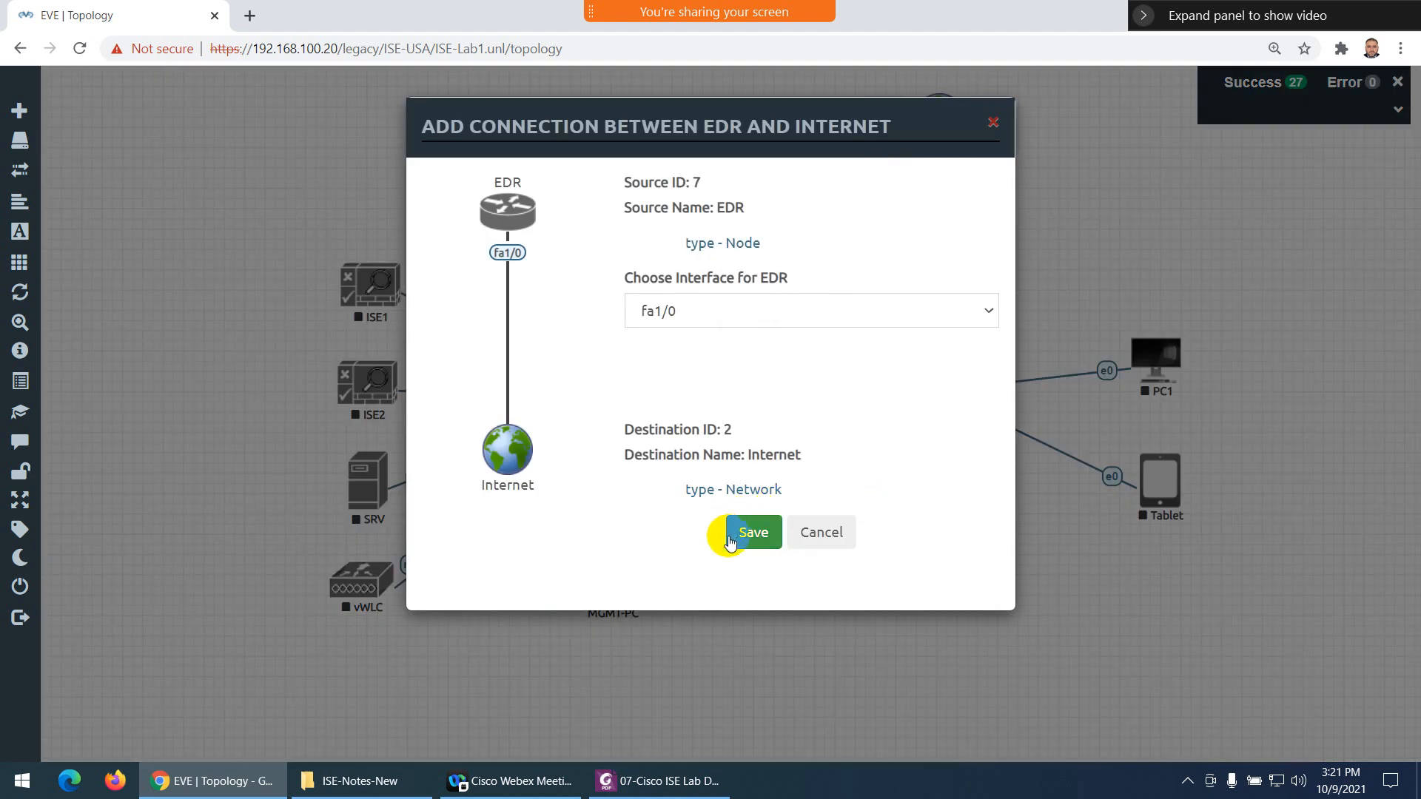
{"action": "left_click", "coordinate": [740, 532]}
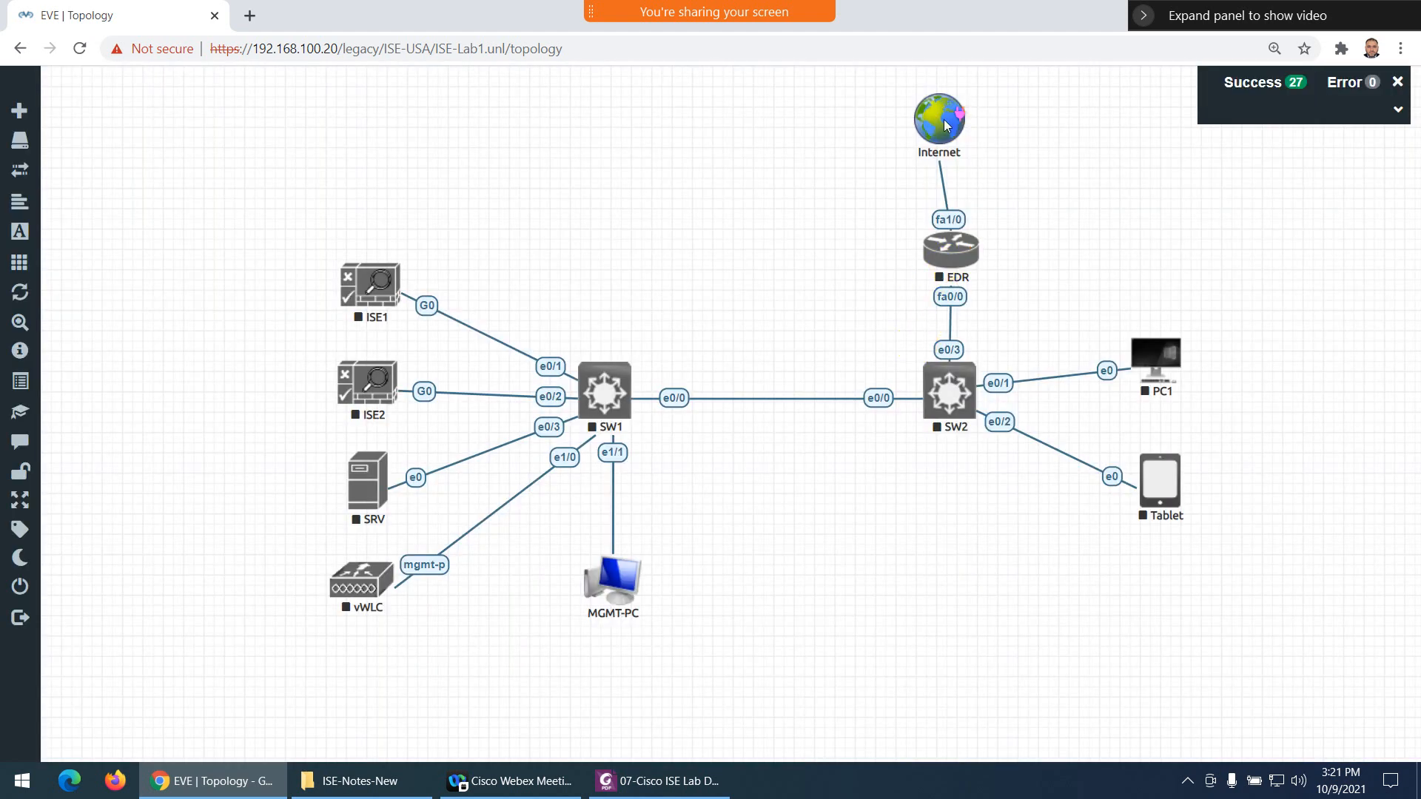
{"action": "left_click_drag", "start_coordinate": [940, 119], "coordinate": [950, 121]}
{"action": "left_click", "coordinate": [784, 497]}
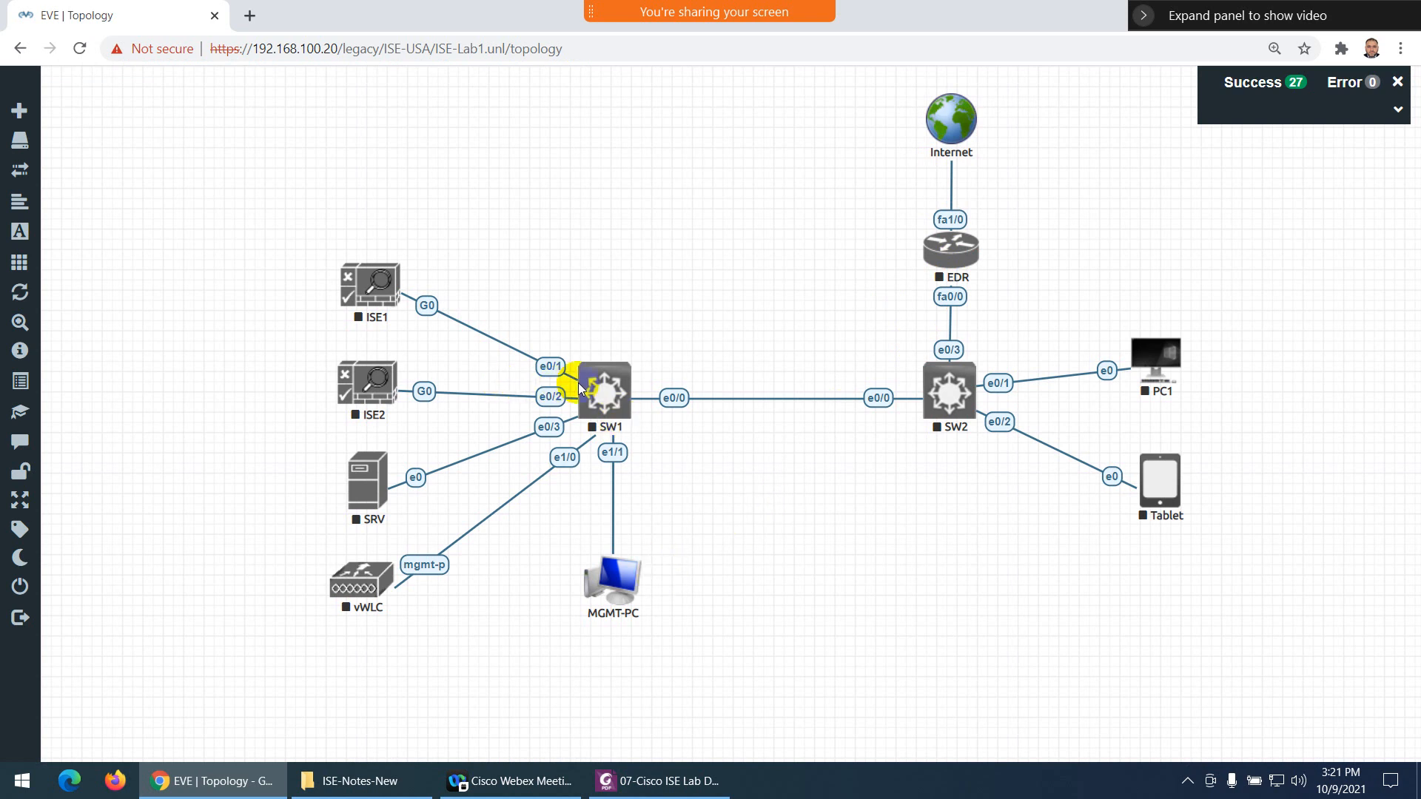
Start the ISE1, SRV, SW1, SW2 and EDR nodes
{"action": "right_click", "coordinate": [374, 288]}
{"action": "left_click", "coordinate": [411, 311]}
{"action": "right_click", "coordinate": [368, 482]}
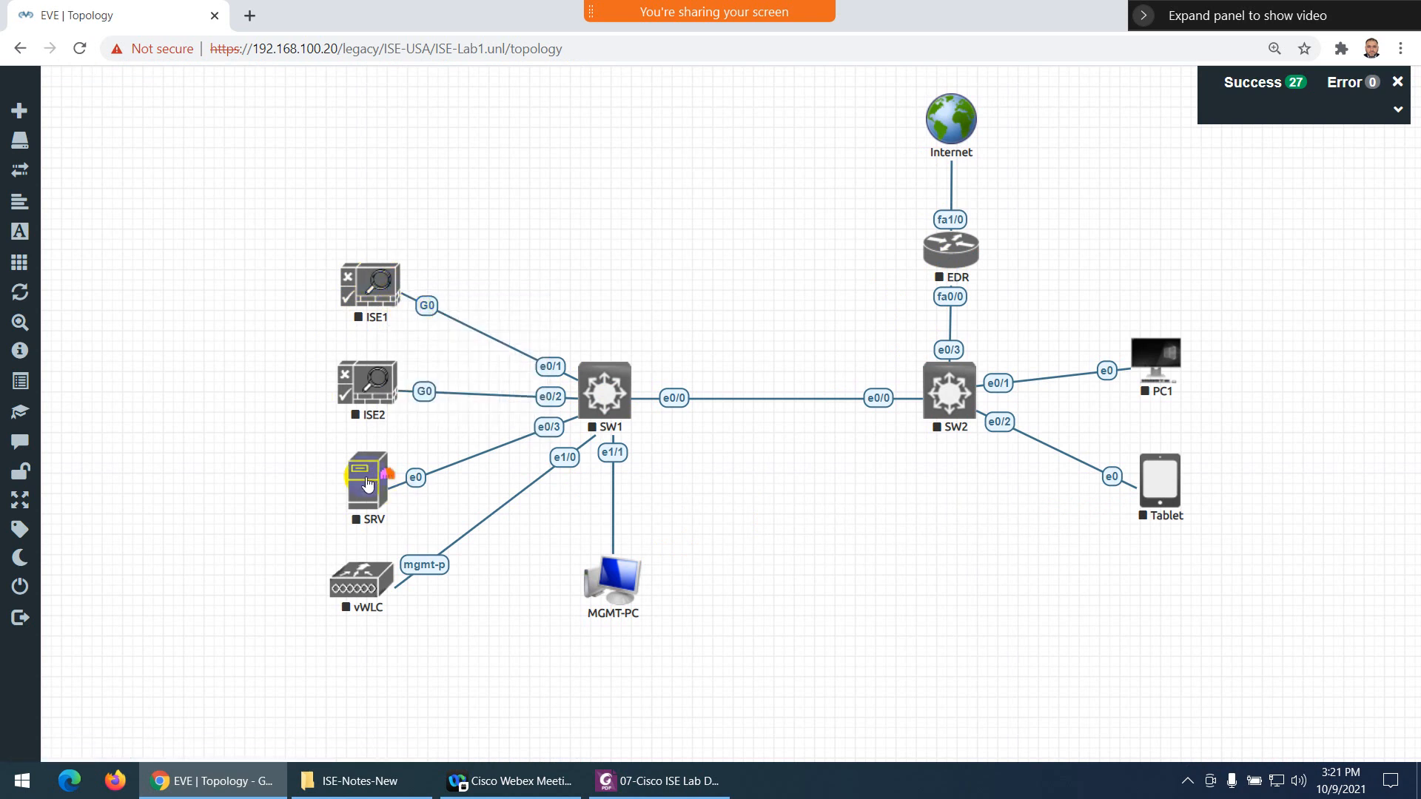
{"action": "left_click", "coordinate": [361, 509]}
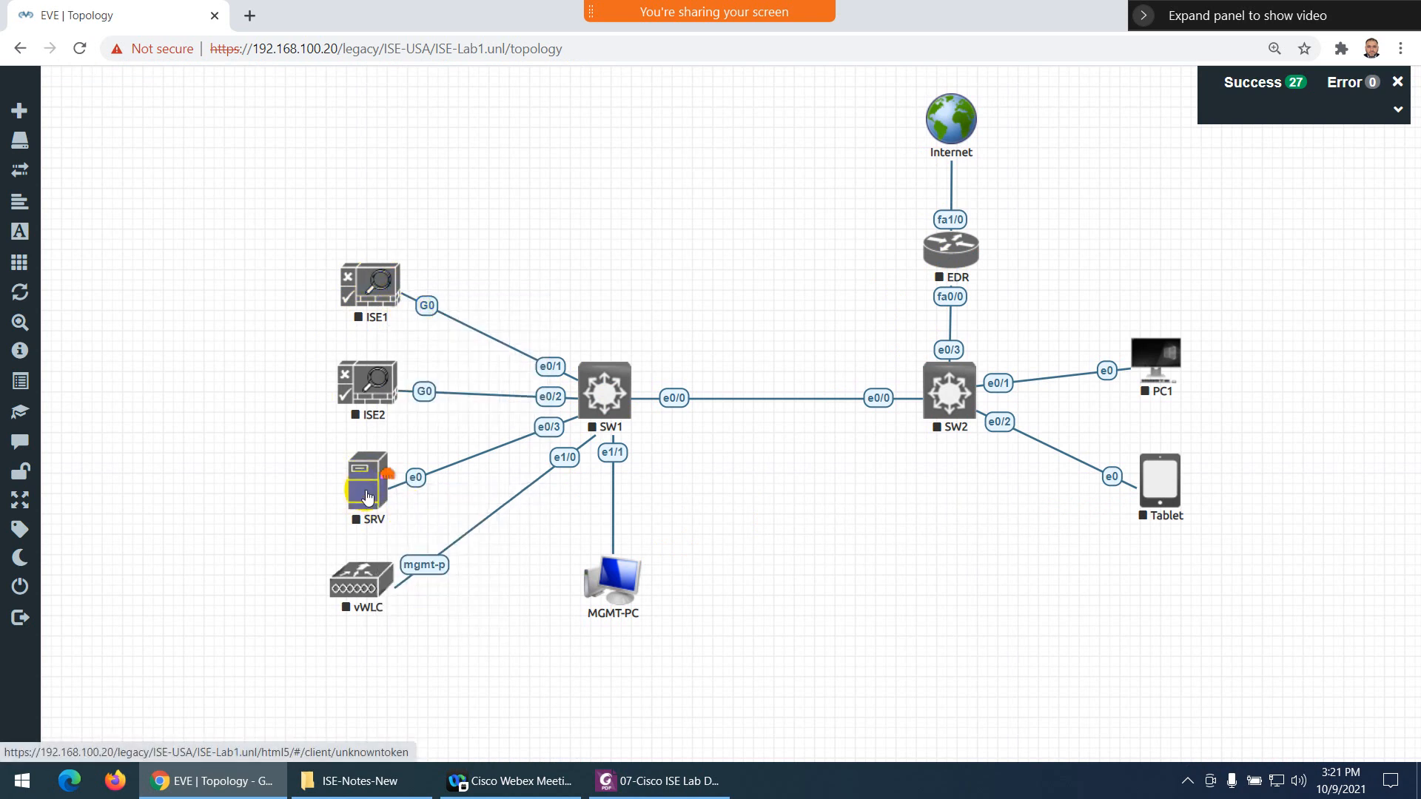
{"action": "right_click", "coordinate": [625, 396]}
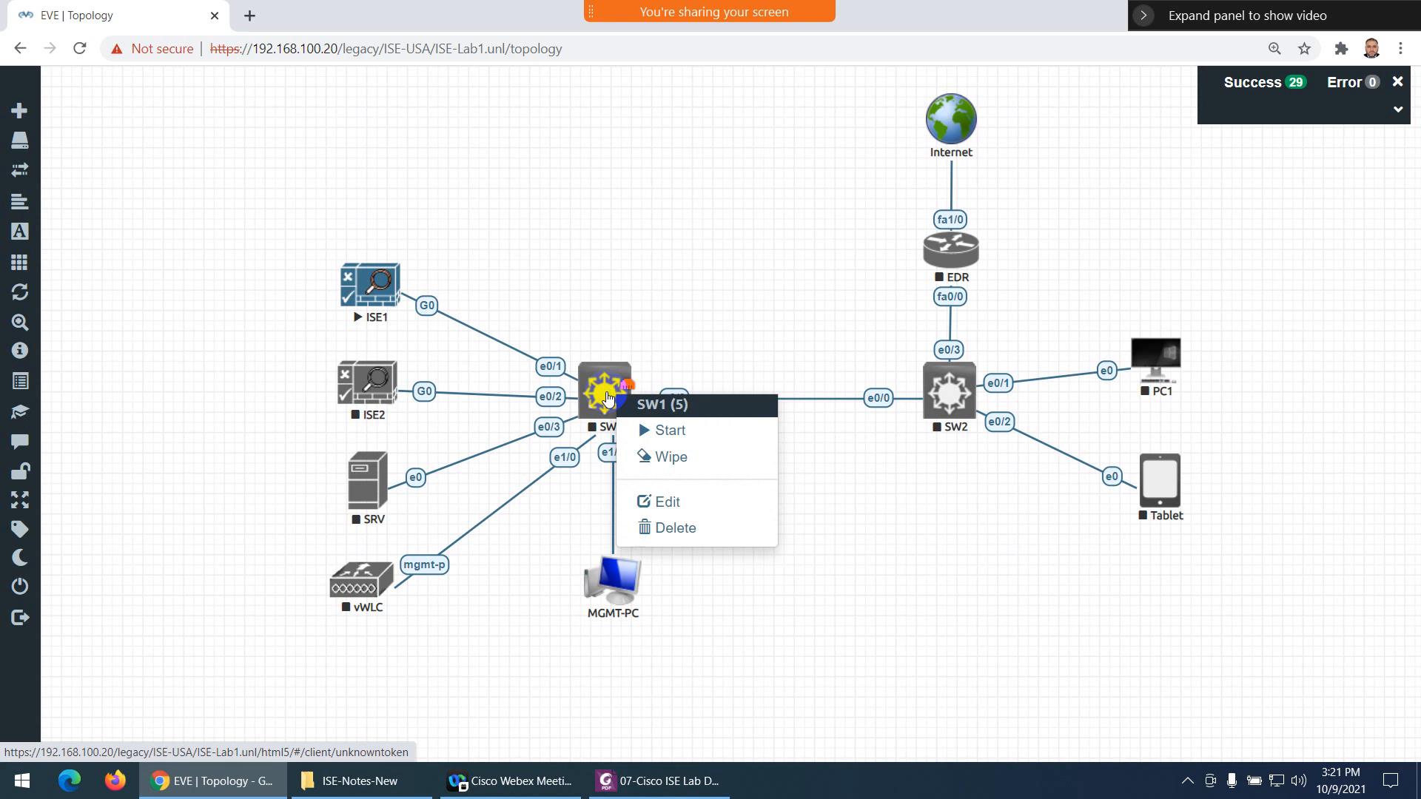
{"action": "left_click", "coordinate": [659, 428]}
{"action": "right_click", "coordinate": [948, 388]}
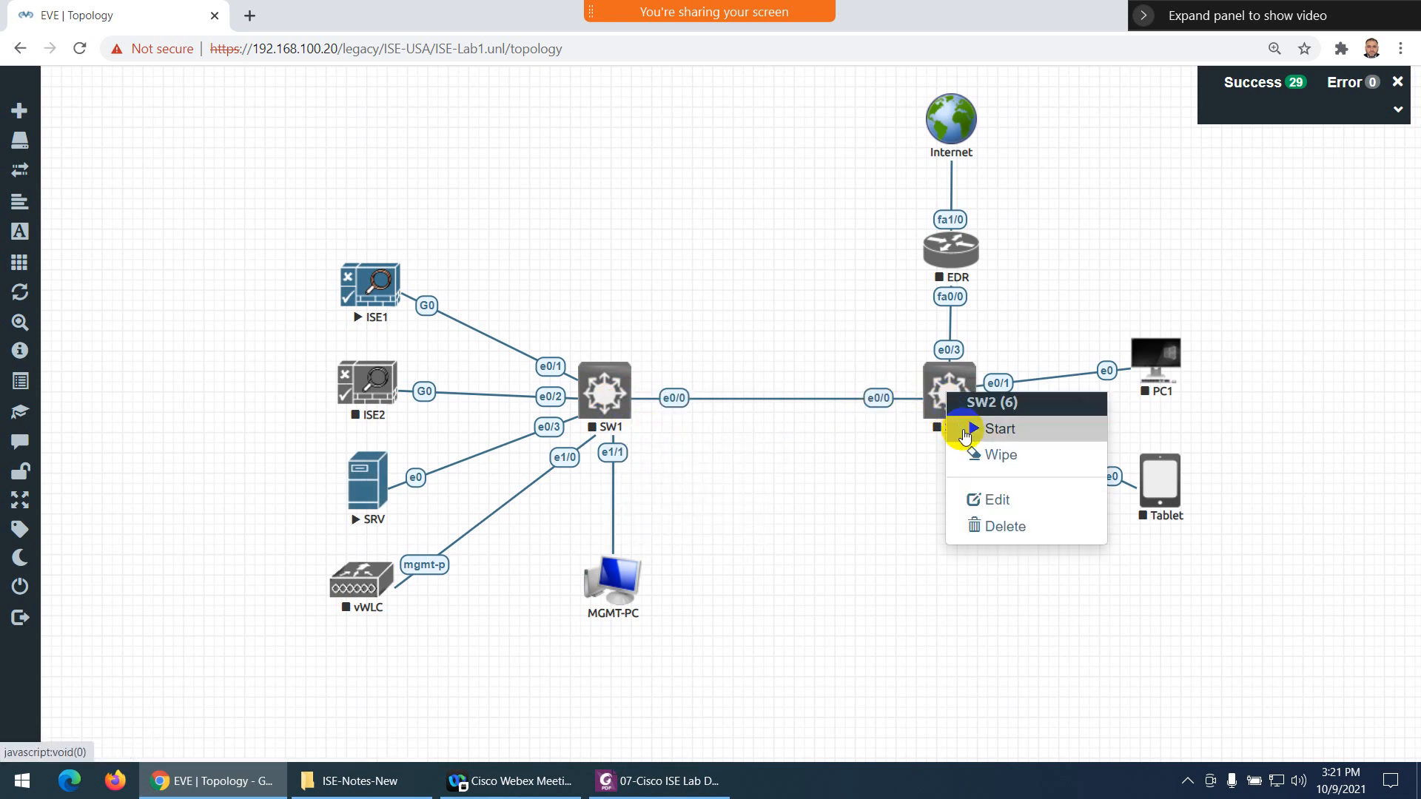
{"action": "left_click", "coordinate": [975, 429]}
{"action": "right_click", "coordinate": [943, 244]}
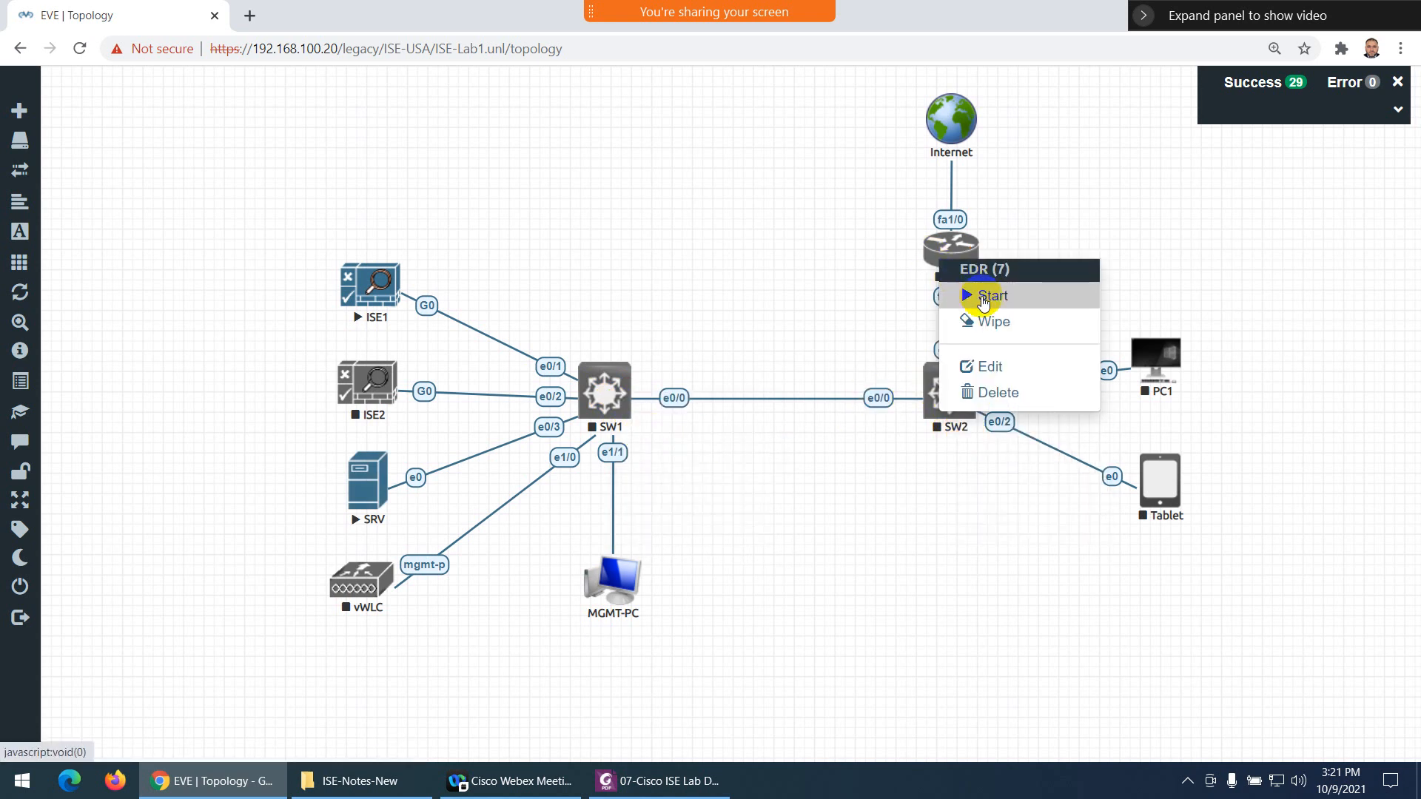
{"action": "left_click", "coordinate": [964, 296]}
Set the link style of the connection between SW1 e0/1 and ISE1 G0 to Flowchart
{"action": "double_click", "coordinate": [552, 367]}
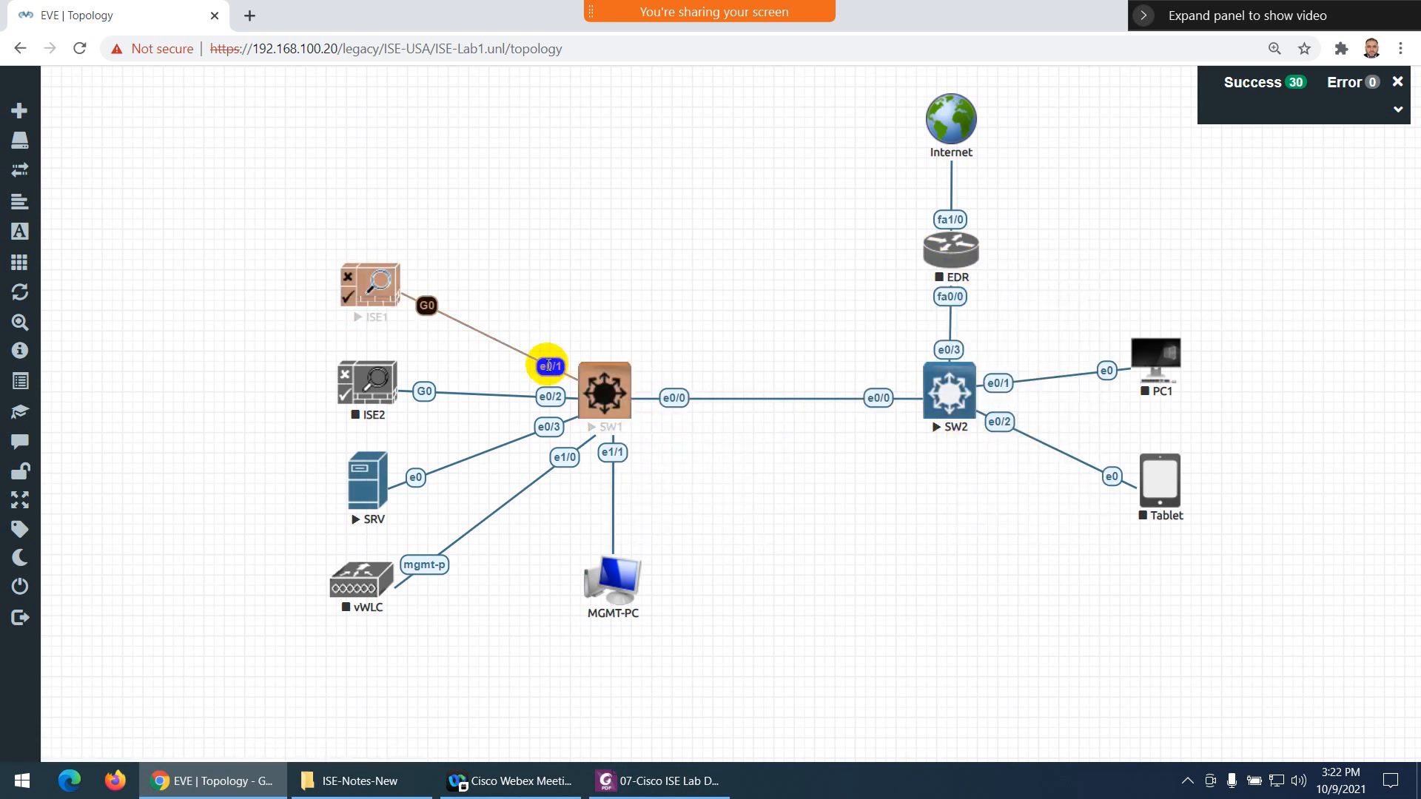
{"action": "right_click", "coordinate": [548, 366]}
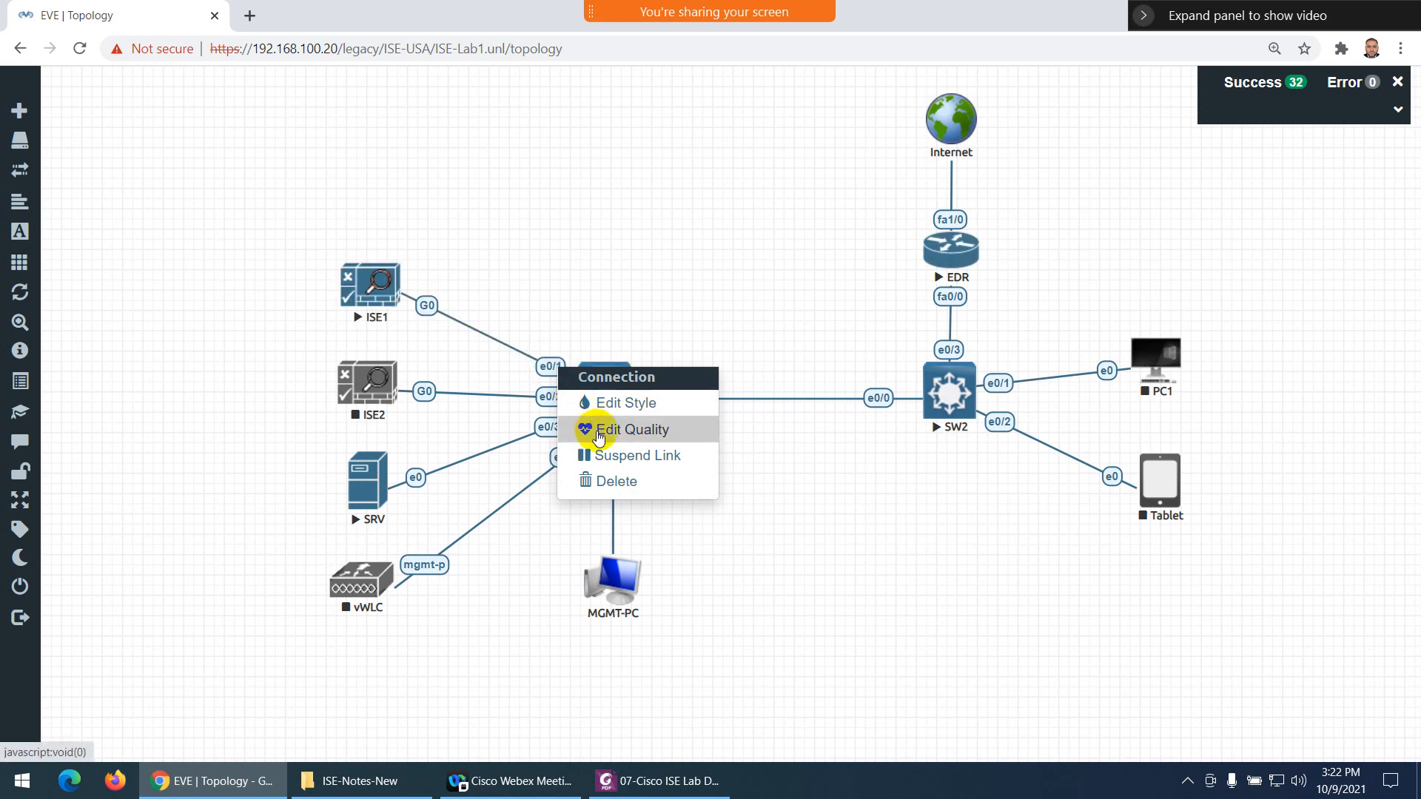
{"action": "left_click", "coordinate": [596, 401]}
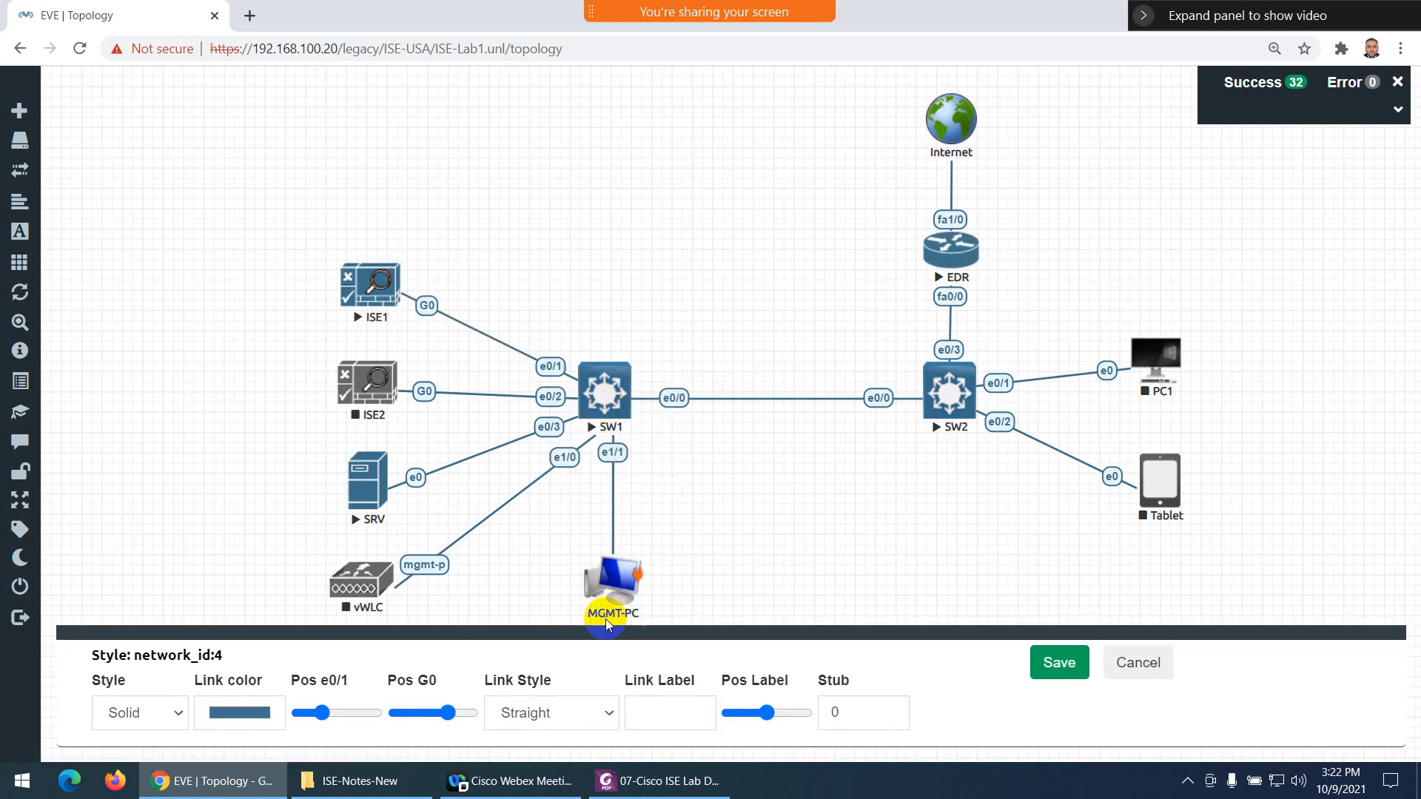
{"action": "left_click", "coordinate": [566, 714]}
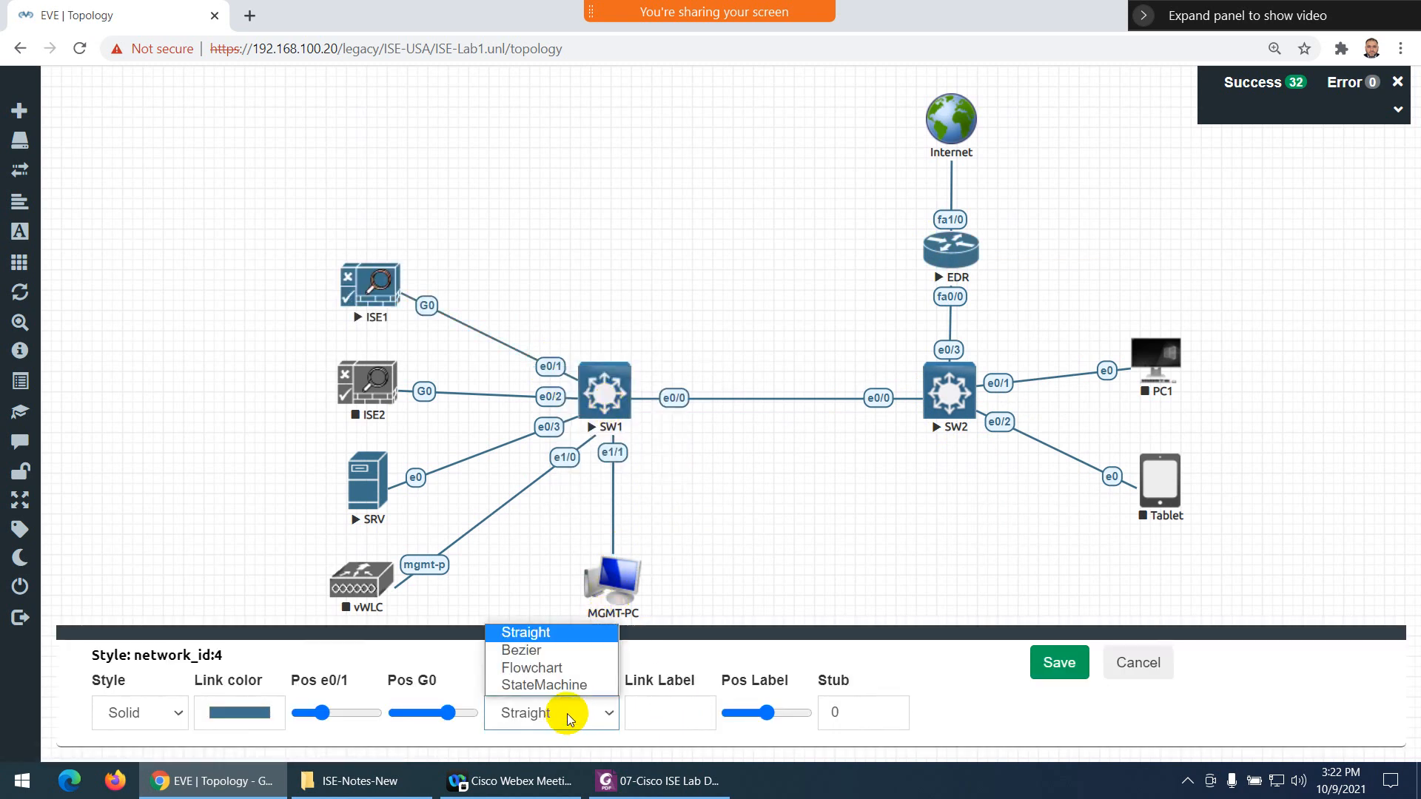
{"action": "left_click", "coordinate": [547, 669]}
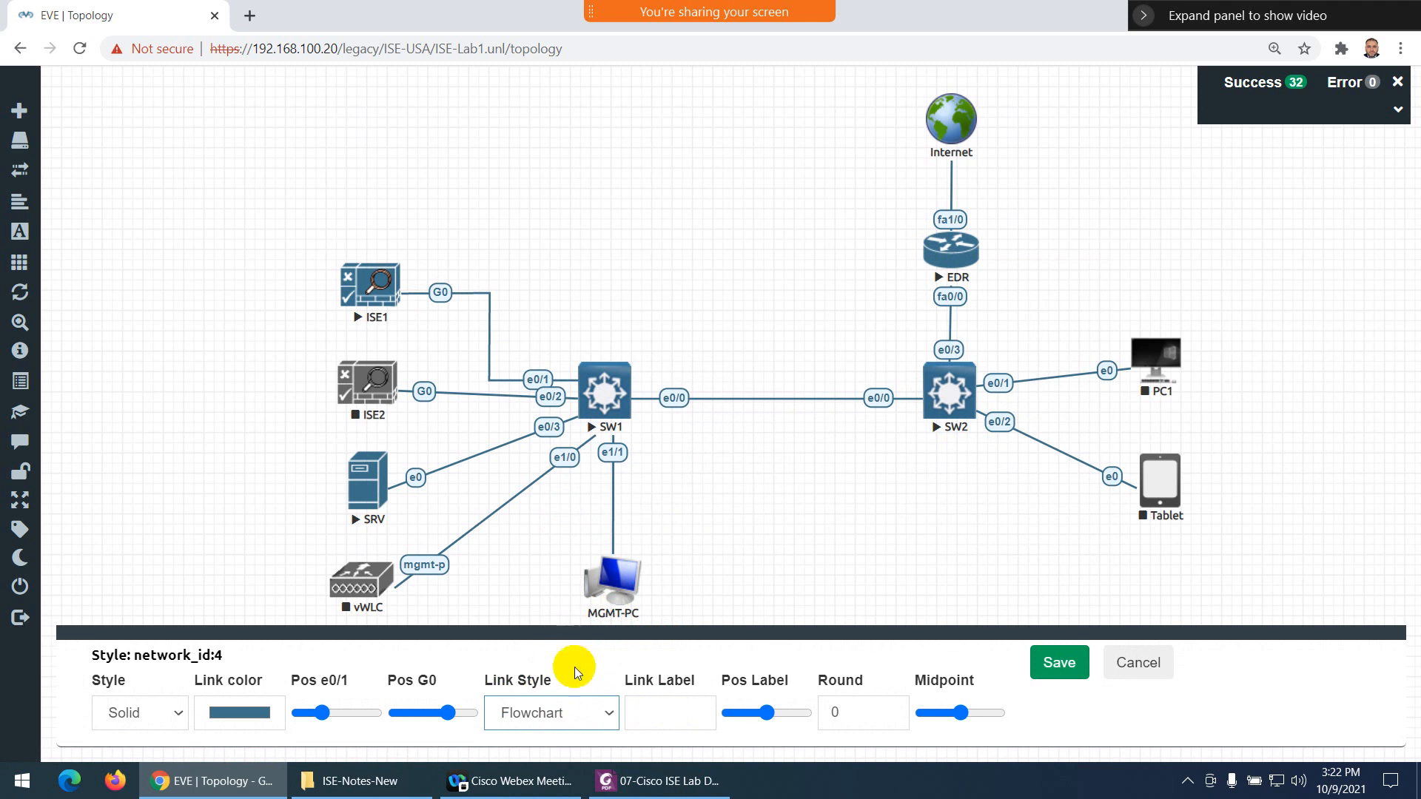
Try the Bezier link style on the SW1–ISE1 connection, and return it to Flowchart
{"action": "left_click", "coordinate": [551, 712]}
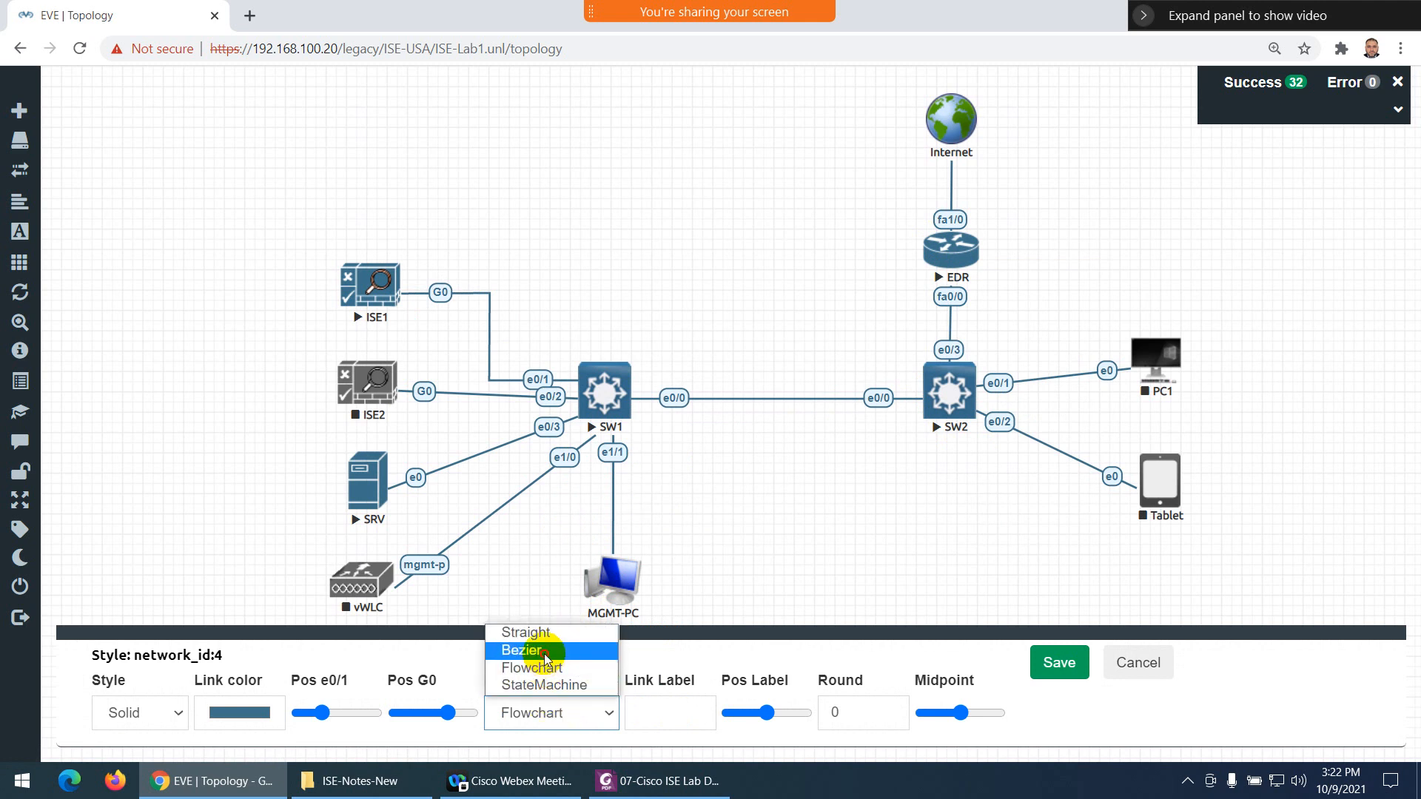
{"action": "left_click", "coordinate": [537, 651]}
{"action": "left_click", "coordinate": [538, 714]}
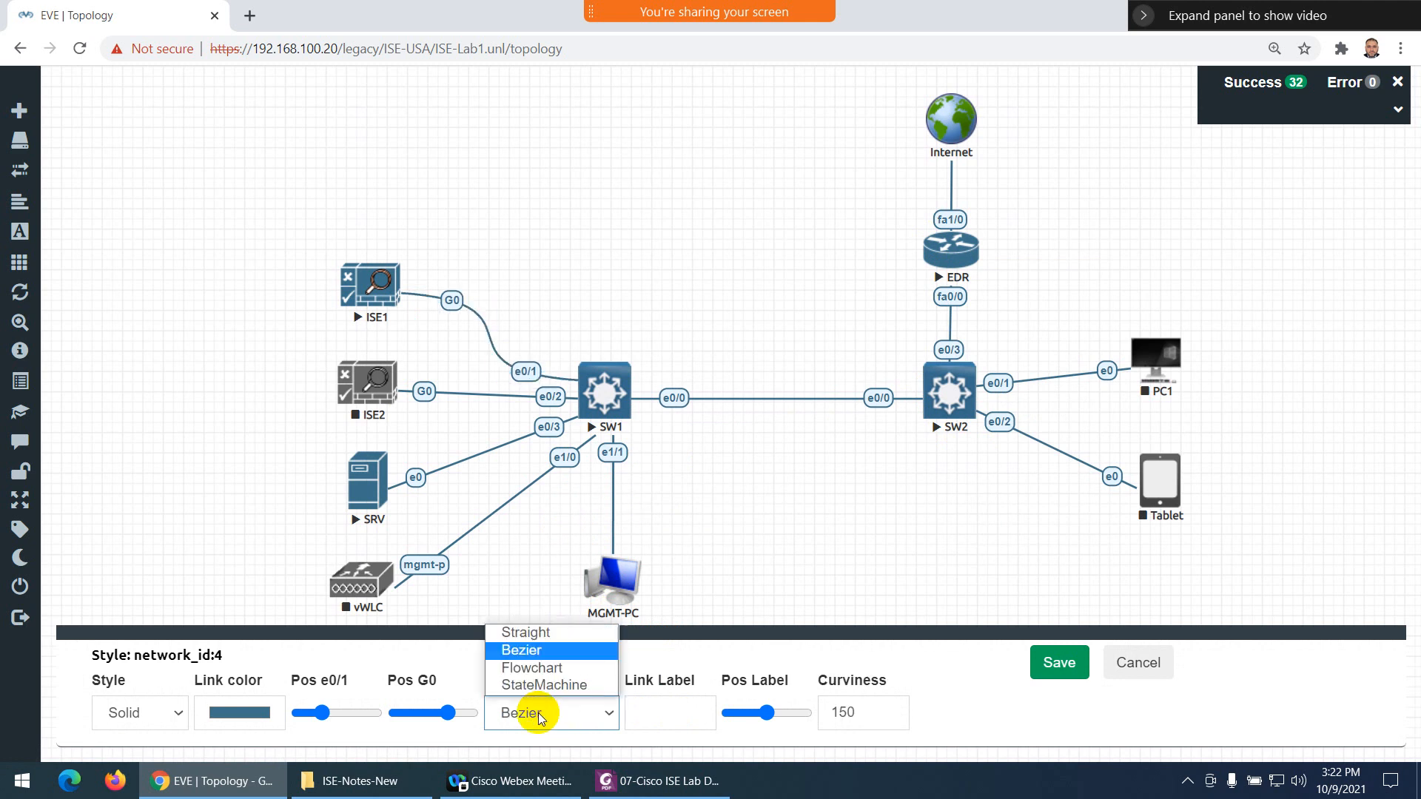
{"action": "left_click", "coordinate": [543, 668]}
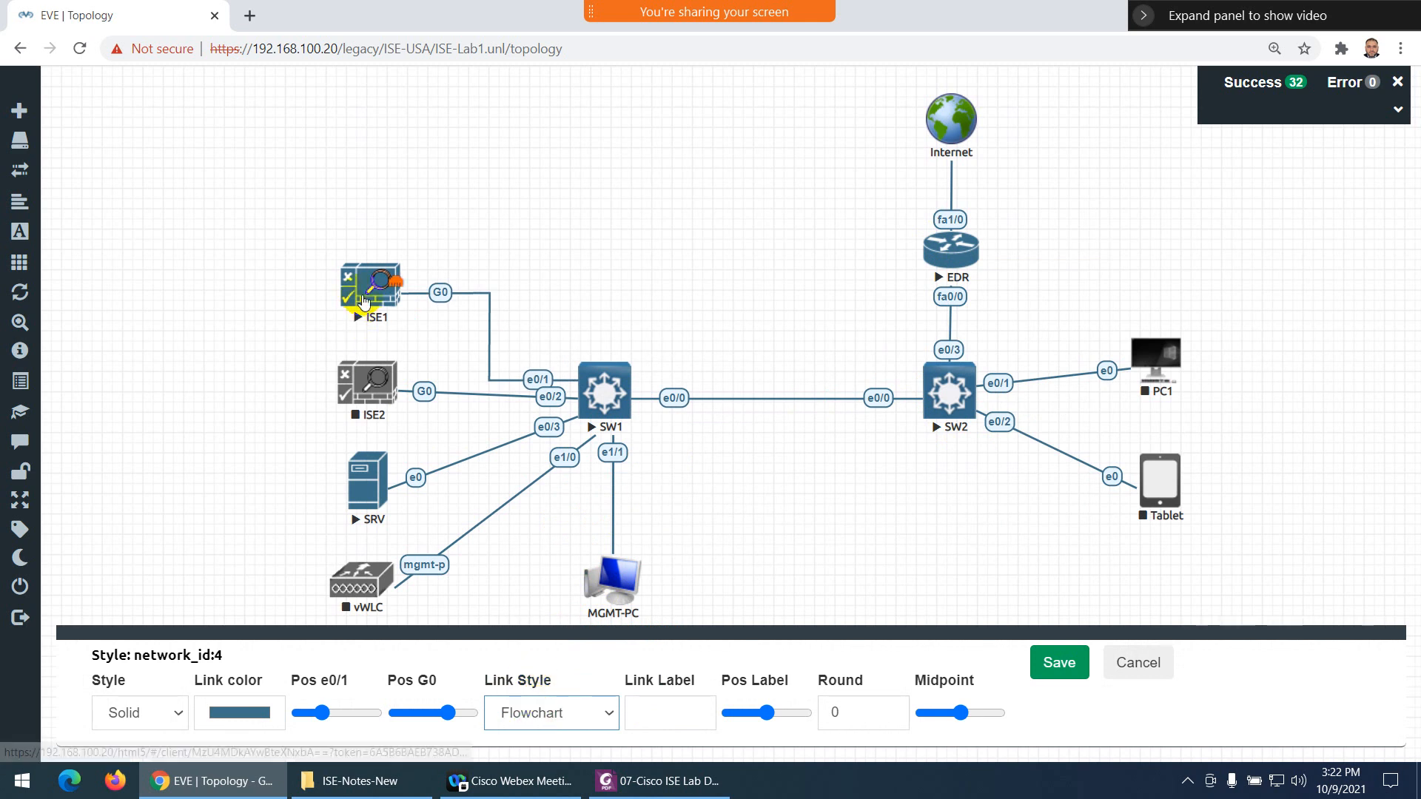
Move ISE1 higher on the canvas, well above SW1, and save the connection's style
{"action": "left_click_drag", "start_coordinate": [368, 290], "coordinate": [363, 227]}
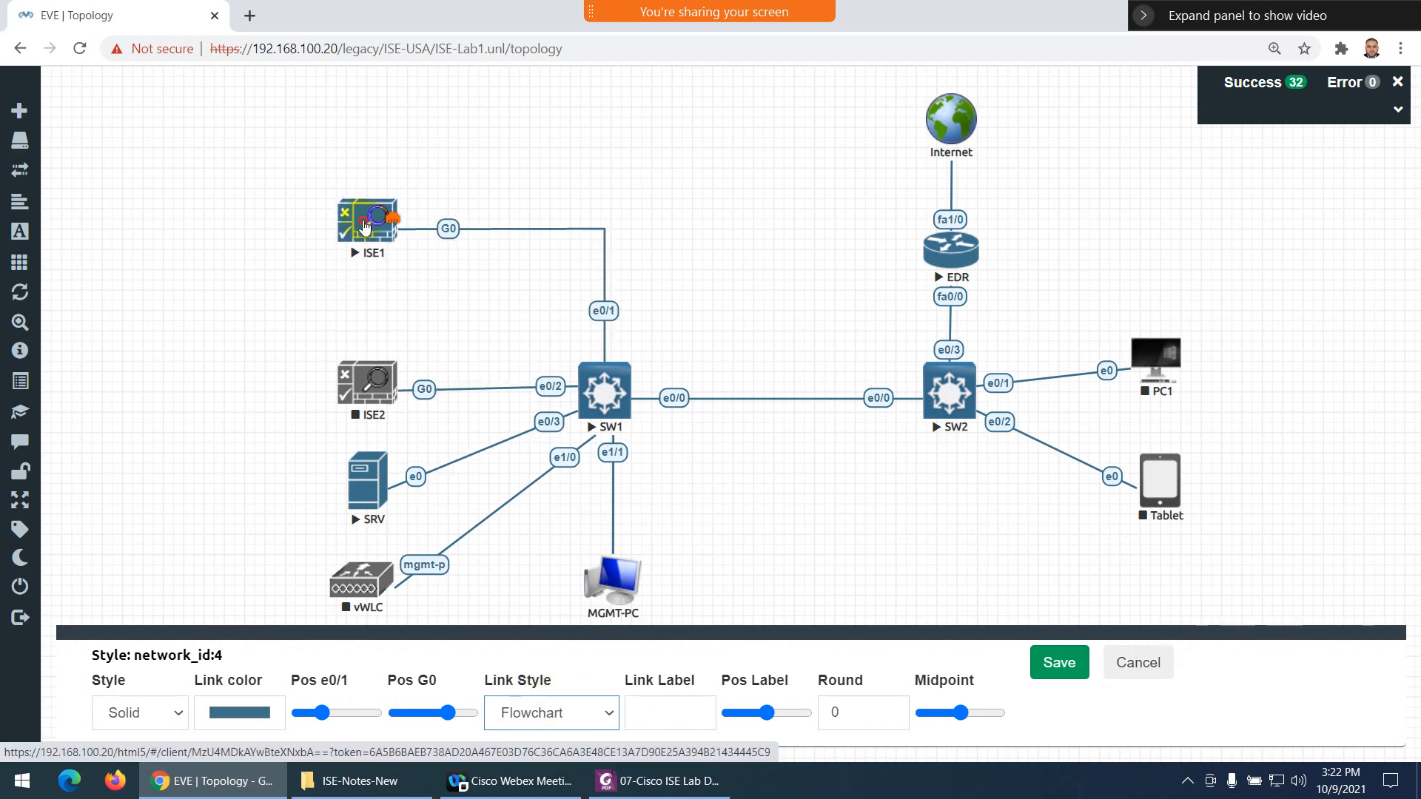
{"action": "left_click", "coordinate": [1059, 662]}
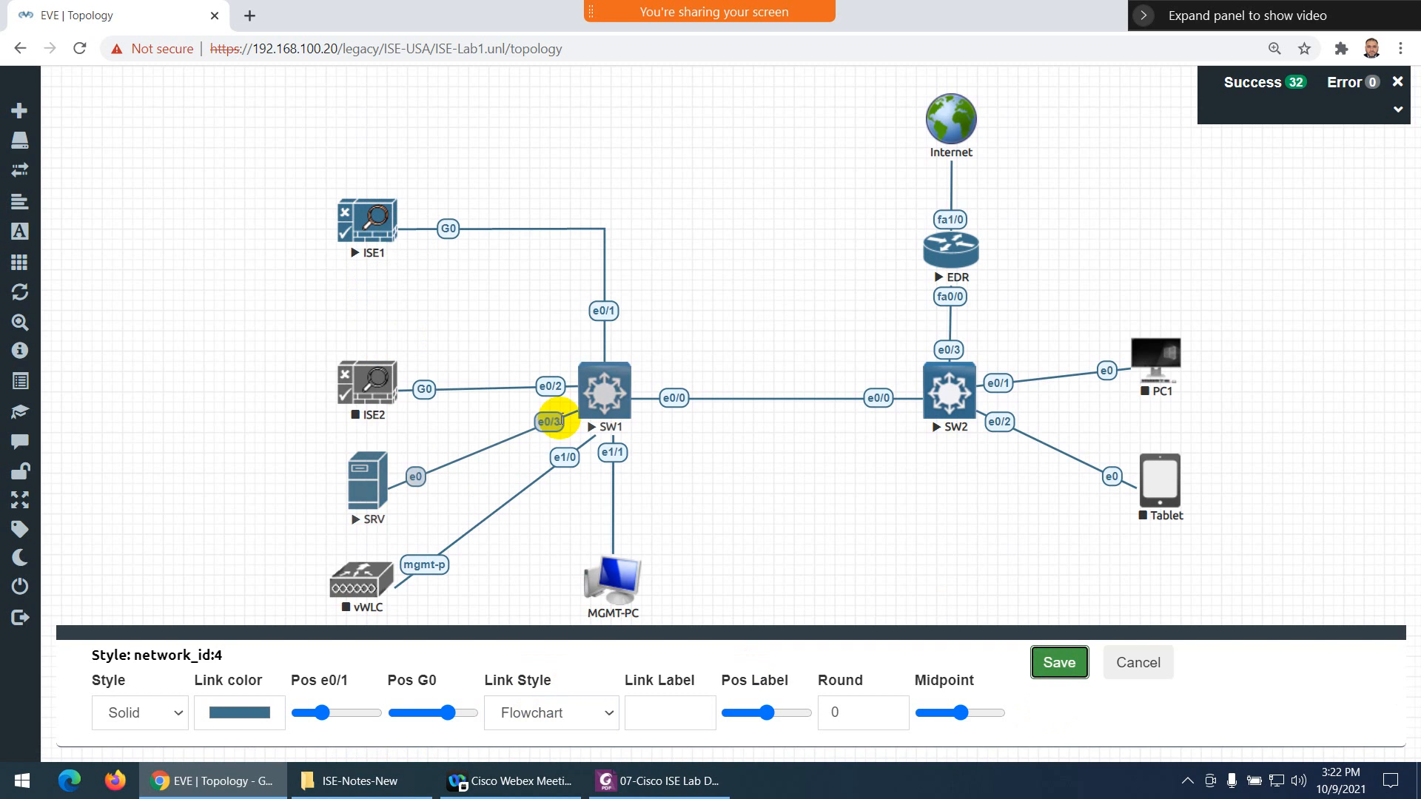
Set the SW1 e0/2 to ISE2 G0 connection's link style to Bezier, save it, and move ISE2 up toward ISE1
{"action": "left_click_drag", "start_coordinate": [372, 396], "coordinate": [372, 370]}
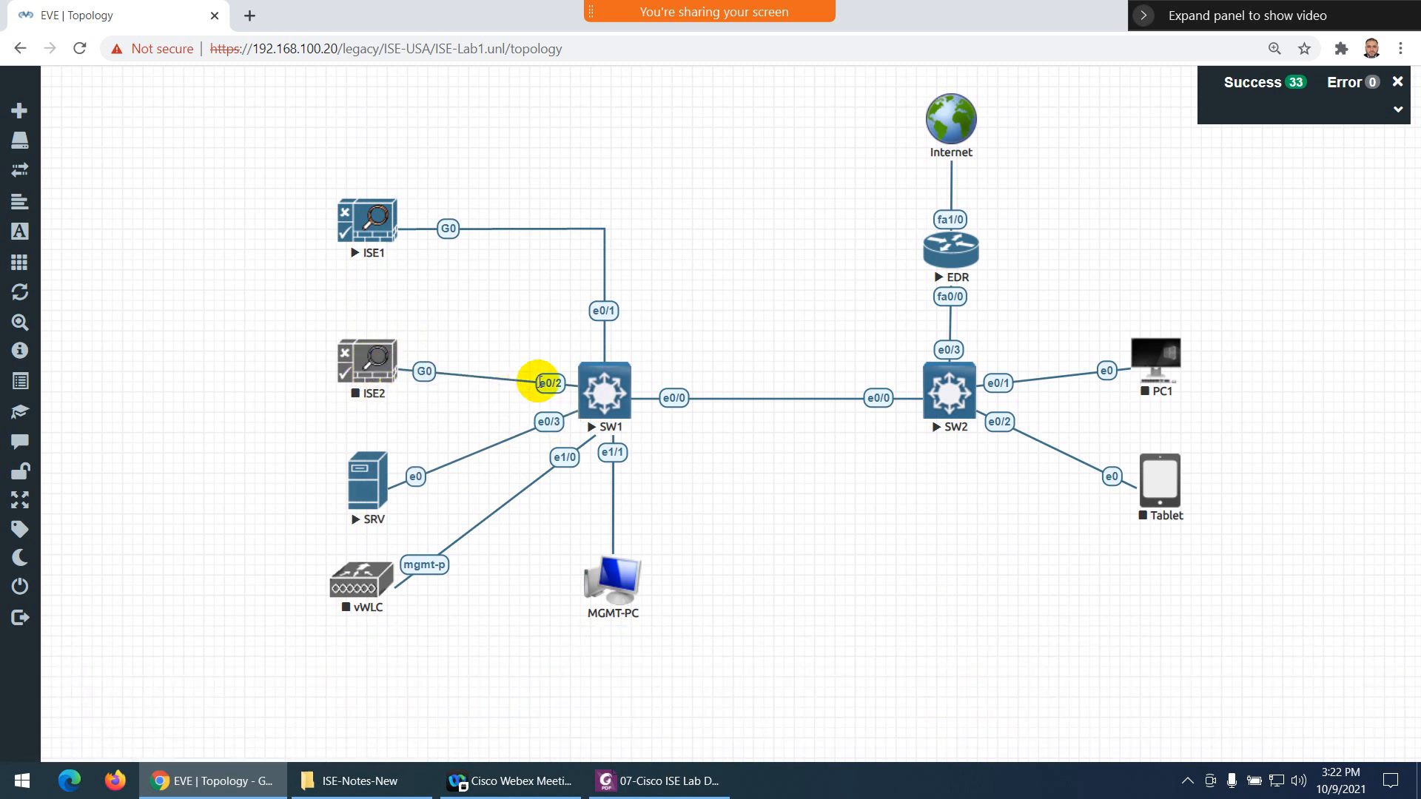
{"action": "right_click", "coordinate": [550, 383]}
{"action": "left_click", "coordinate": [579, 428]}
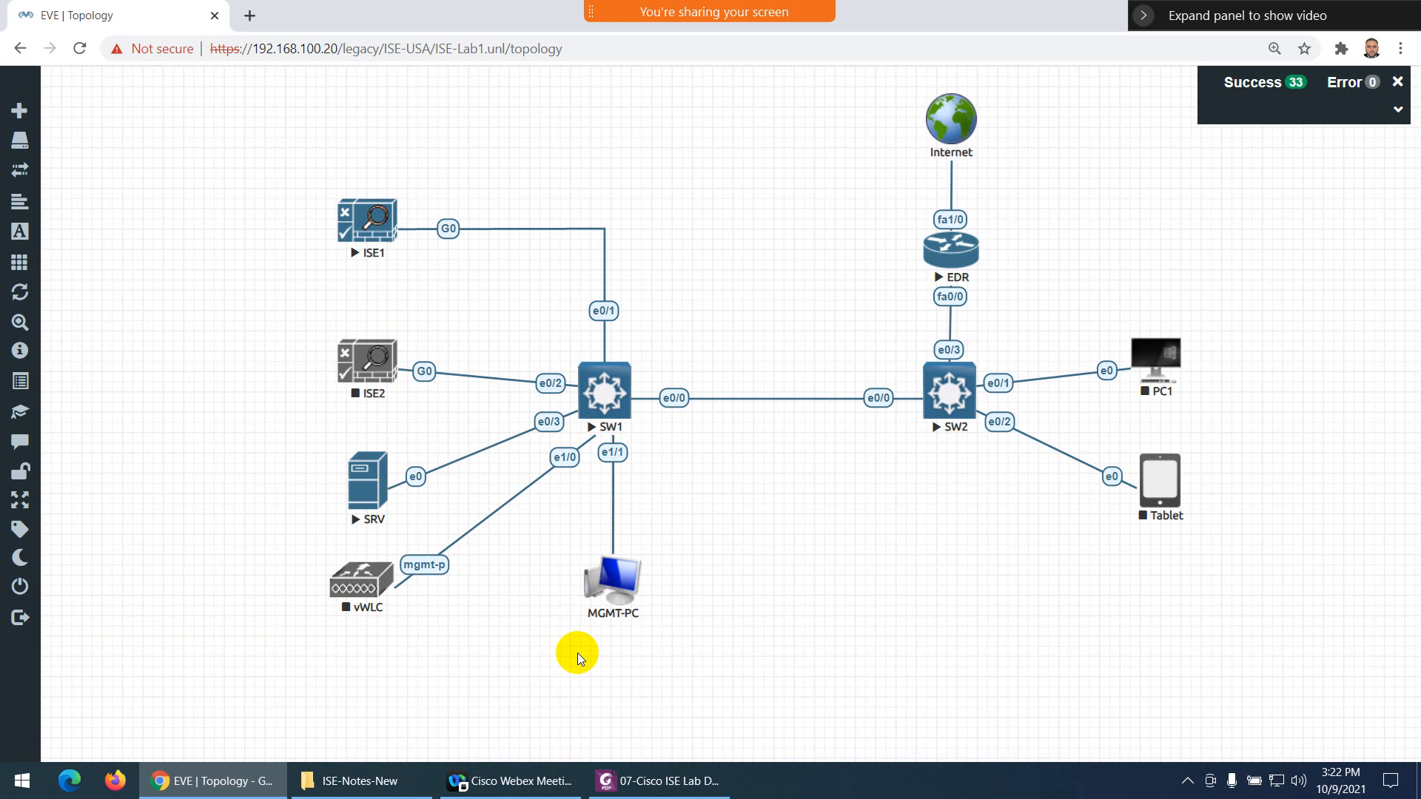
{"action": "left_click", "coordinate": [555, 716]}
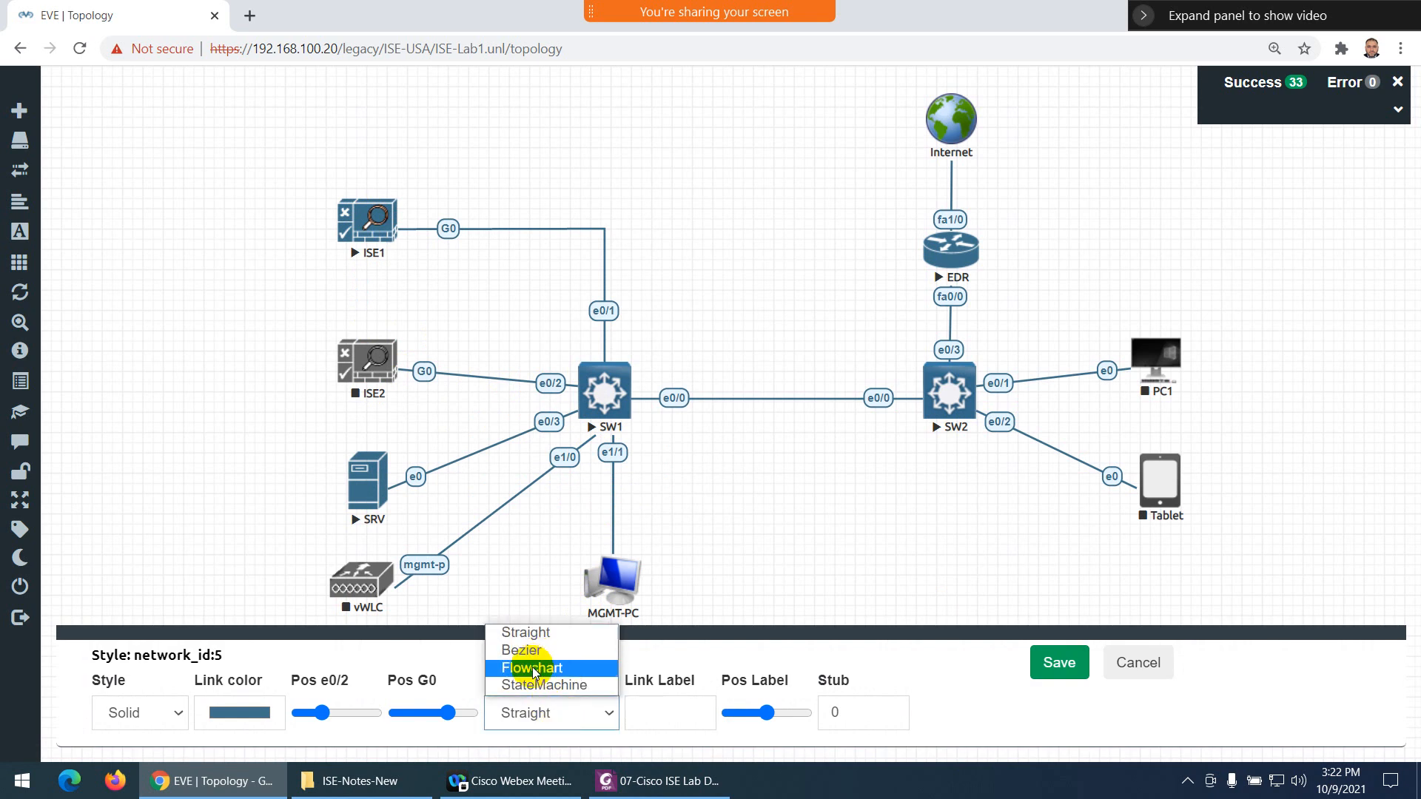
{"action": "left_click", "coordinate": [533, 650]}
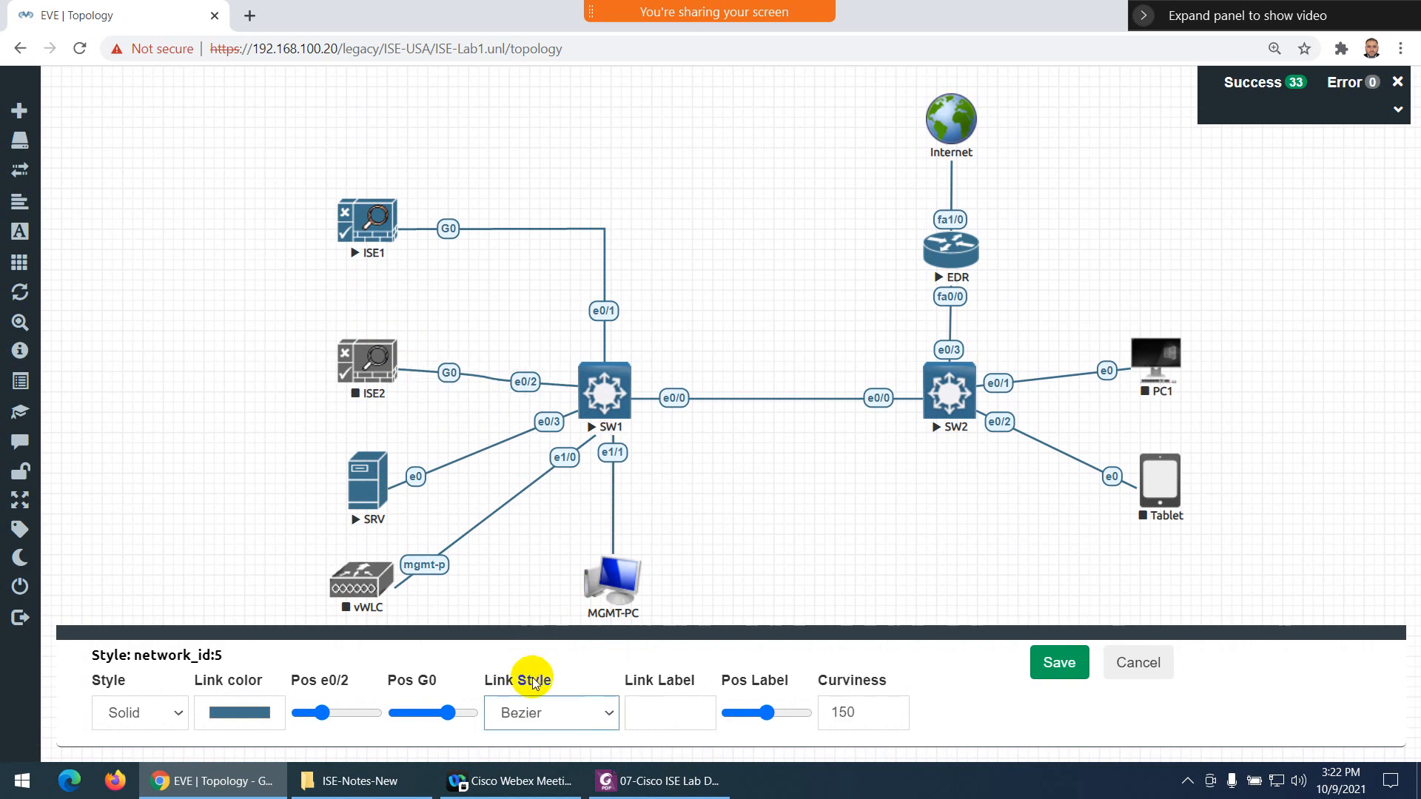
{"action": "left_click", "coordinate": [1058, 664]}
{"action": "left_click_drag", "start_coordinate": [363, 363], "coordinate": [360, 322]}
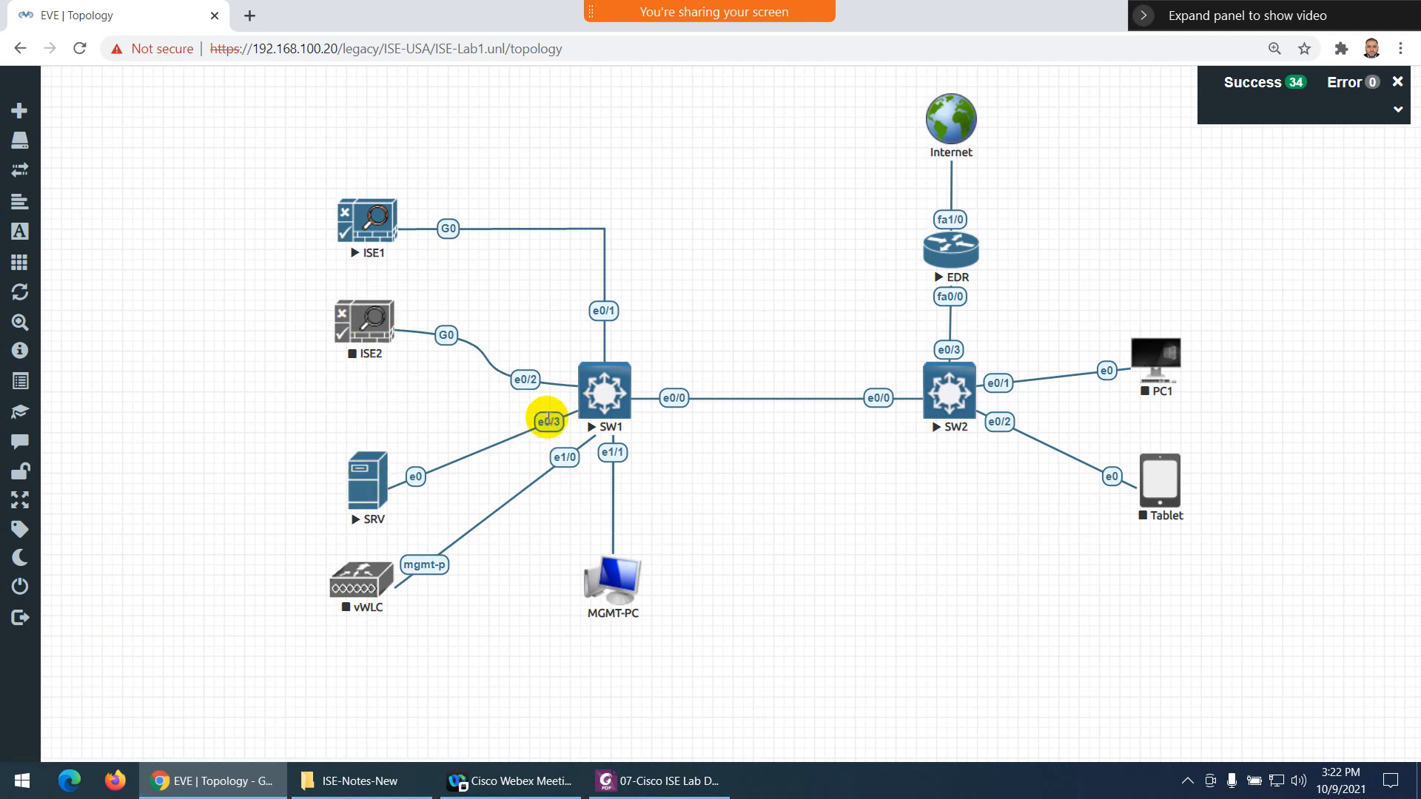
Set the SW1 e0/3 to SRV e0 connection's link style to Bezier, save it, and move SRV slightly up toward ISE2
{"action": "right_click", "coordinate": [556, 418]}
{"action": "left_click", "coordinate": [581, 463]}
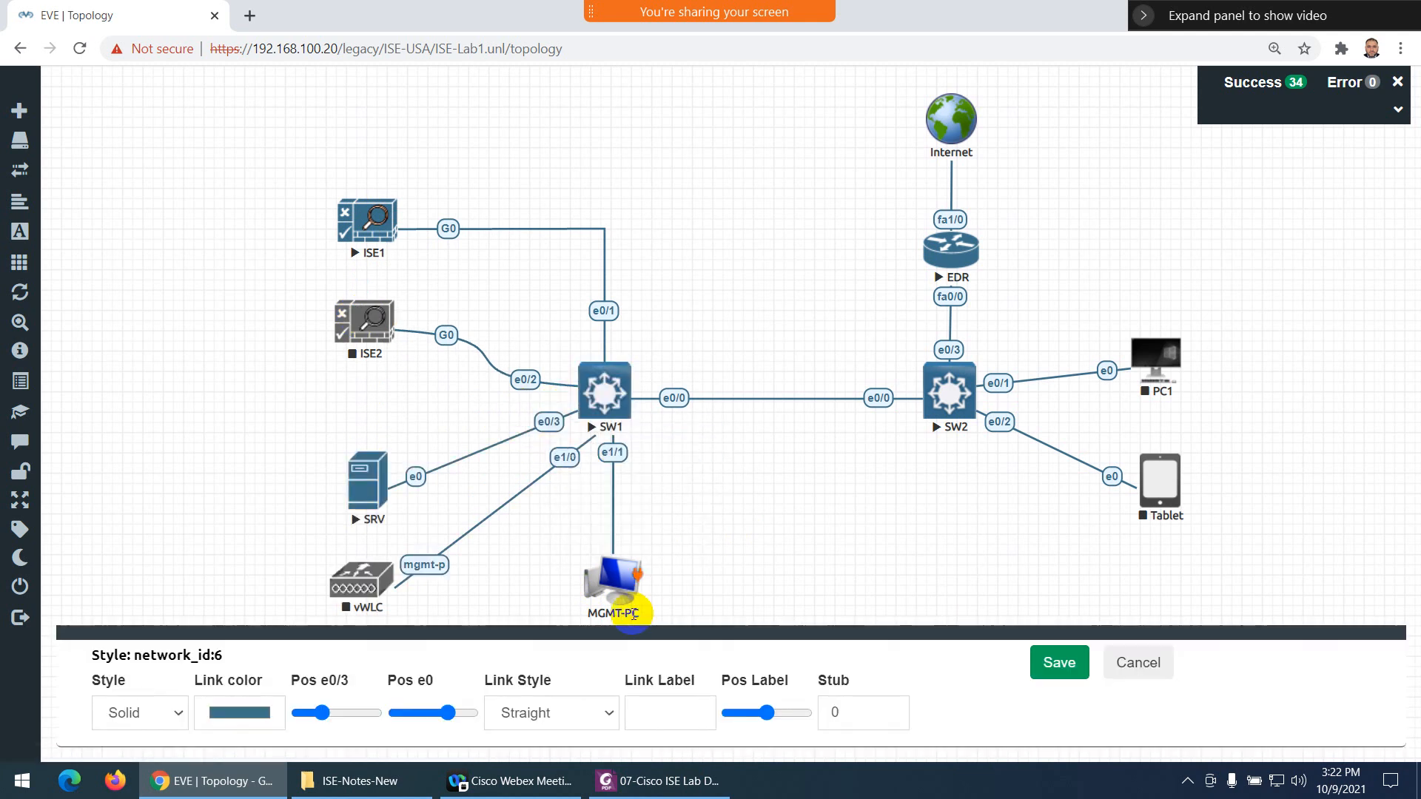
{"action": "left_click", "coordinate": [572, 711]}
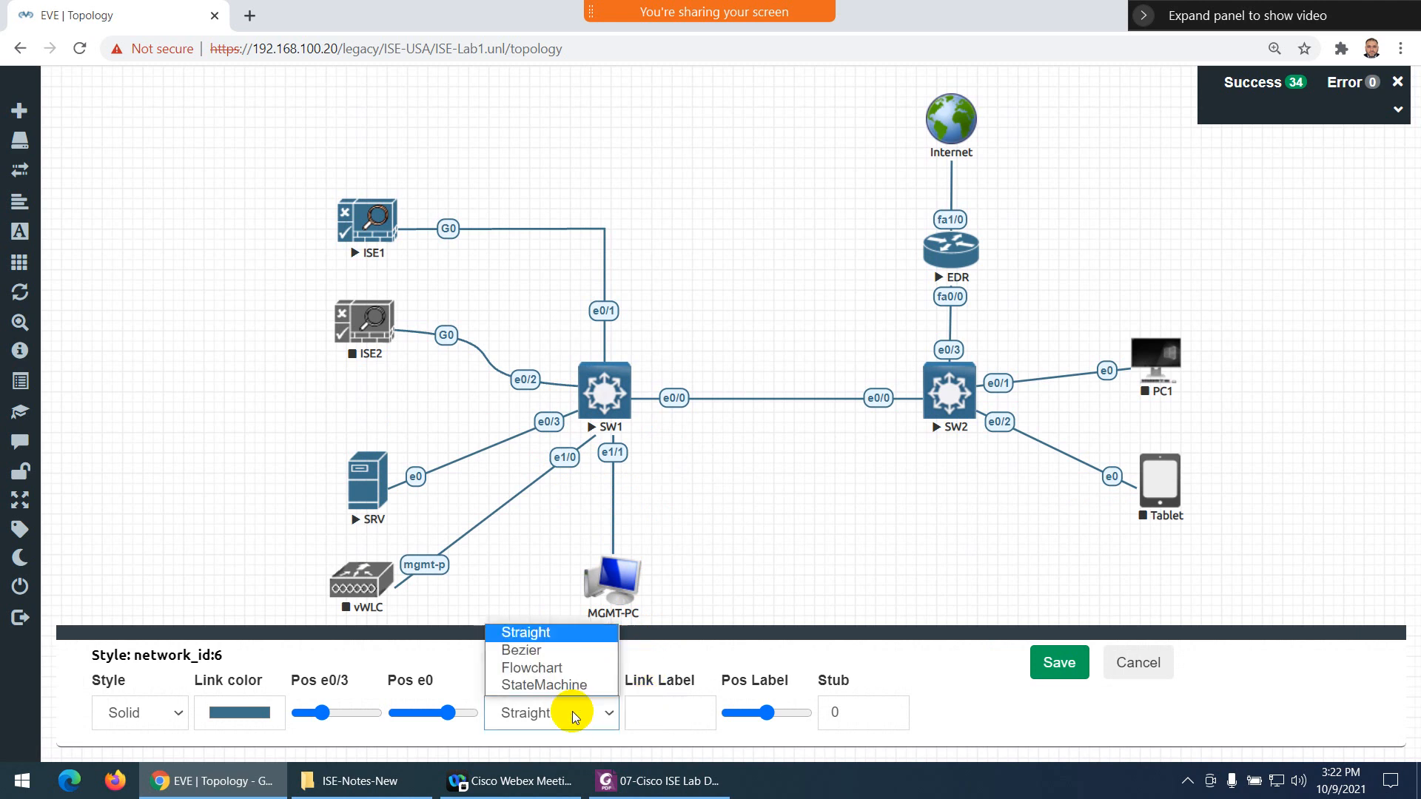
{"action": "left_click", "coordinate": [537, 651]}
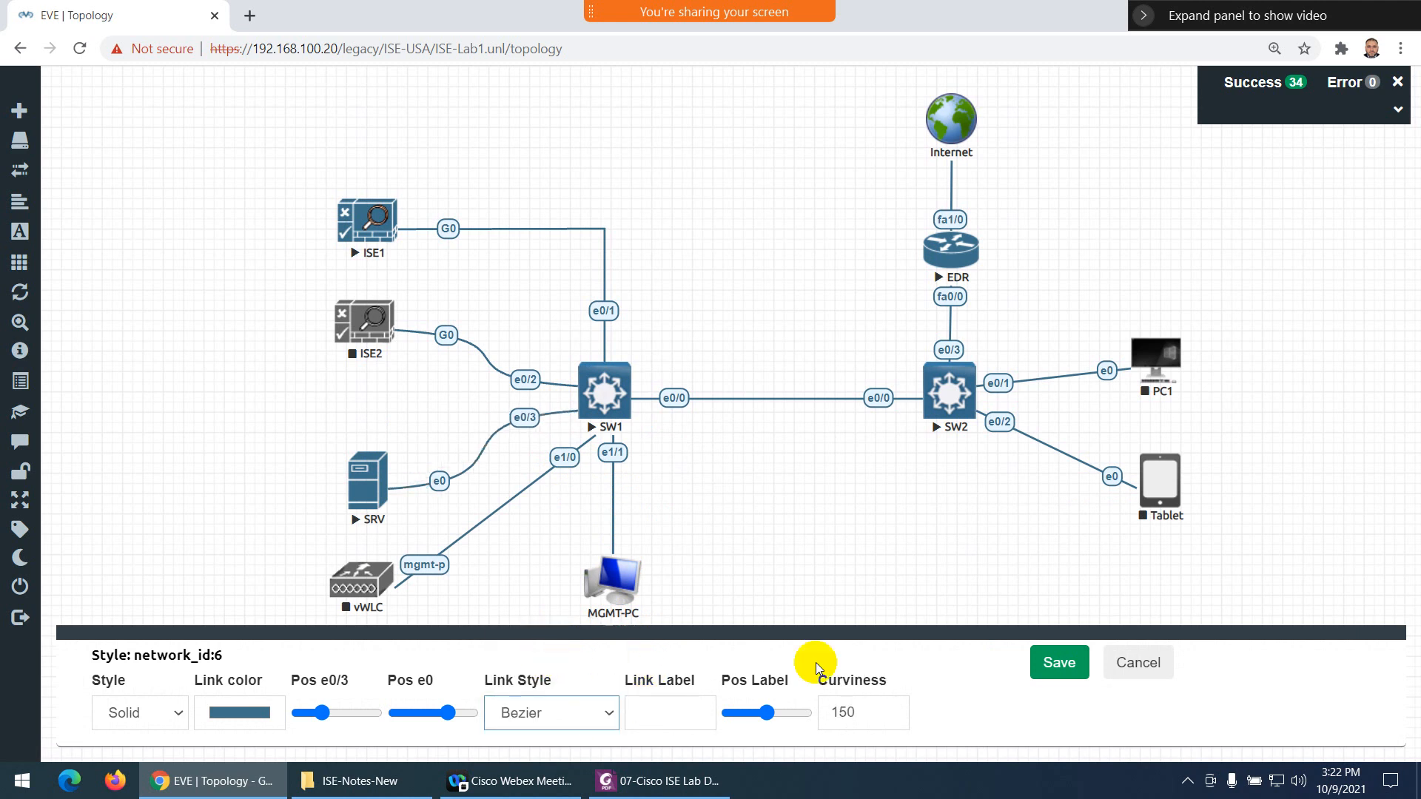
{"action": "left_click", "coordinate": [1061, 662]}
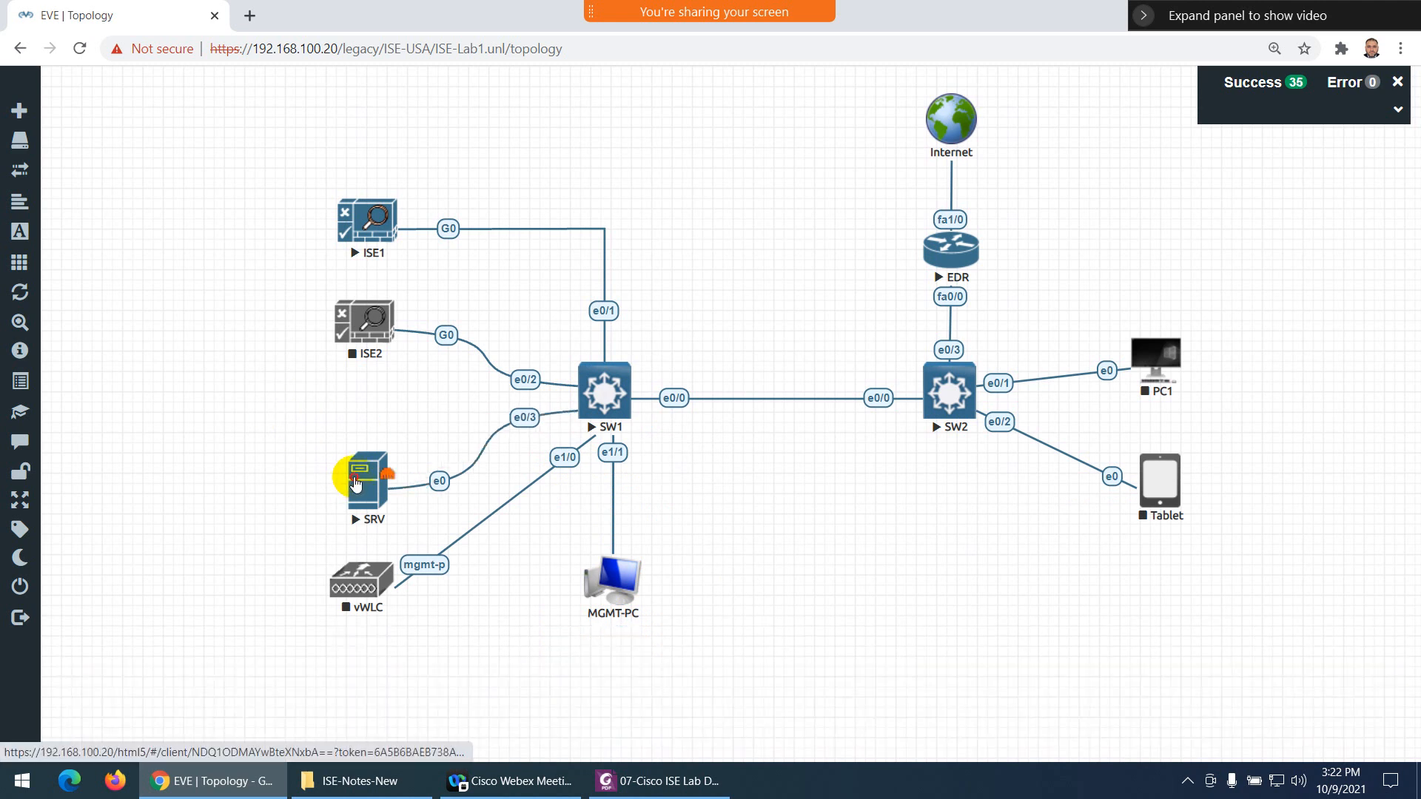
{"action": "left_click_drag", "start_coordinate": [358, 476], "coordinate": [346, 450]}
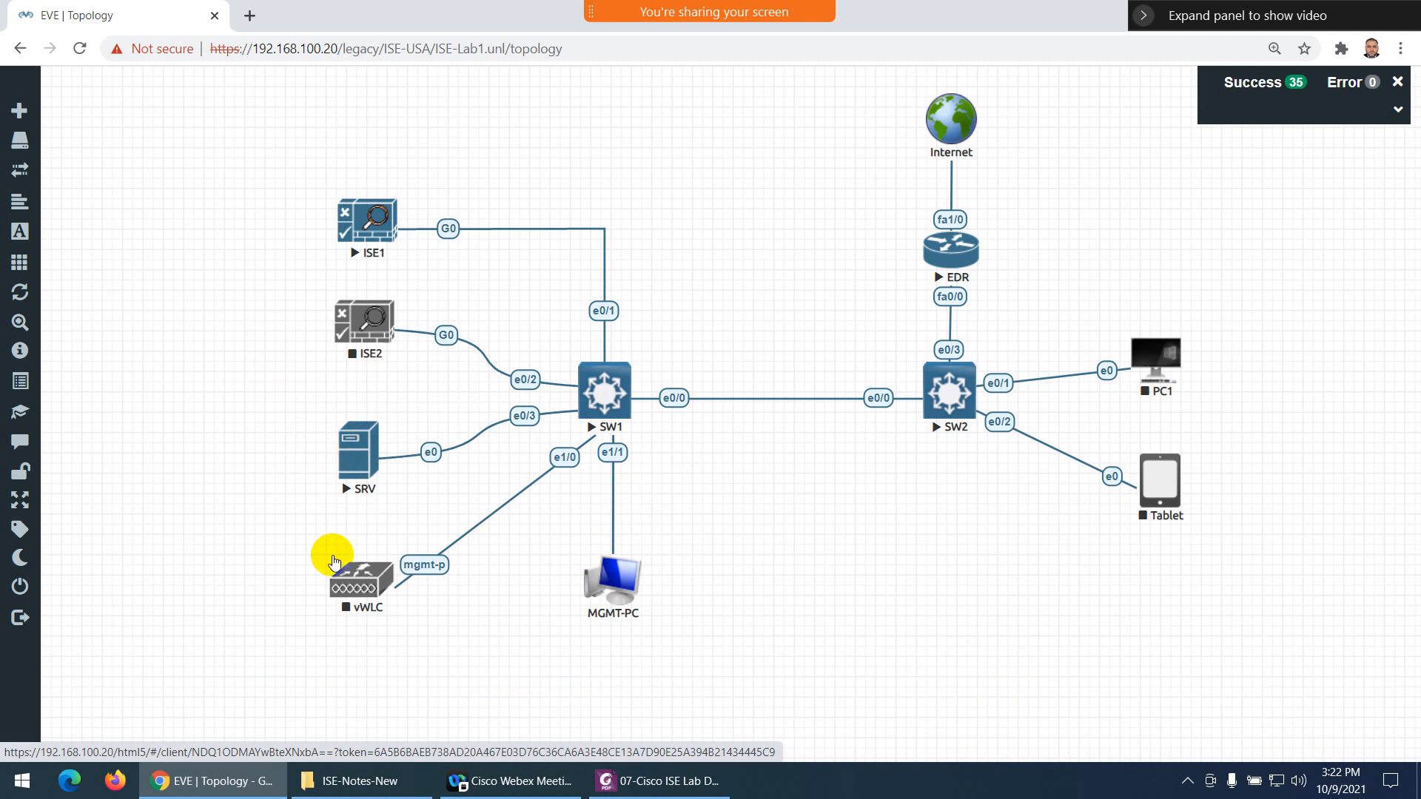
Set the link style of the connection between SW1 e1/0 and the vWLC management port to Flowchart and save it
{"action": "right_click", "coordinate": [433, 560]}
{"action": "left_click", "coordinate": [488, 596]}
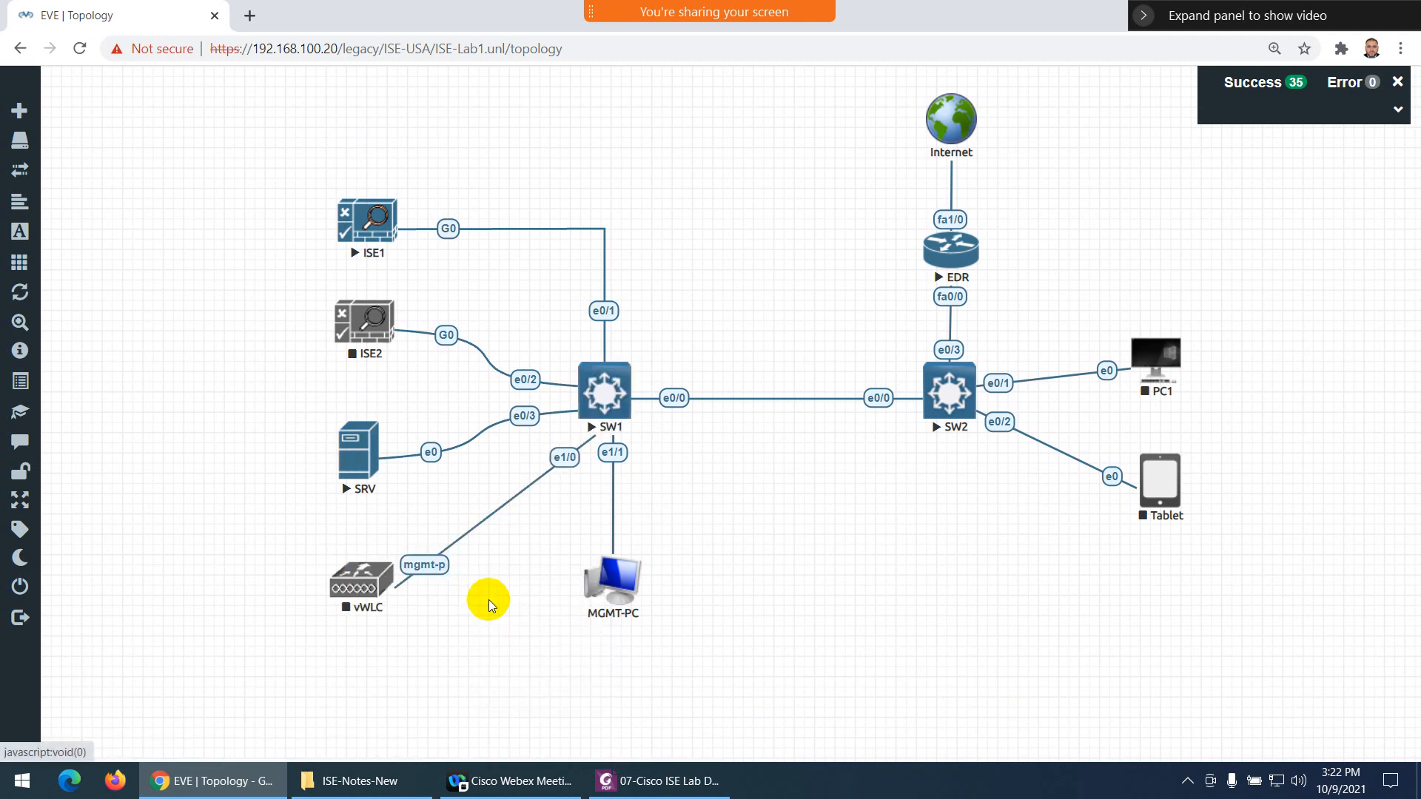
{"action": "left_click", "coordinate": [574, 710]}
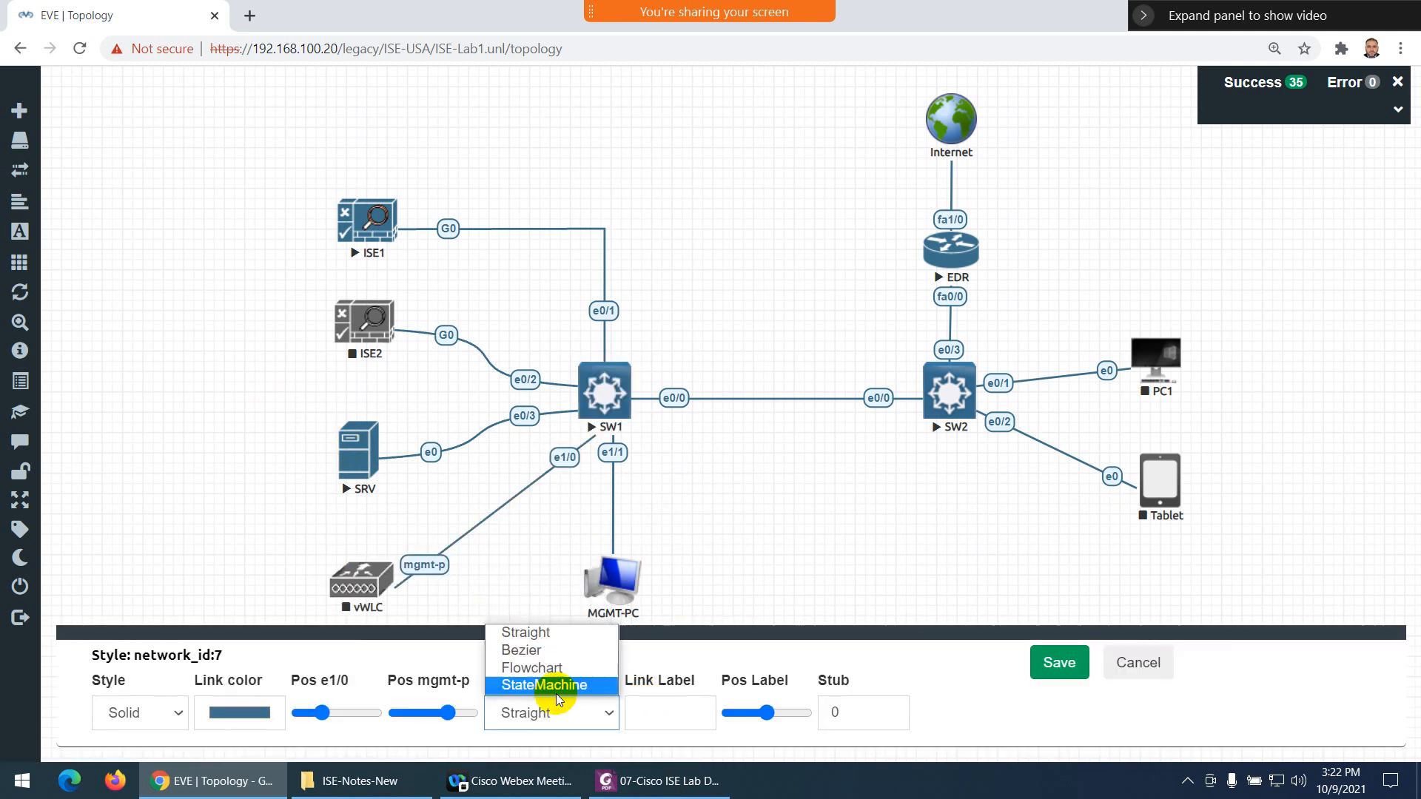
{"action": "left_click", "coordinate": [544, 667]}
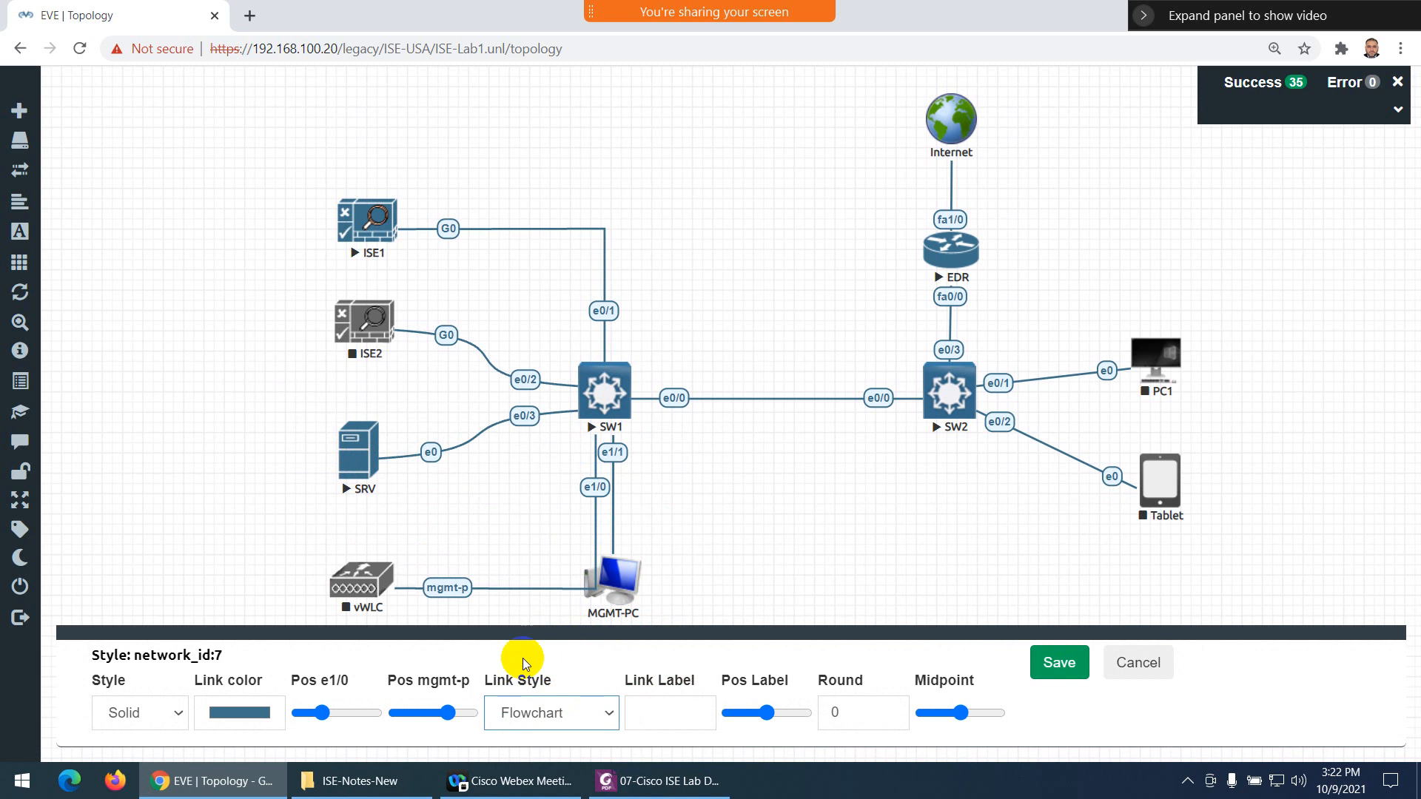
{"action": "left_click", "coordinate": [1039, 663]}
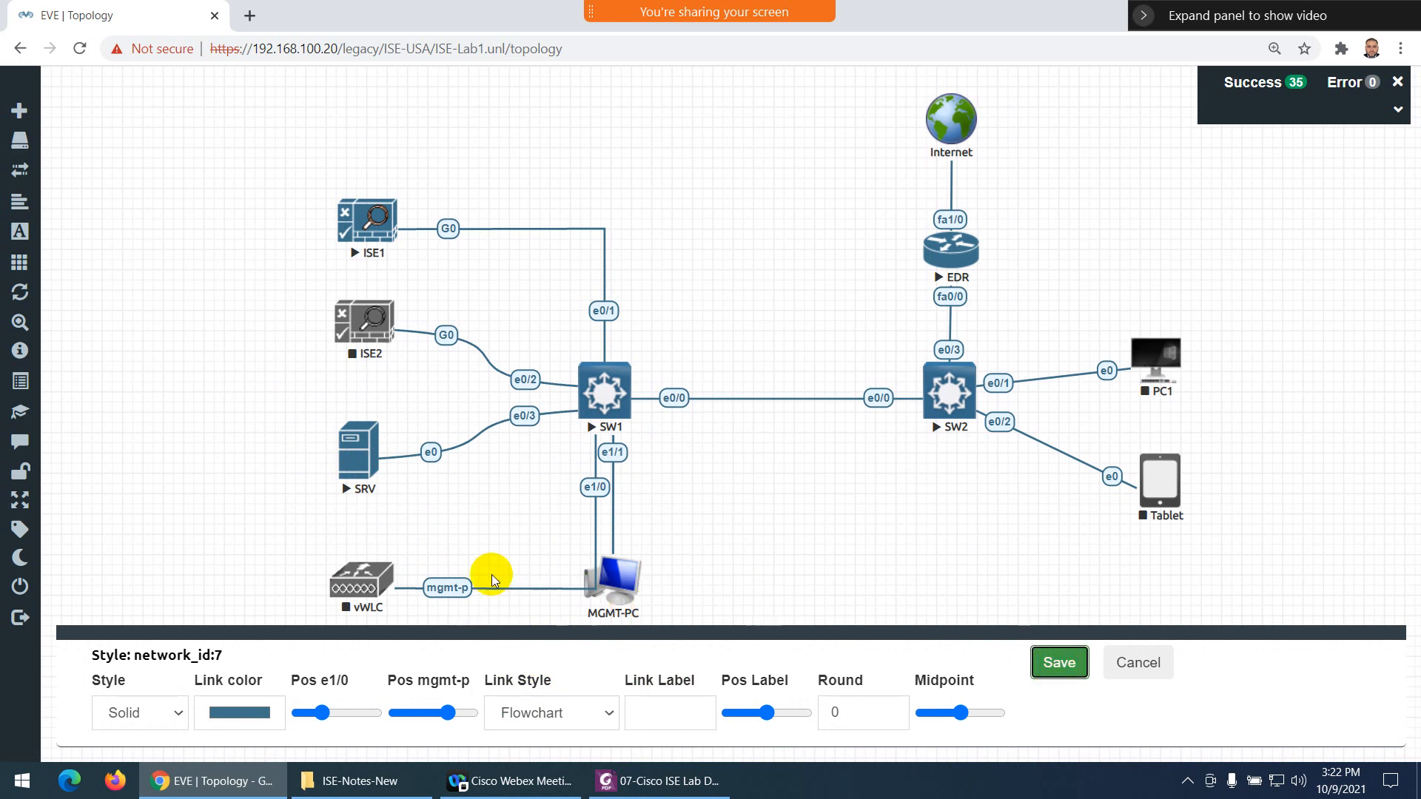
Set the SW1 e1/1 to MGMT-PC connection's link style to Flowchart, save it, and move MGMT-PC sideways away from vWLC, almost below SW2
{"action": "left_click_drag", "start_coordinate": [644, 585], "coordinate": [770, 585]}
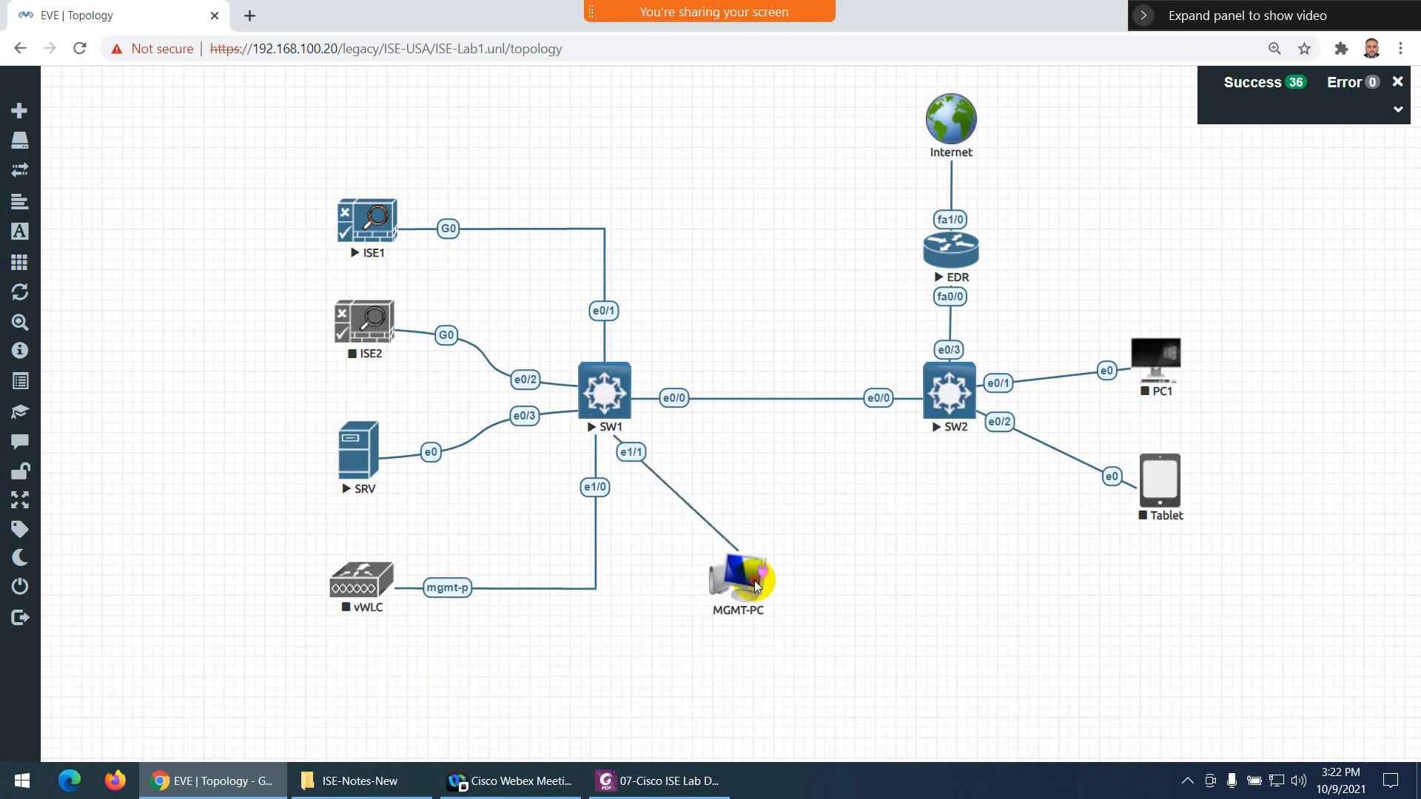
{"action": "right_click", "coordinate": [641, 477]}
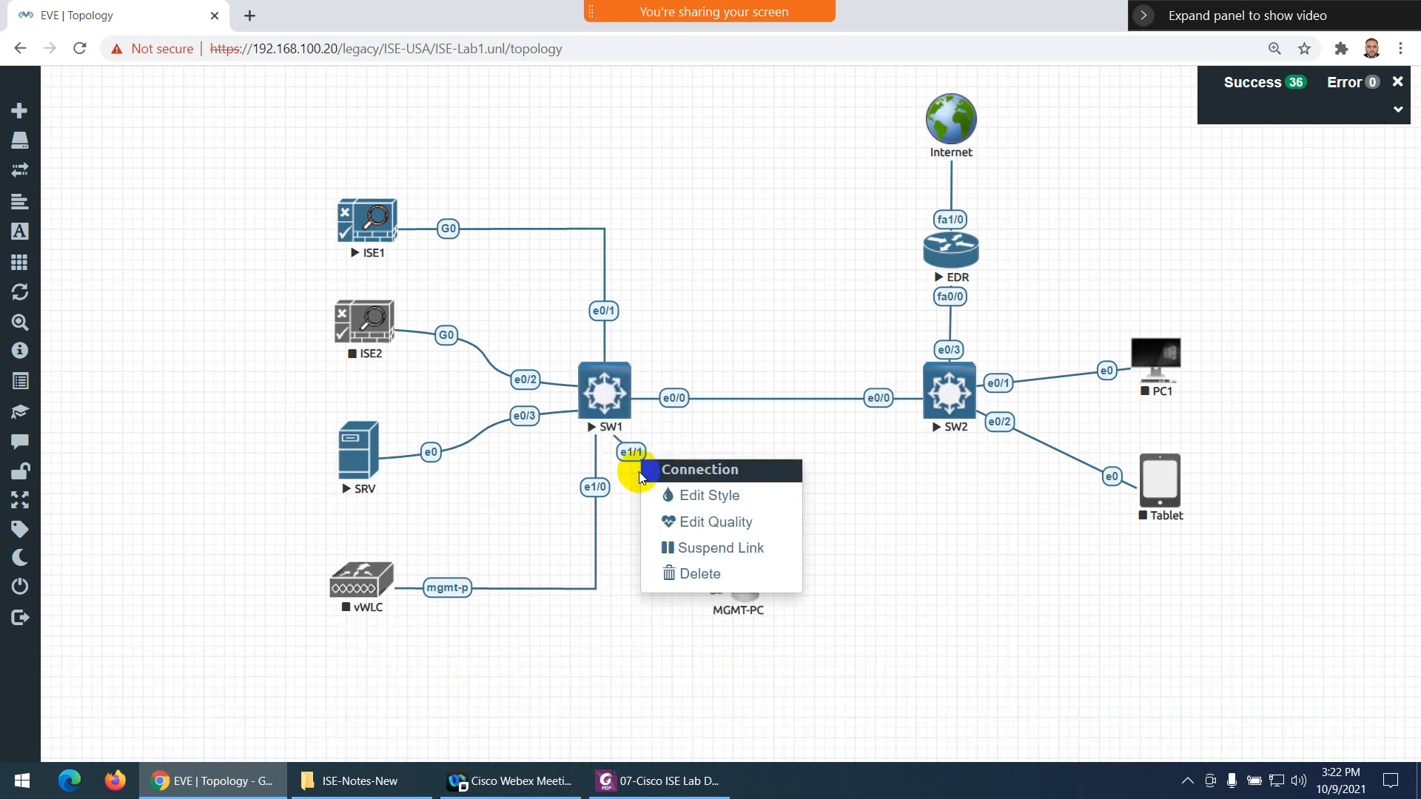
{"action": "left_click", "coordinate": [670, 495]}
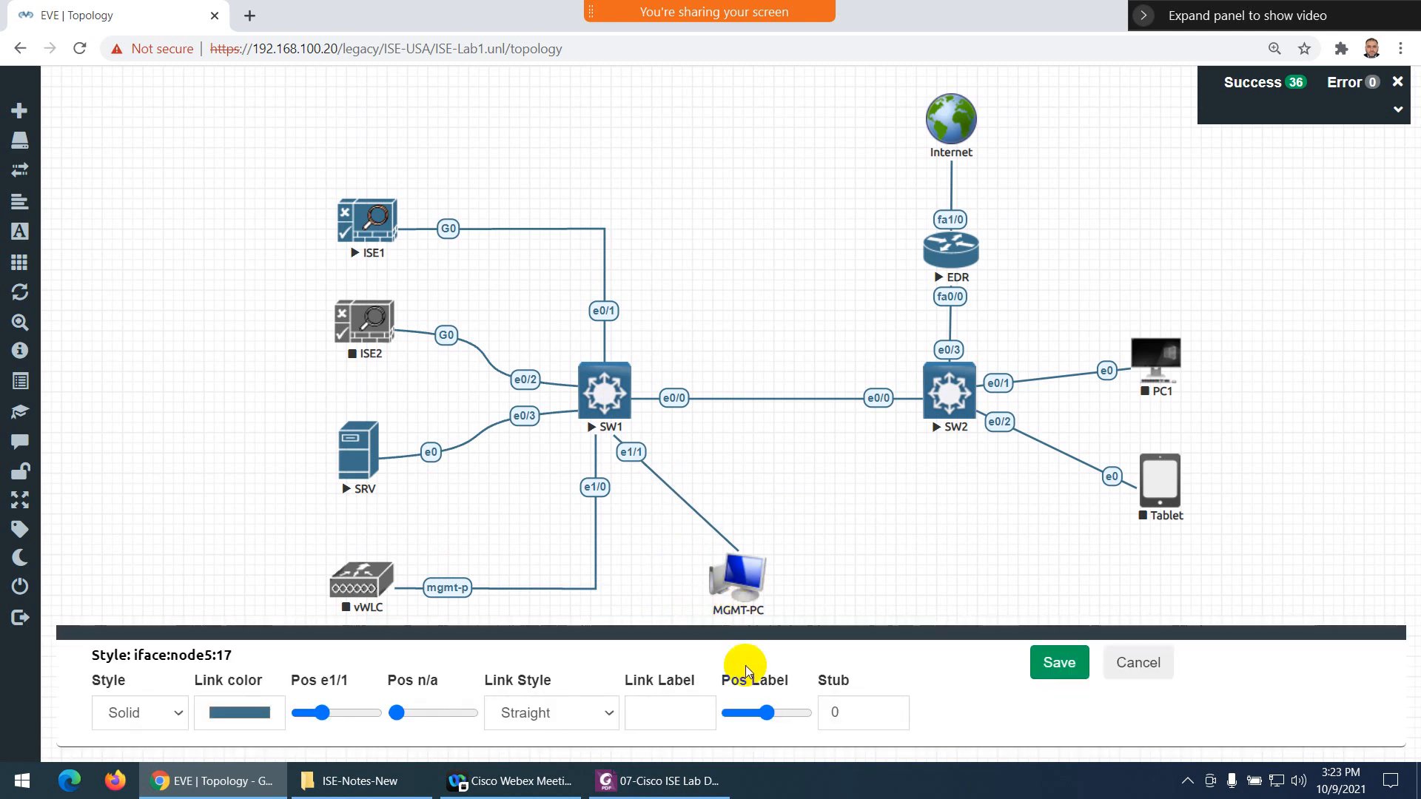
{"action": "left_click", "coordinate": [584, 714]}
{"action": "left_click", "coordinate": [542, 651]}
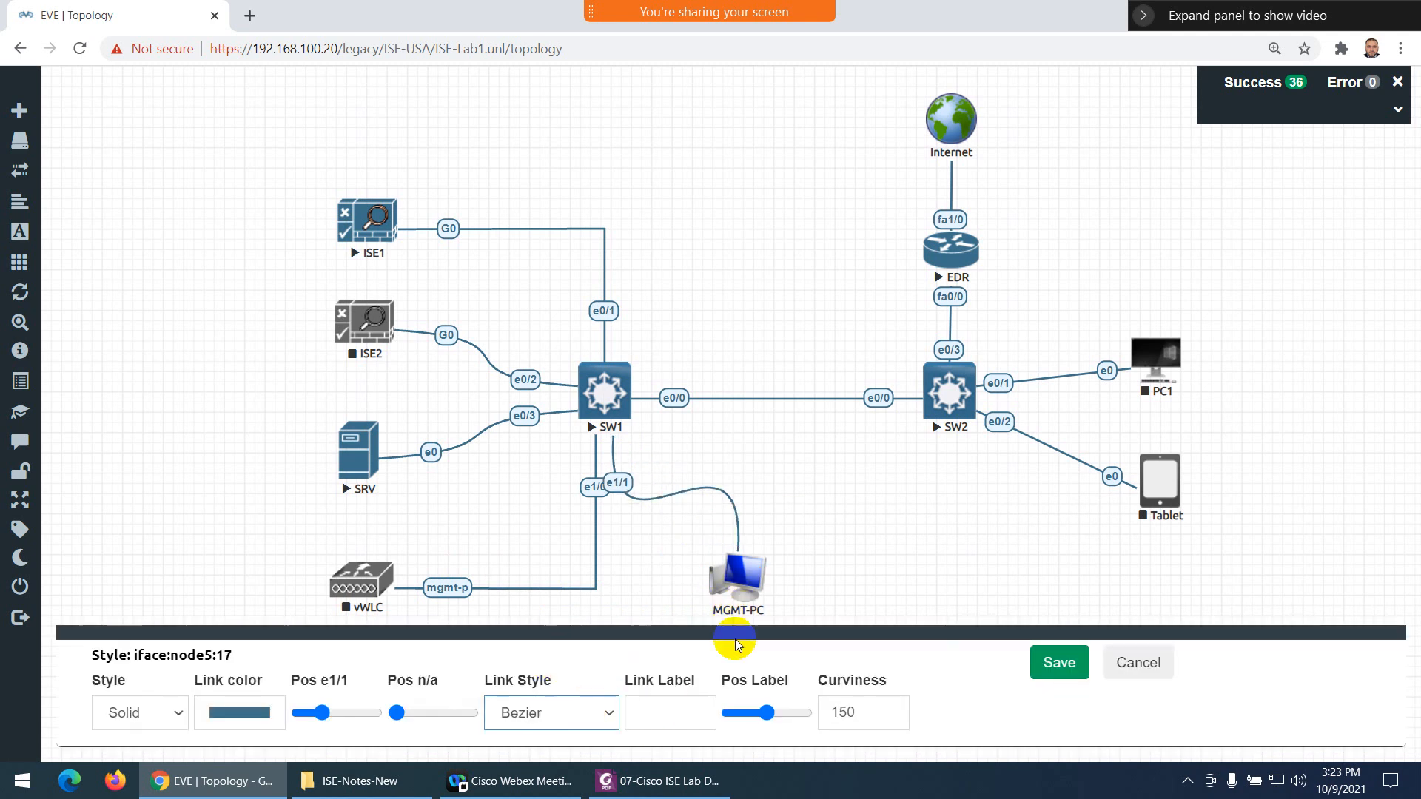
{"action": "left_click", "coordinate": [541, 720]}
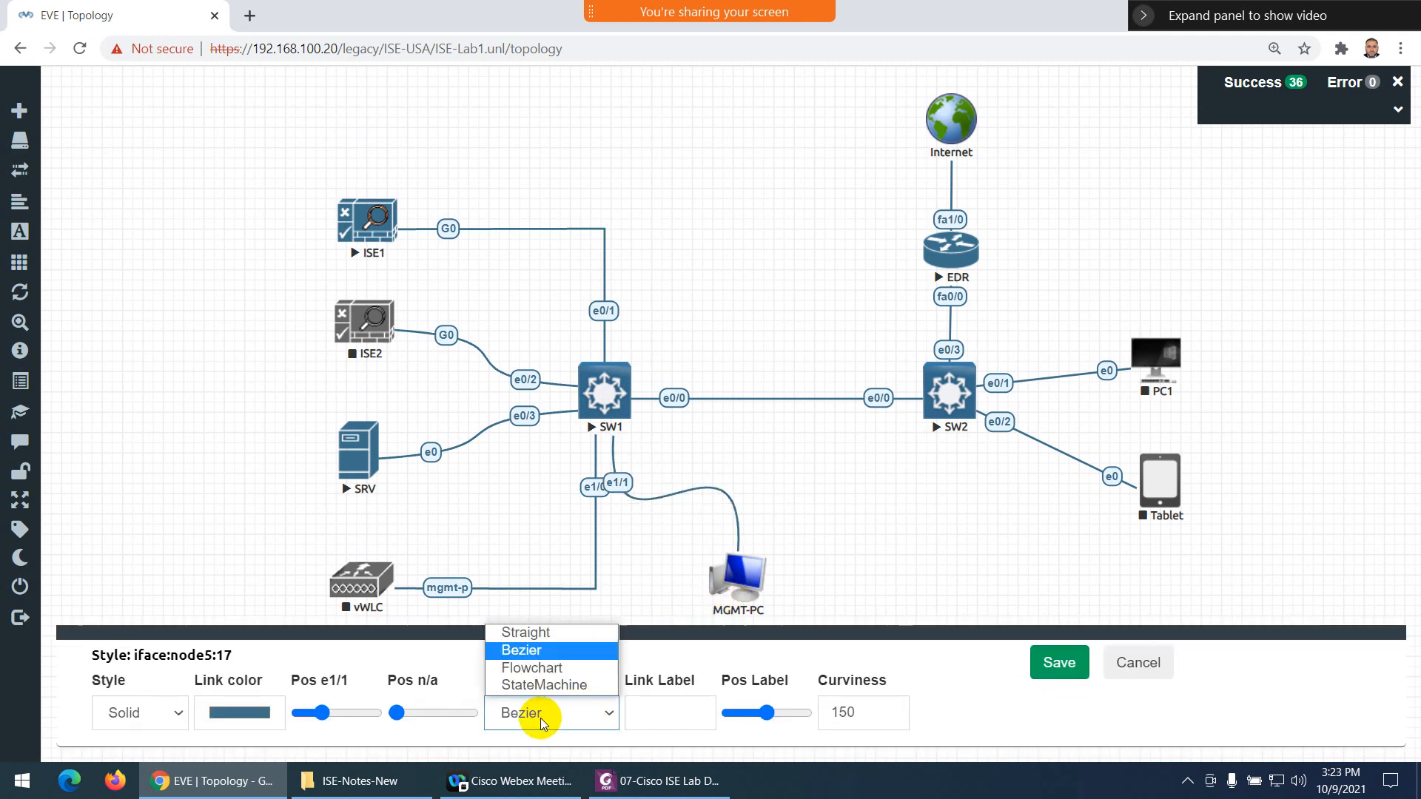
{"action": "left_click", "coordinate": [531, 668]}
{"action": "left_click", "coordinate": [1052, 664]}
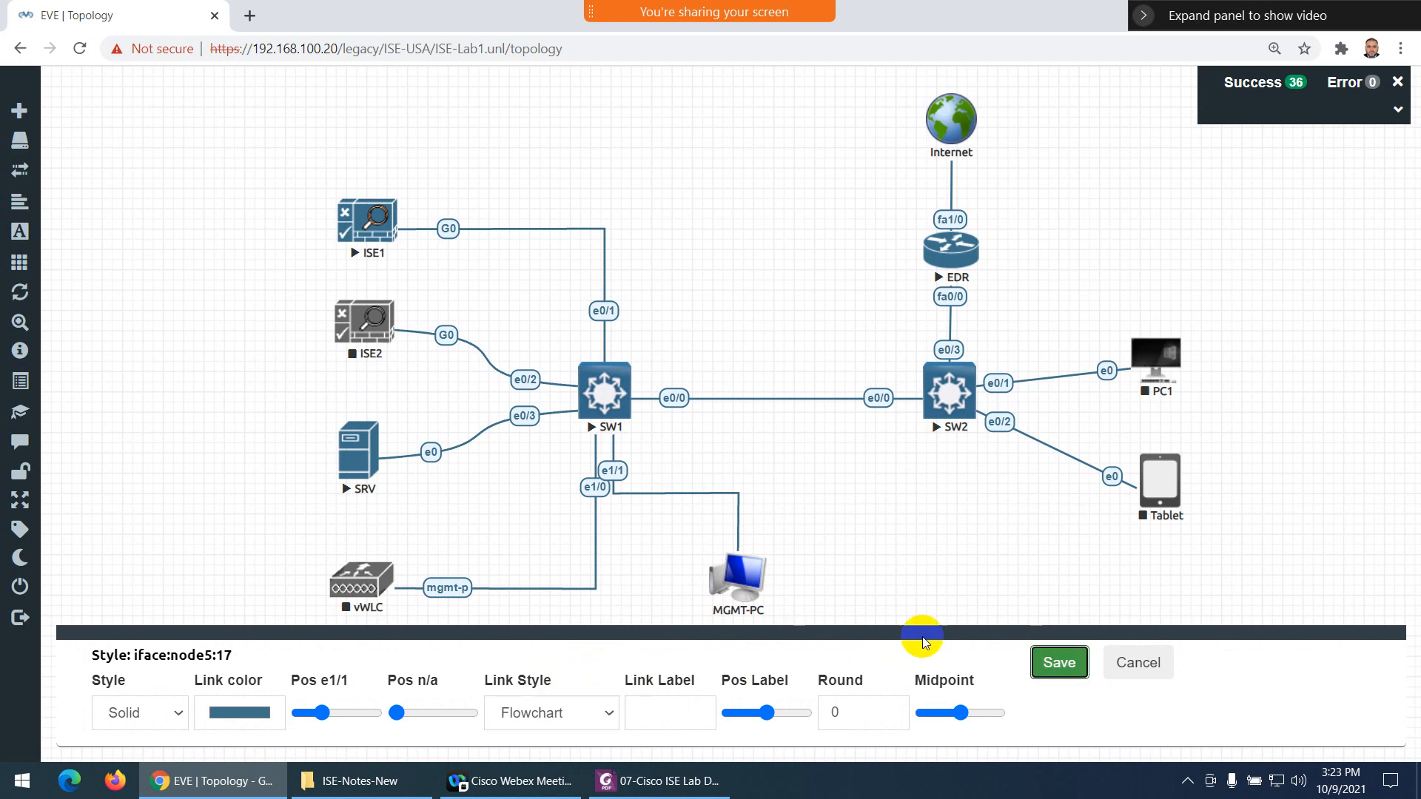
{"action": "left_click_drag", "start_coordinate": [739, 584], "coordinate": [859, 590]}
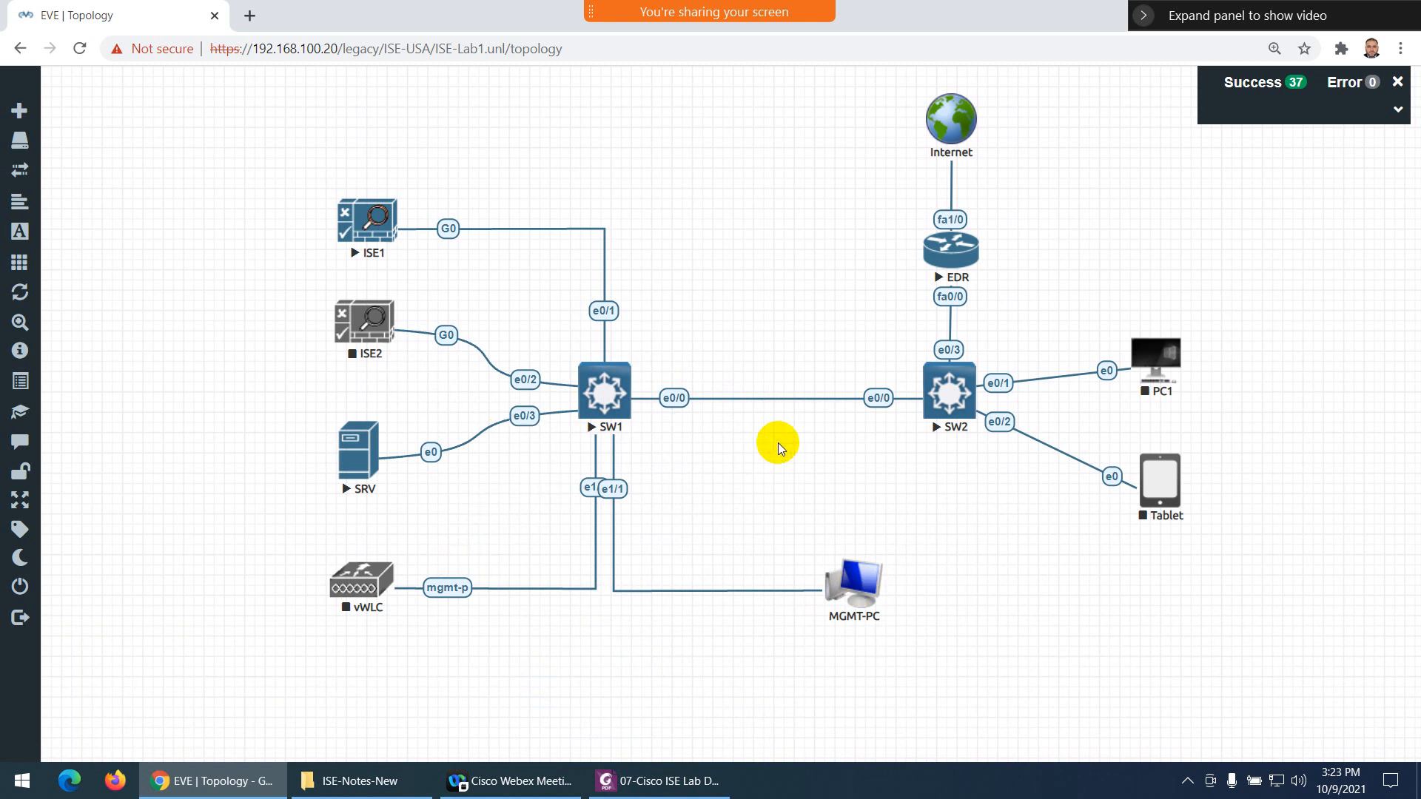
Add the link label "trunk" to the e0/0 connection between SW1 and SW2 and save it
{"action": "right_click", "coordinate": [680, 399]}
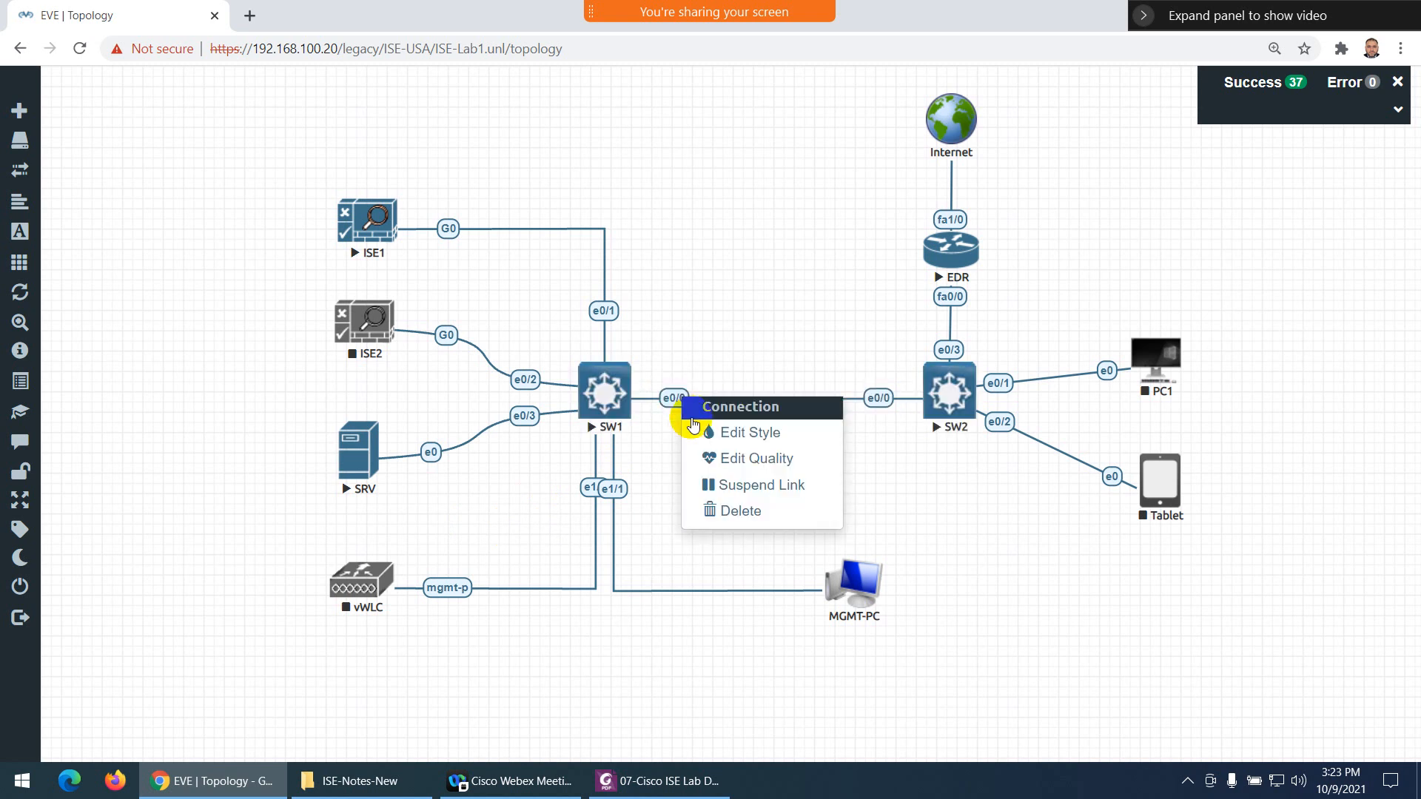
{"action": "left_click", "coordinate": [732, 434]}
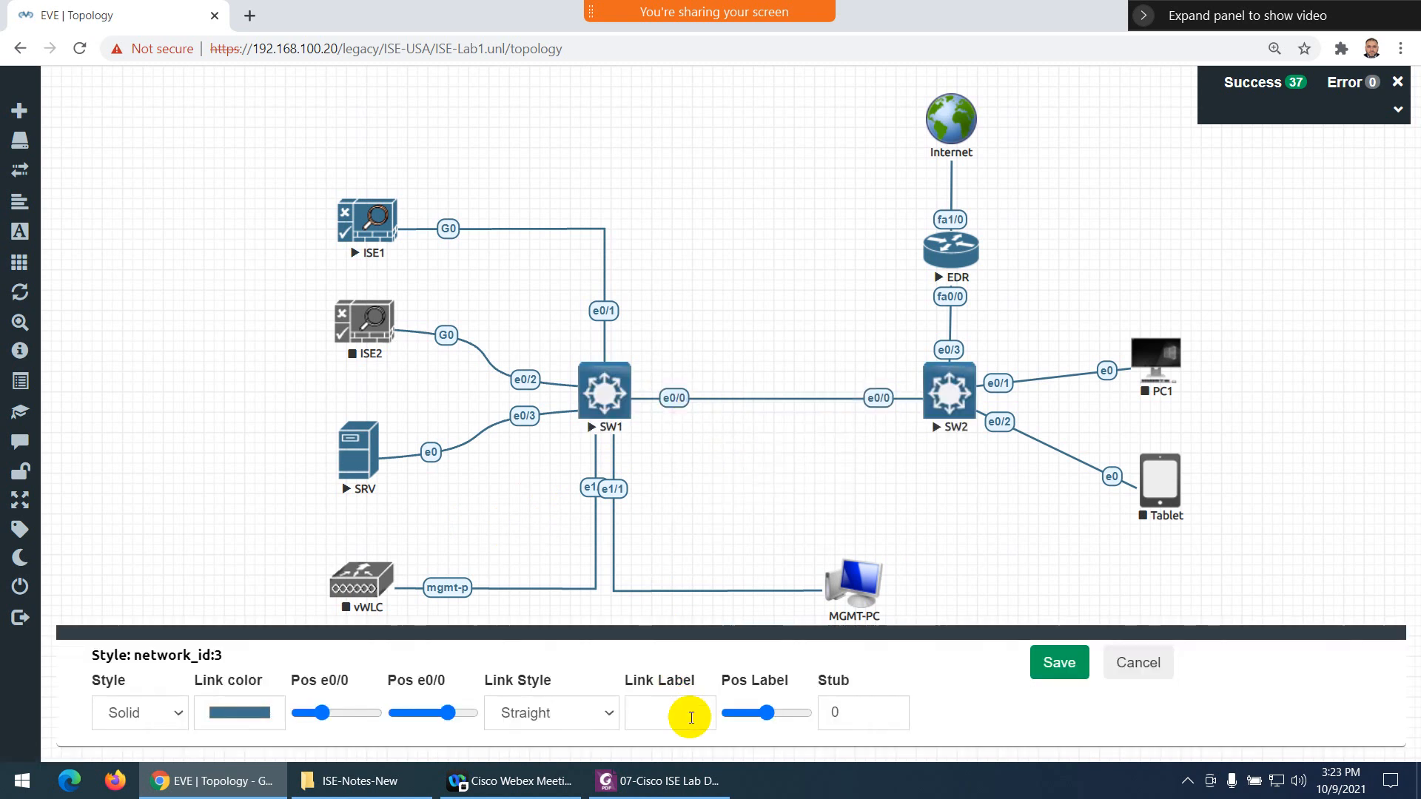
{"action": "left_click", "coordinate": [677, 715]}
{"action": "type", "text": "tr"}
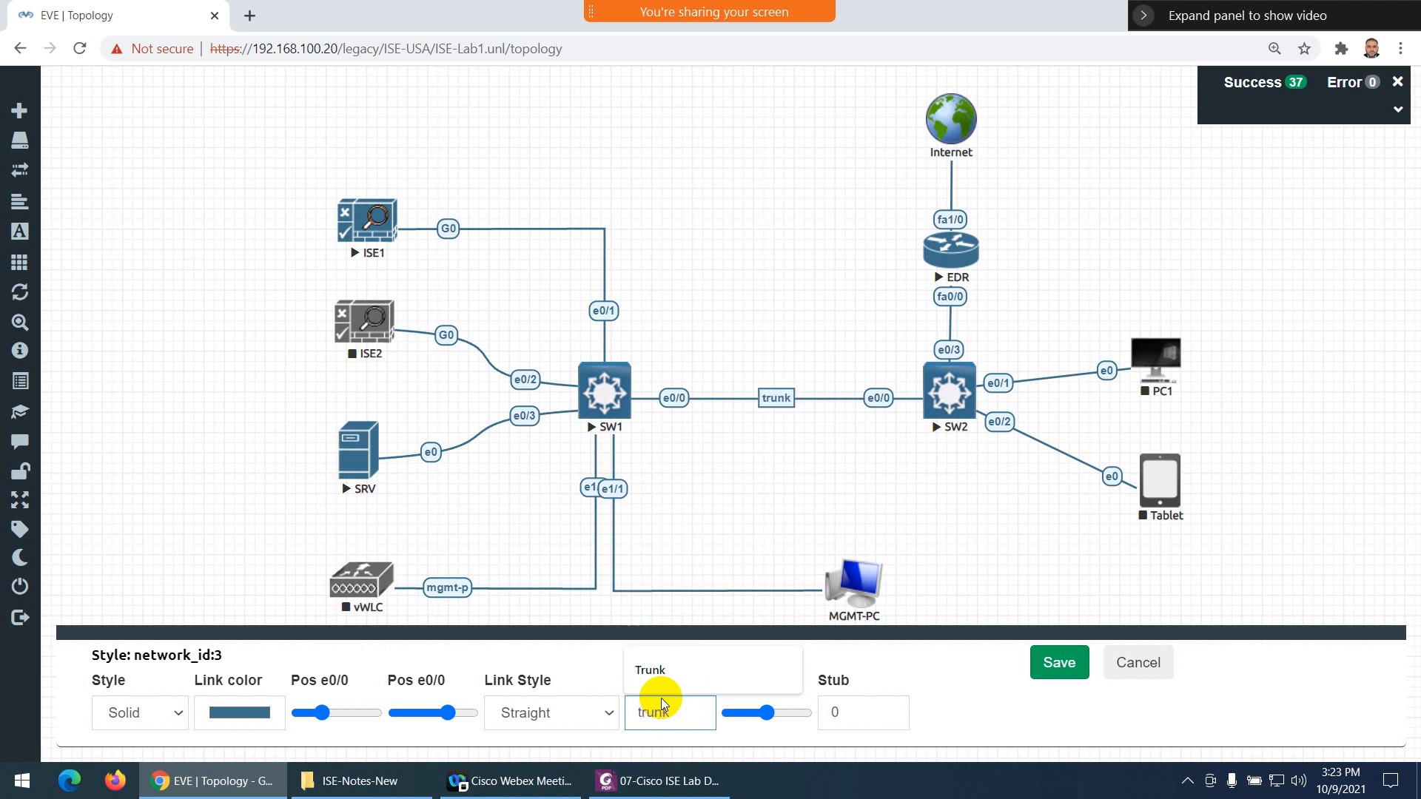
{"action": "type", "text": "unk"}
{"action": "left_click", "coordinate": [1059, 662]}
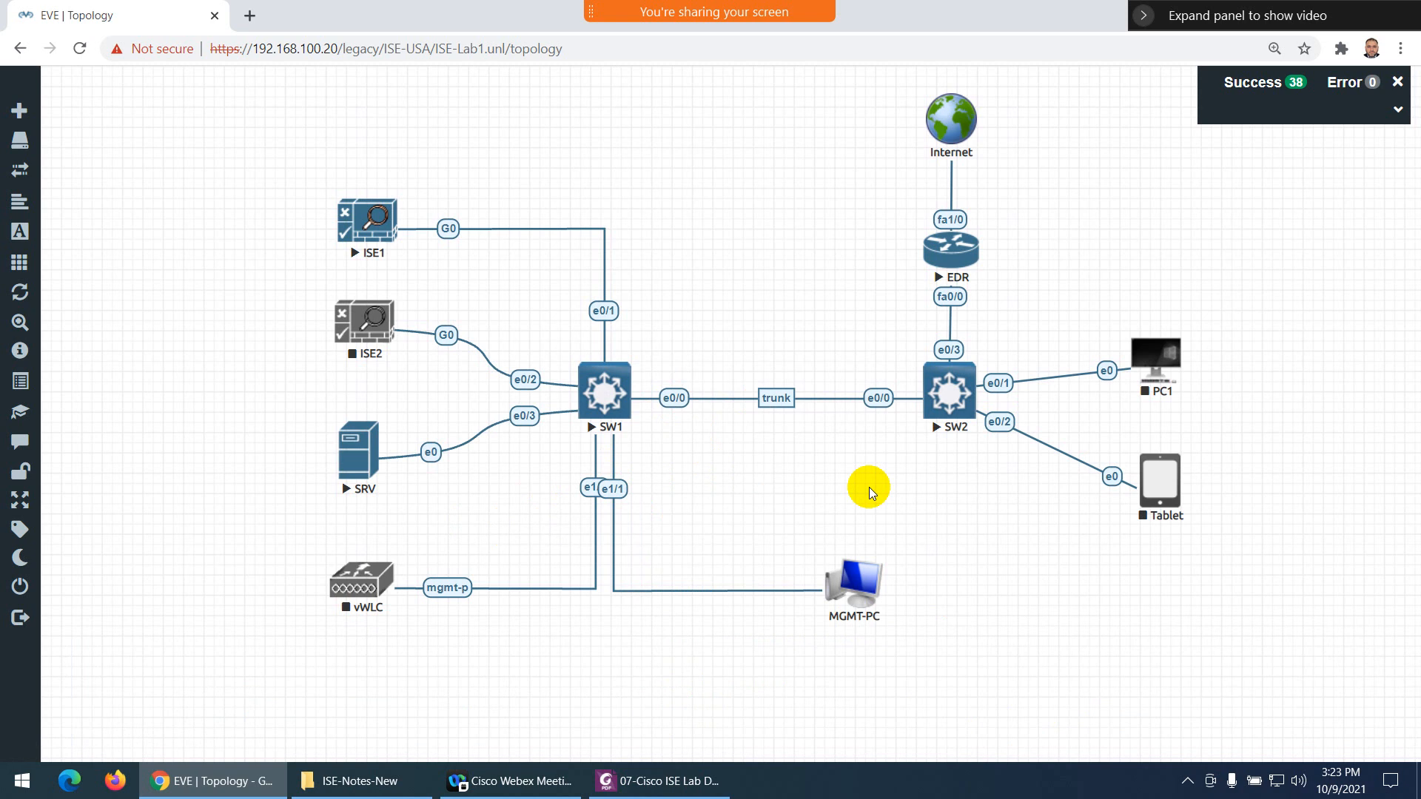
Try Flowchart on the SW2 e0/2 to Tablet e0 connection, and set its link style to Bezier and save it
{"action": "right_click", "coordinate": [1001, 423]}
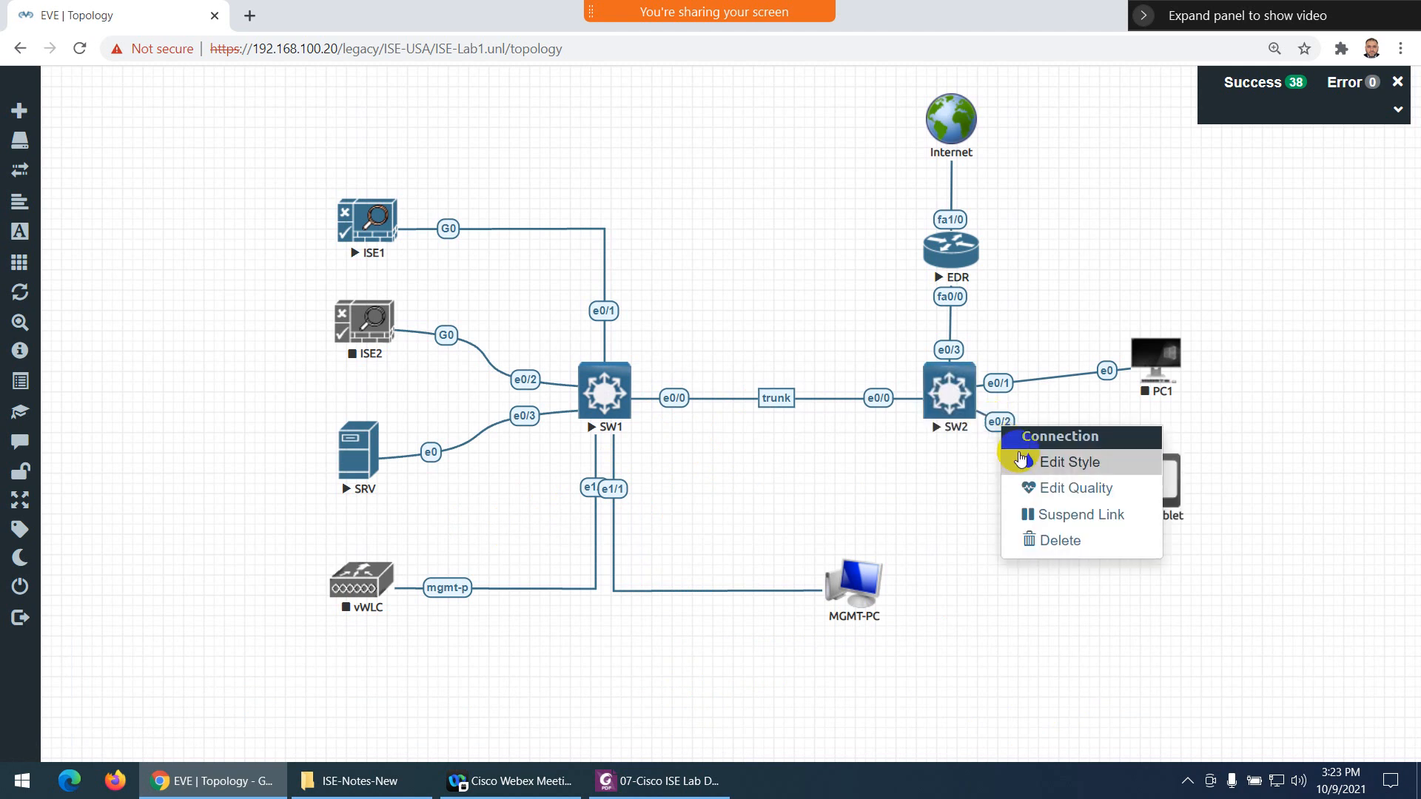
{"action": "left_click", "coordinate": [1022, 460]}
{"action": "left_click", "coordinate": [530, 714]}
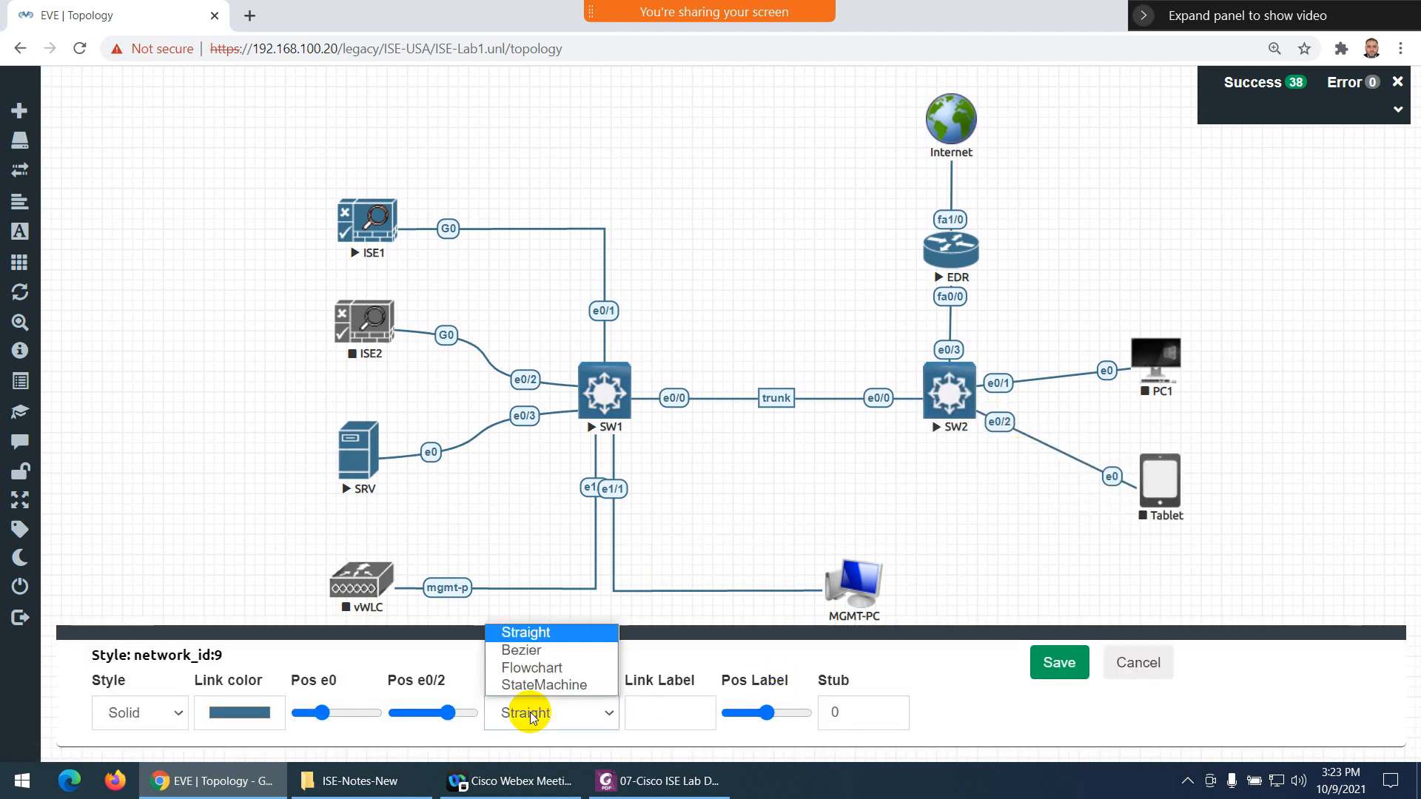
{"action": "left_click", "coordinate": [539, 667]}
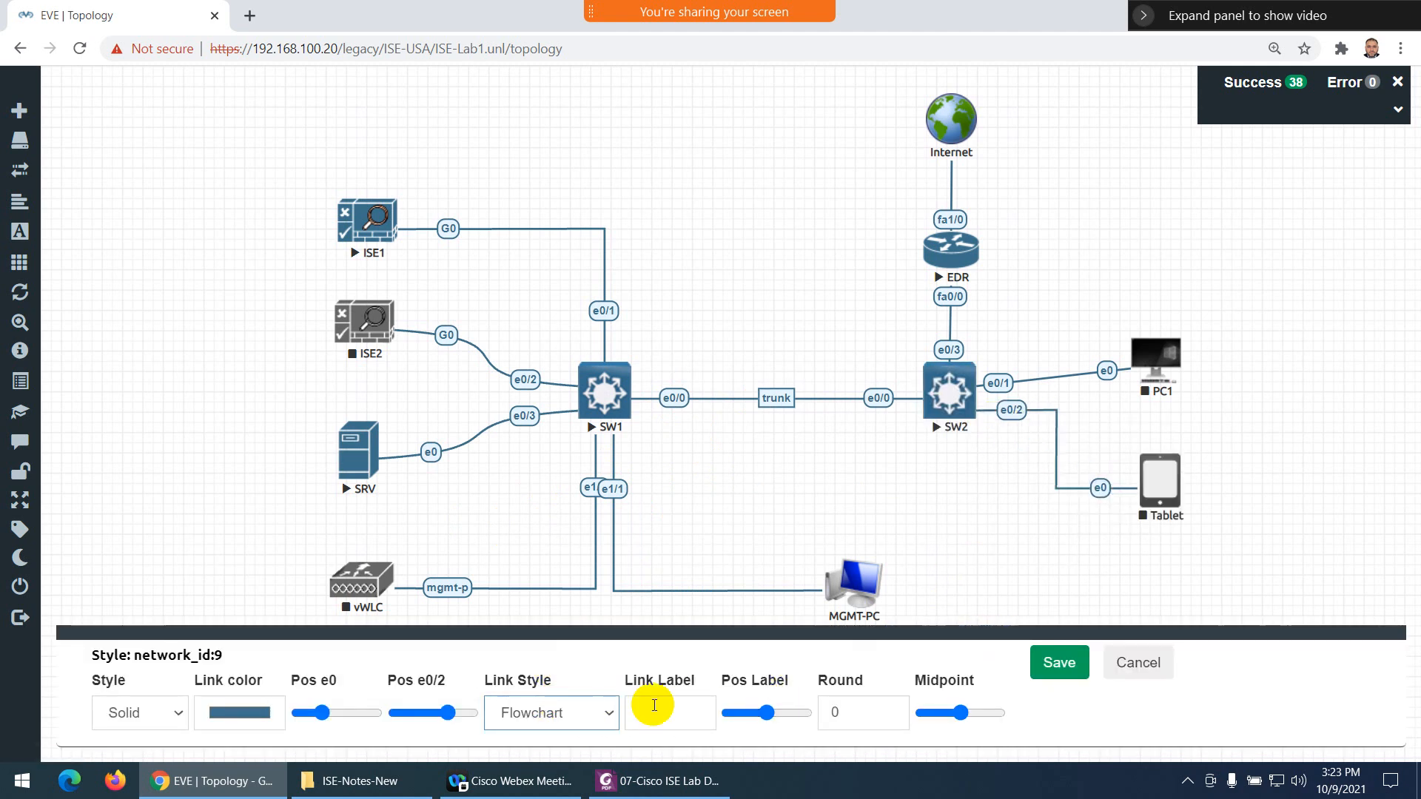
{"action": "left_click", "coordinate": [546, 713]}
{"action": "left_click", "coordinate": [541, 649]}
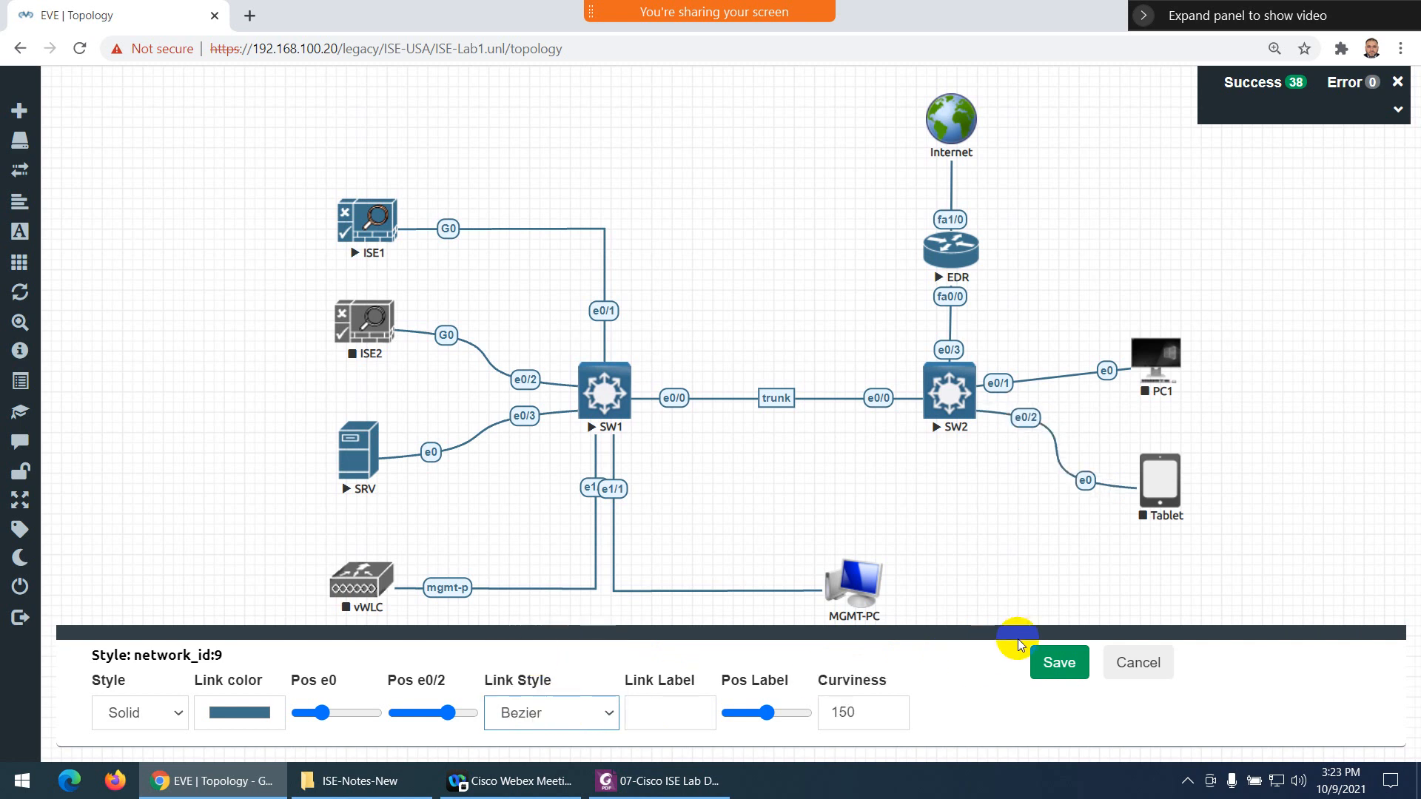
{"action": "left_click", "coordinate": [1055, 661]}
Try the Flowchart link style on the connection between SW2 e0/1 and PC1 e0 and save it
{"action": "right_click", "coordinate": [1008, 400]}
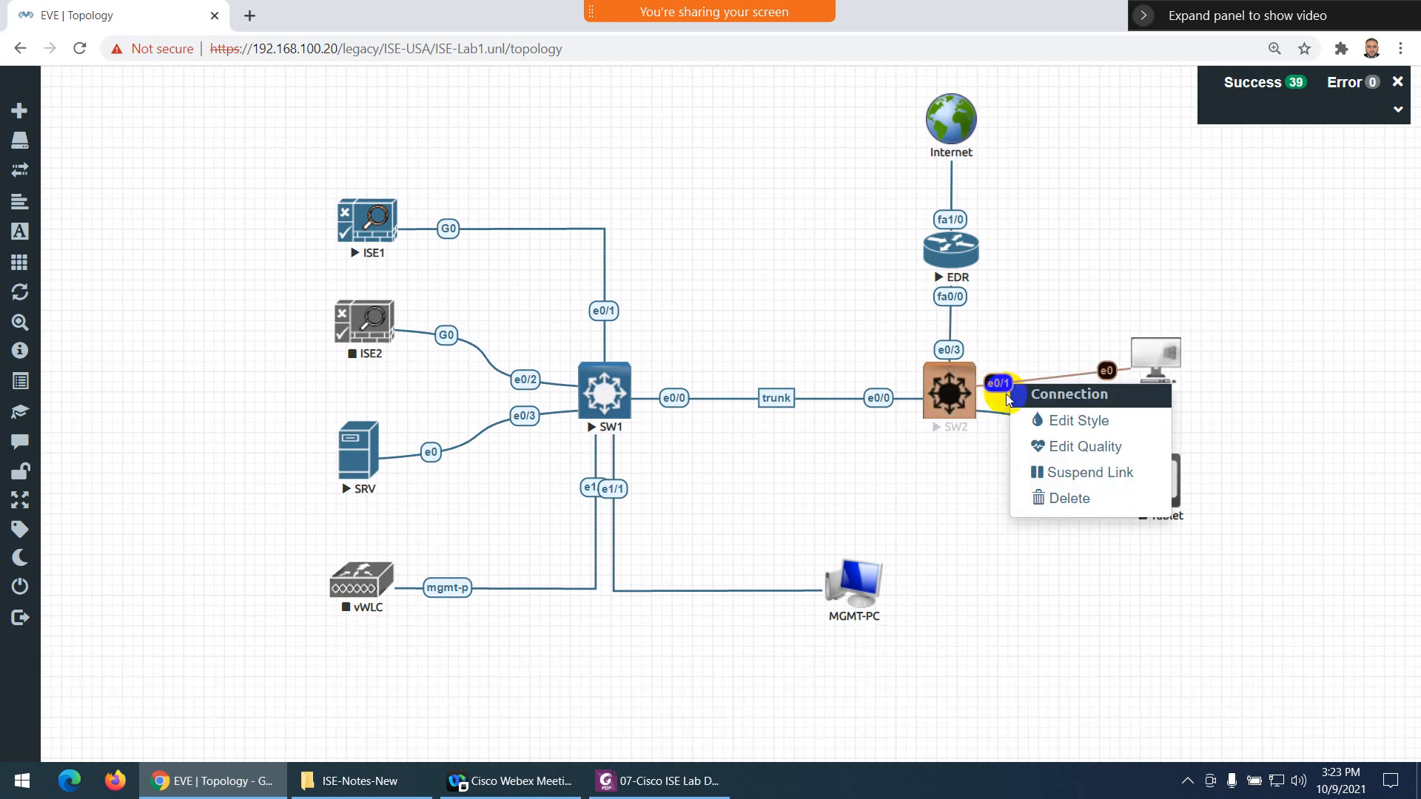
{"action": "left_click", "coordinate": [1040, 419]}
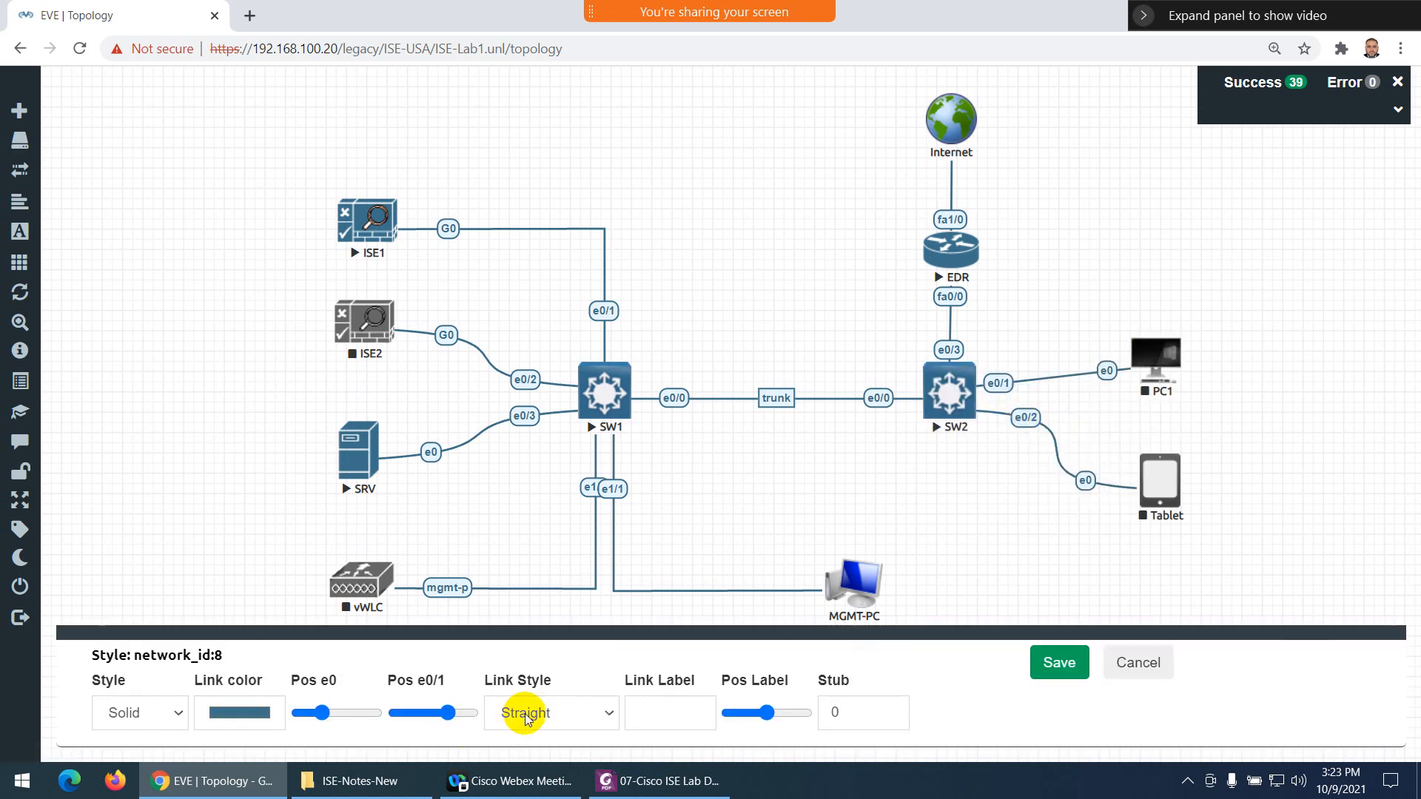
{"action": "left_click", "coordinate": [553, 708]}
{"action": "left_click", "coordinate": [539, 665]}
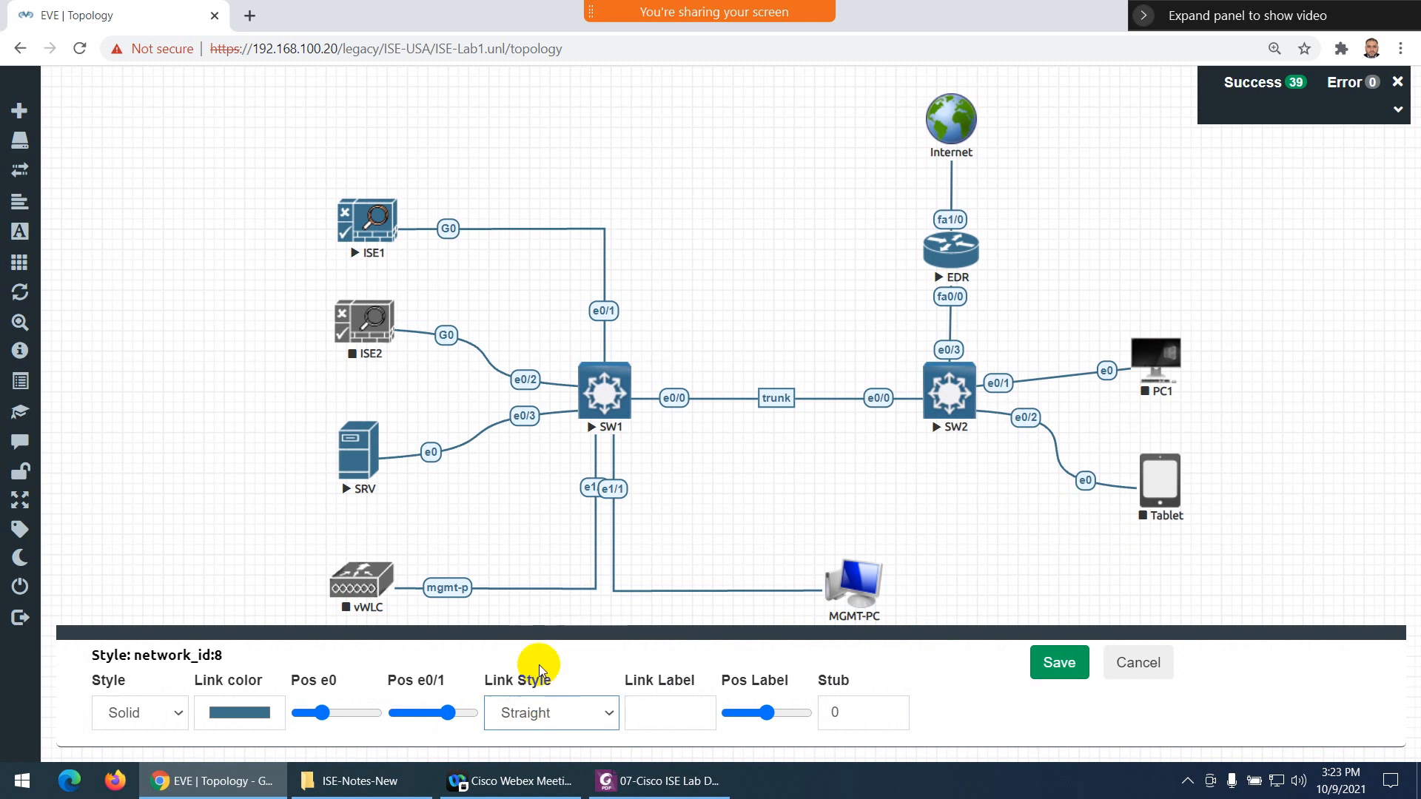
{"action": "left_click", "coordinate": [1056, 662]}
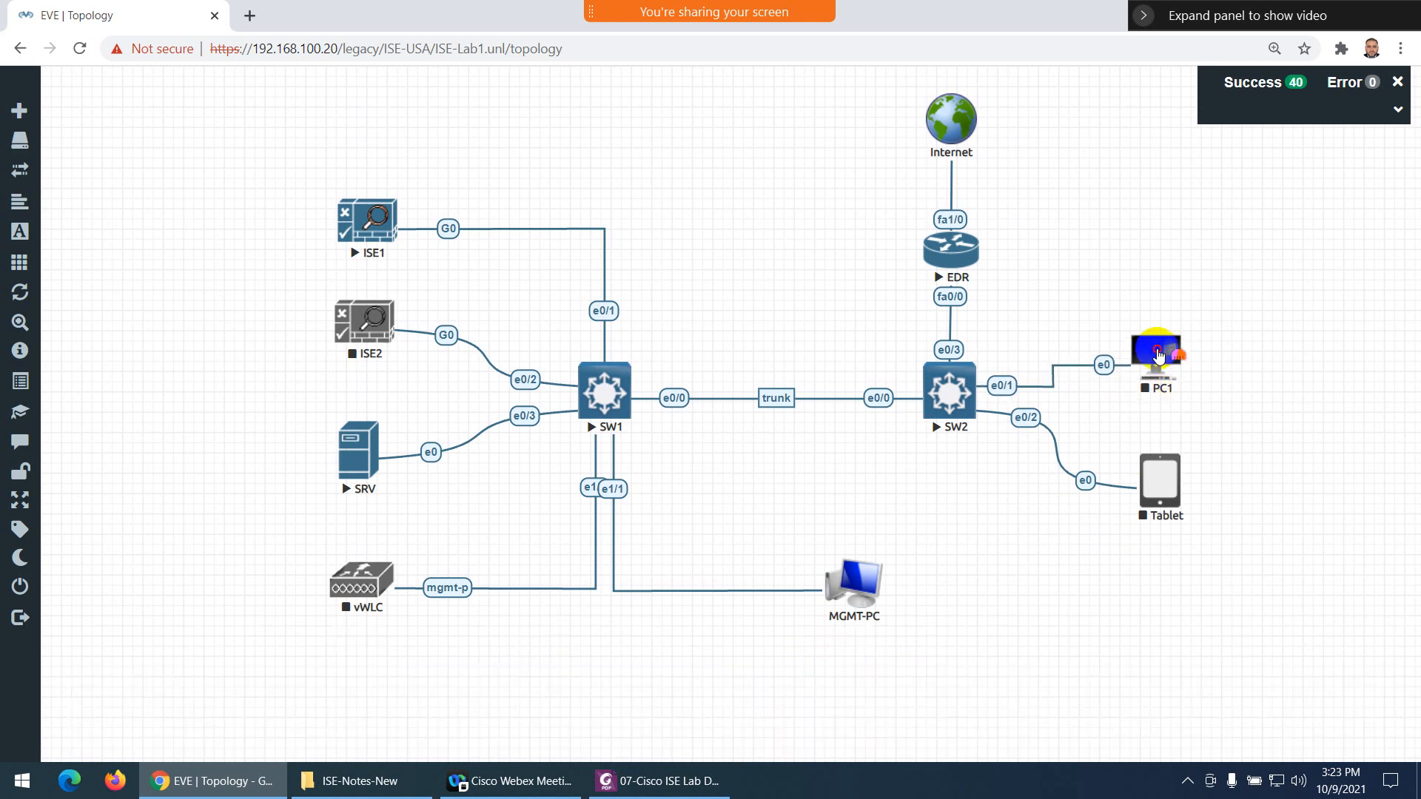
Move PC1 slightly higher on the canvas, set its connection to SW2 e0/1 to the Bezier link style, and save it
{"action": "left_click_drag", "start_coordinate": [1159, 355], "coordinate": [1162, 339]}
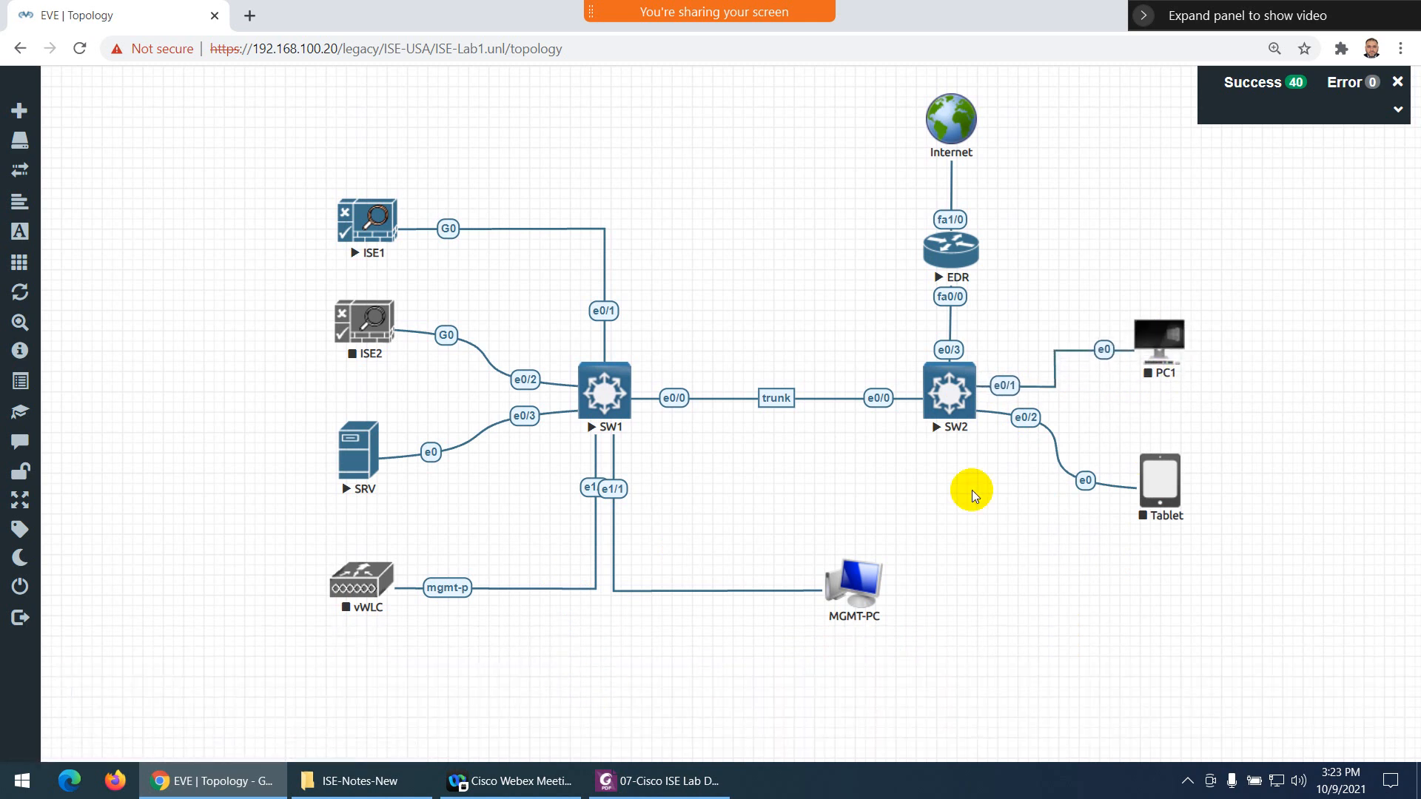
{"action": "right_click", "coordinate": [1006, 385]}
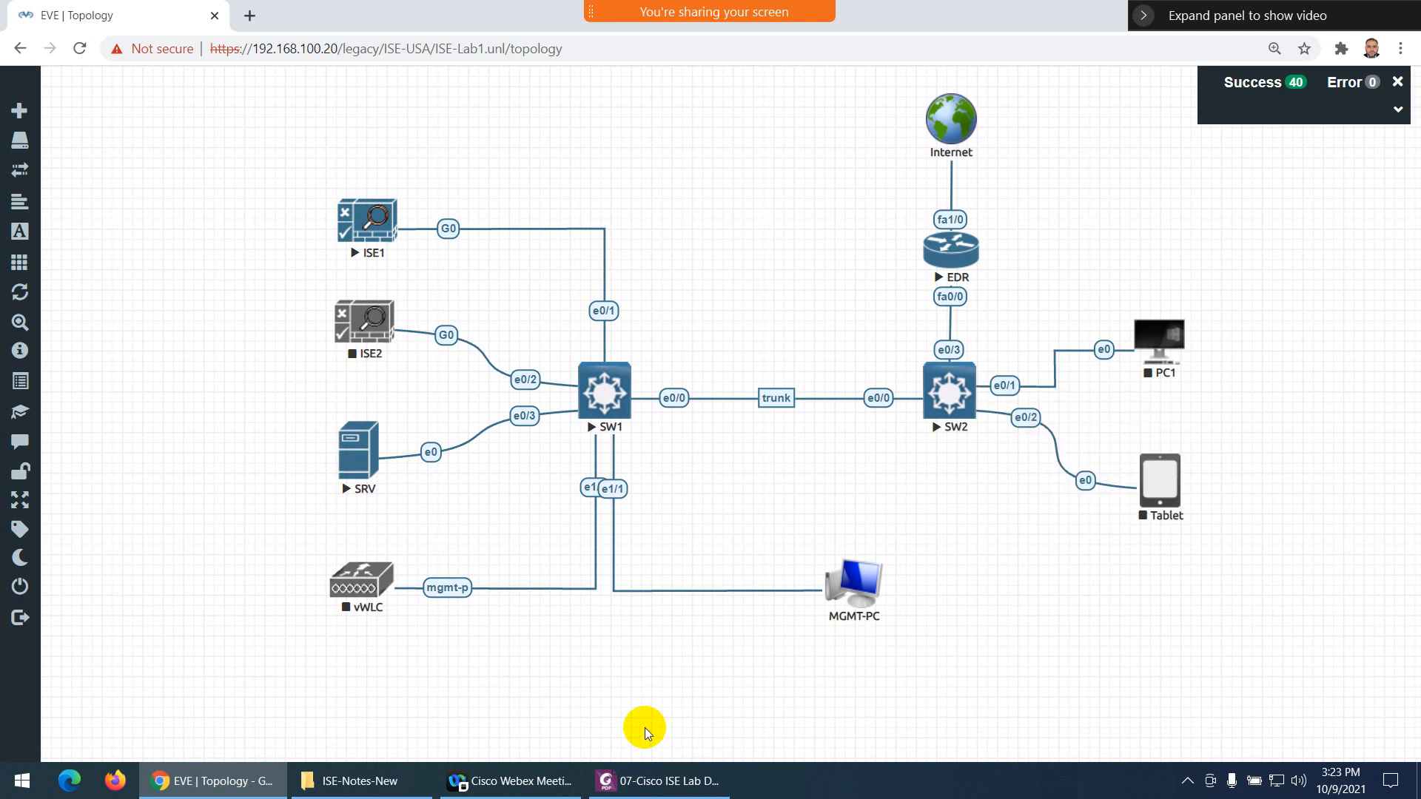
{"action": "left_click", "coordinate": [551, 713]}
{"action": "left_click", "coordinate": [535, 650]}
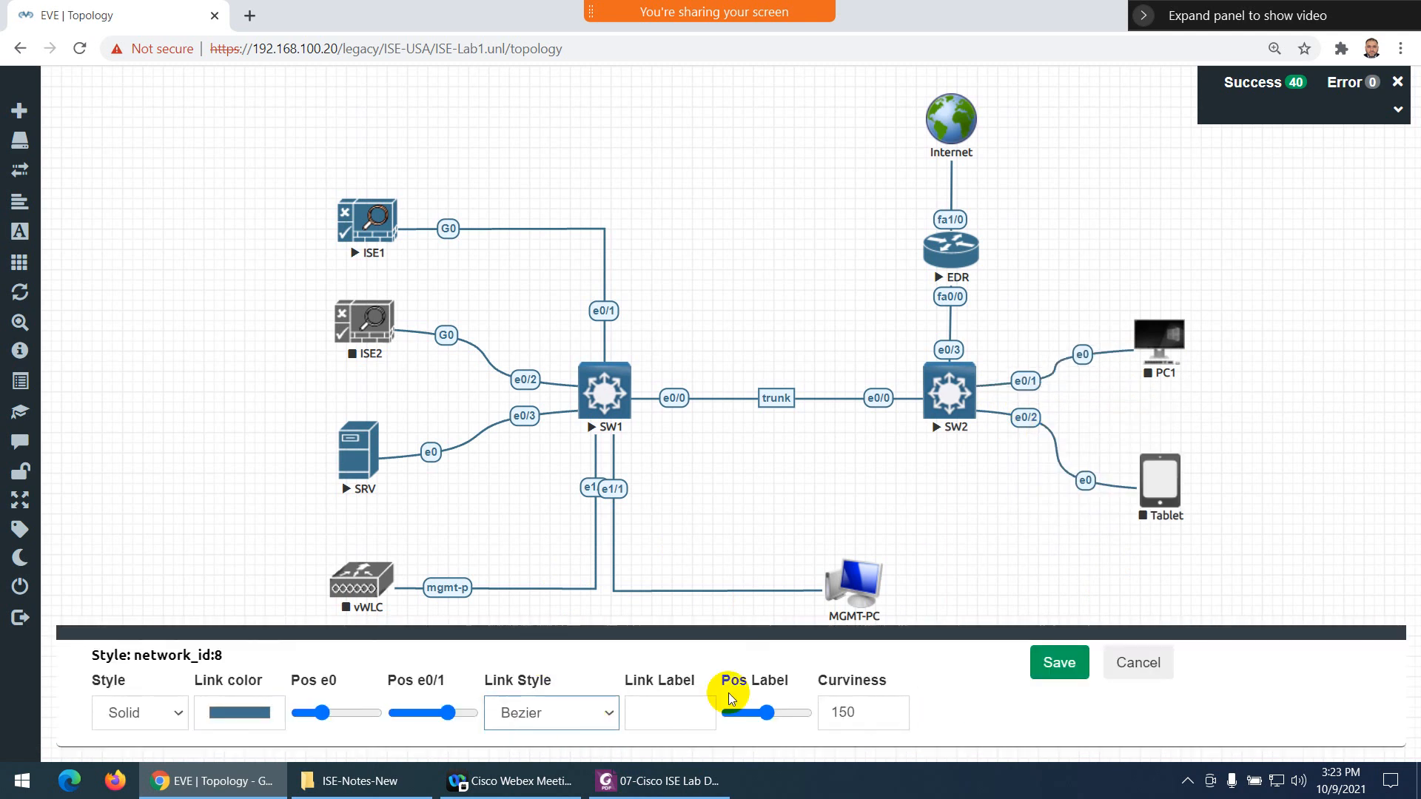
{"action": "left_click", "coordinate": [1059, 663]}
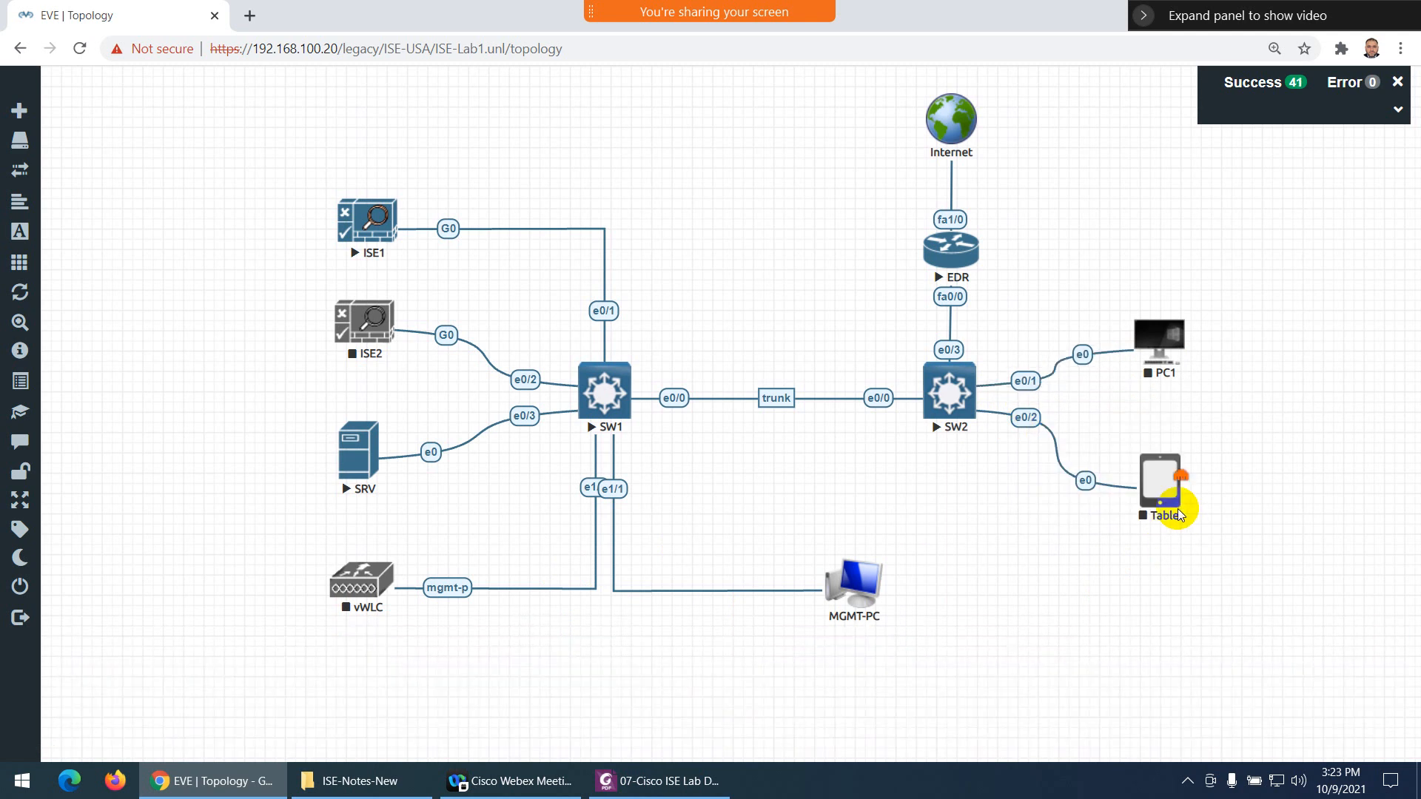
Nudge Tablet slightly upward and auto-align all the objects in the topology
{"action": "left_click_drag", "start_coordinate": [1156, 490], "coordinate": [1156, 490]}
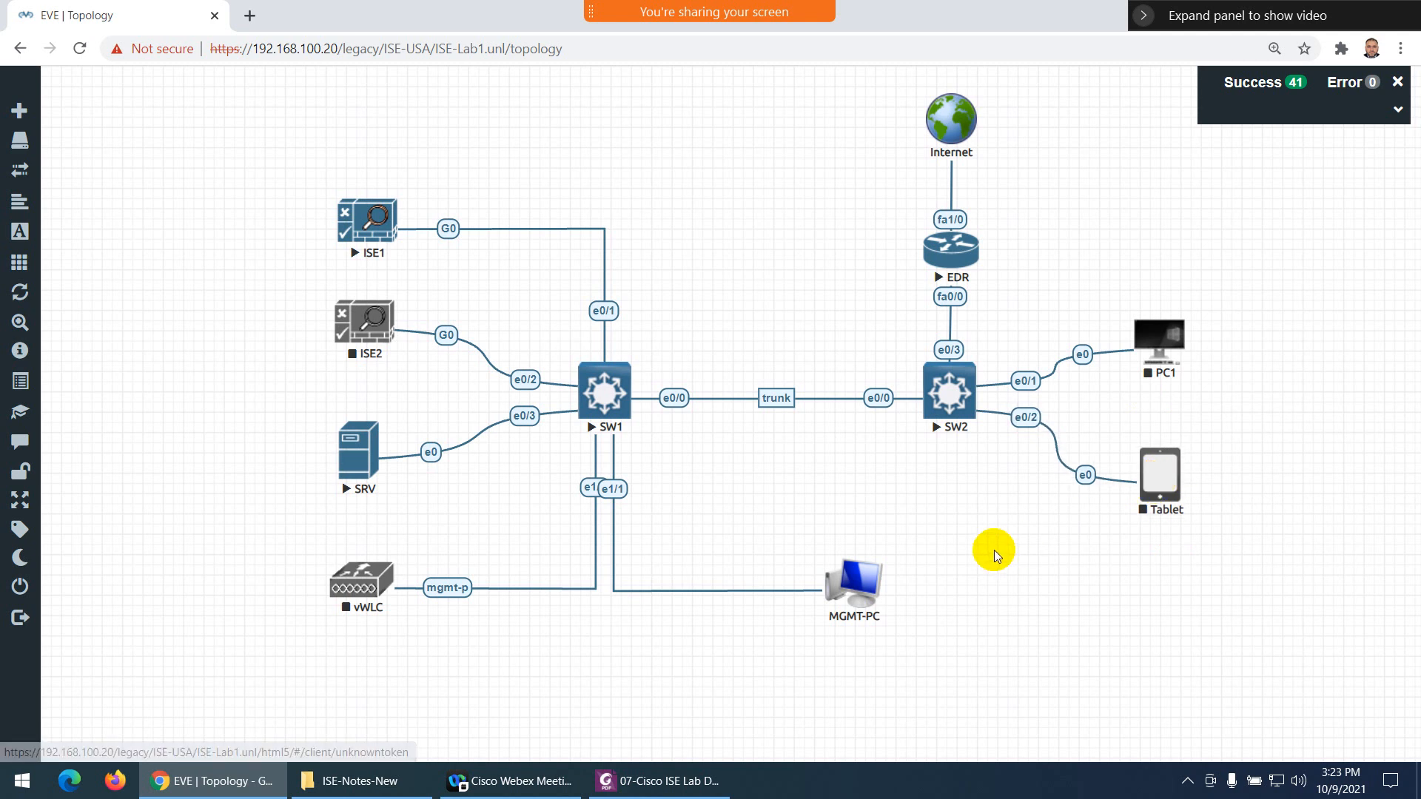
{"action": "right_click", "coordinate": [960, 541]}
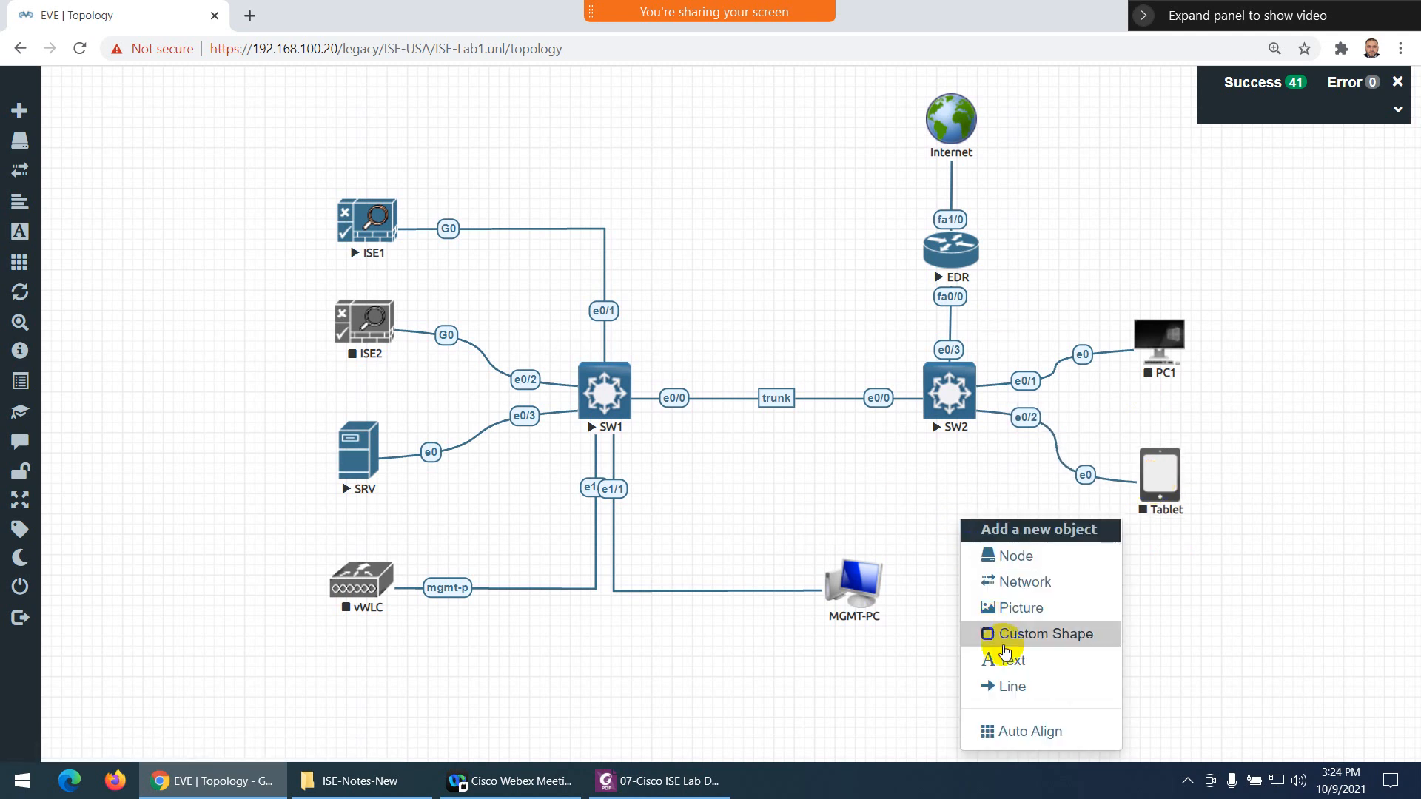
{"action": "left_click", "coordinate": [1012, 729]}
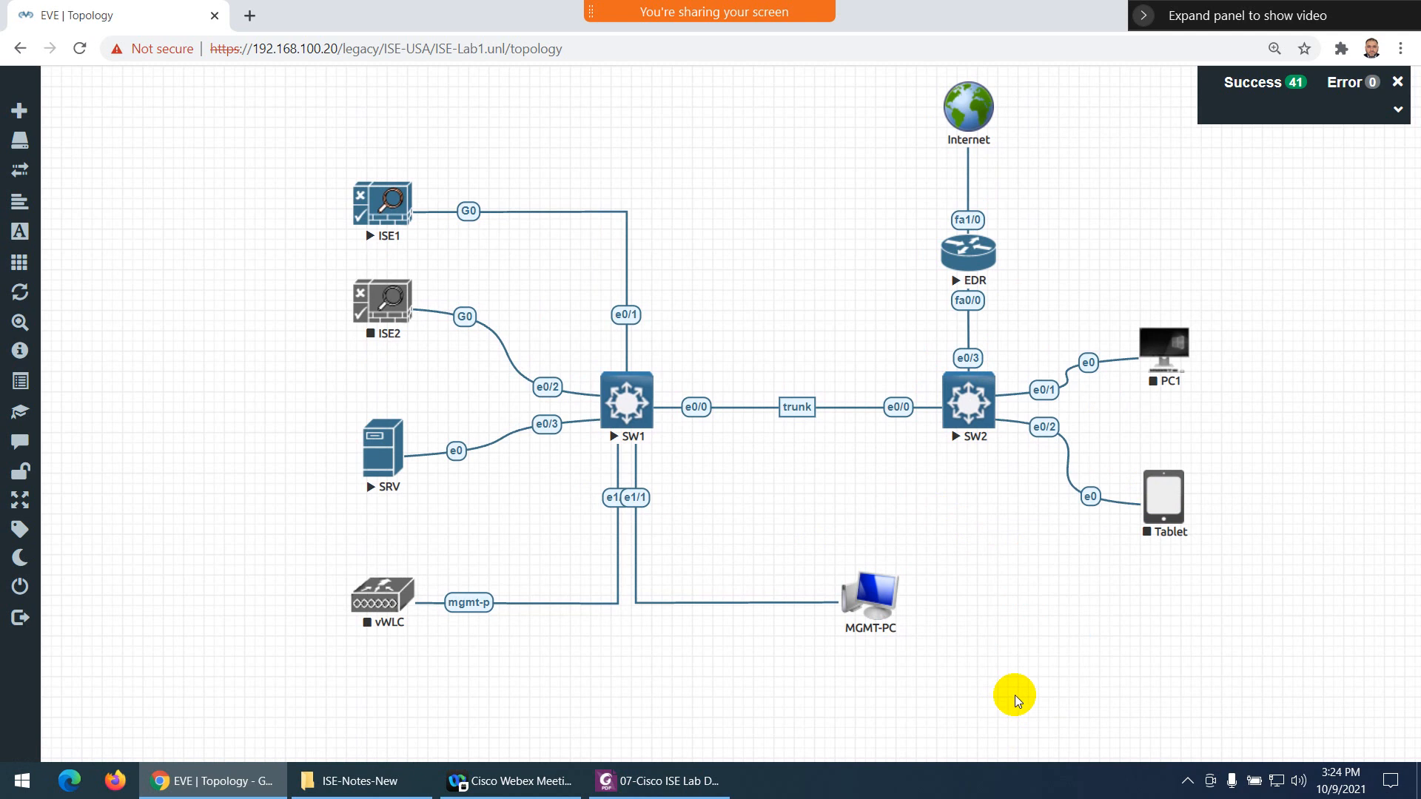
Add a text object on the empty canvas above the trunk link and replace its placeholder with VLAN 10
{"action": "left_click", "coordinate": [1033, 641]}
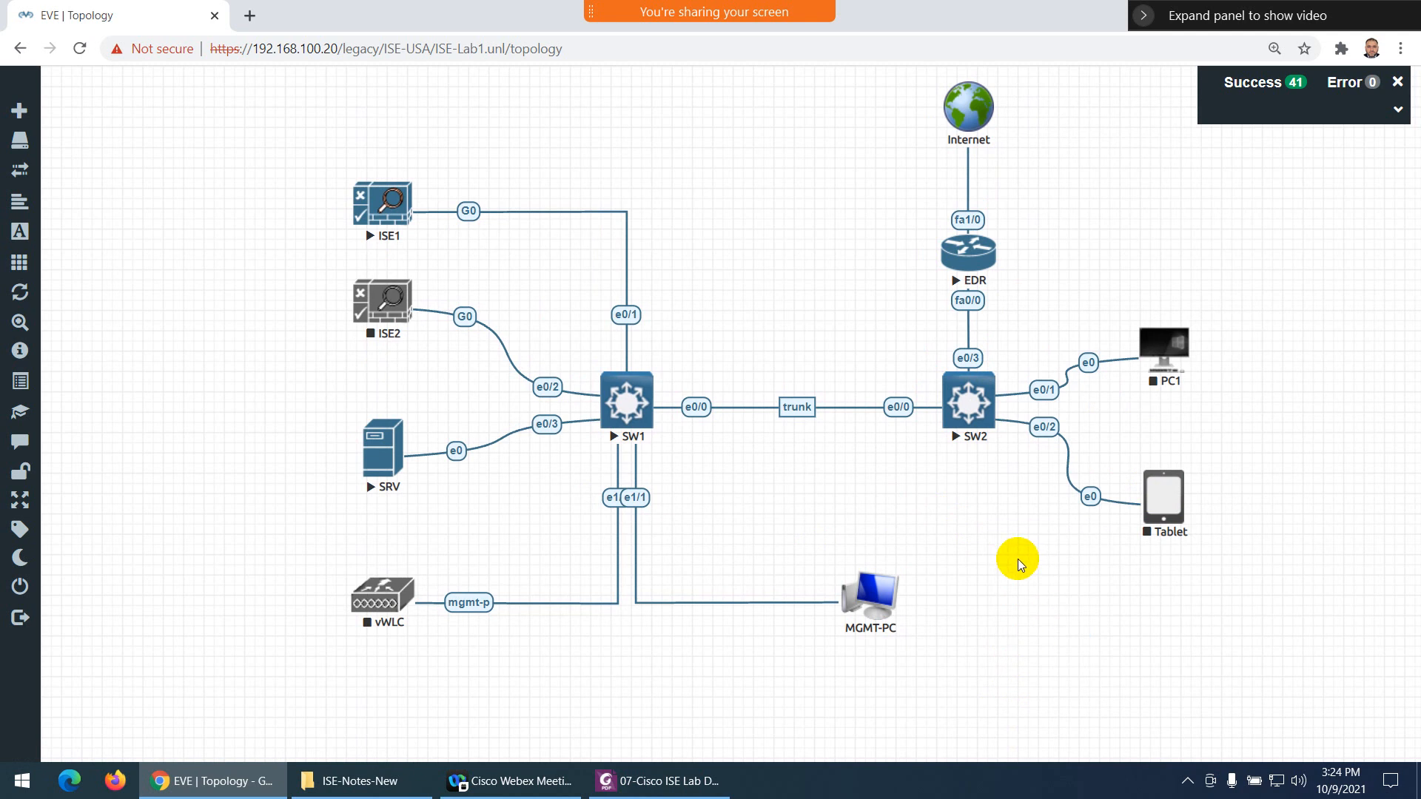
{"action": "right_click", "coordinate": [762, 194]}
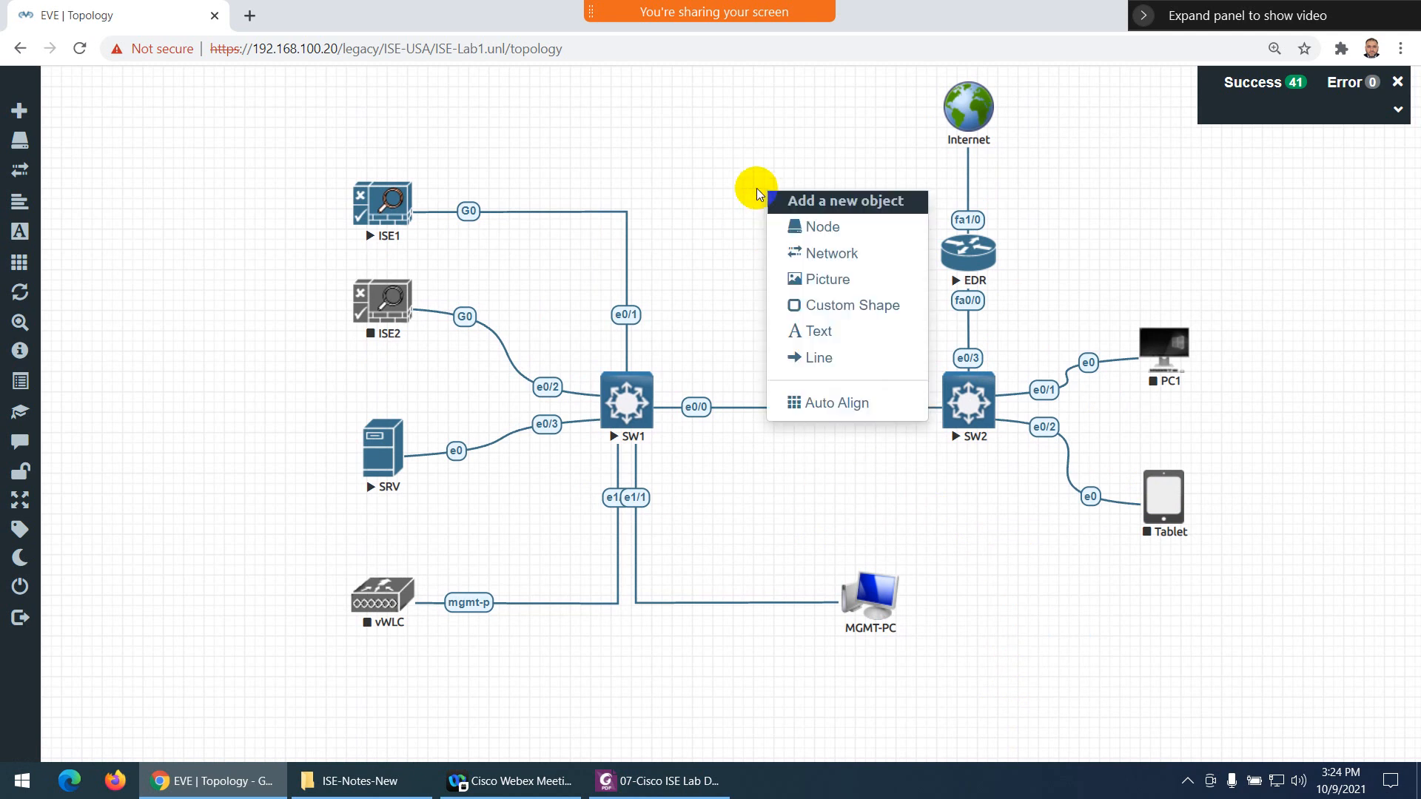
{"action": "left_click", "coordinate": [808, 331]}
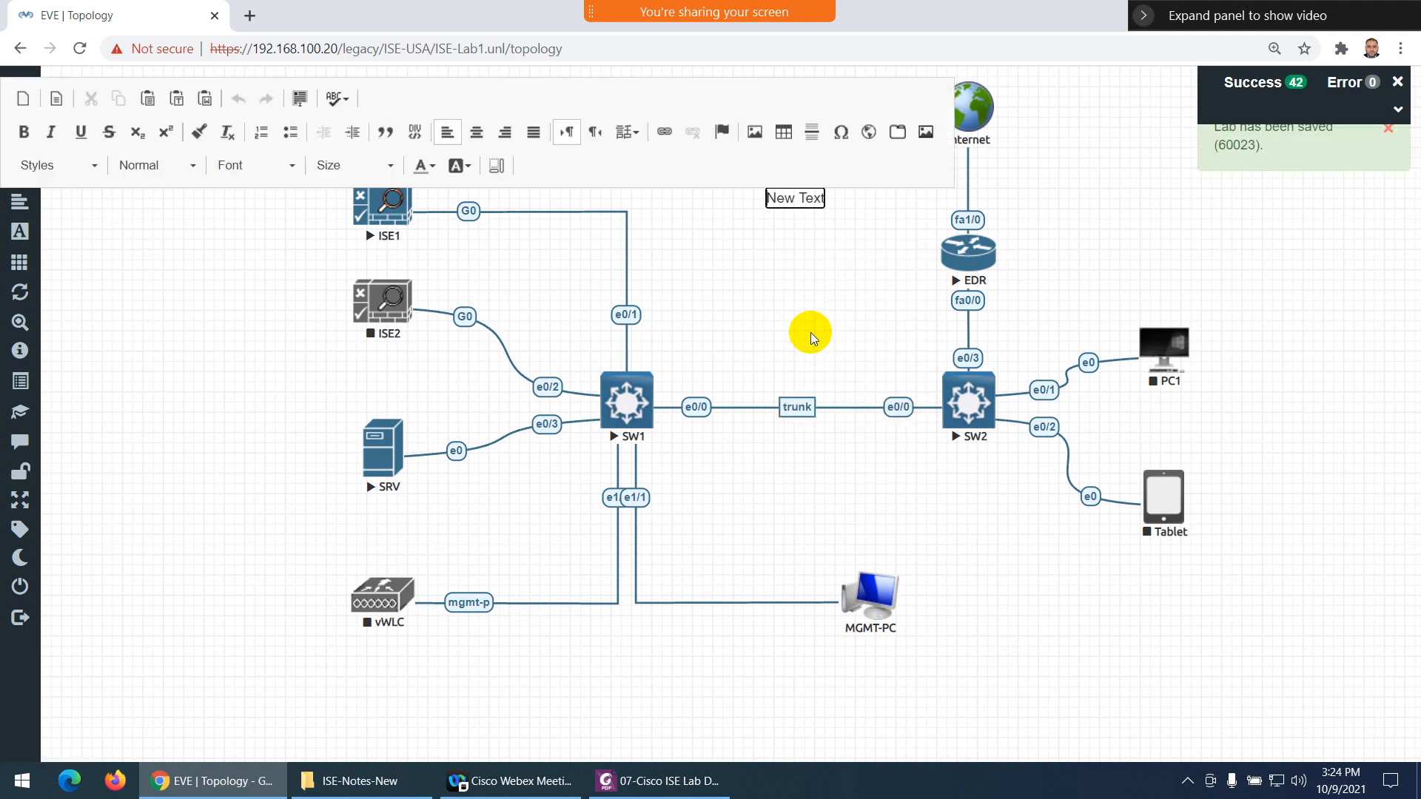
{"action": "key", "text": "ctrl+a"}
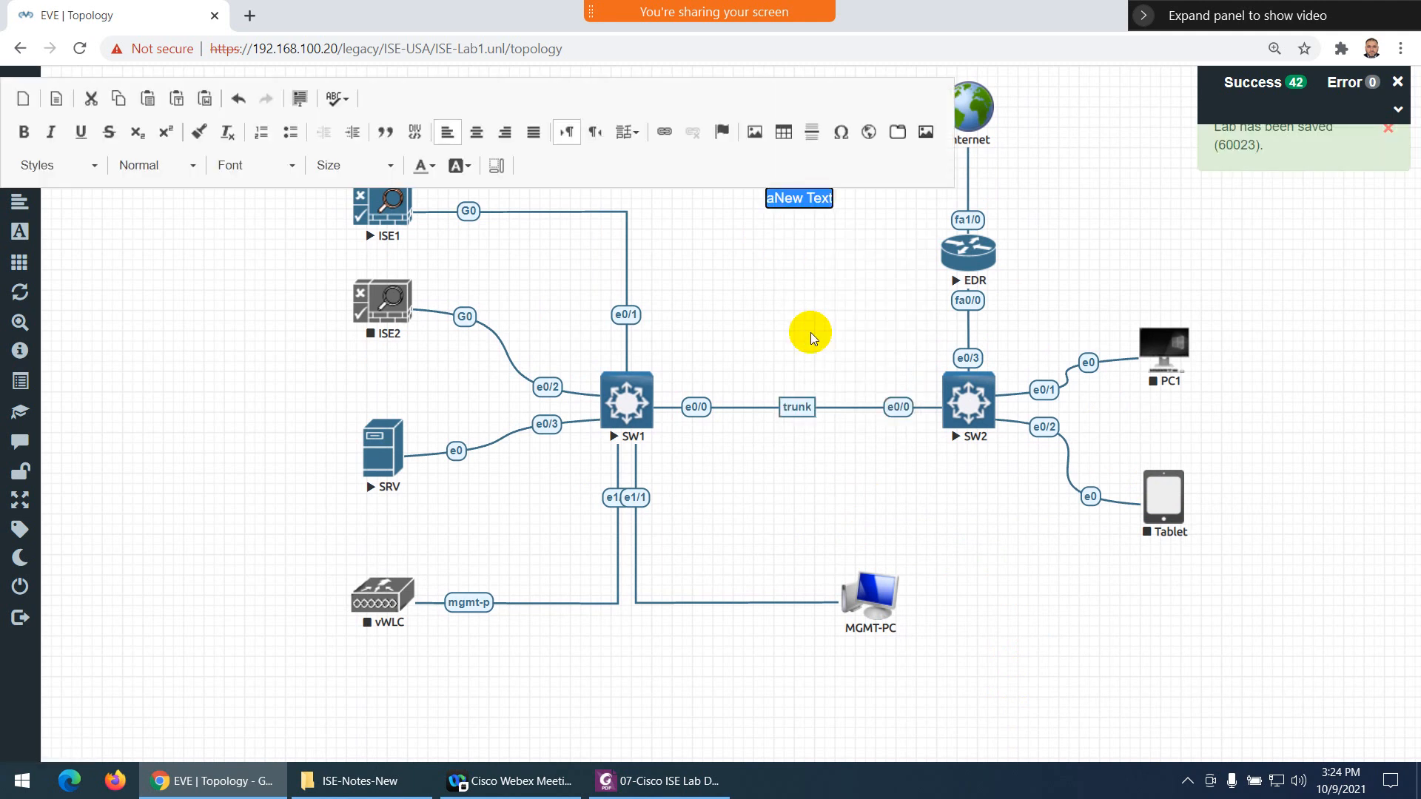
{"action": "type", "text": "VLAN"}
{"action": "key", "text": "BackSpace"}
{"action": "key", "text": "BackSpace"}
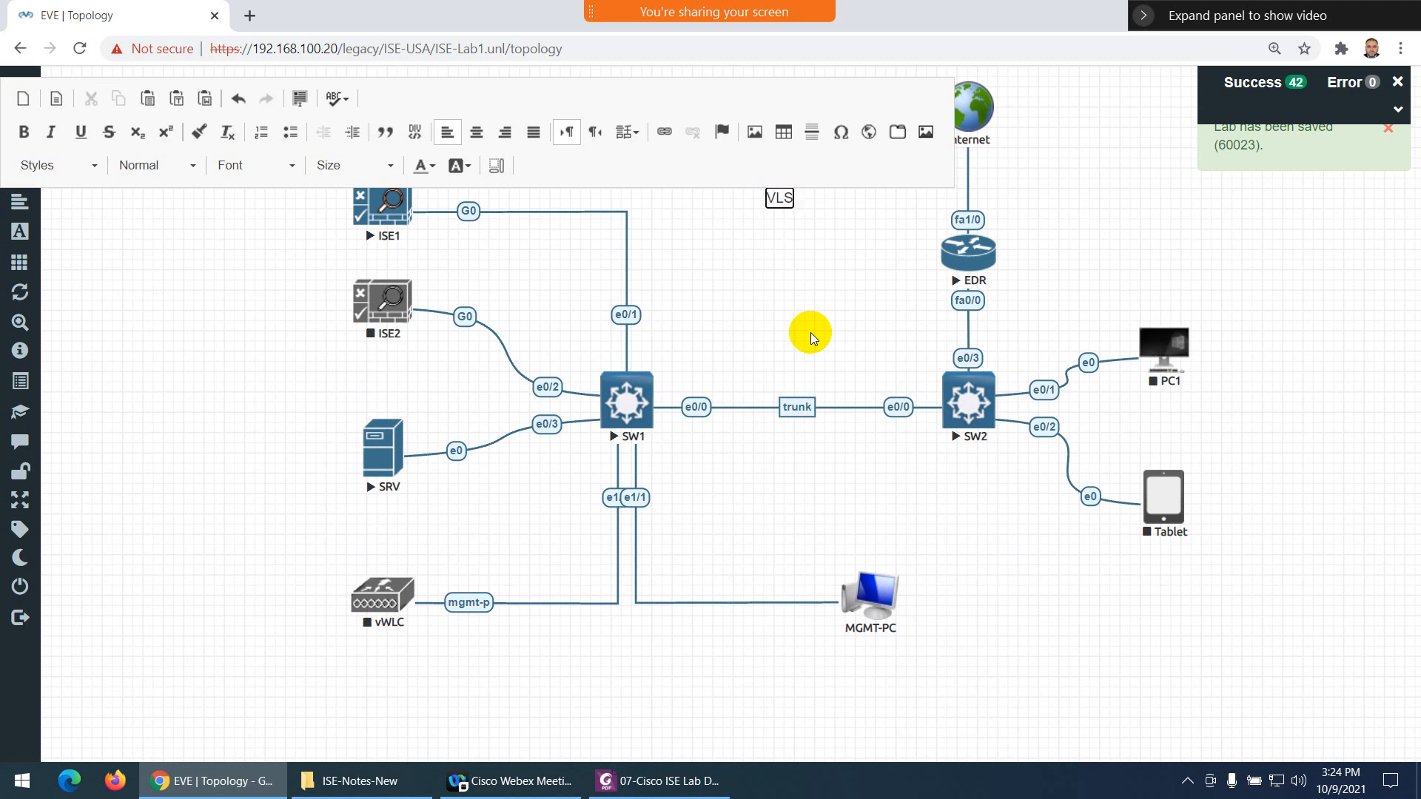
{"action": "type", "text": "AN 10"}
Add VLAN 20, VLAN 30, VLAN 40 and VLAN 100 on separate lines below VLAN 10 in the text object
{"action": "key", "text": "Return"}
{"action": "type", "text": "vla"}
{"action": "key", "text": "BackSpace"}
{"action": "key", "text": "BackSpace"}
{"action": "type", "text": "VL"}
{"action": "key", "text": "BackSpace"}
{"action": "key", "text": "BackSpace"}
{"action": "key", "text": "BackSpace"}
{"action": "type", "text": "VLAN"}
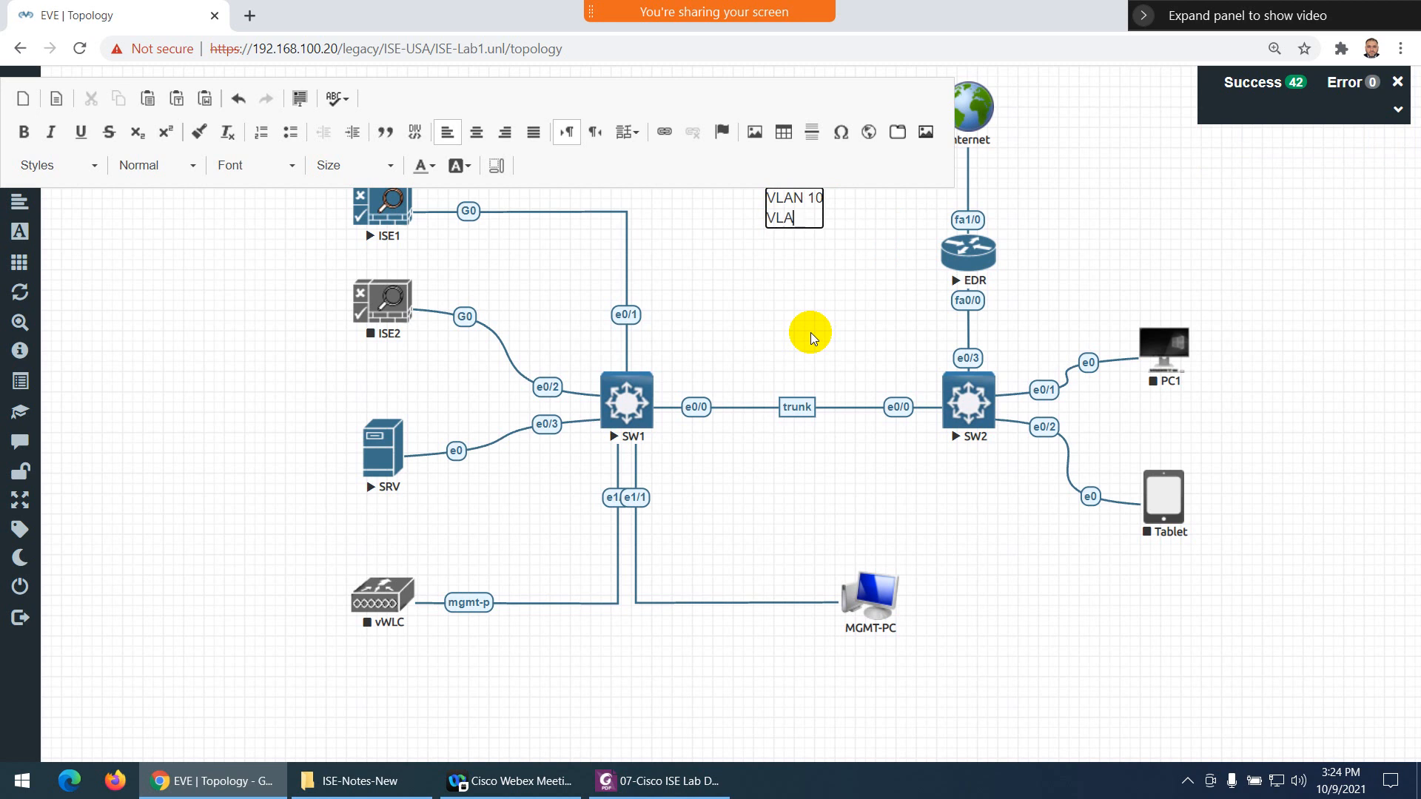
{"action": "type", "text": " 20"}
{"action": "key", "text": "Return"}
{"action": "type", "text": "VLAN 30"}
{"action": "key", "text": "Return"}
{"action": "type", "text": "VLA"}
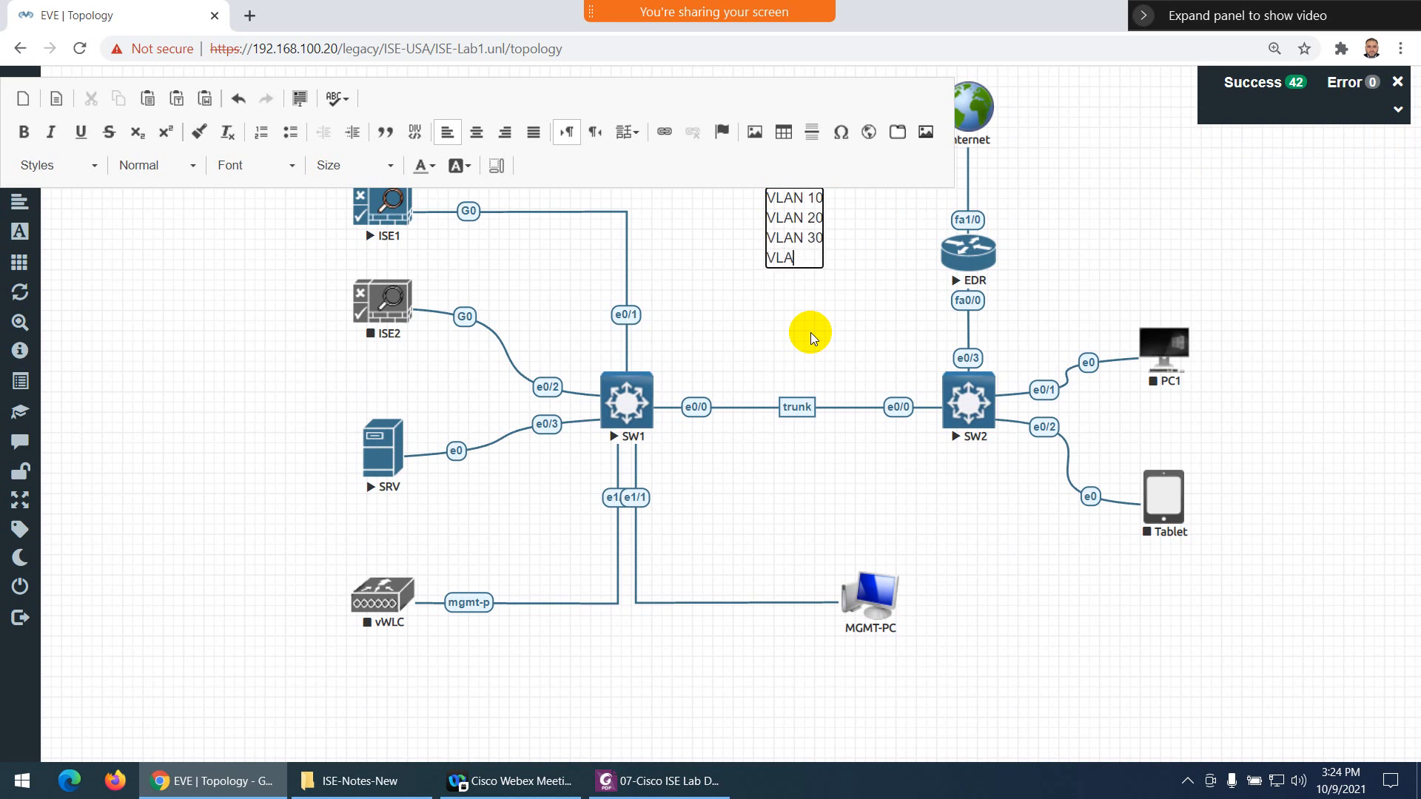
{"action": "type", "text": "N 40"}
{"action": "key", "text": "Return"}
{"action": "type", "text": "VLAN 100"}
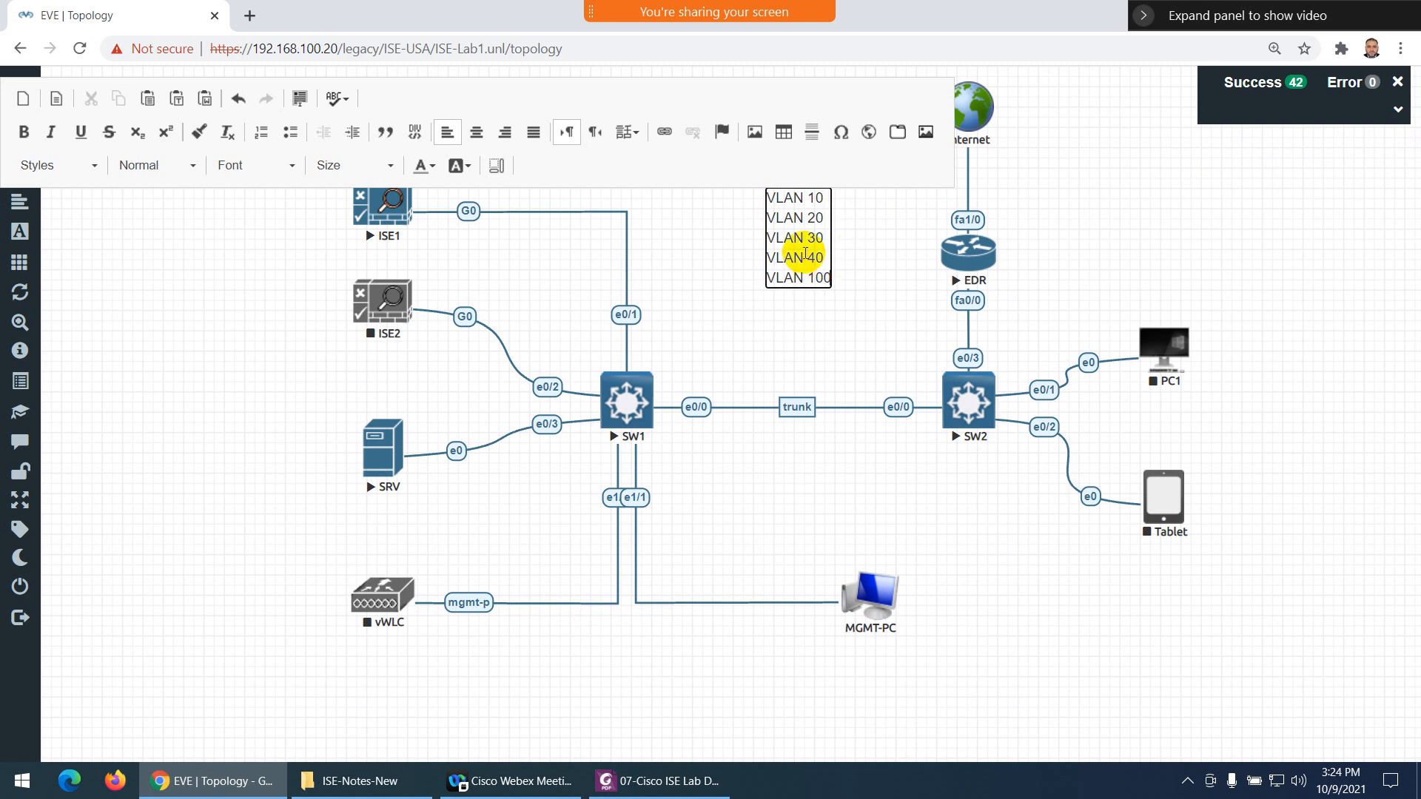
Format all lines of the VLAN list as bold, dark orange text and finish editing it
{"action": "key", "text": "ctrl+a"}
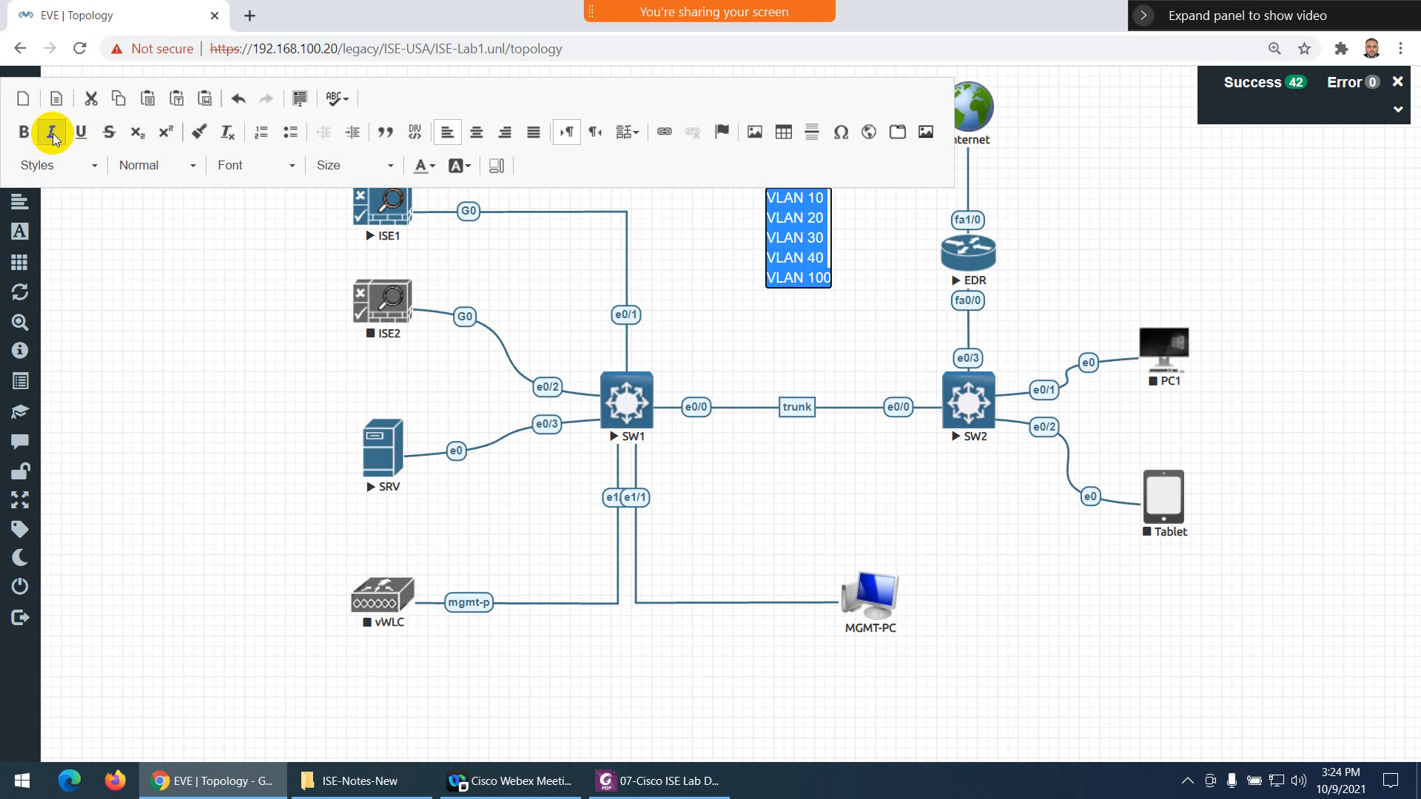
{"action": "left_click", "coordinate": [23, 132]}
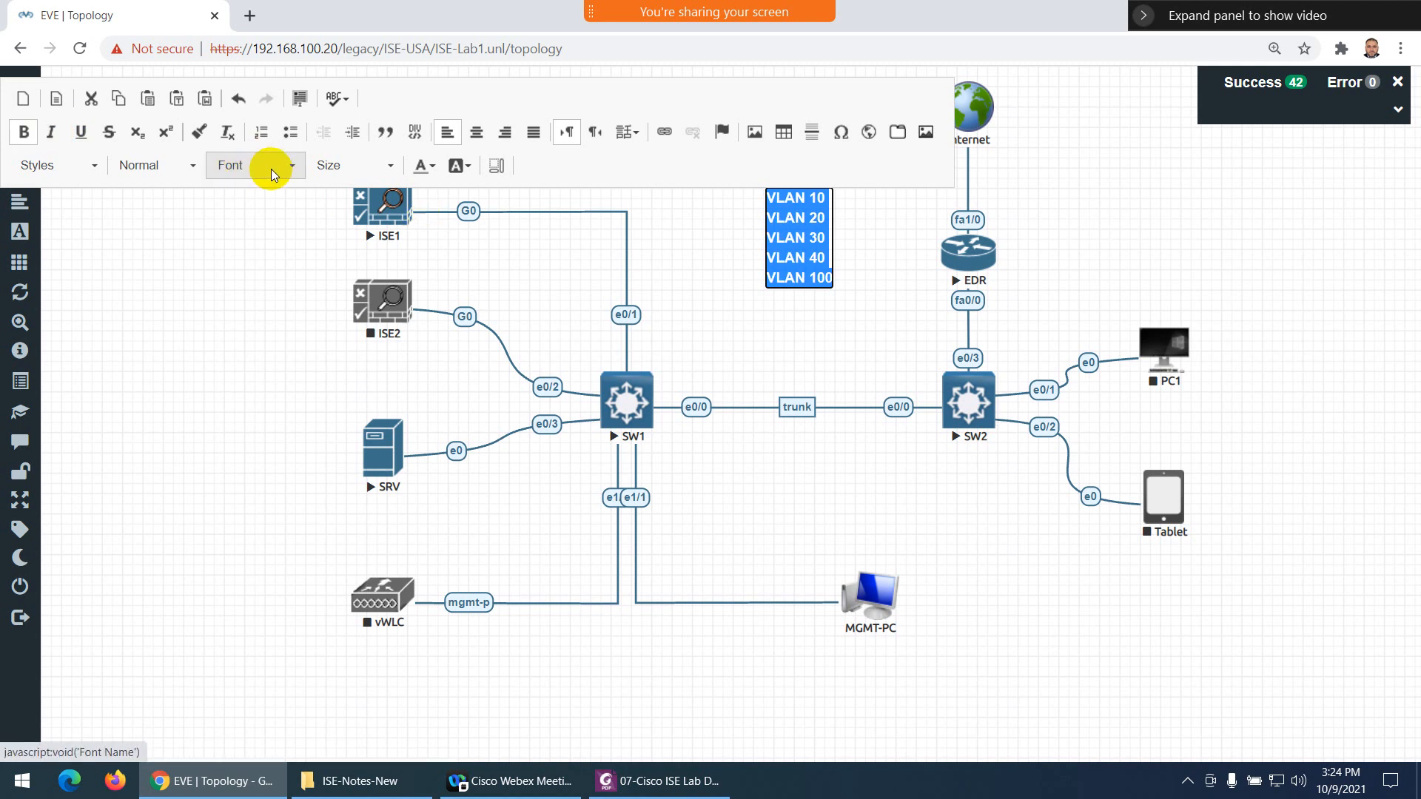
{"action": "left_click", "coordinate": [427, 165]}
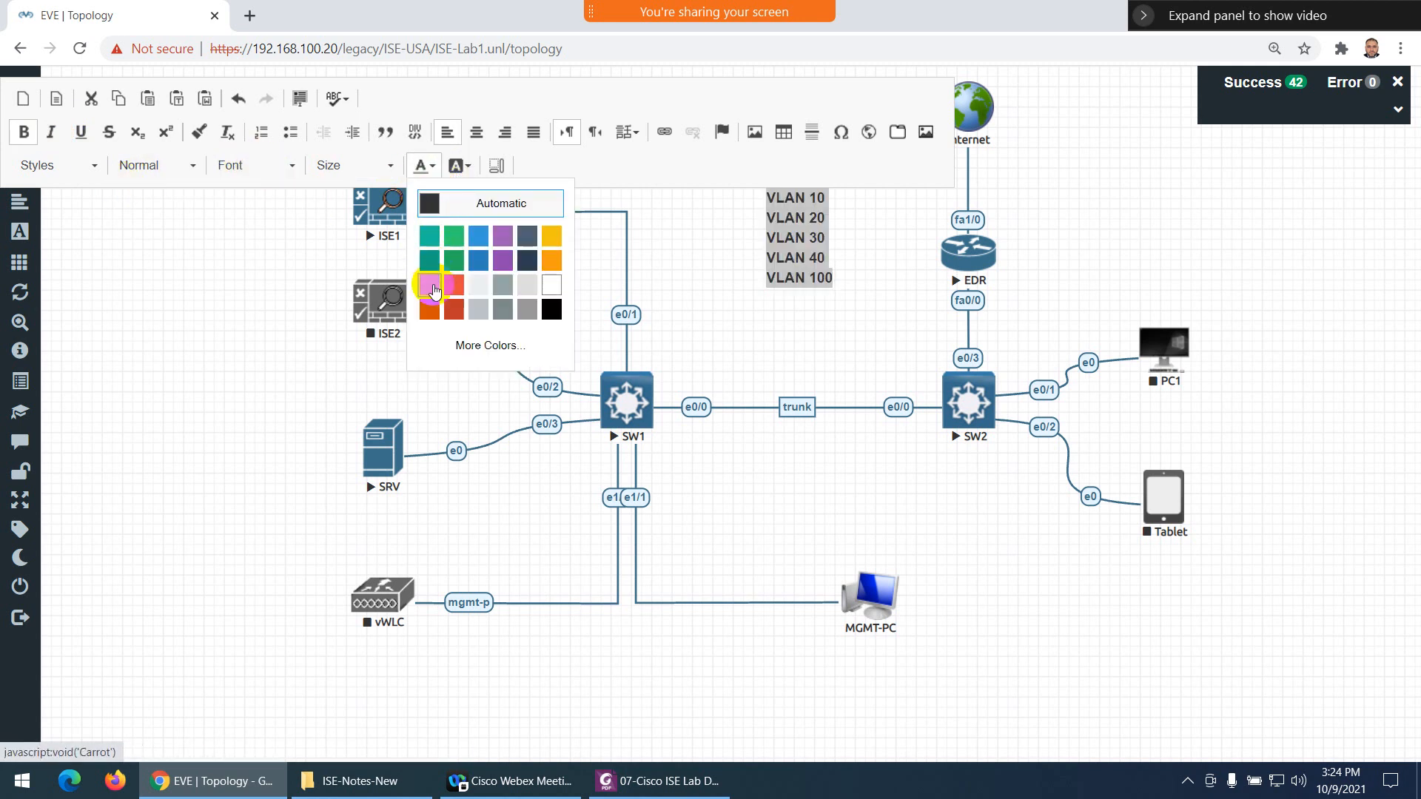
{"action": "left_click", "coordinate": [429, 308]}
{"action": "left_click", "coordinate": [673, 304]}
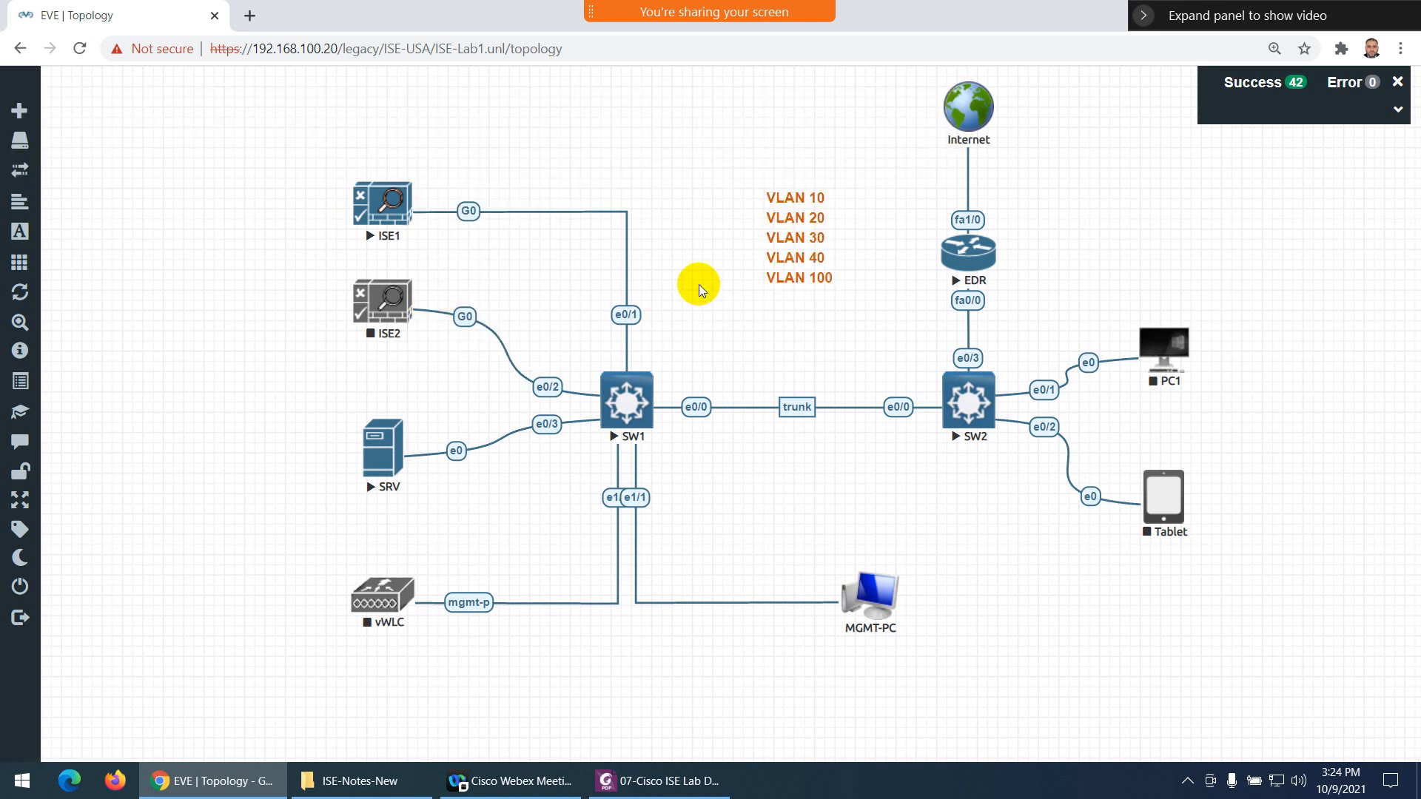
Move the VLAN list next to the vertical link above SW1, beside the e0/1 port label
{"action": "left_click", "coordinate": [798, 222]}
{"action": "left_click", "coordinate": [723, 197]}
{"action": "left_click_drag", "start_coordinate": [704, 140], "coordinate": [844, 326]}
{"action": "left_click_drag", "start_coordinate": [818, 265], "coordinate": [679, 281]}
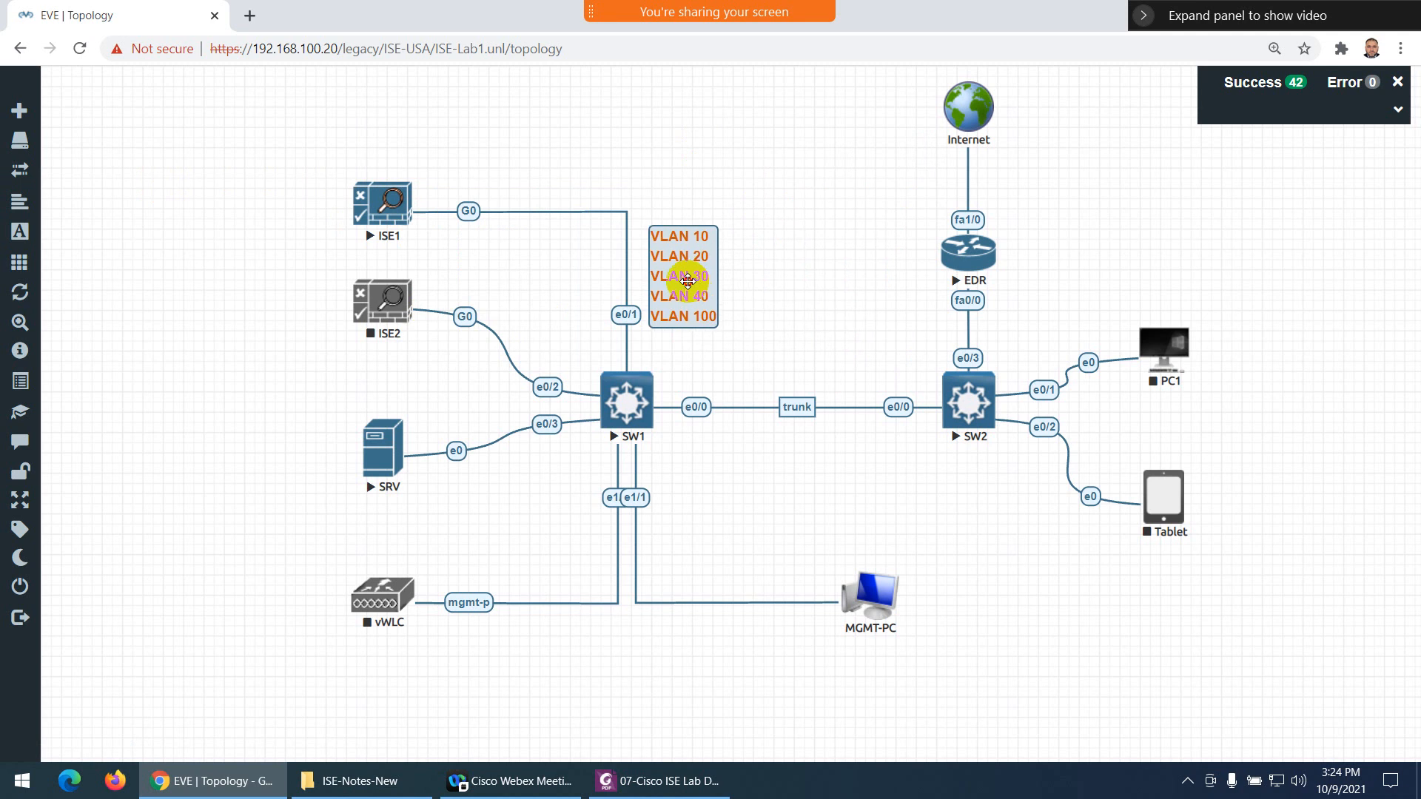
Add another text object below the trunk link and set its text to .254
{"action": "right_click", "coordinate": [763, 453]}
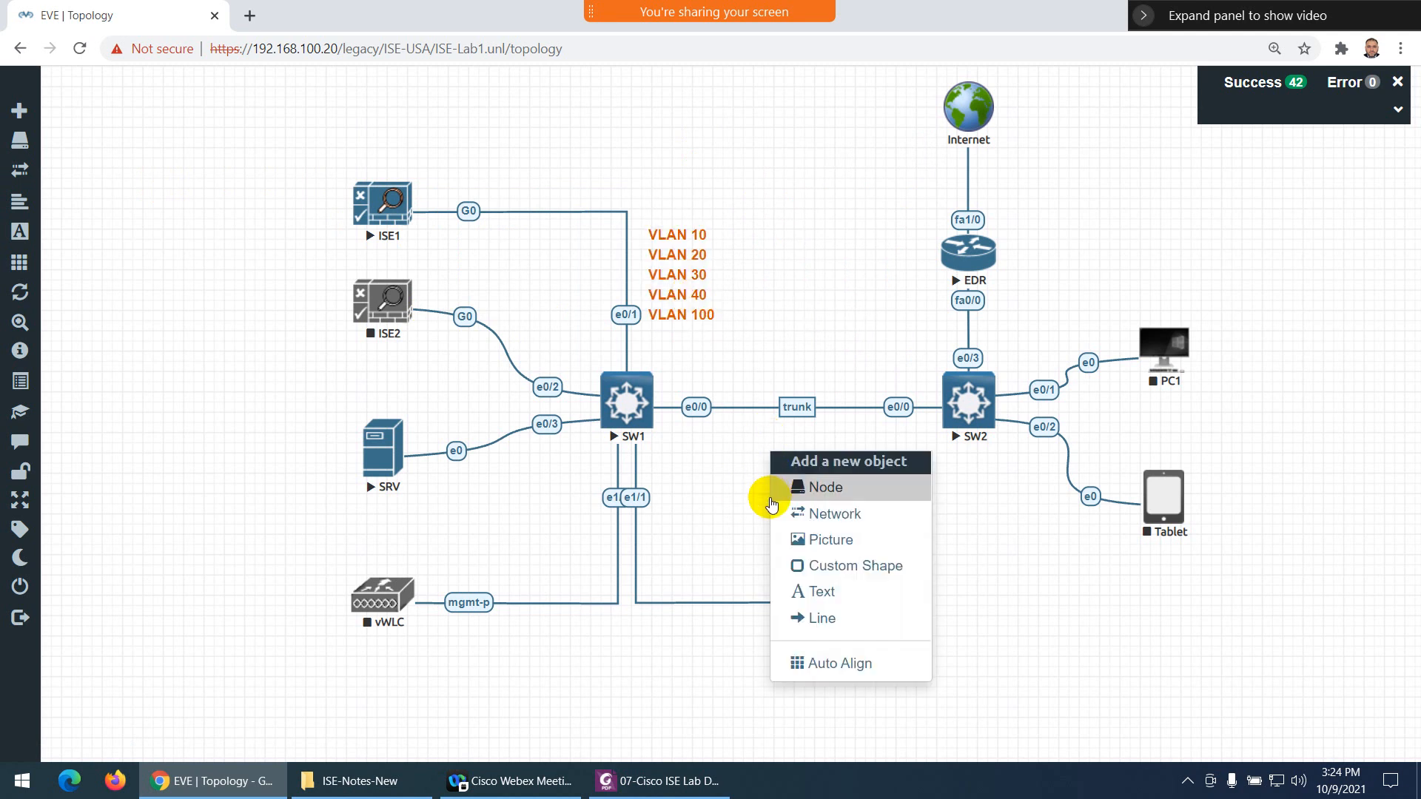
{"action": "left_click", "coordinate": [793, 601]}
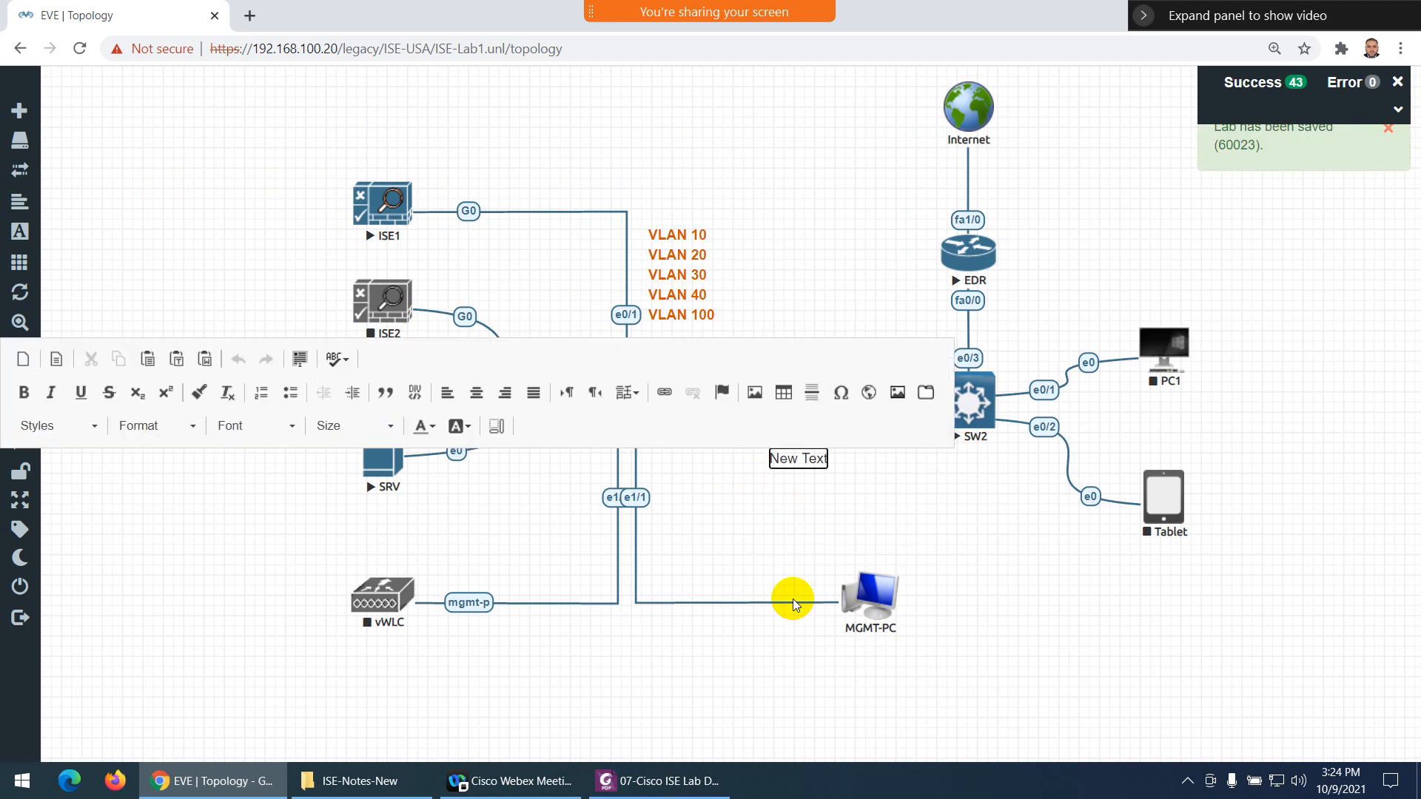
{"action": "key", "text": "ctrl+a"}
{"action": "key", "text": "BackSpace"}
{"action": "type", "text": "2"}
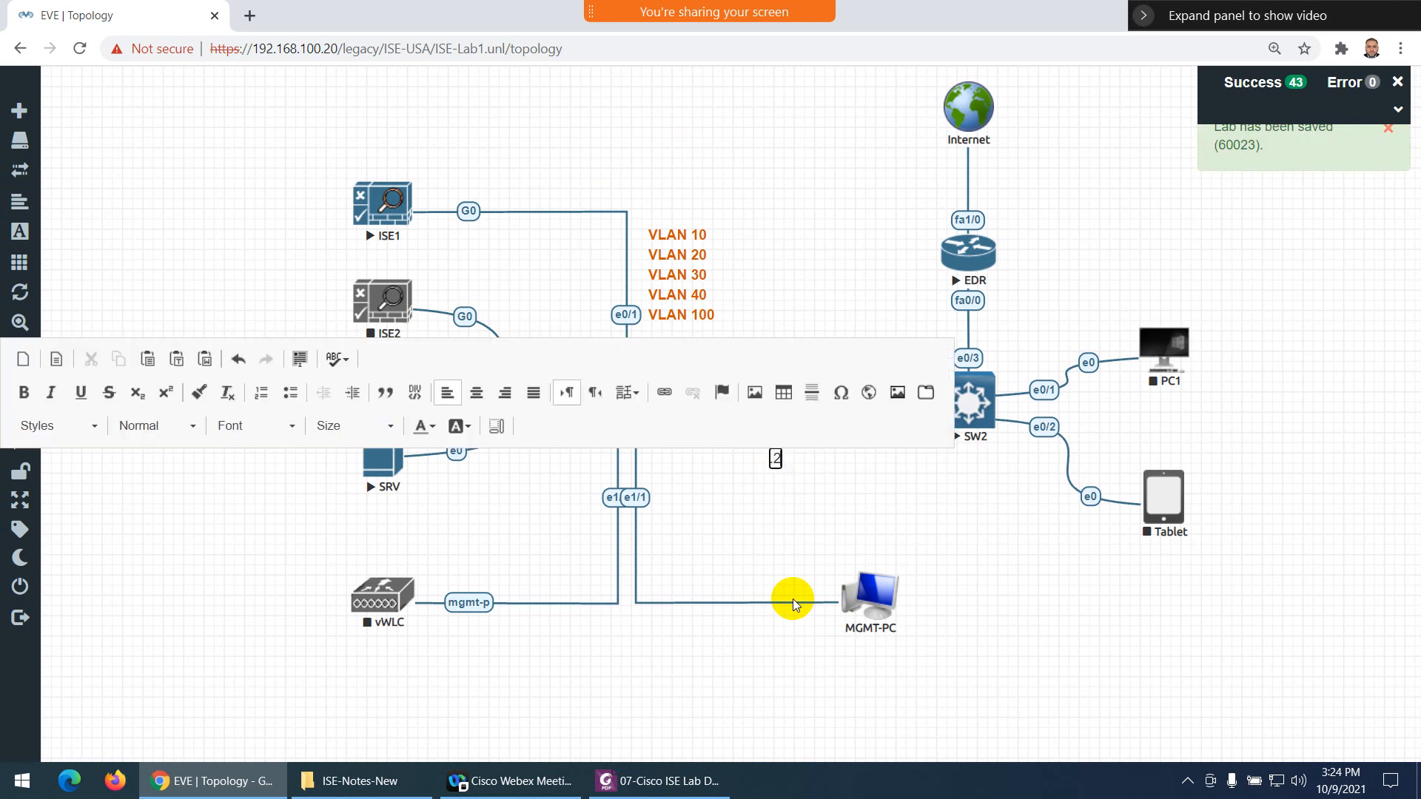
{"action": "type", "text": "54"}
Make the .254 label bold and pale red, and move it just above SW2's e0/0 port label
{"action": "key", "text": "ctrl+a"}
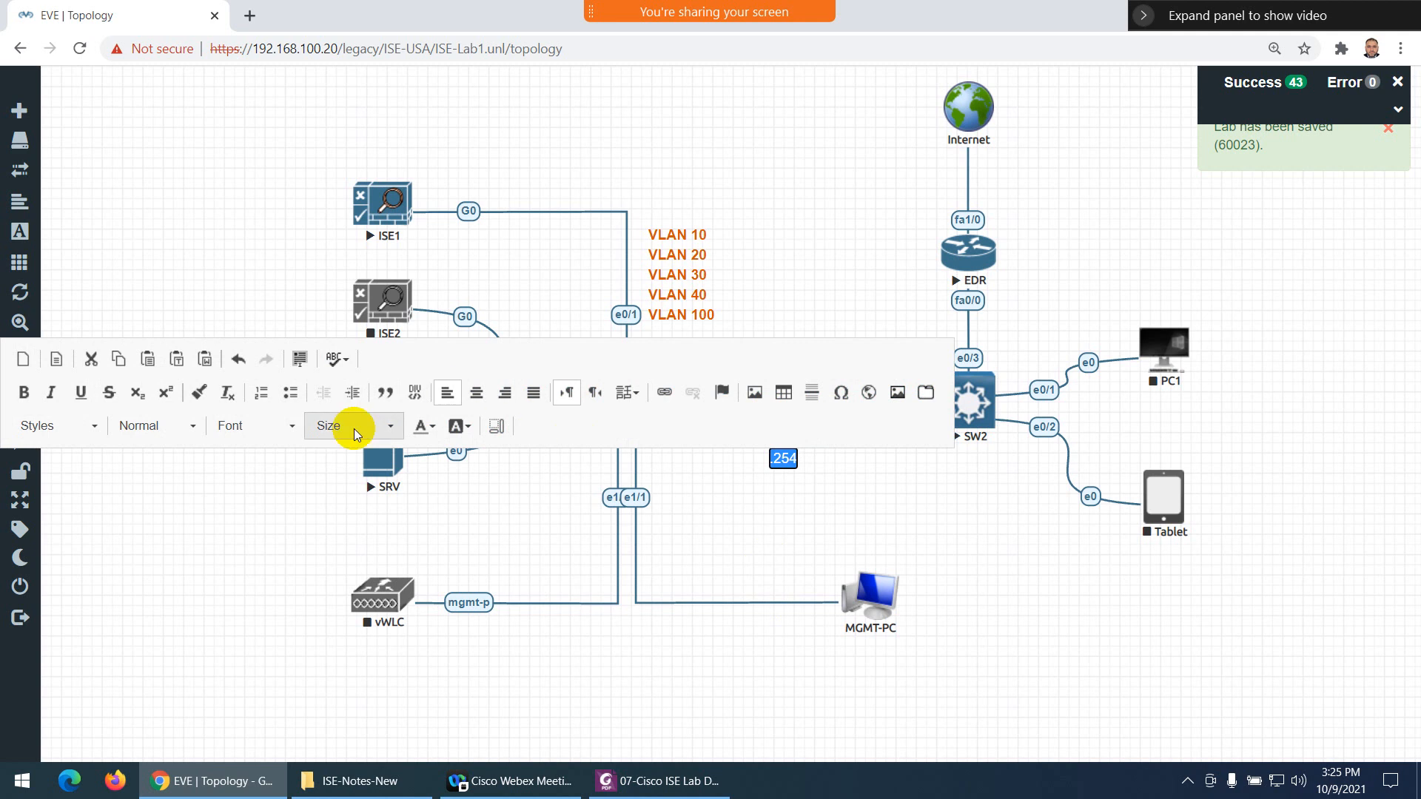
{"action": "left_click", "coordinate": [26, 390]}
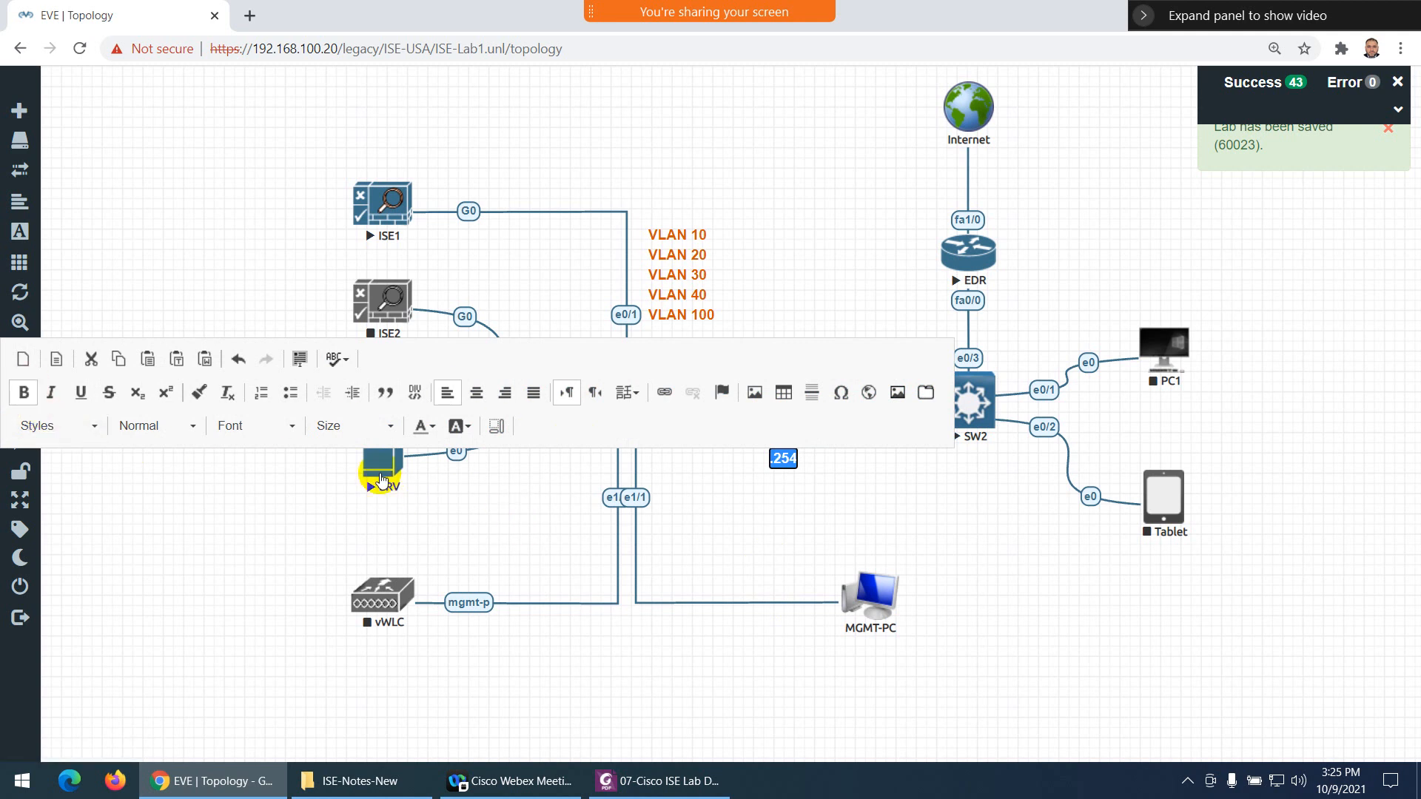
{"action": "left_click", "coordinate": [429, 426]}
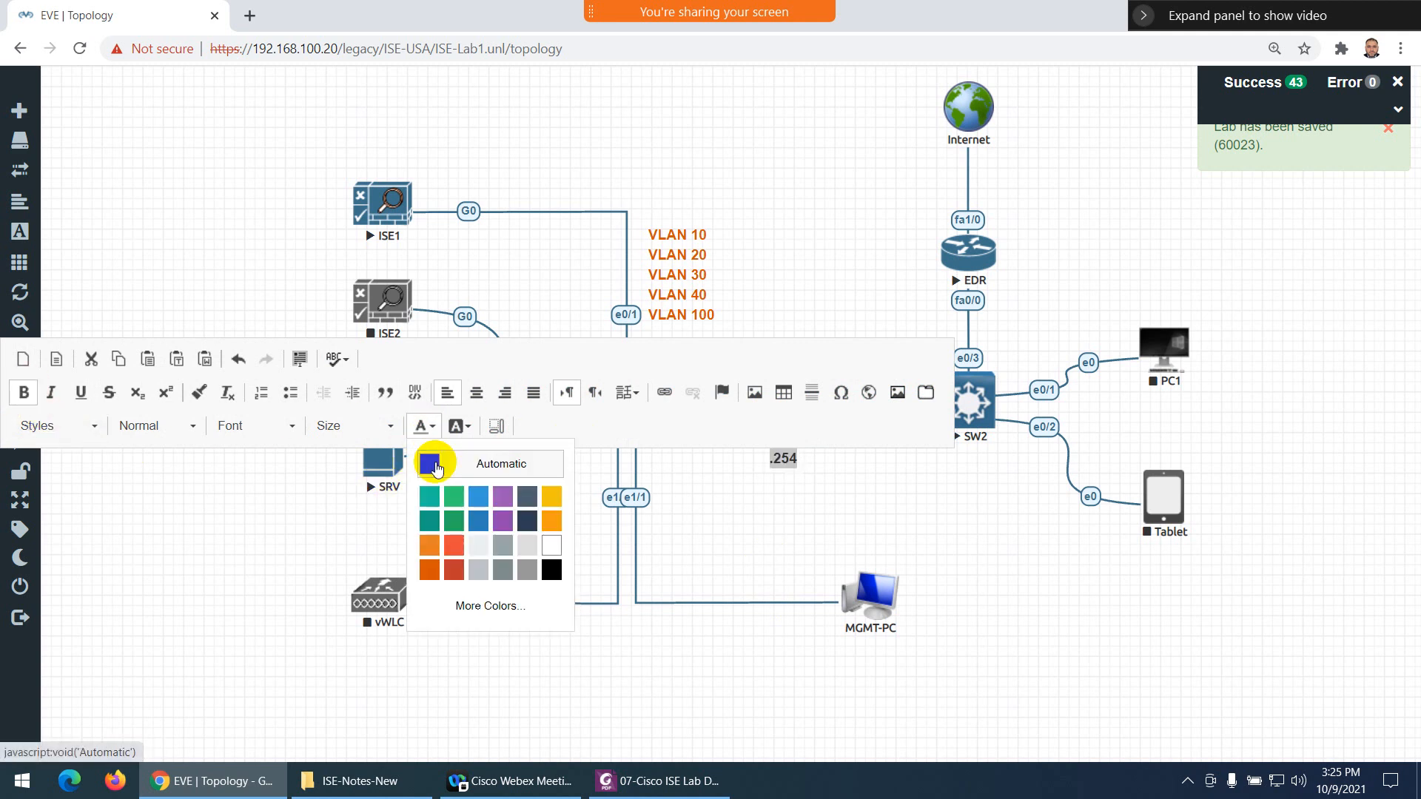
{"action": "left_click", "coordinate": [458, 545]}
{"action": "left_click", "coordinate": [715, 496]}
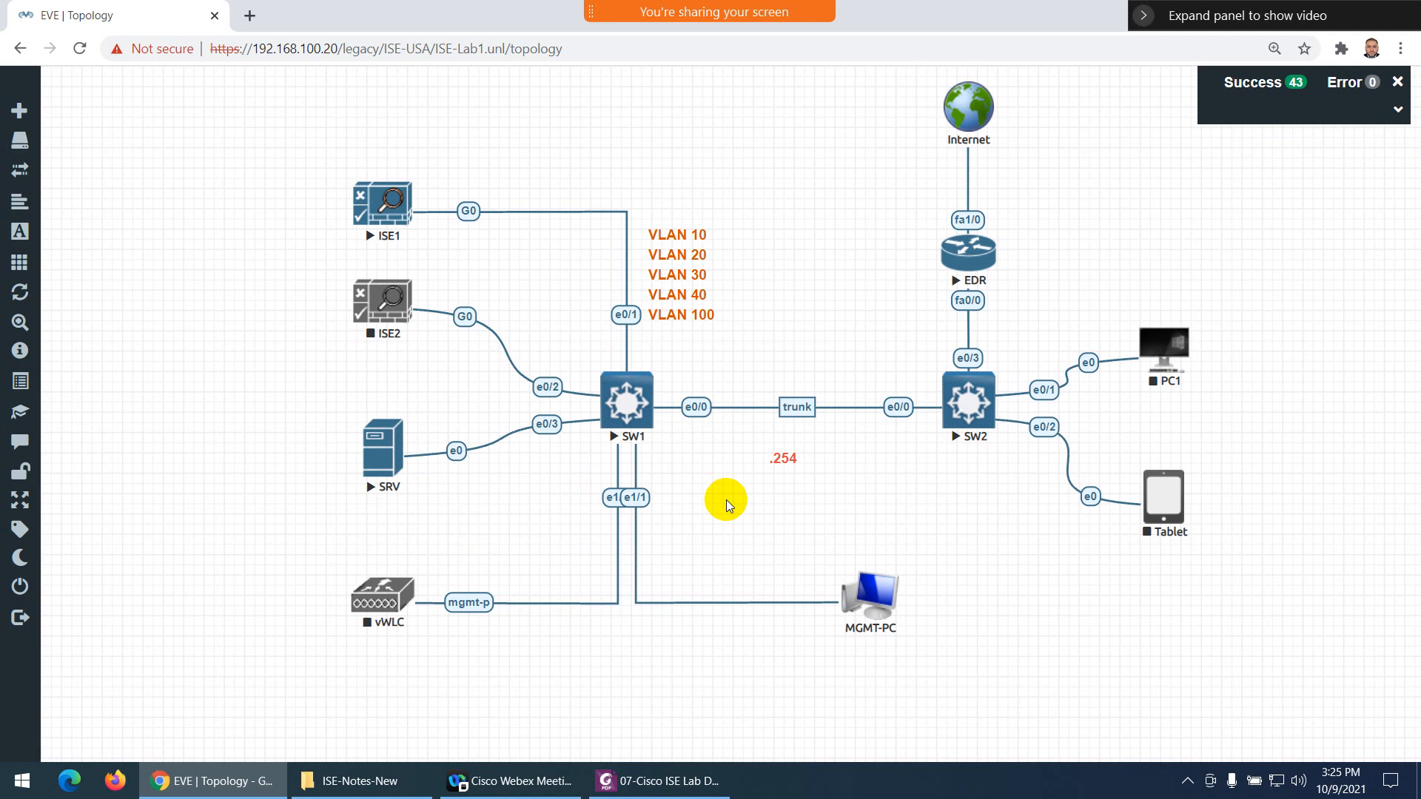
{"action": "left_click_drag", "start_coordinate": [786, 460], "coordinate": [853, 427]}
{"action": "left_click_drag", "start_coordinate": [784, 456], "coordinate": [881, 380]}
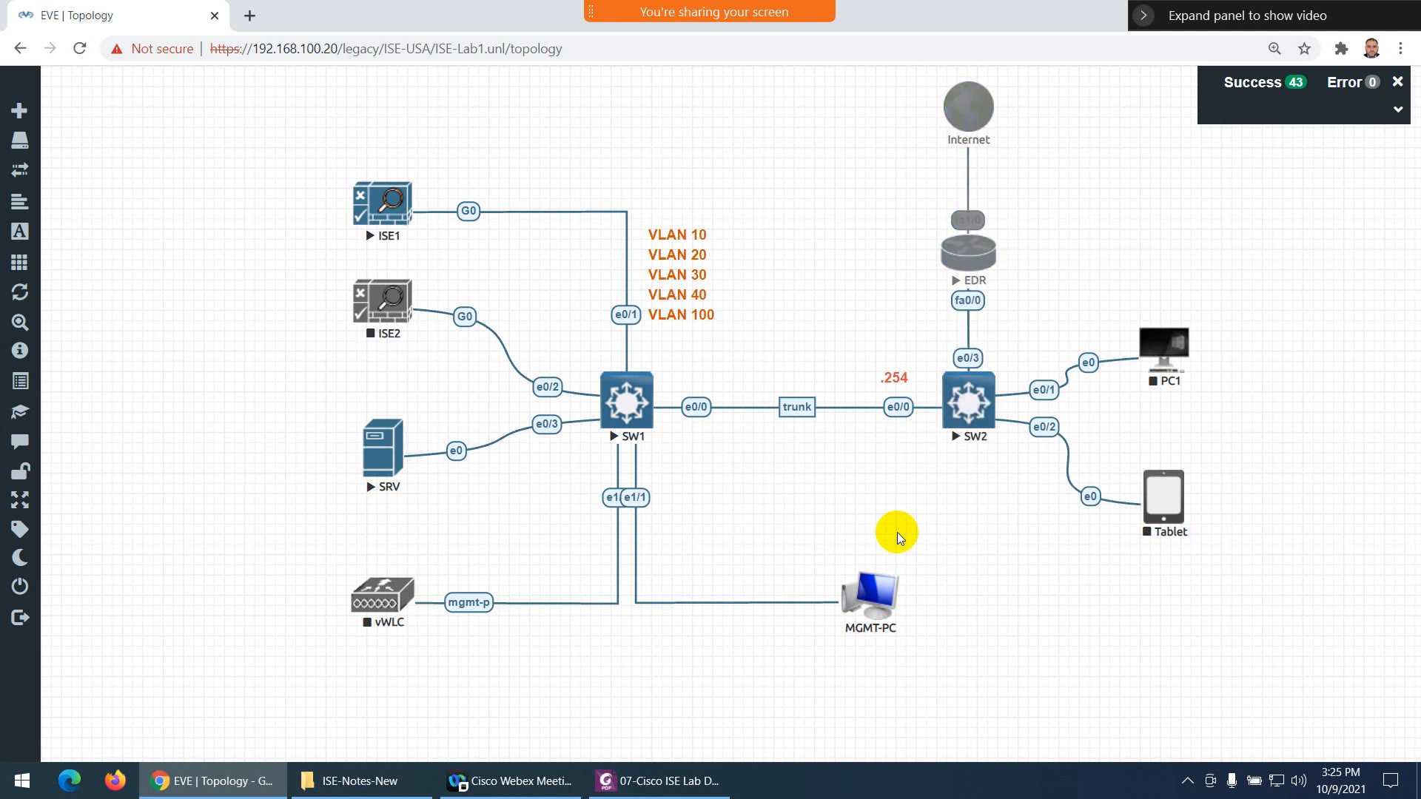
Switch to the Cisco ISE lab details PDF, examine the diagram's subnet labels, and return to the EVE-NG topology
{"action": "left_click", "coordinate": [672, 788]}
{"action": "scroll", "coordinate": [736, 494], "scroll_direction": "up", "scroll_amount": 15}
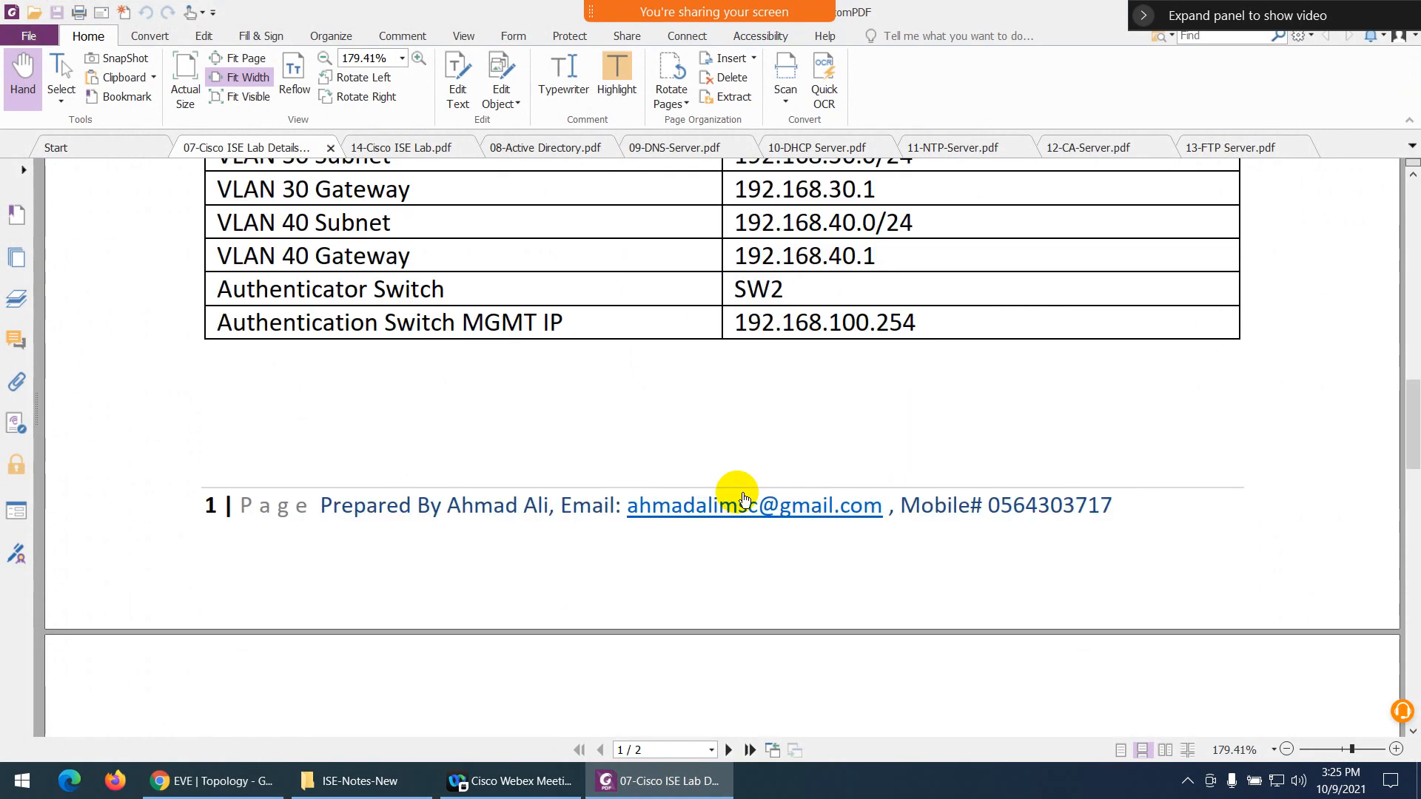
{"action": "scroll", "coordinate": [736, 494], "scroll_direction": "up", "scroll_amount": 7}
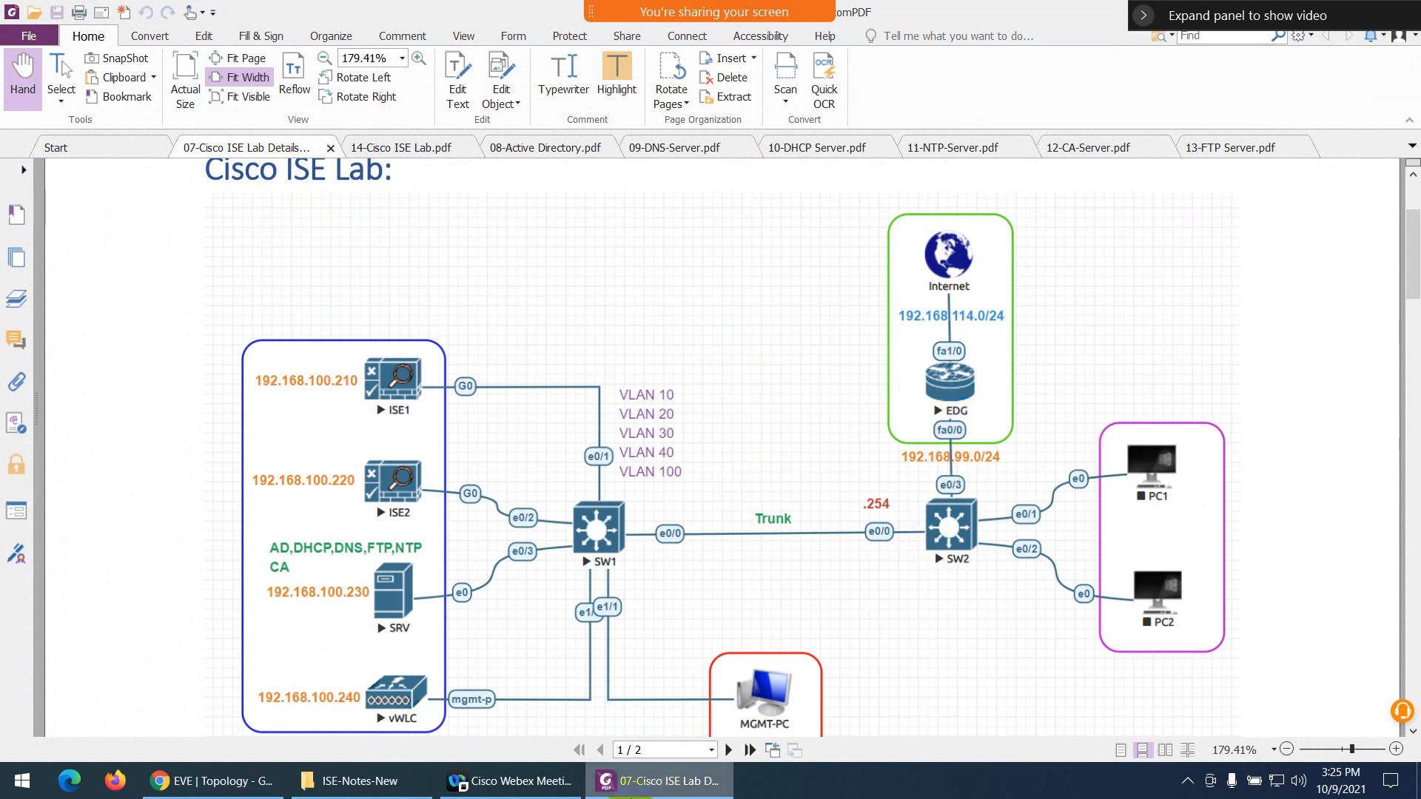
{"action": "left_click", "coordinate": [638, 794]}
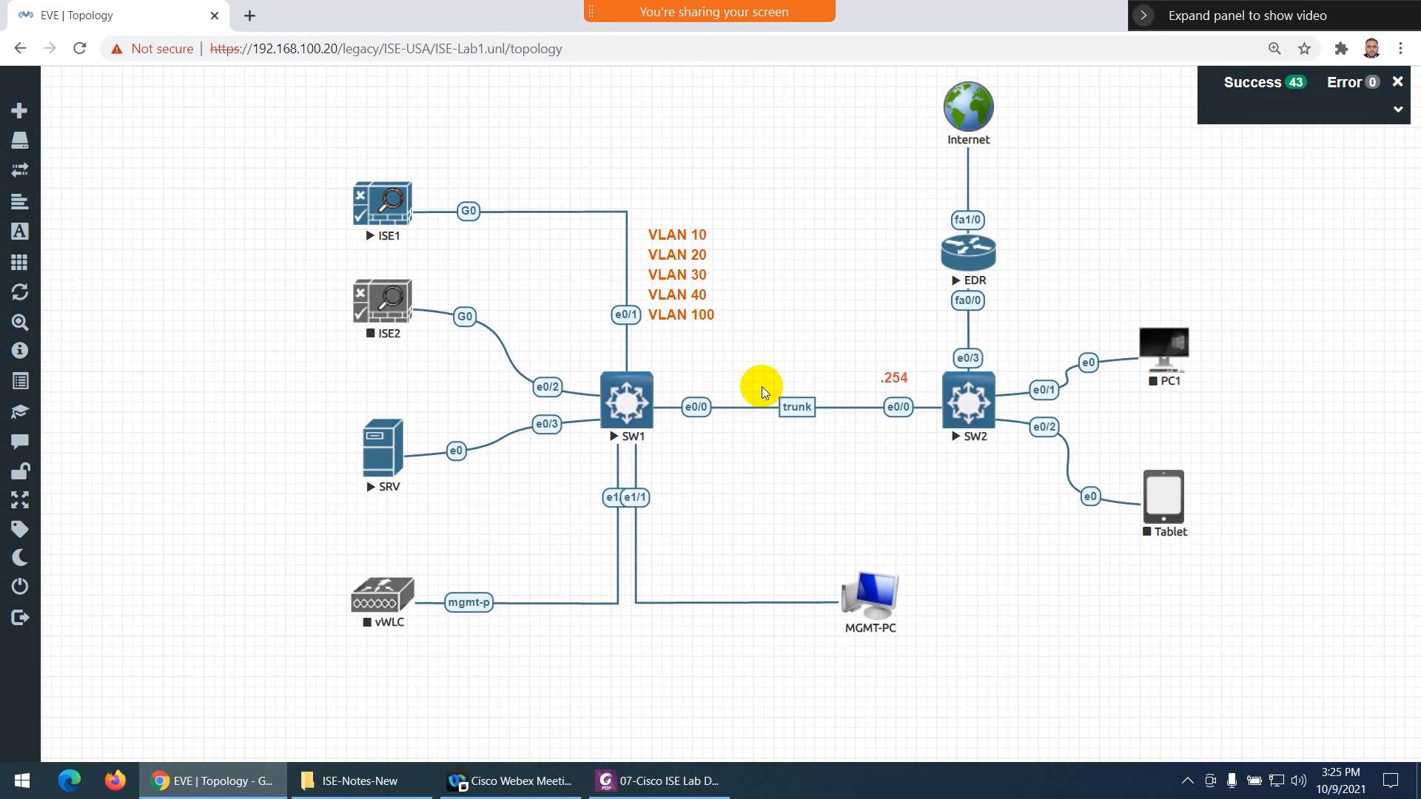
Duplicate the .254 label, move the copy to the empty area near Internet, and change its text to 192.168.99.0/24
{"action": "right_click", "coordinate": [894, 380]}
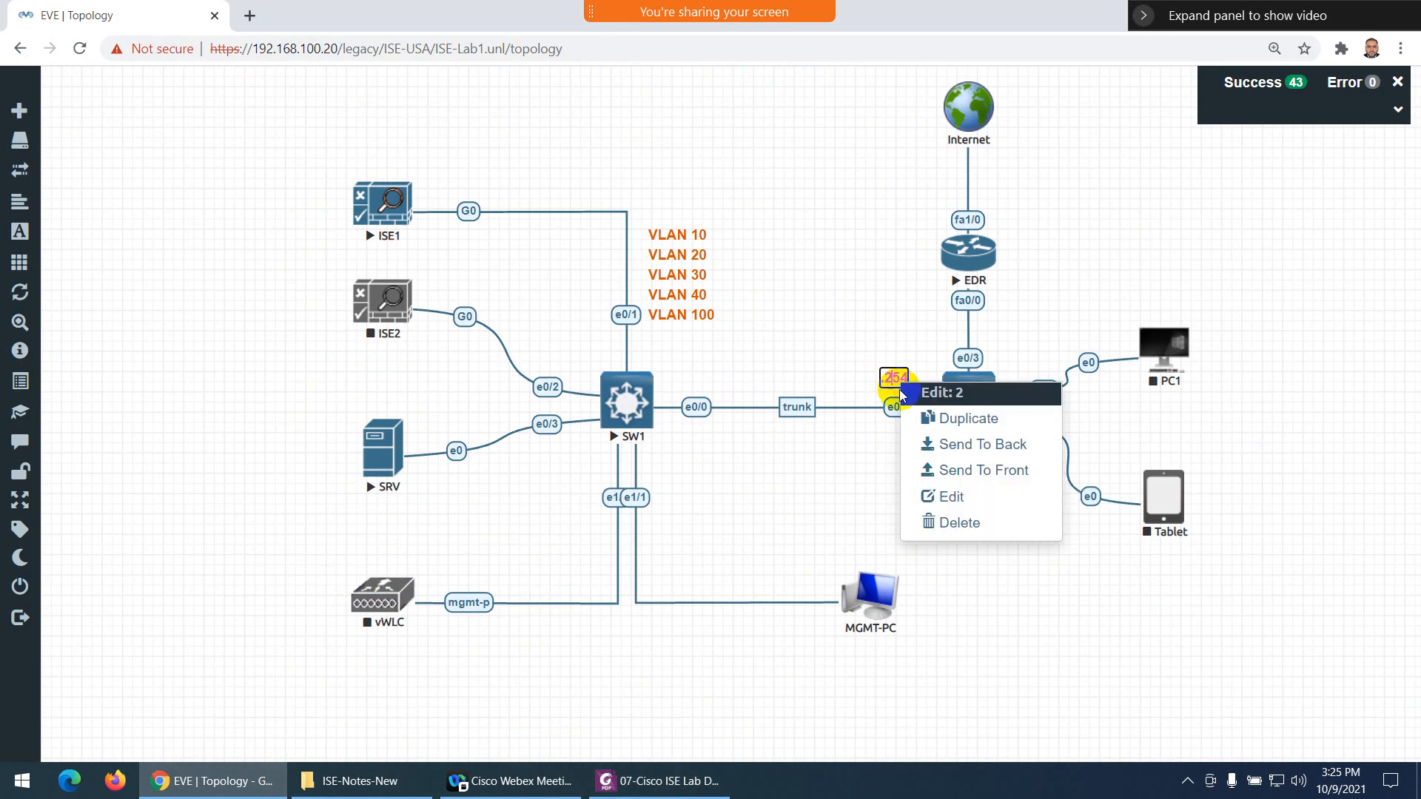
{"action": "left_click", "coordinate": [935, 422]}
{"action": "left_click", "coordinate": [810, 490]}
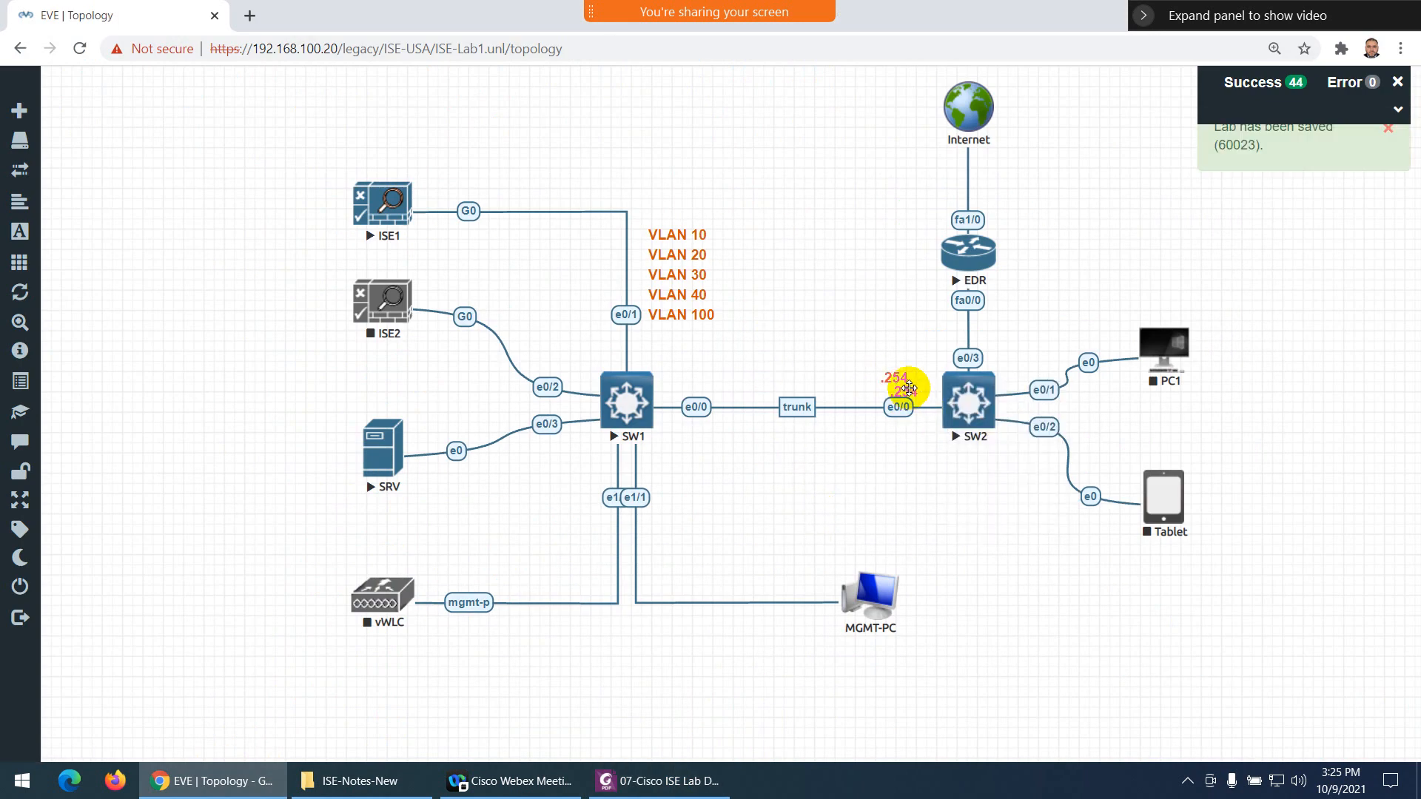
{"action": "left_click_drag", "start_coordinate": [905, 381], "coordinate": [829, 156]}
{"action": "double_click", "coordinate": [829, 156]}
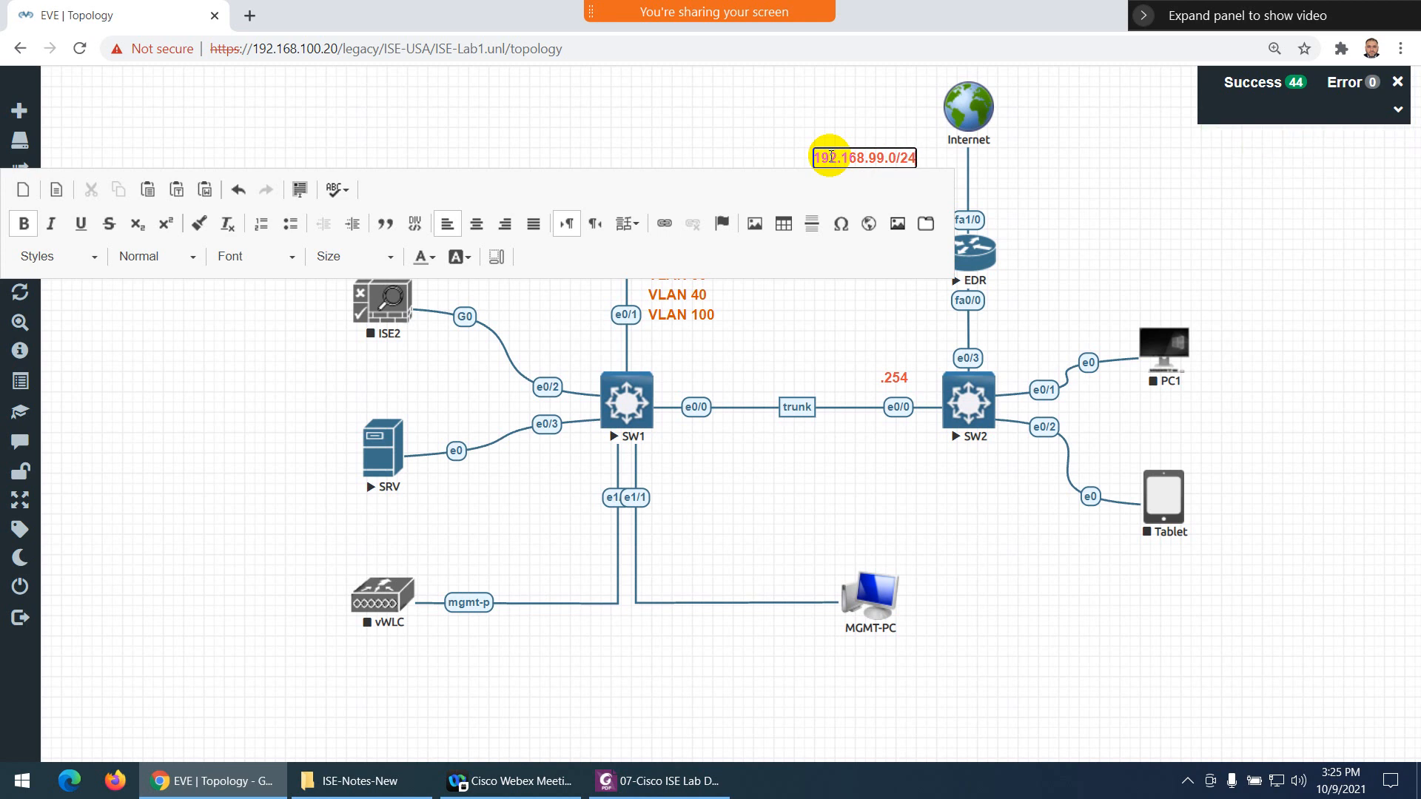
Color the 192.168.99.0/24 label teal green and place it on the link between EDR fa0/0 and SW2 e0/3
{"action": "triple_click", "coordinate": [832, 157]}
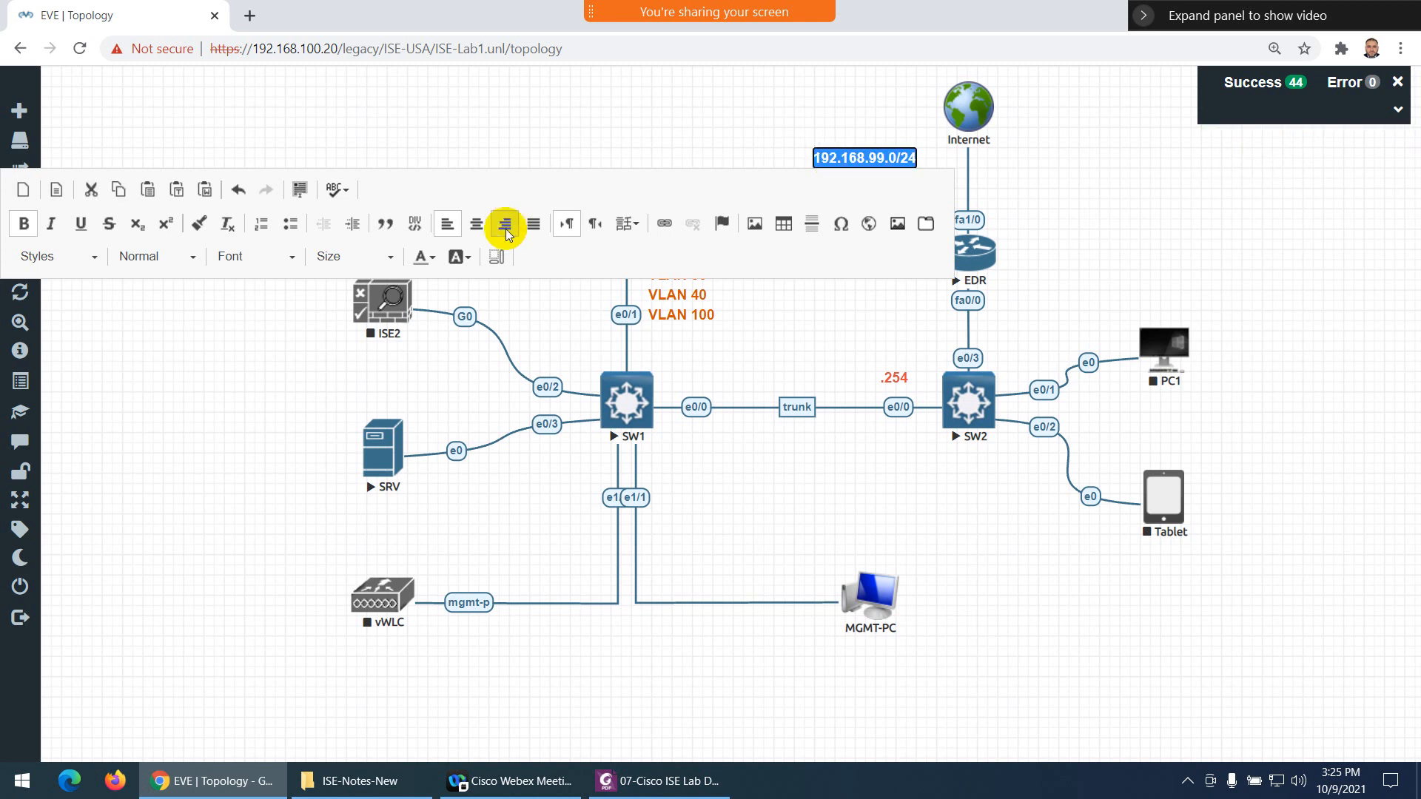
{"action": "left_click", "coordinate": [434, 263]}
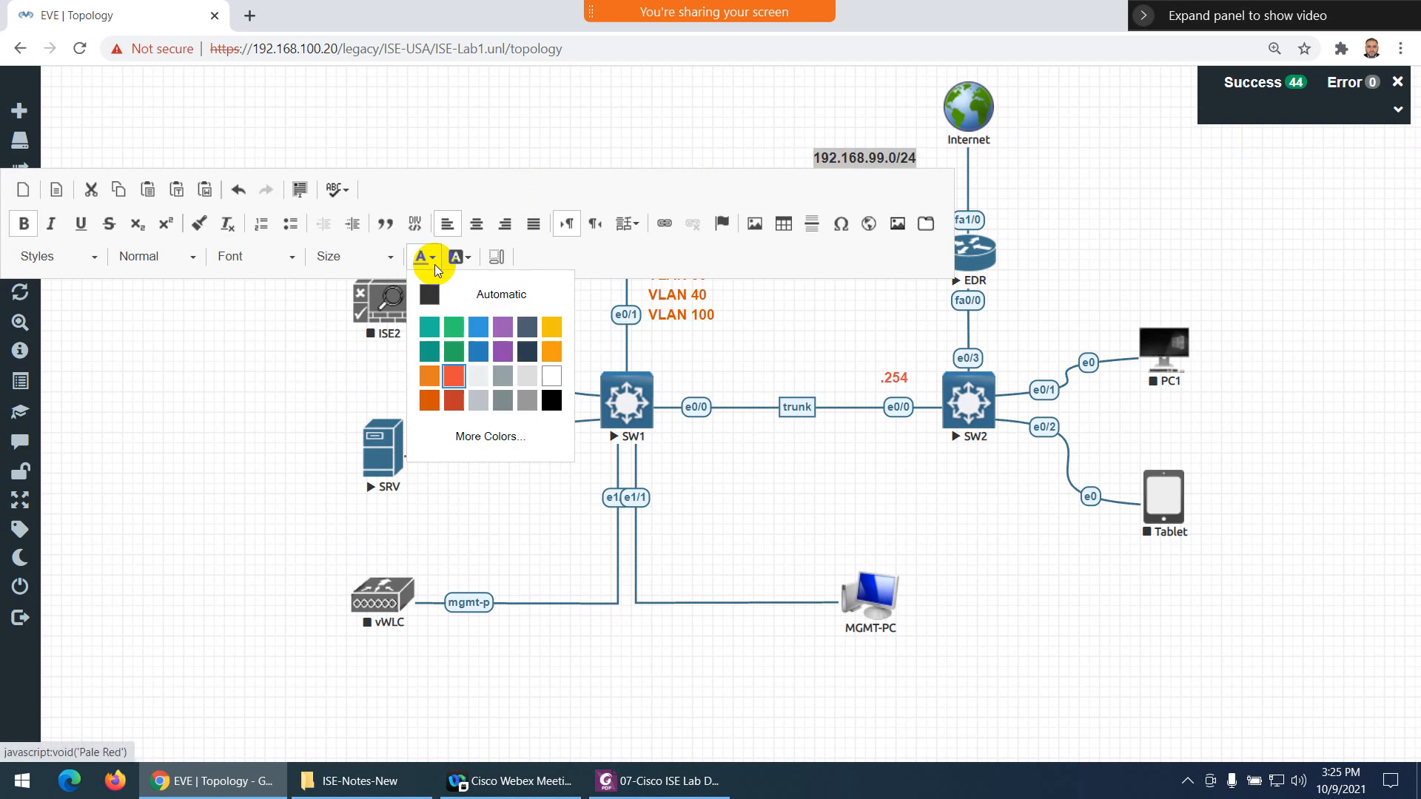
{"action": "left_click", "coordinate": [430, 351]}
{"action": "left_click", "coordinate": [751, 141]}
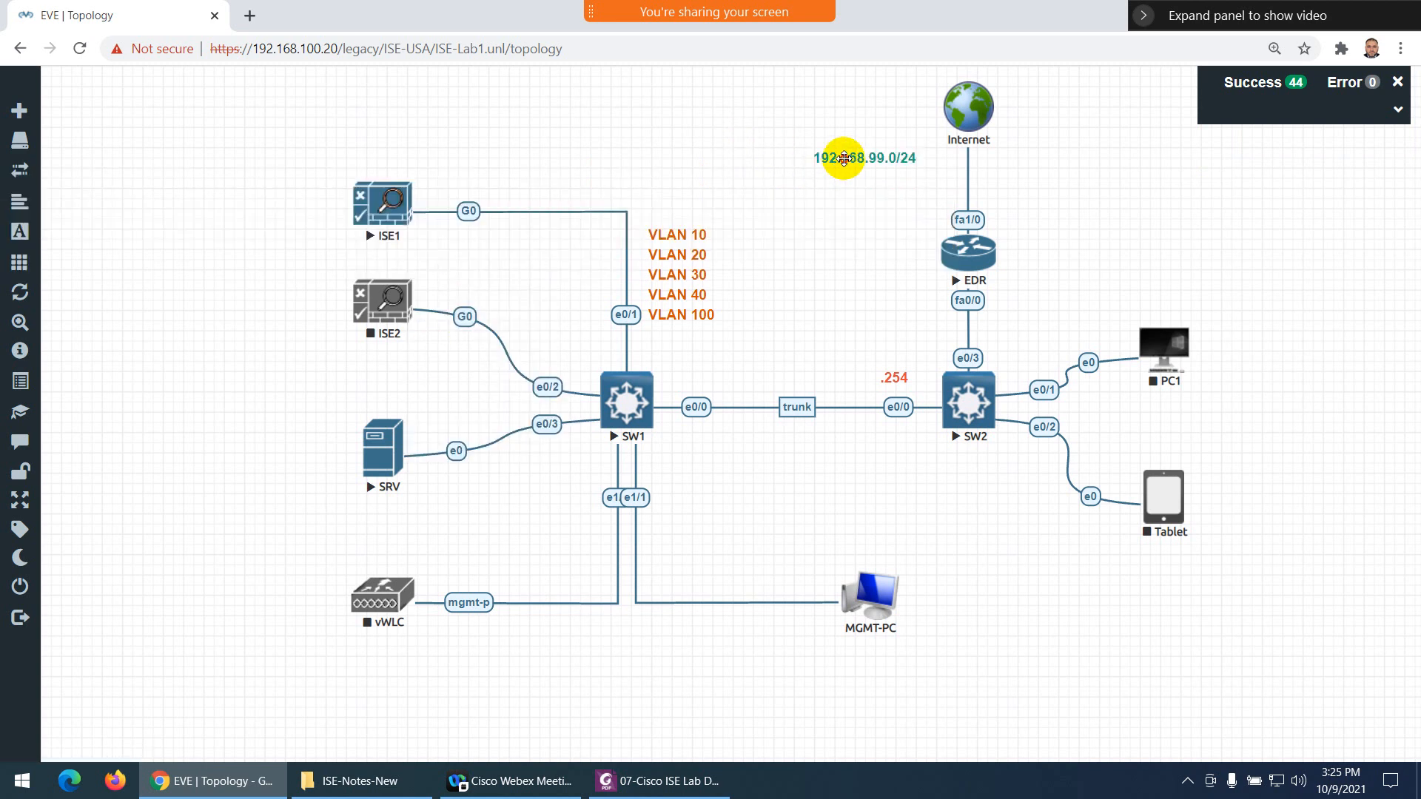
{"action": "left_click_drag", "start_coordinate": [844, 158], "coordinate": [859, 262]}
{"action": "left_click_drag", "start_coordinate": [850, 159], "coordinate": [957, 327]}
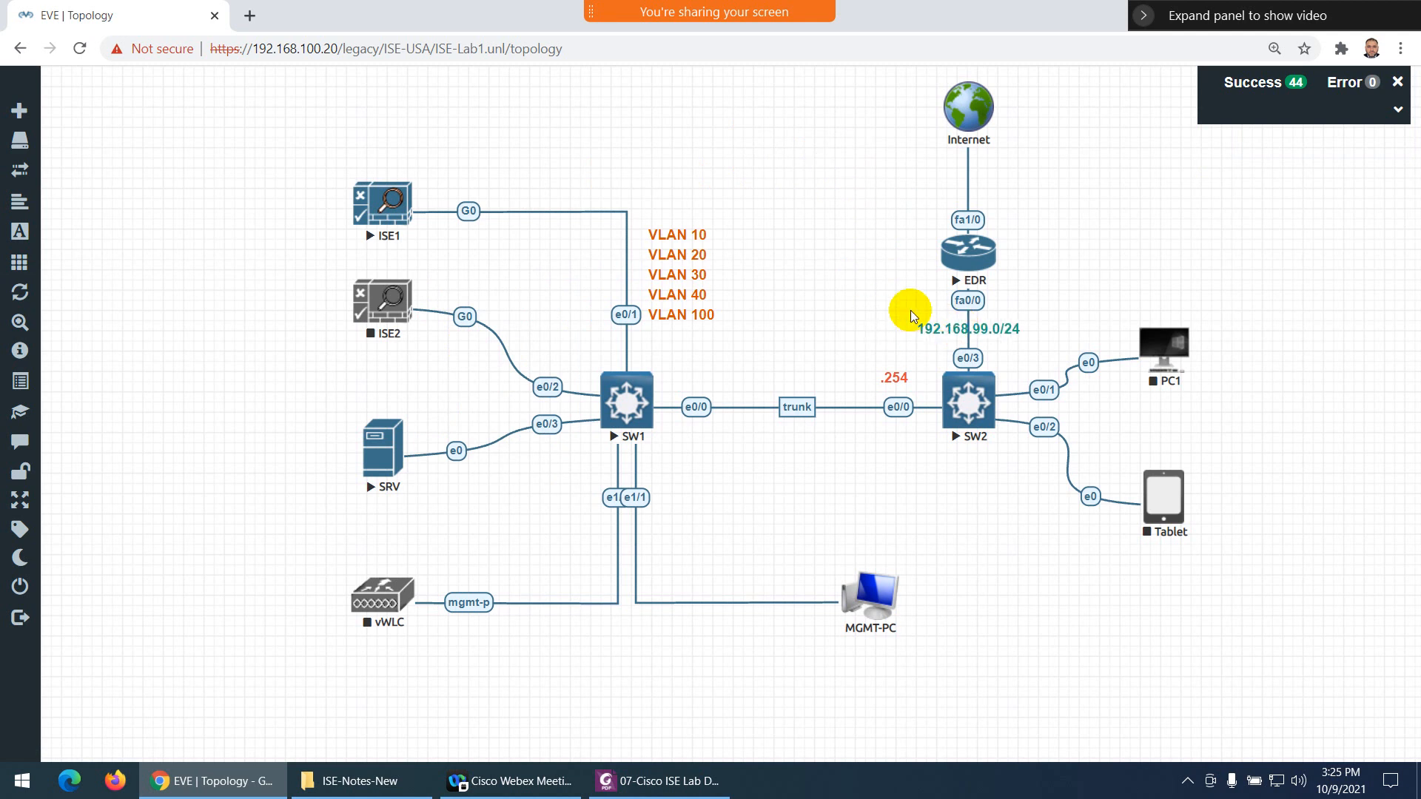
Check the lab details PDF, then duplicate the 192.168.99.0/24 label, move the copy beside the Internet link, and change it to 192.168.114.0/24
{"action": "left_click", "coordinate": [659, 781]}
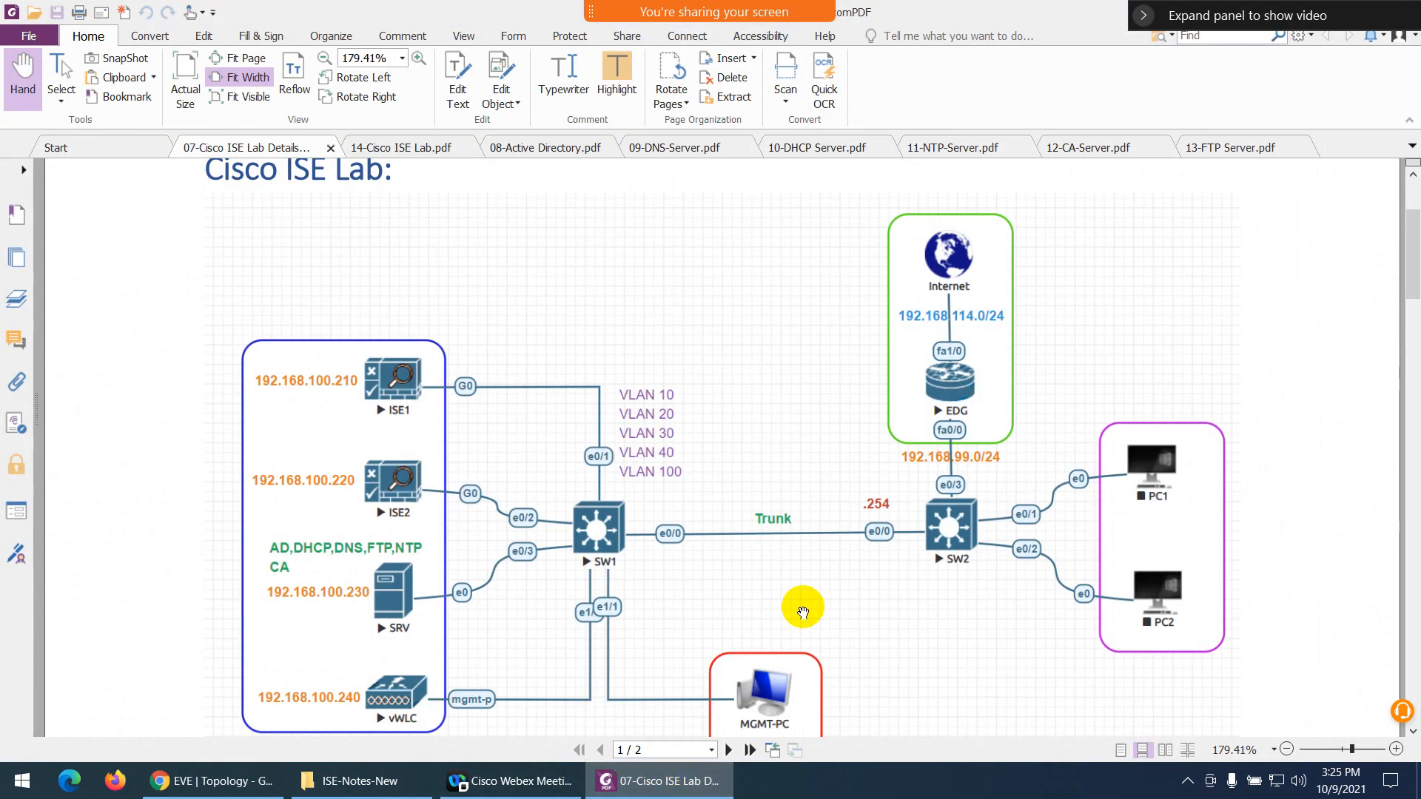
{"action": "left_click", "coordinate": [666, 781]}
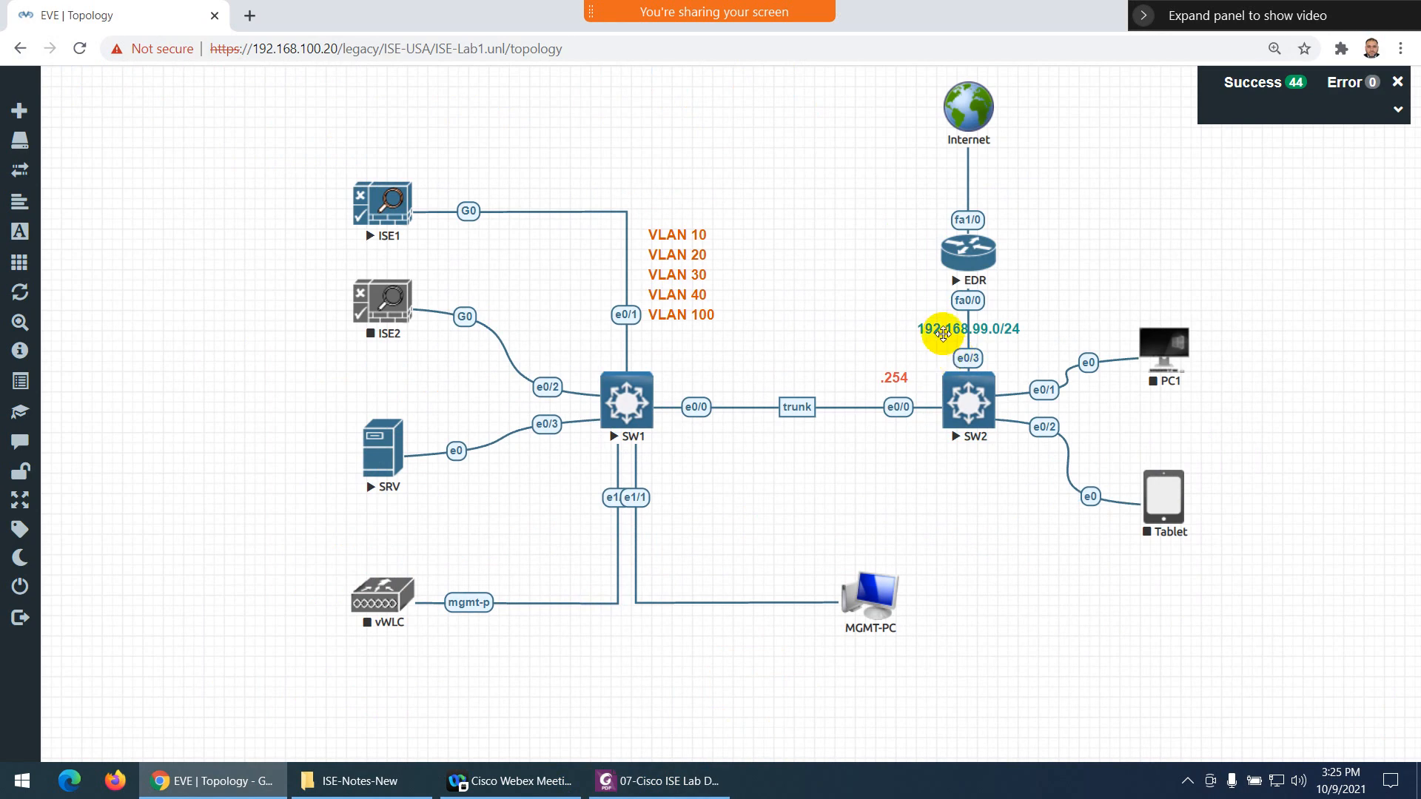
{"action": "right_click", "coordinate": [942, 334]}
{"action": "left_click", "coordinate": [978, 366]}
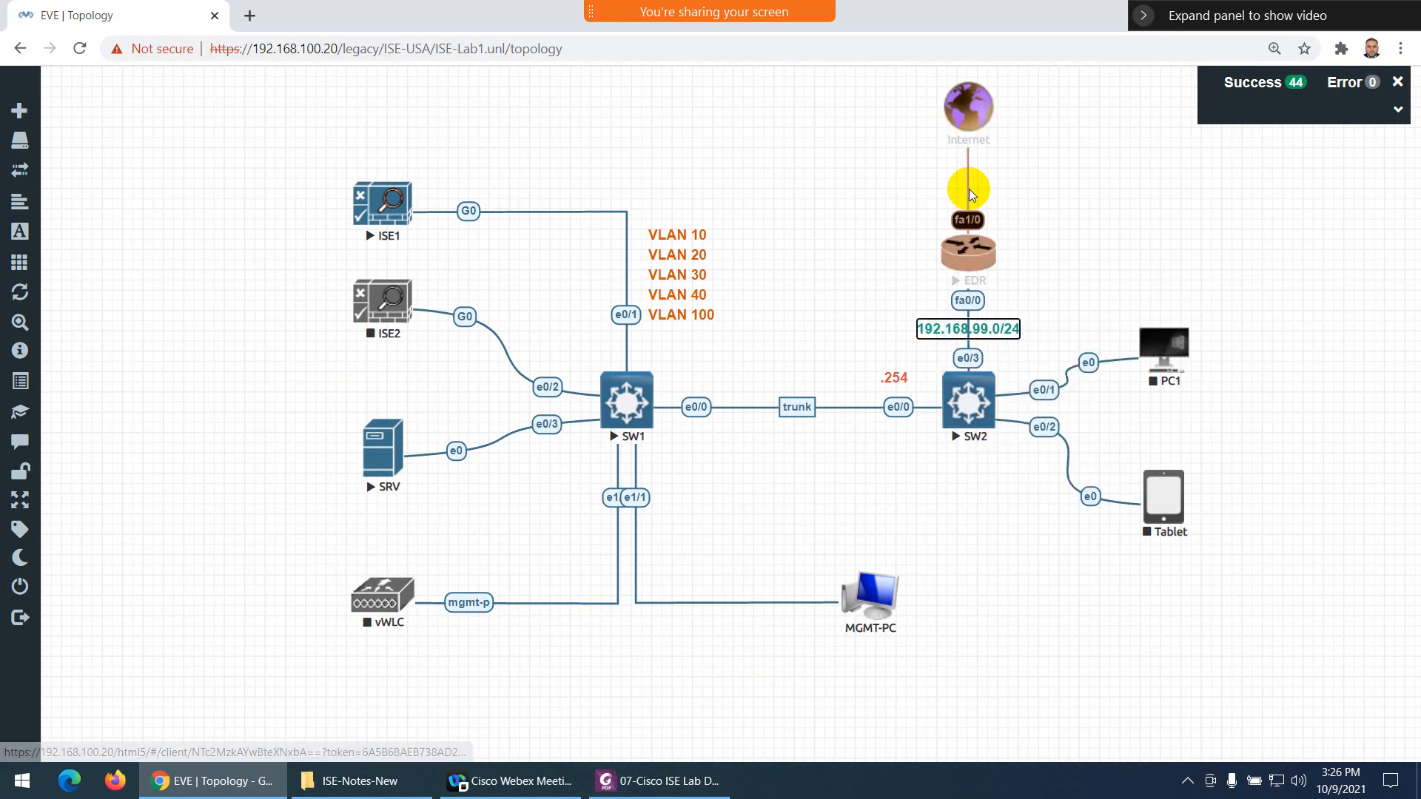
{"action": "left_click_drag", "start_coordinate": [976, 357], "coordinate": [872, 166]}
{"action": "double_click", "coordinate": [873, 166]}
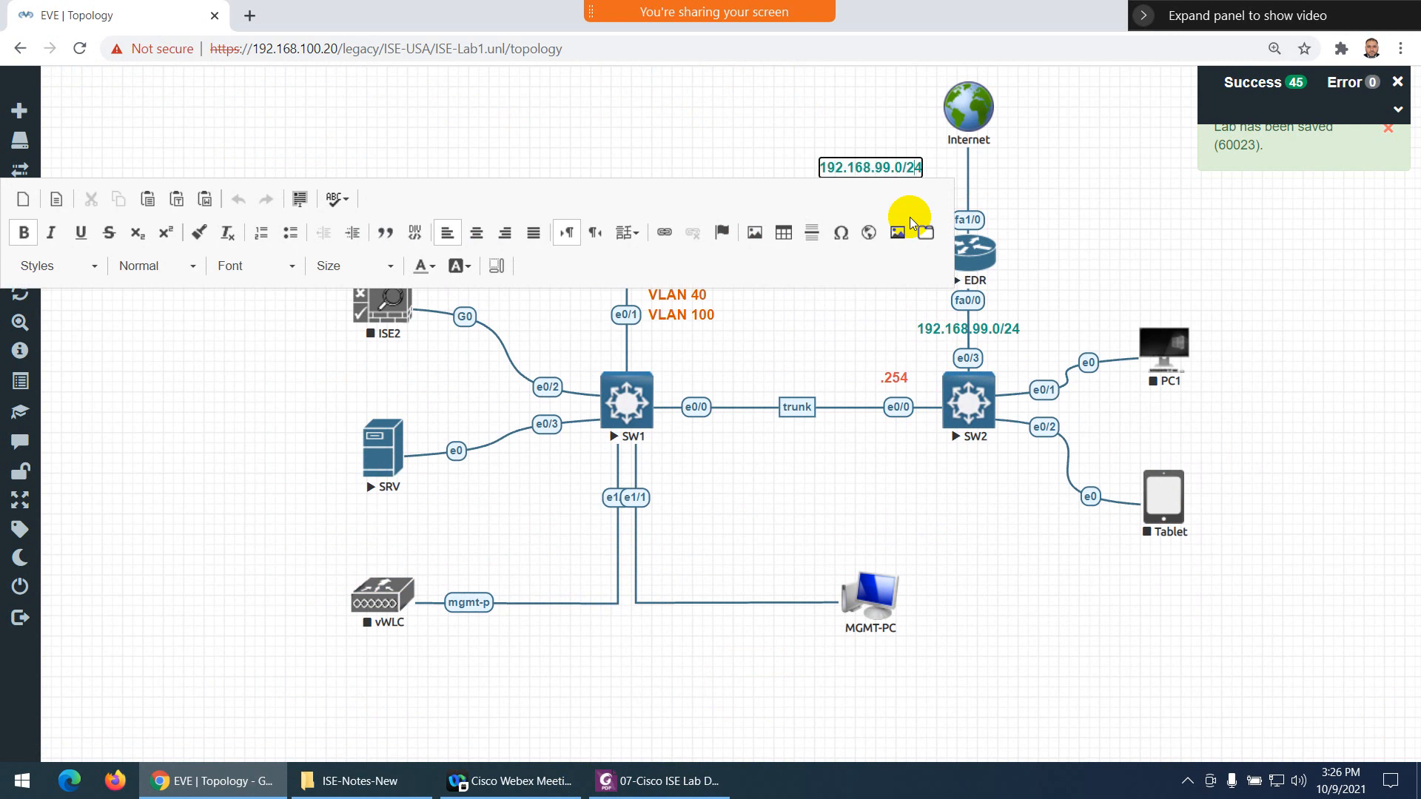
{"action": "key", "text": "BackSpace"}
{"action": "key", "text": "BackSpace"}
{"action": "type", "text": "114"}
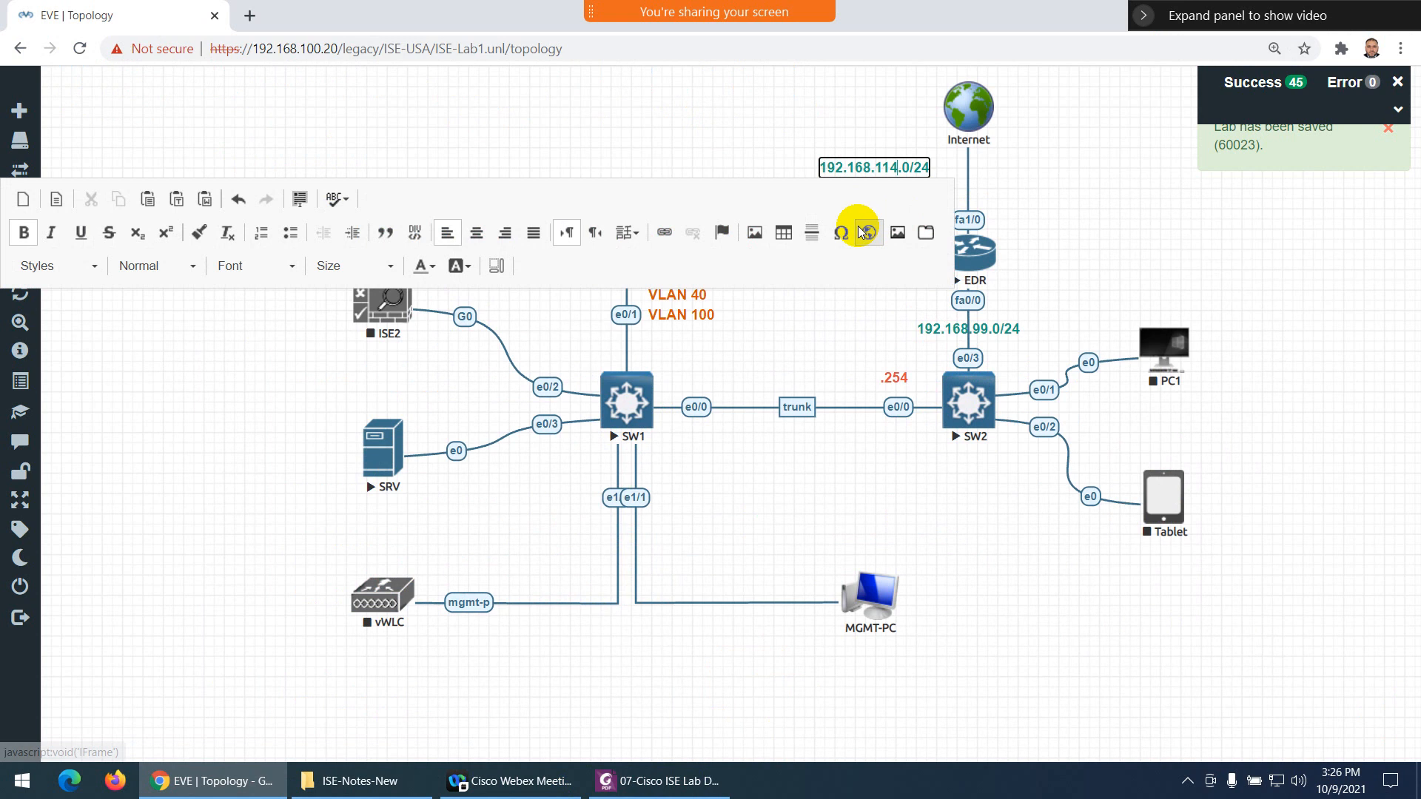
Color the 192.168.114.0/24 label Strong Blue and place it on the link between Internet and EDR fa1/0
{"action": "key", "text": "ctrl+a"}
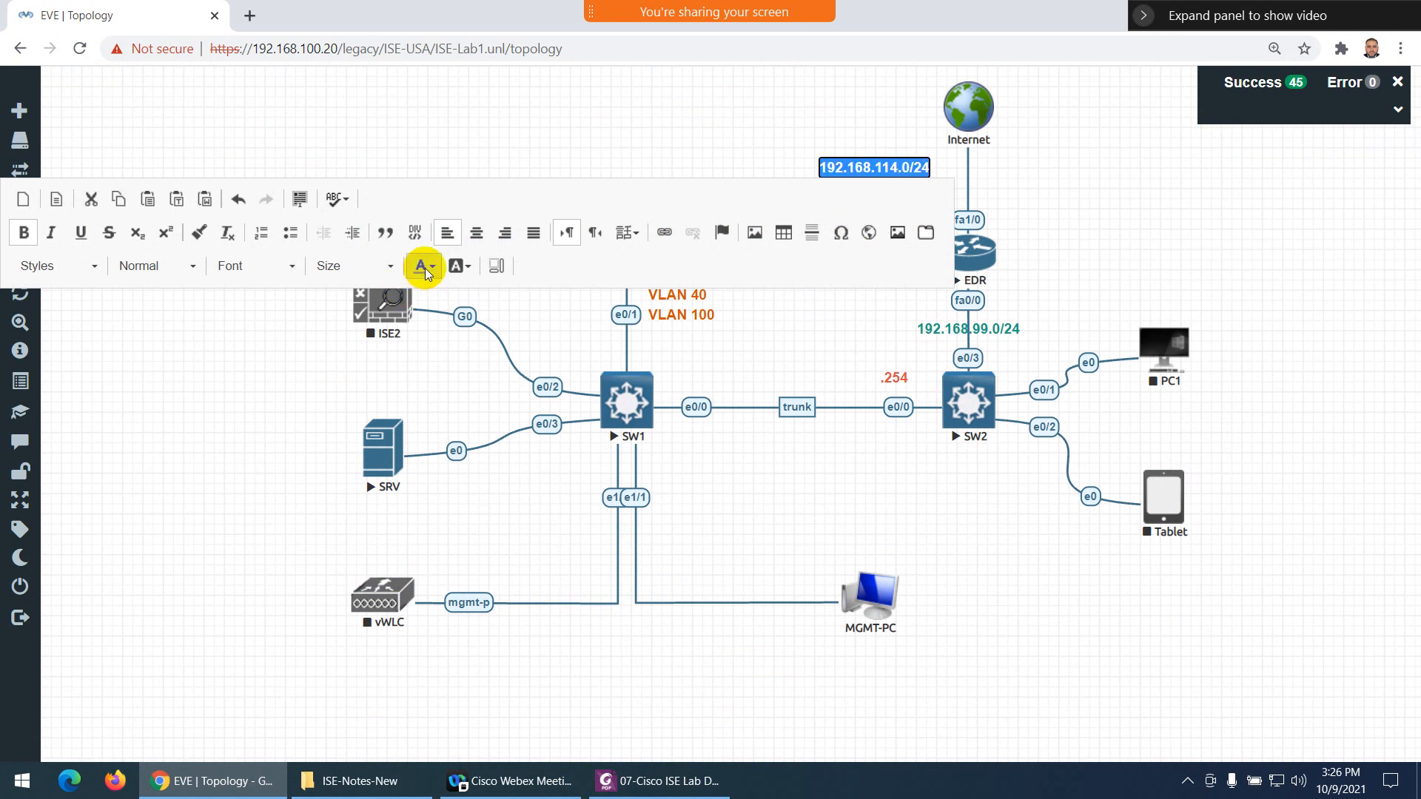
{"action": "left_click", "coordinate": [425, 268]}
{"action": "left_click", "coordinate": [487, 358]}
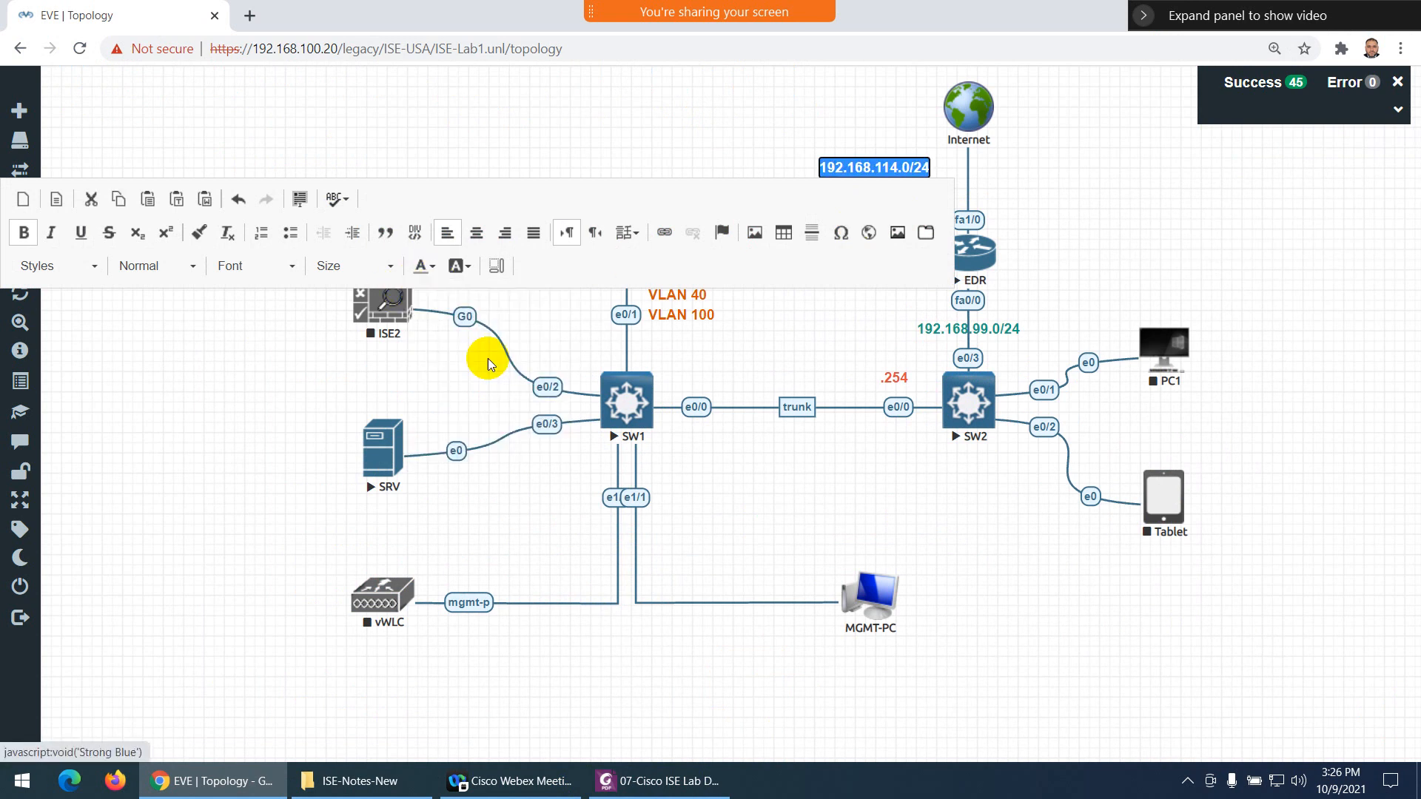
{"action": "left_click", "coordinate": [684, 164]}
{"action": "left_click_drag", "start_coordinate": [860, 169], "coordinate": [958, 180]}
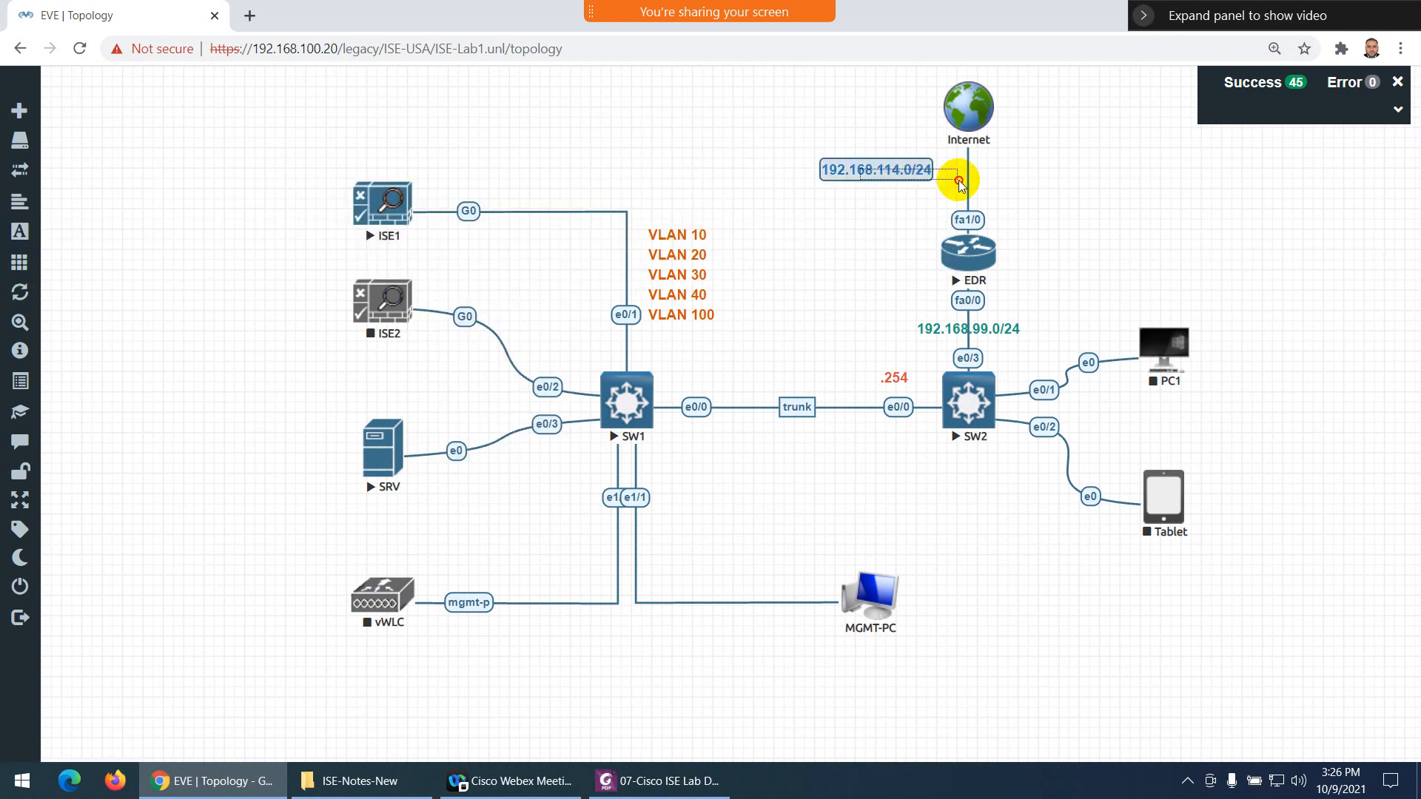
{"action": "left_click_drag", "start_coordinate": [857, 168], "coordinate": [954, 178]}
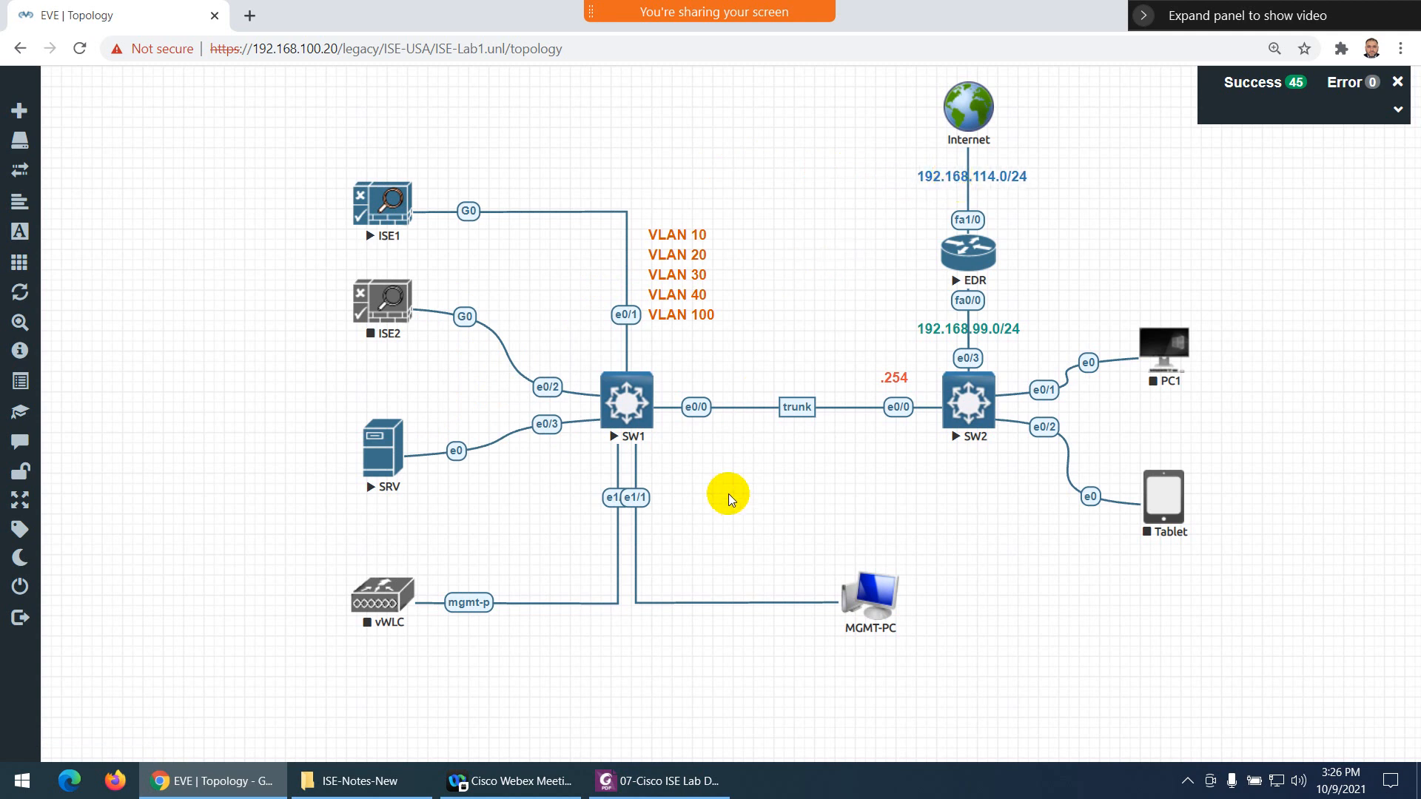
Duplicate the 192.168.114.0/24 label and move the copy next to ISE1, on the side away from its link
{"action": "right_click", "coordinate": [944, 176]}
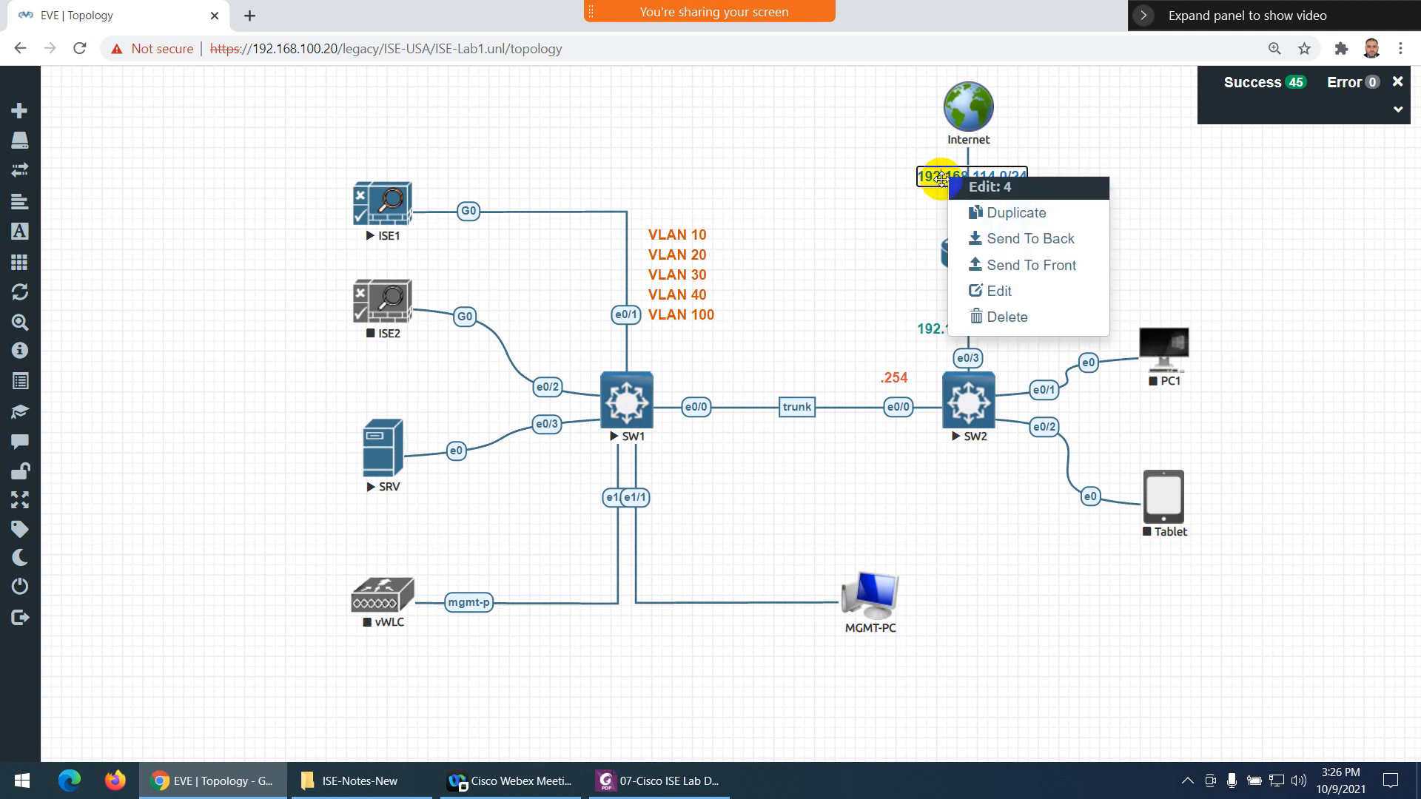
{"action": "left_click", "coordinate": [981, 212]}
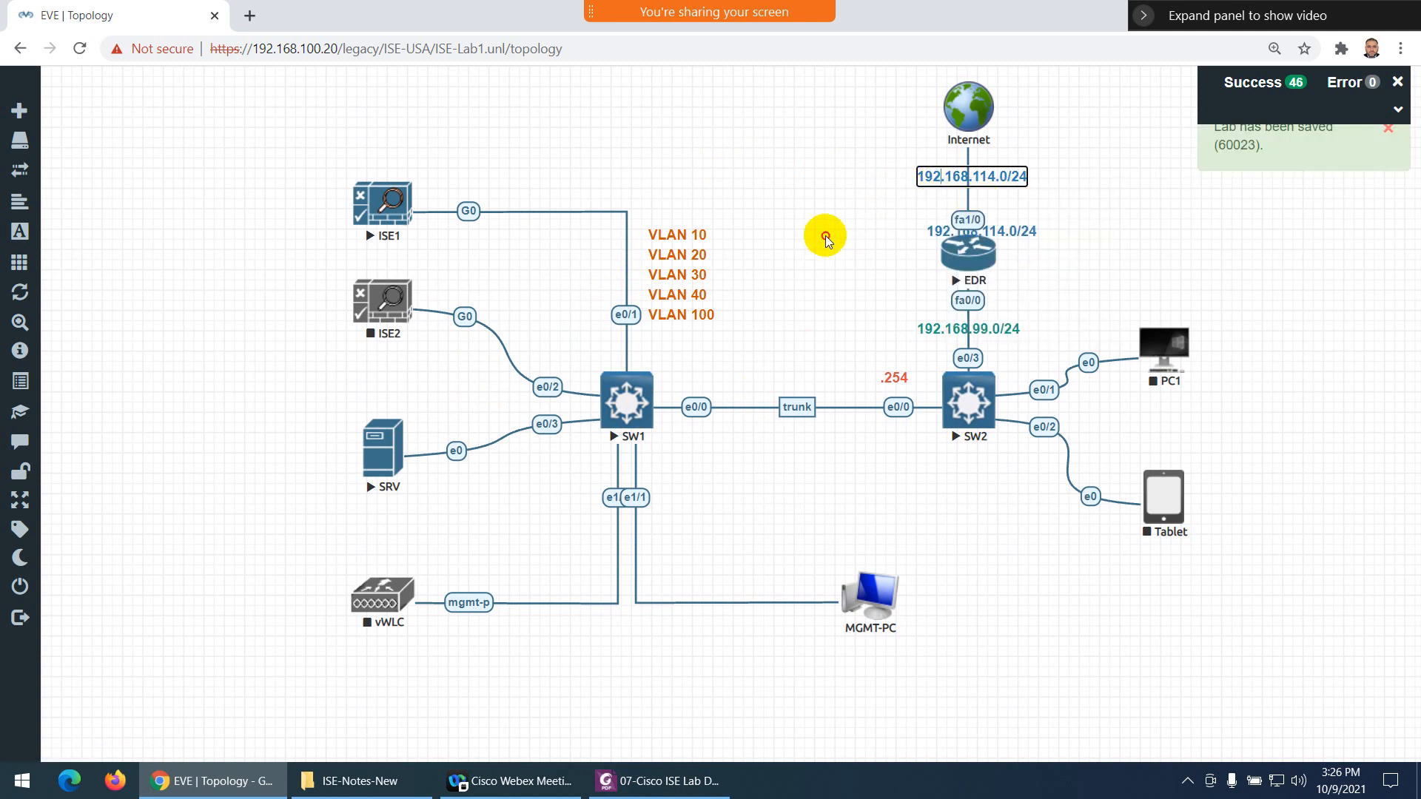
{"action": "left_click_drag", "start_coordinate": [951, 227], "coordinate": [244, 204]}
Color the label beside ISE1 Dark Violet and change its text to 192.168.100.210
{"action": "double_click", "coordinate": [244, 203]}
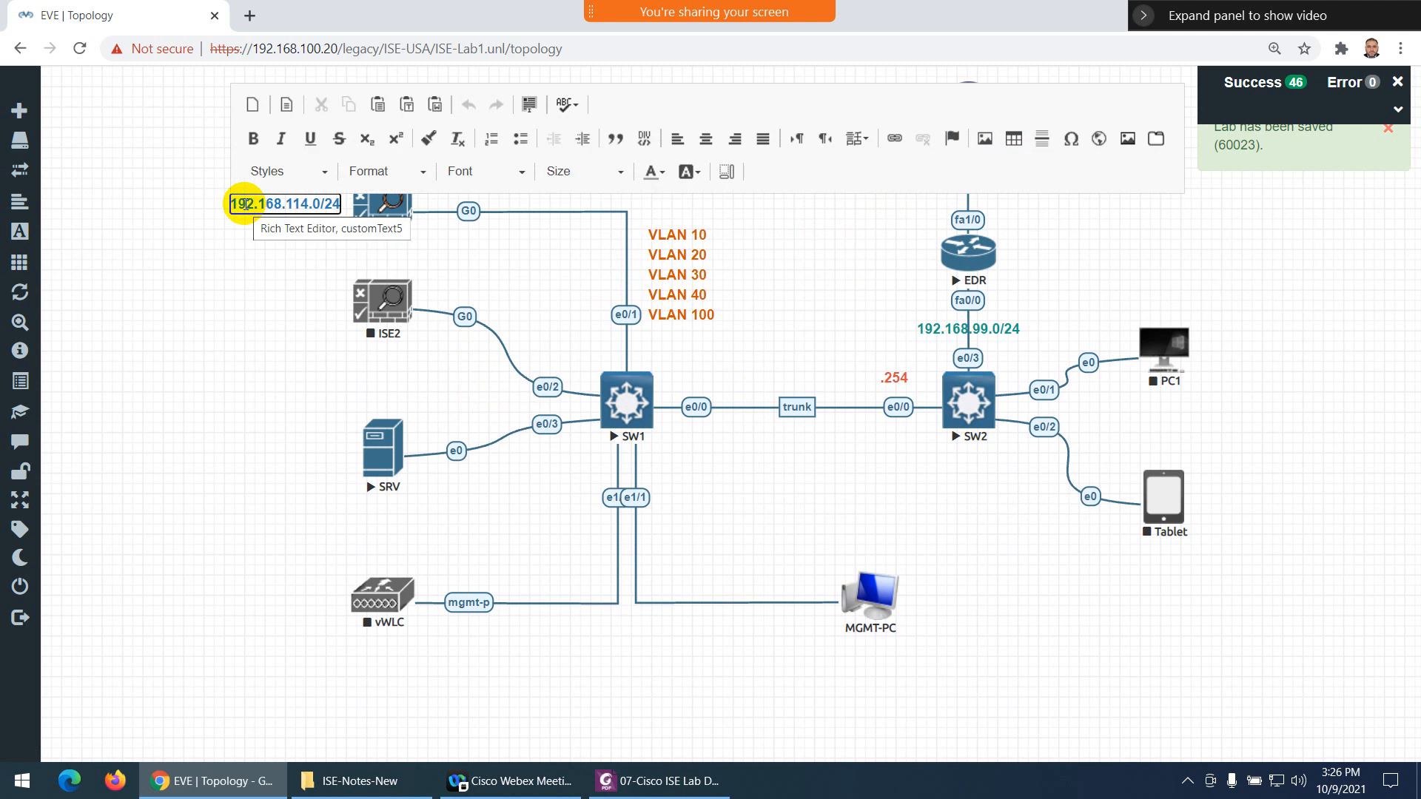
{"action": "key", "text": "ctrl+a"}
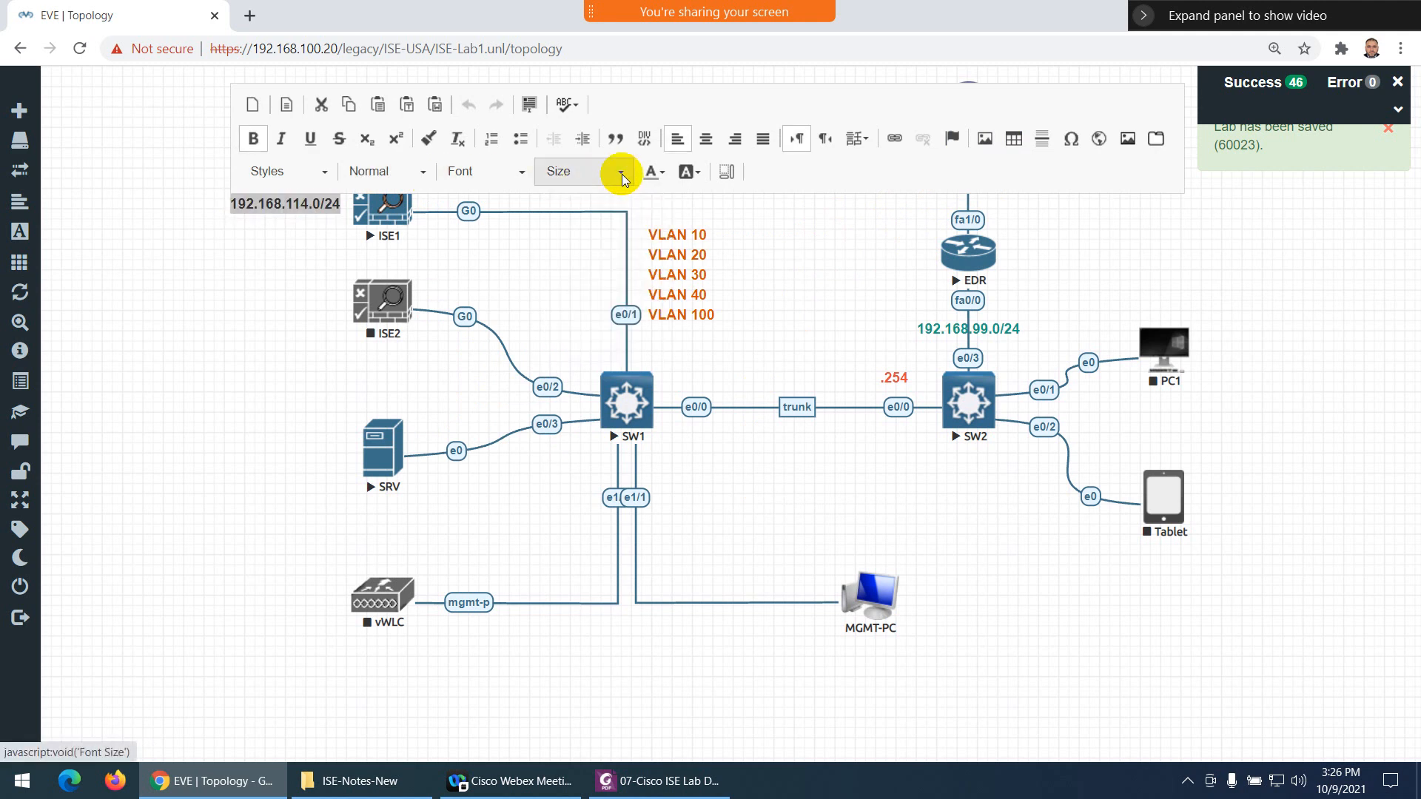
{"action": "left_click", "coordinate": [665, 176]}
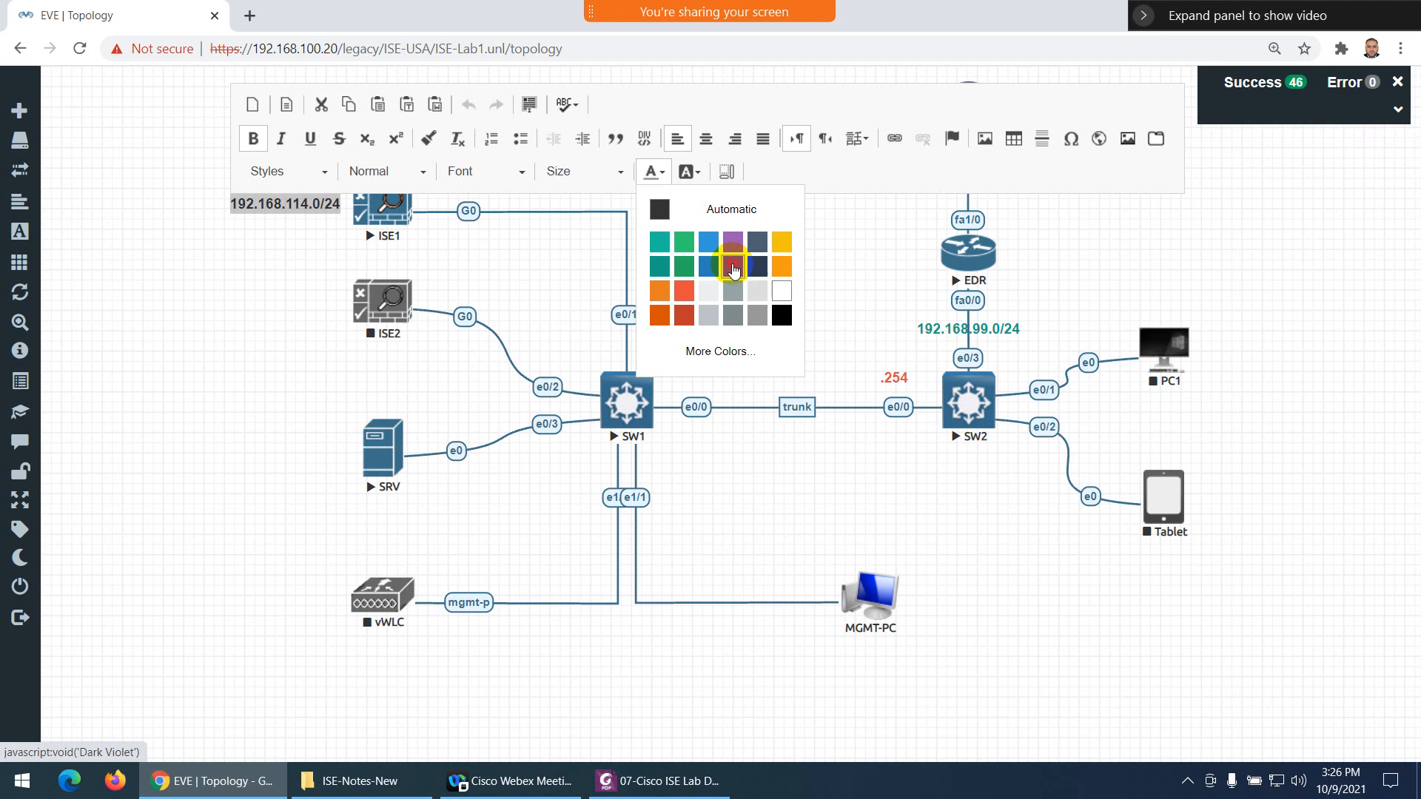
{"action": "left_click", "coordinate": [732, 268]}
{"action": "left_click", "coordinate": [306, 205]}
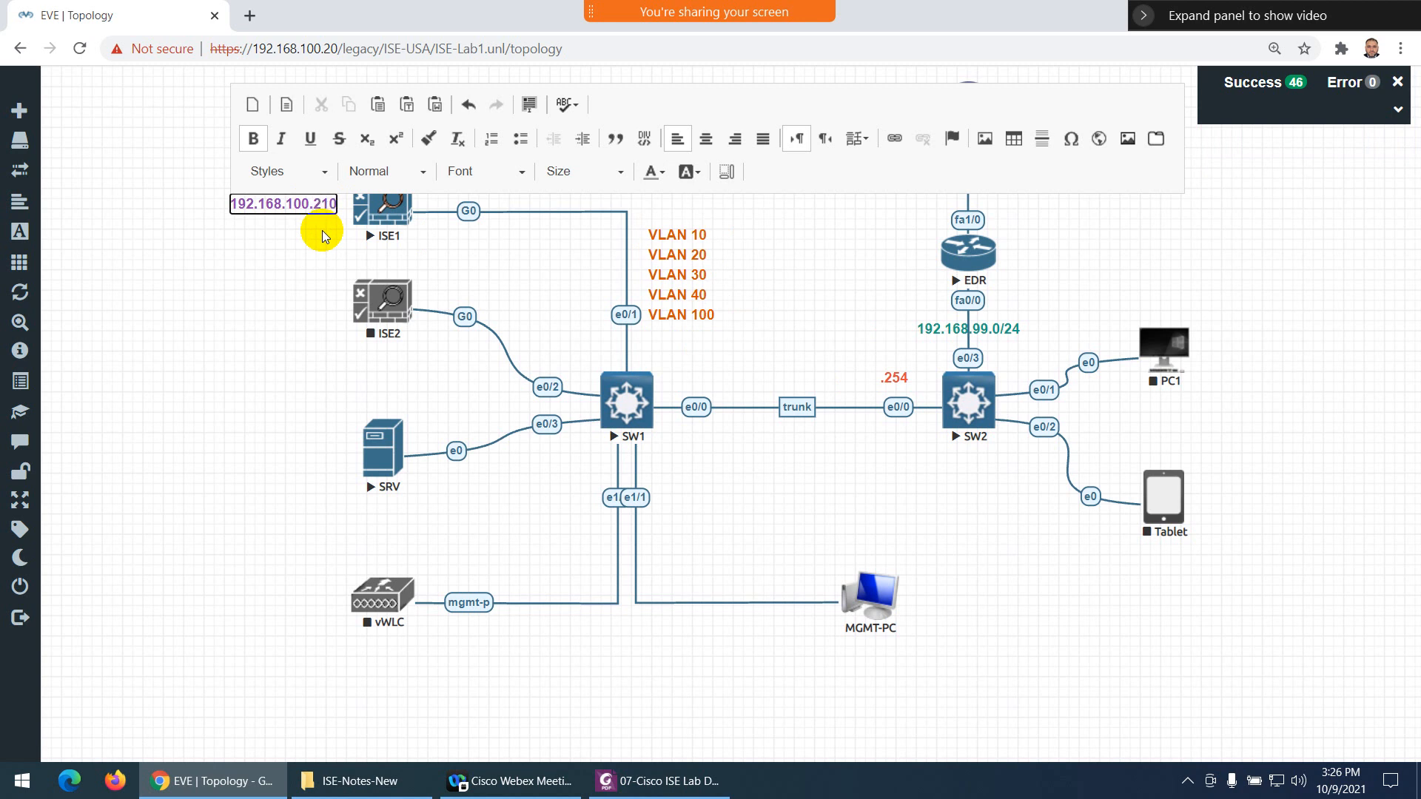
{"action": "left_click", "coordinate": [322, 230]}
Duplicate the 192.168.100.210 label, place the copy beside ISE2, and change its text to 192.168.100.220
{"action": "right_click", "coordinate": [291, 209]}
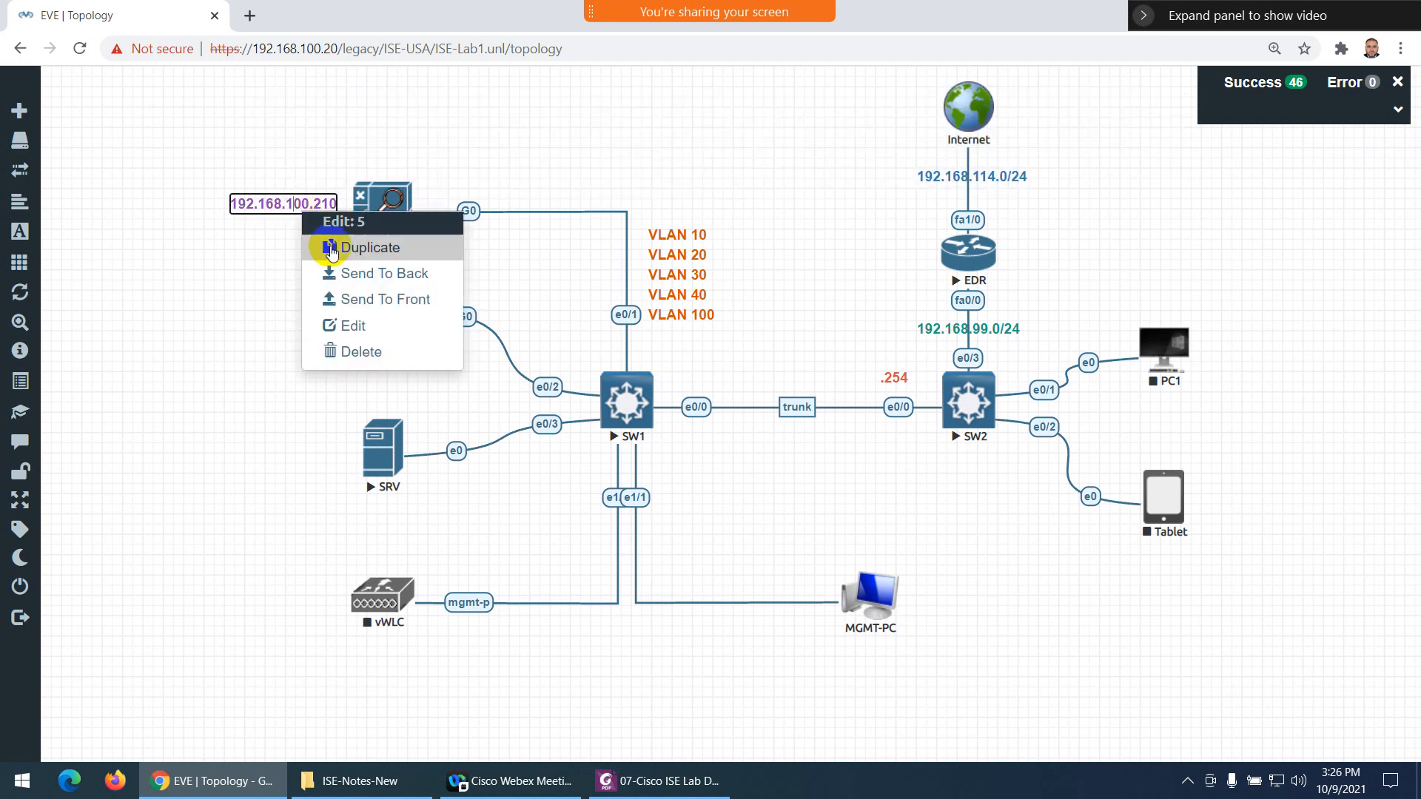
{"action": "left_click", "coordinate": [345, 244]}
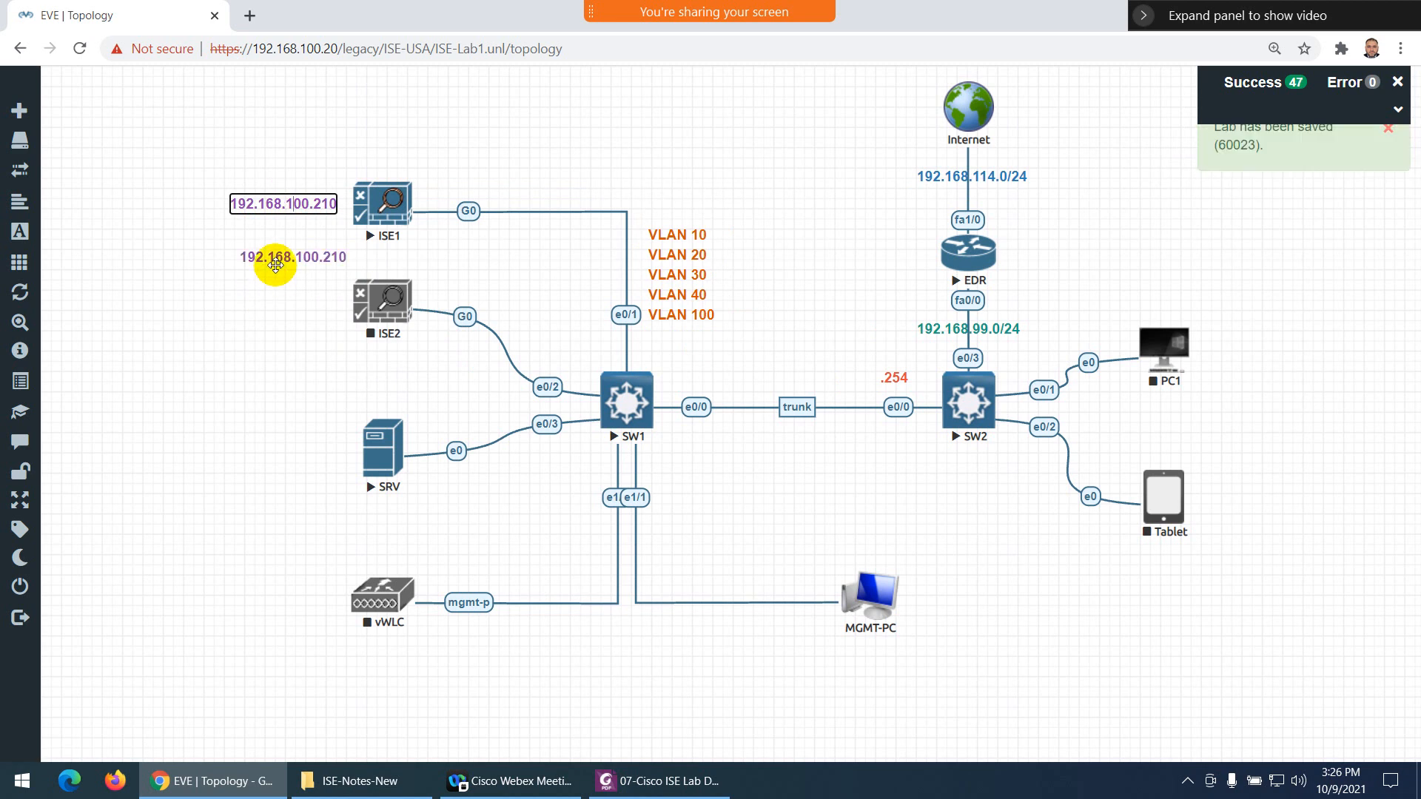
{"action": "left_click_drag", "start_coordinate": [276, 256], "coordinate": [269, 304]}
{"action": "double_click", "coordinate": [269, 304]}
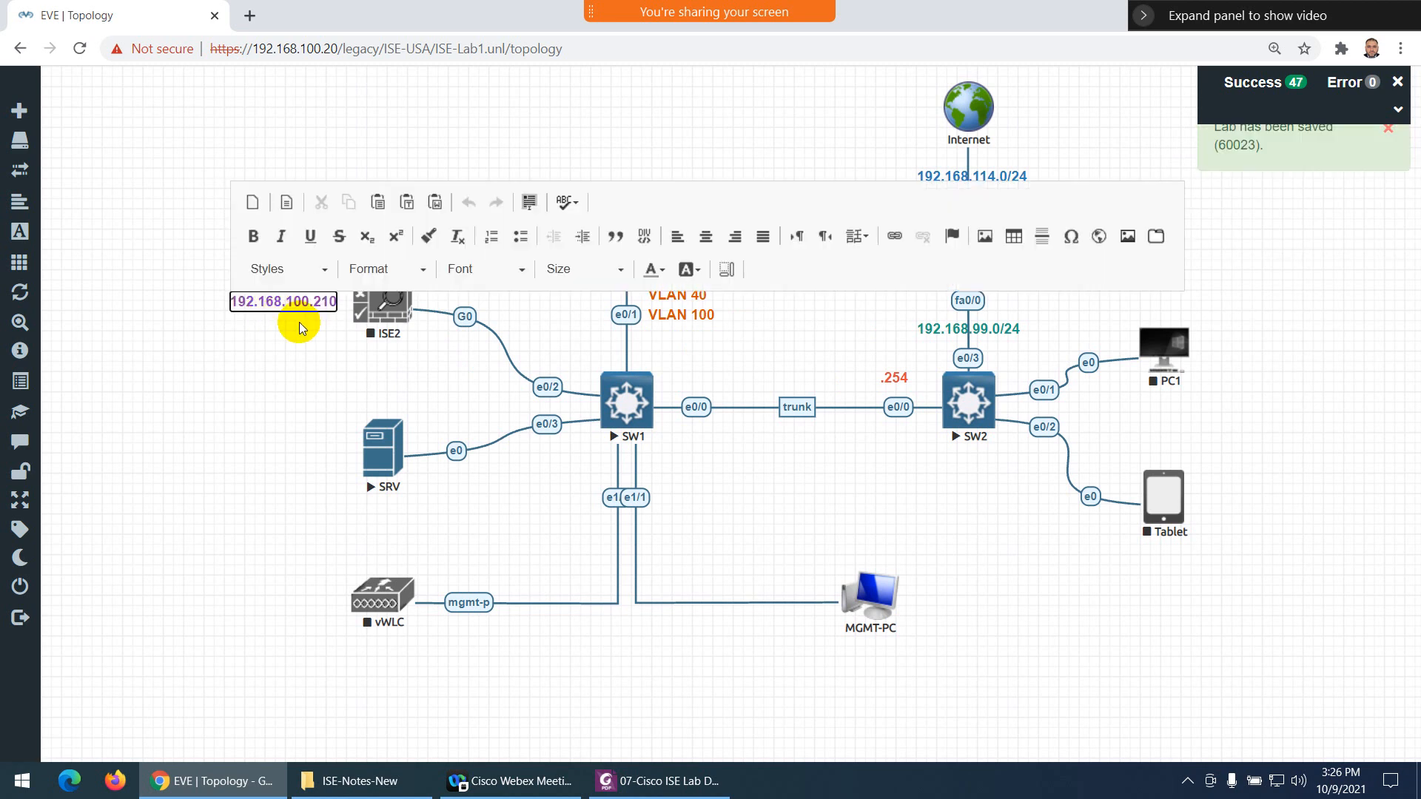
{"action": "key", "text": "Right"}
{"action": "key", "text": "Right"}
{"action": "key", "text": "Right"}
{"action": "key", "text": "Right"}
{"action": "key", "text": "Right"}
{"action": "key", "text": "Right"}
{"action": "key", "text": "Right"}
{"action": "key", "text": "Right"}
{"action": "key", "text": "Right"}
{"action": "key", "text": "Right"}
{"action": "key", "text": "BackSpace"}
{"action": "type", "text": "2"}
{"action": "left_click", "coordinate": [296, 372]}
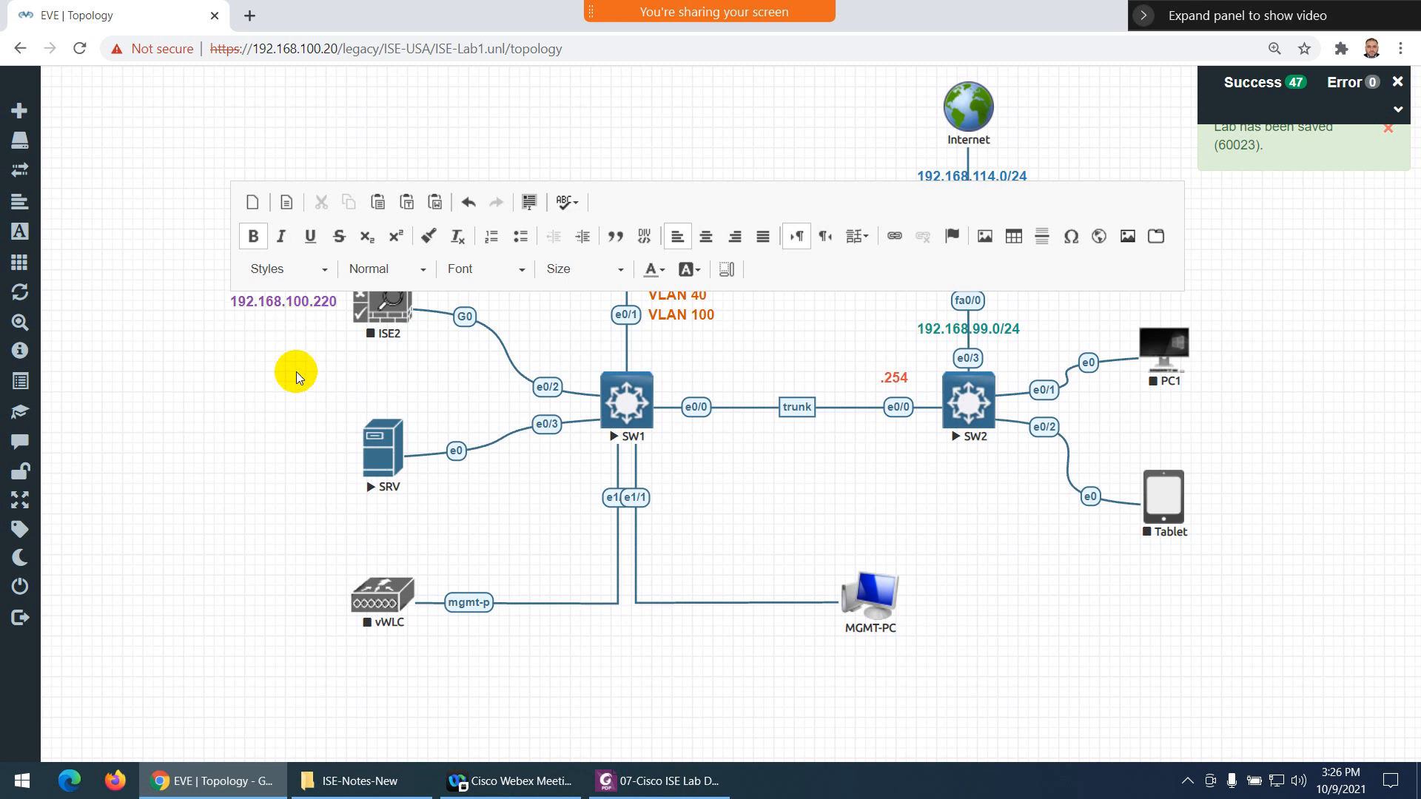
Duplicate the 192.168.100.220 label, place the copy beside SRV, and change its text to 192.168.100.230
{"action": "right_click", "coordinate": [280, 311]}
{"action": "left_click", "coordinate": [287, 374]}
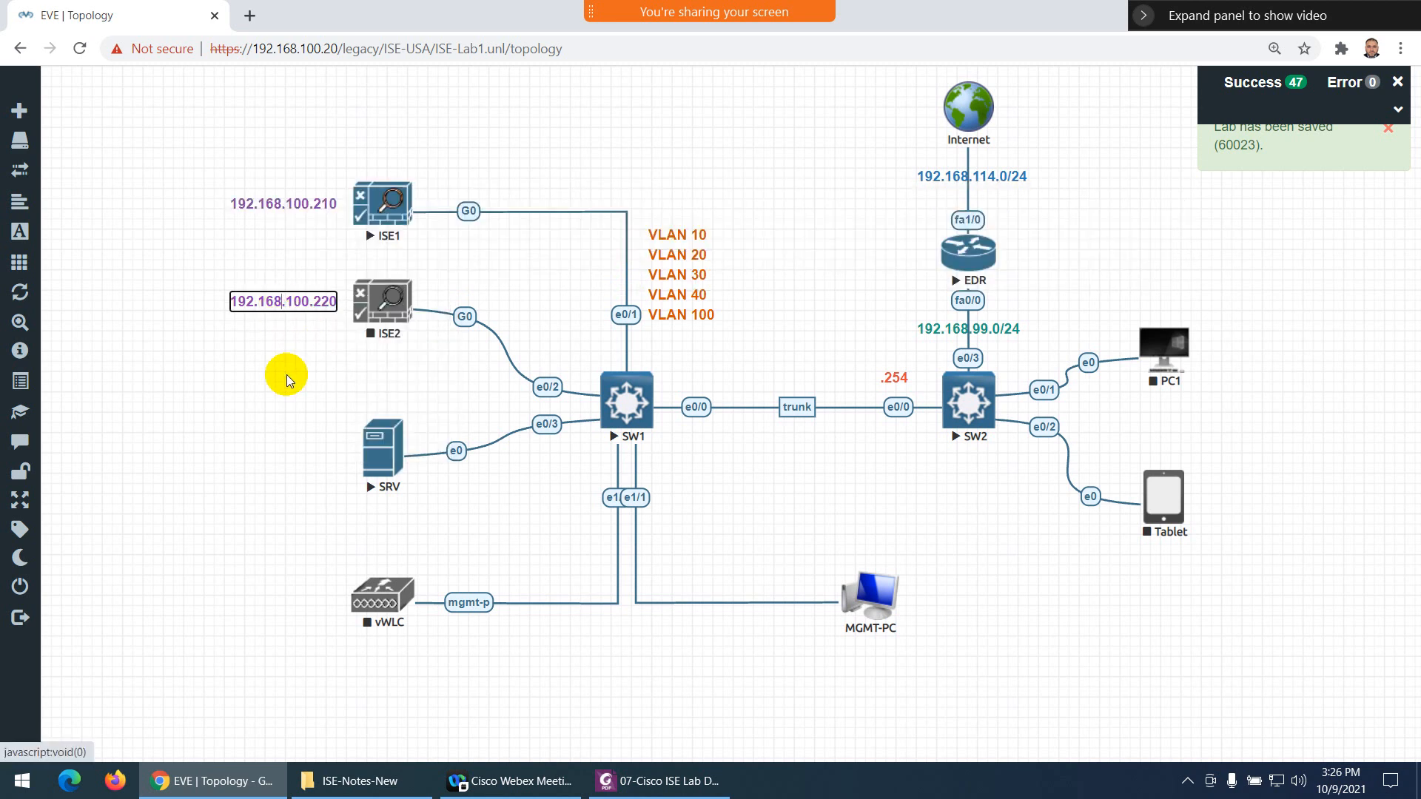
{"action": "left_click_drag", "start_coordinate": [279, 356], "coordinate": [277, 451]}
{"action": "double_click", "coordinate": [327, 454]}
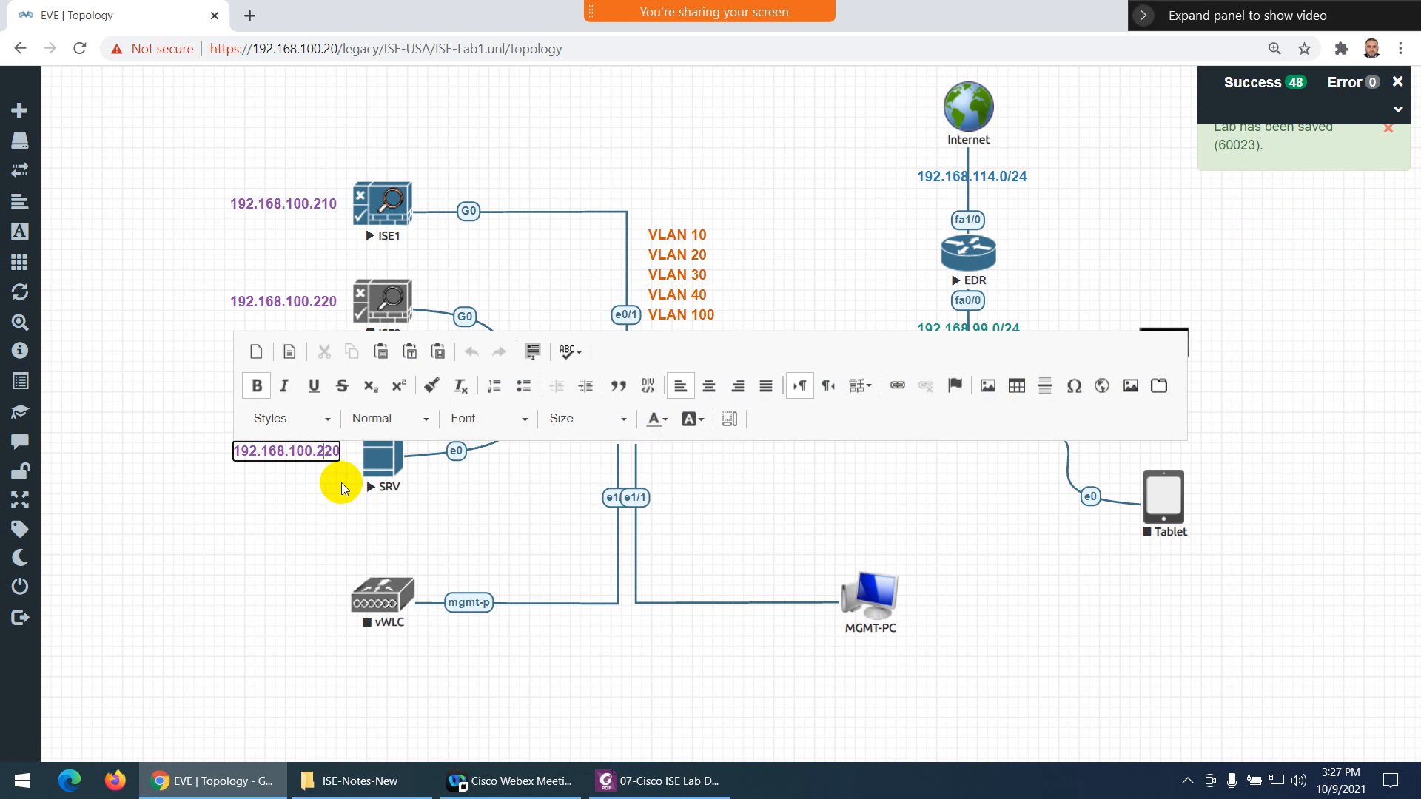
{"action": "key", "text": "BackSpace"}
{"action": "type", "text": "3"}
{"action": "left_click", "coordinate": [321, 496]}
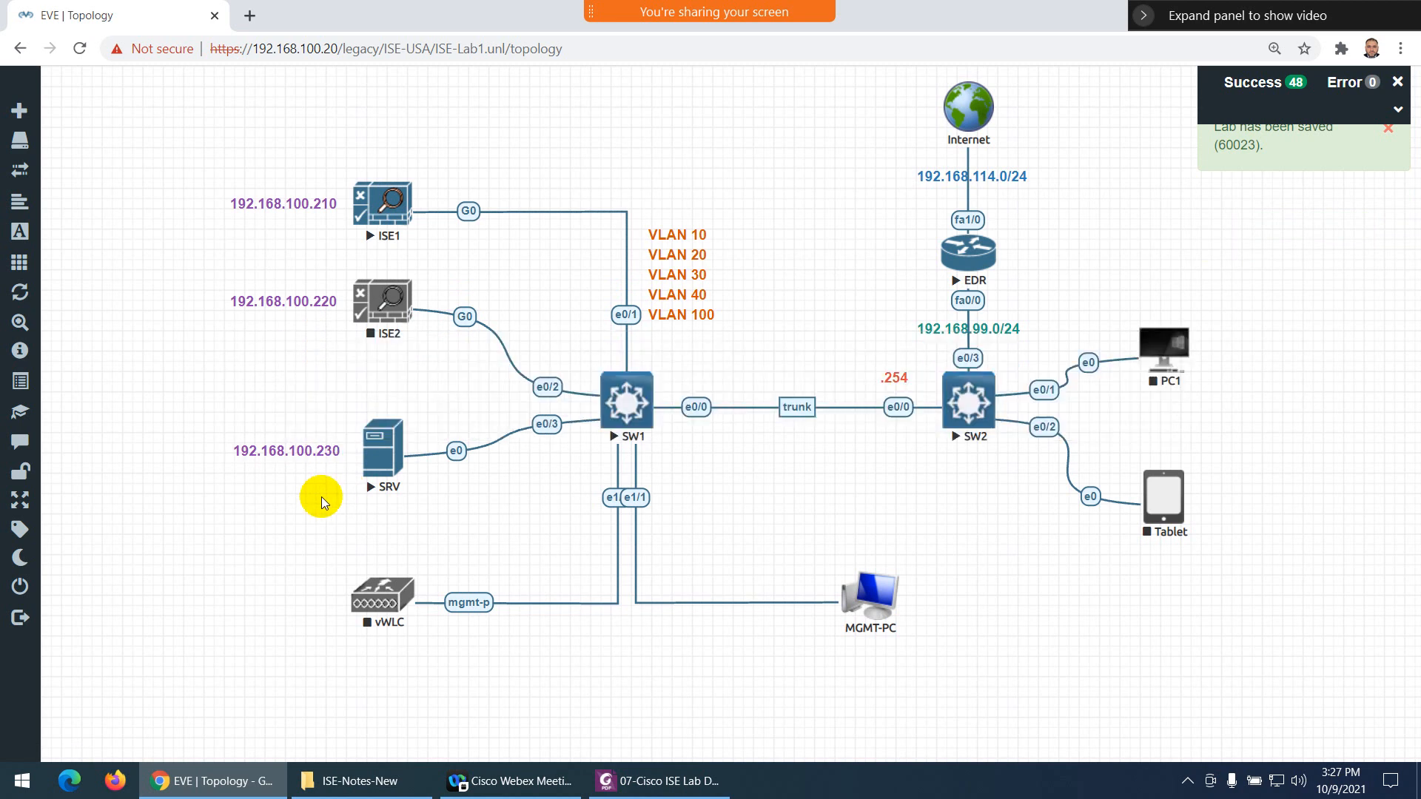
Duplicate the 192.168.100.230 label, place the copy beside vWLC, and change its text to 192.168.100.240
{"action": "right_click", "coordinate": [276, 453]}
{"action": "left_click", "coordinate": [305, 487]}
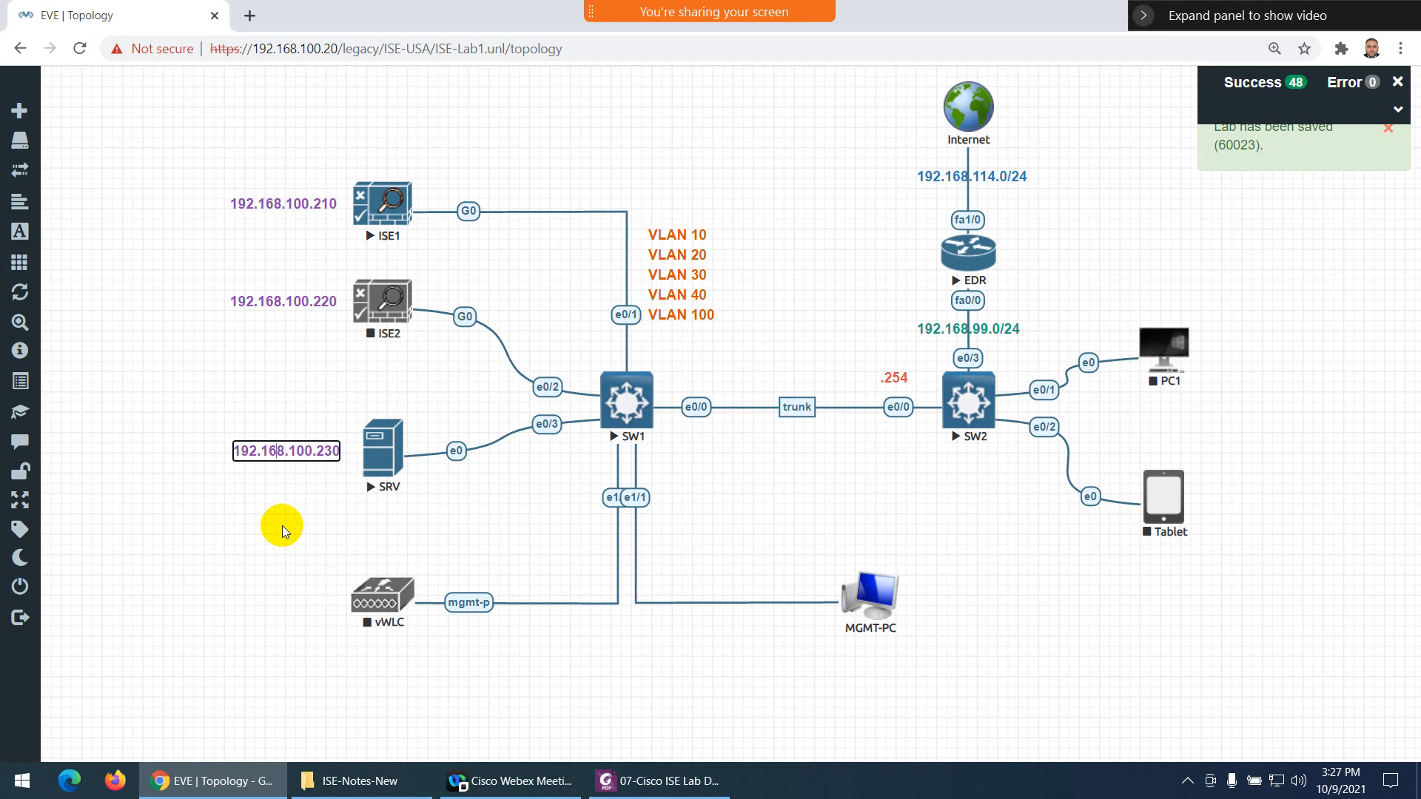
{"action": "left_click_drag", "start_coordinate": [298, 502], "coordinate": [283, 595]}
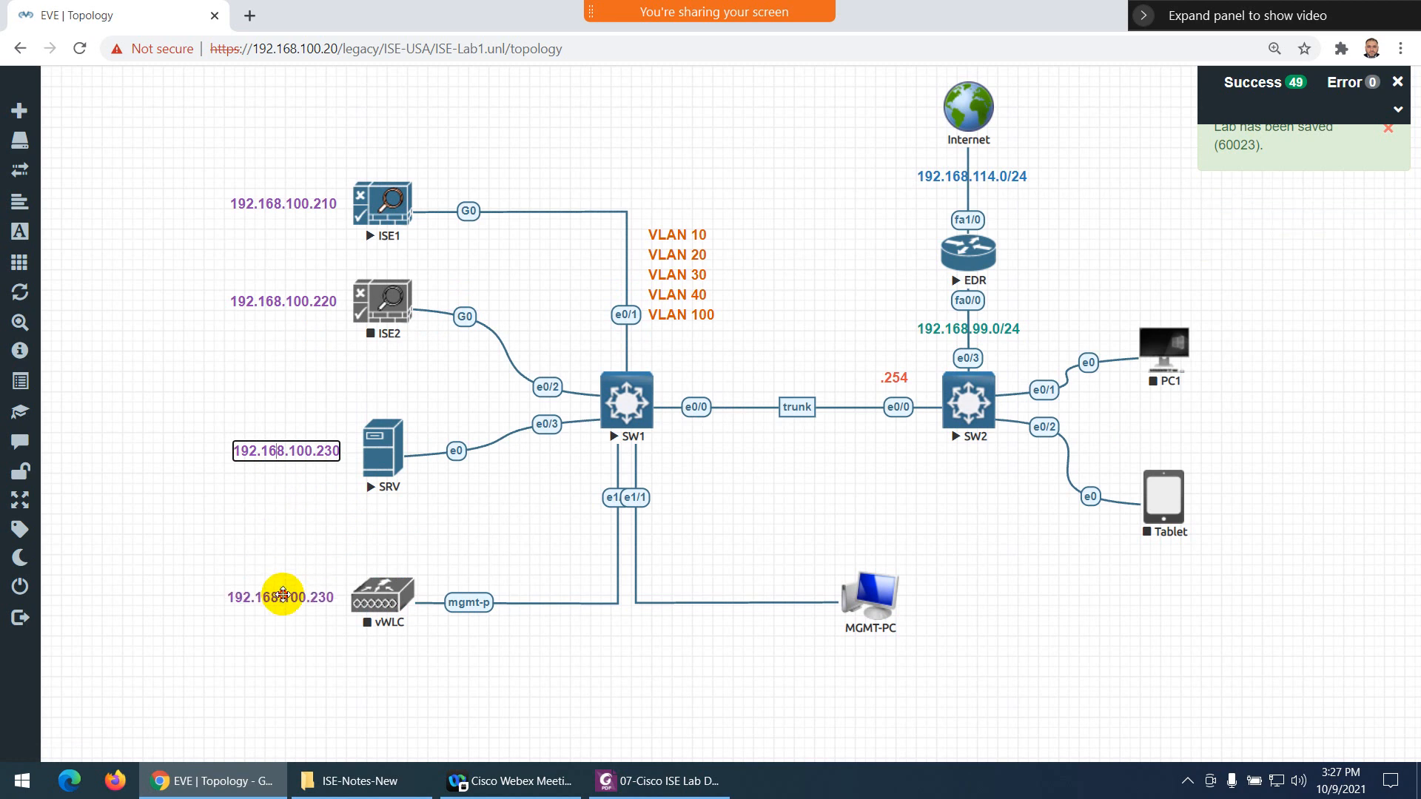
{"action": "double_click", "coordinate": [283, 595]}
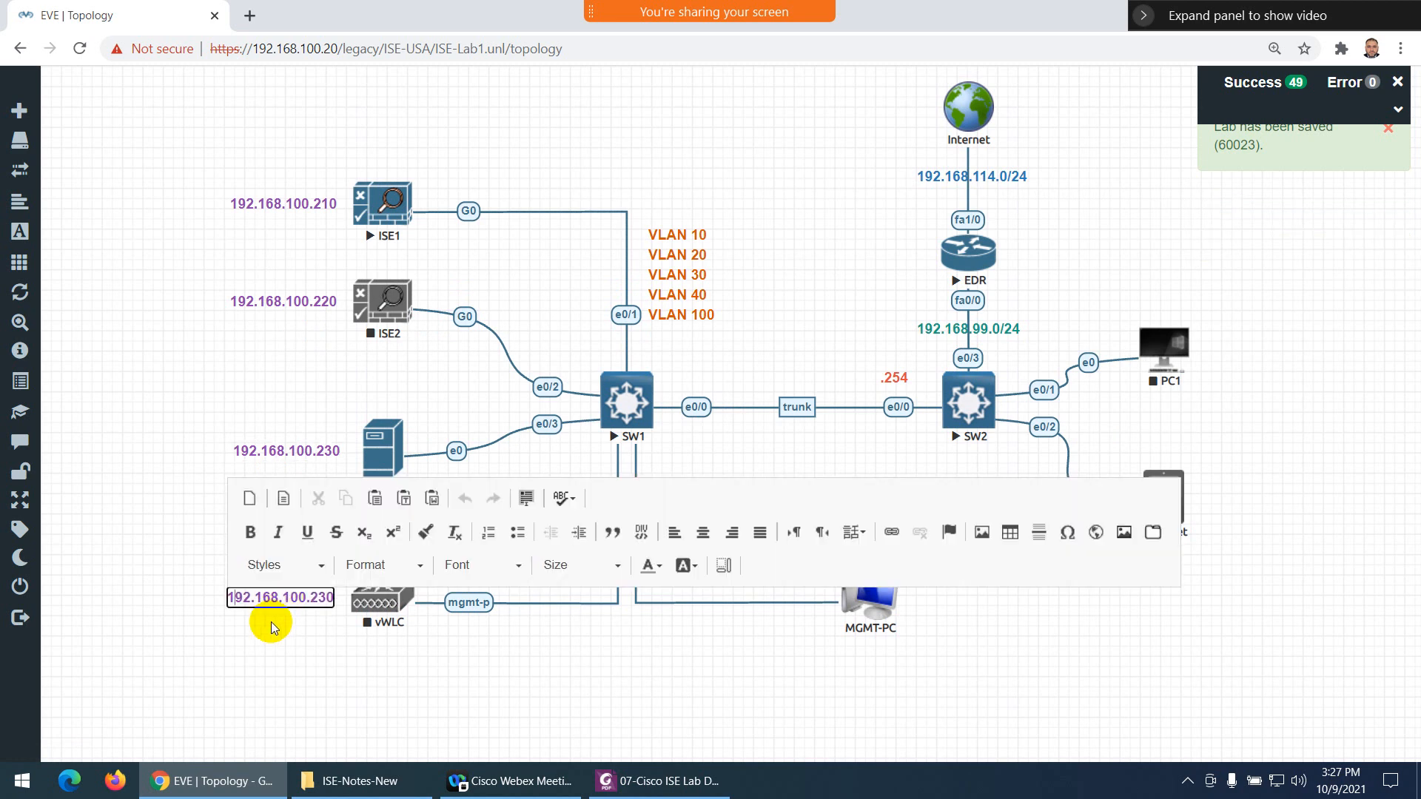
{"action": "key", "text": "End"}
{"action": "key", "text": "Left"}
{"action": "key", "text": "BackSpace"}
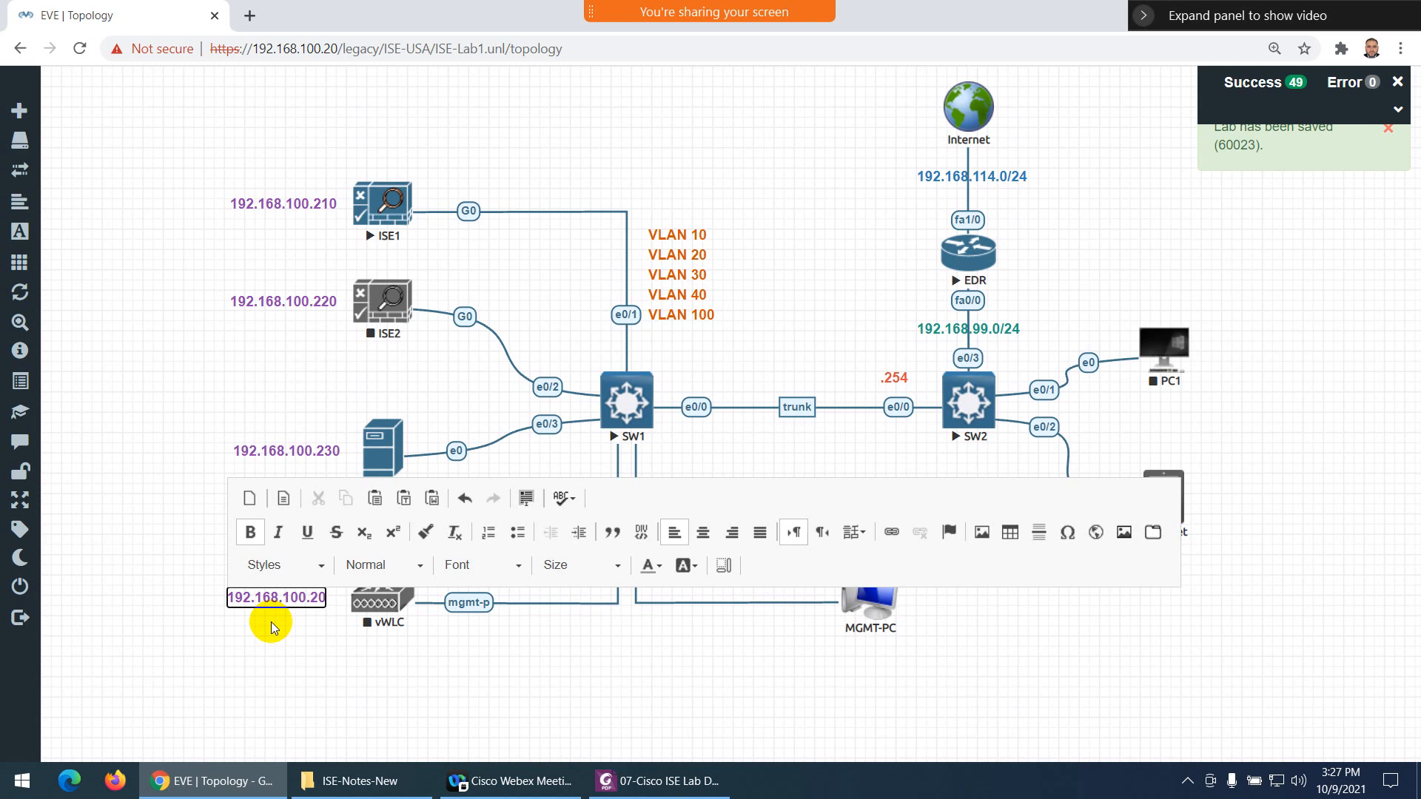
{"action": "type", "text": "4"}
{"action": "left_click", "coordinate": [271, 622]}
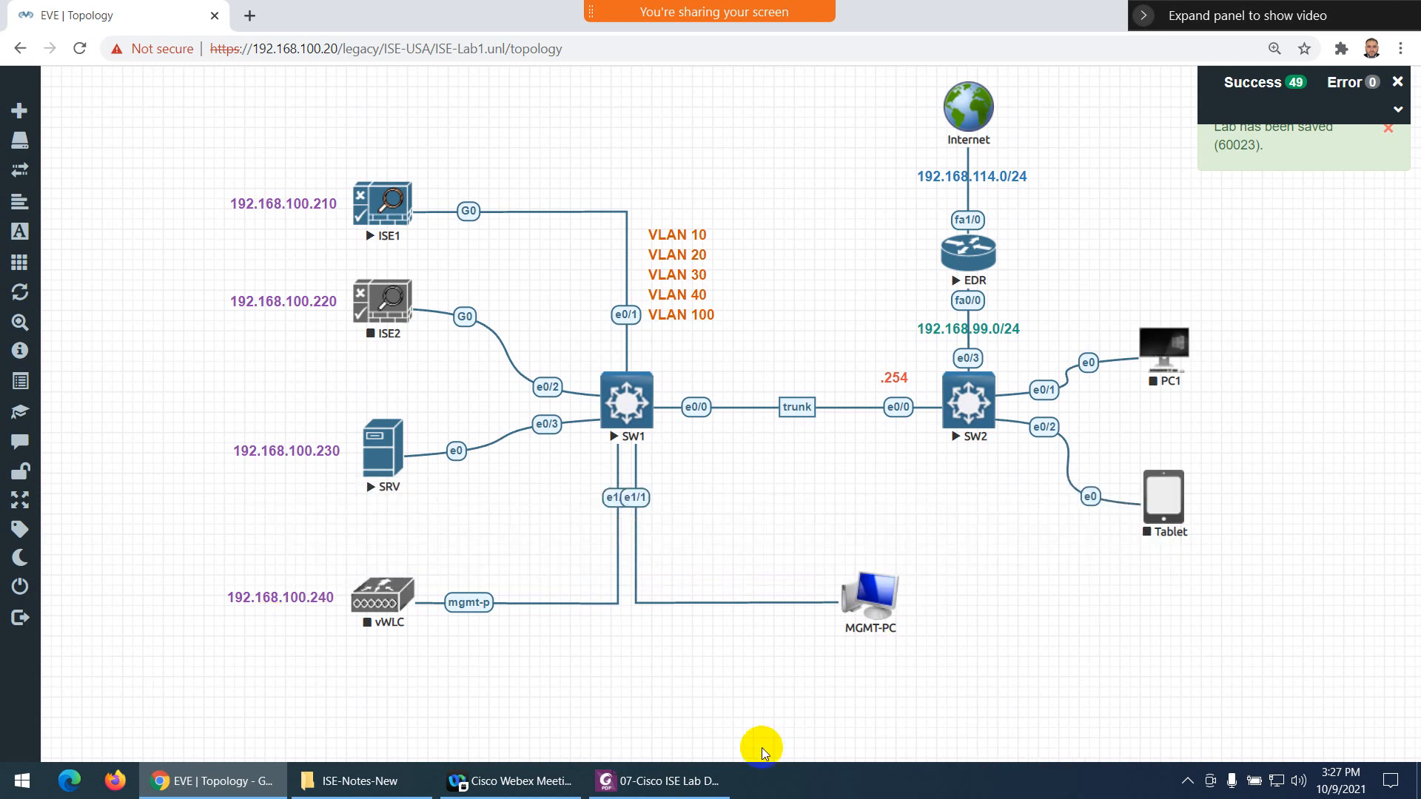
Open Command Prompt, run ipconfig | more to look up the host's Ethernet IPv4 address, and close the window
{"action": "left_click", "coordinate": [25, 791]}
{"action": "type", "text": "cmd"}
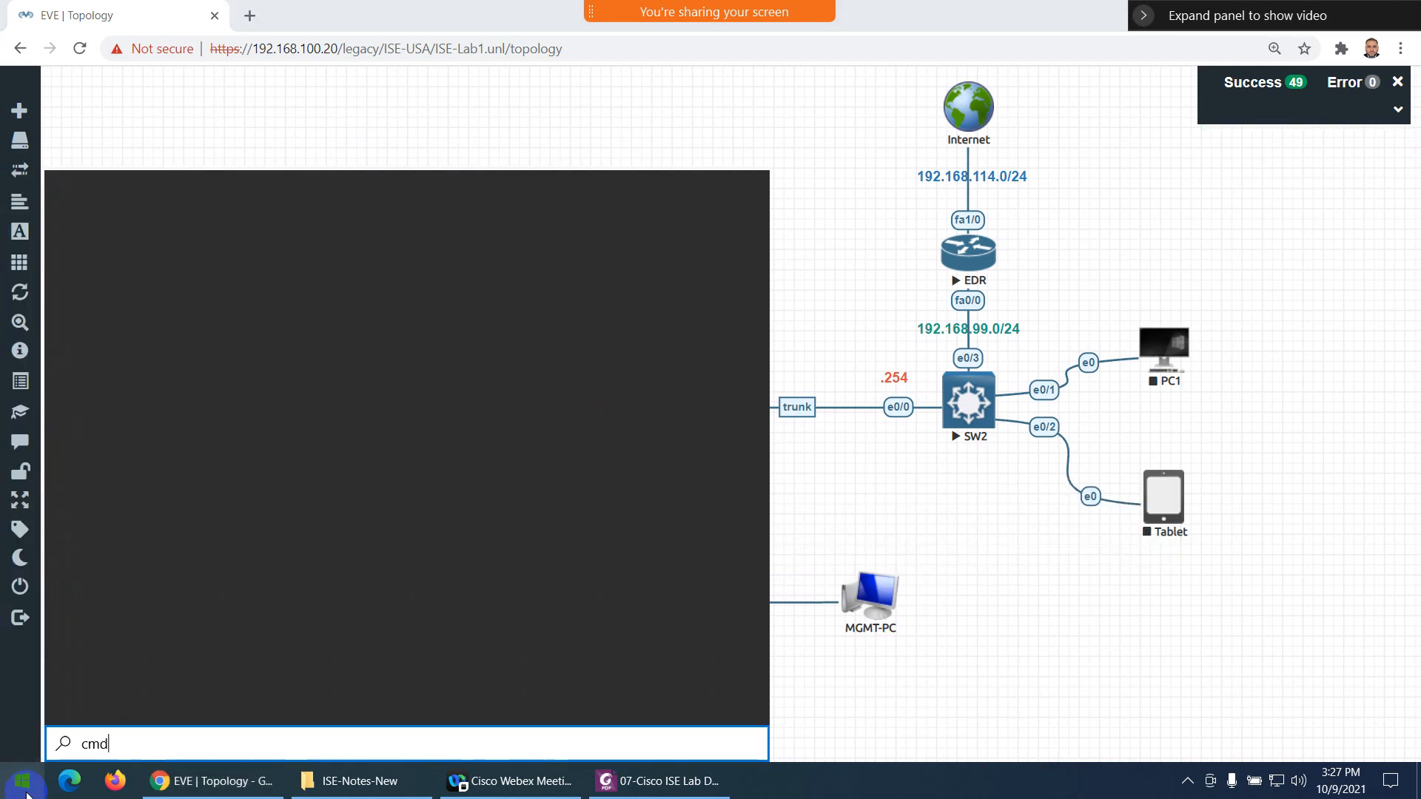
{"action": "key", "text": "Return"}
{"action": "type", "text": "ipconfig"}
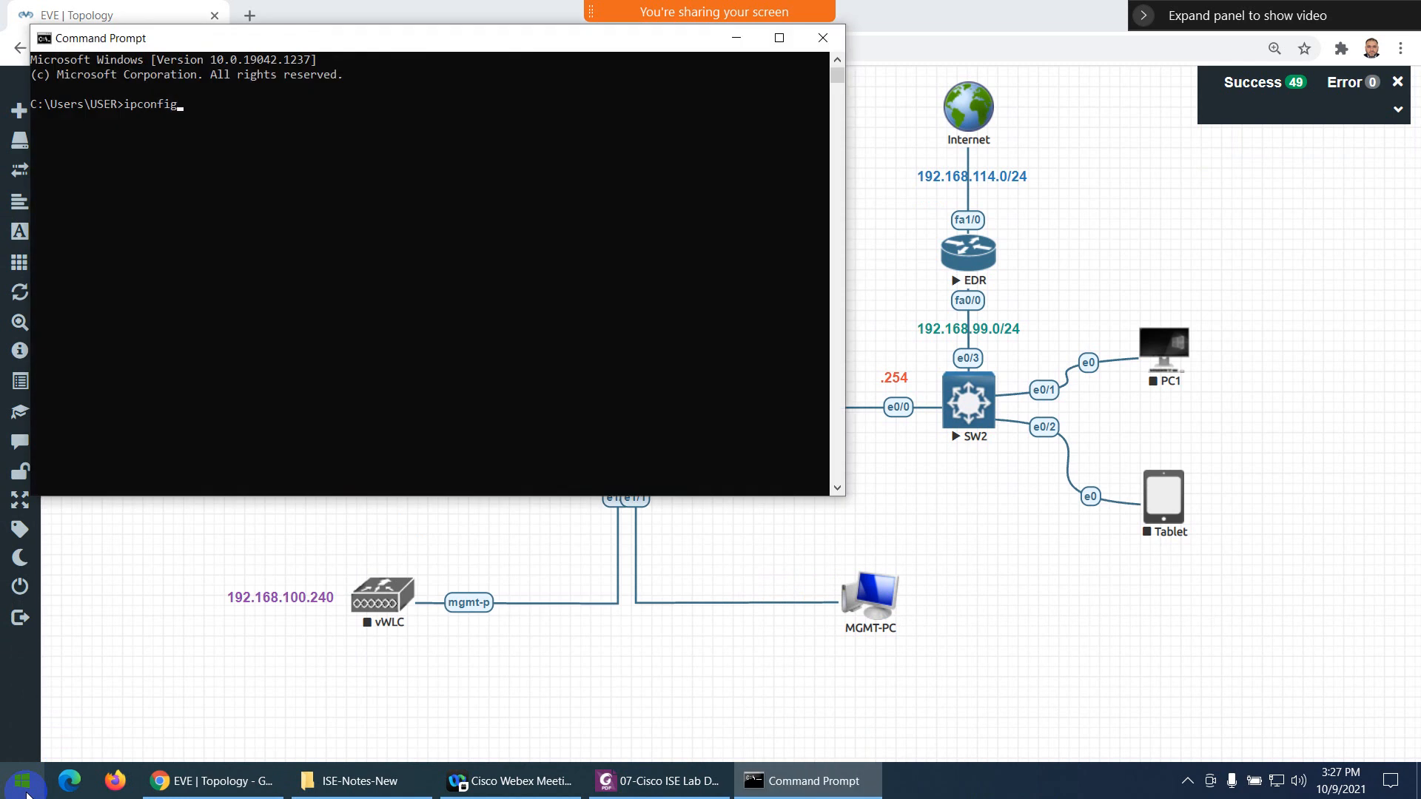
{"action": "type", "text": " | more"}
{"action": "key", "text": "Return"}
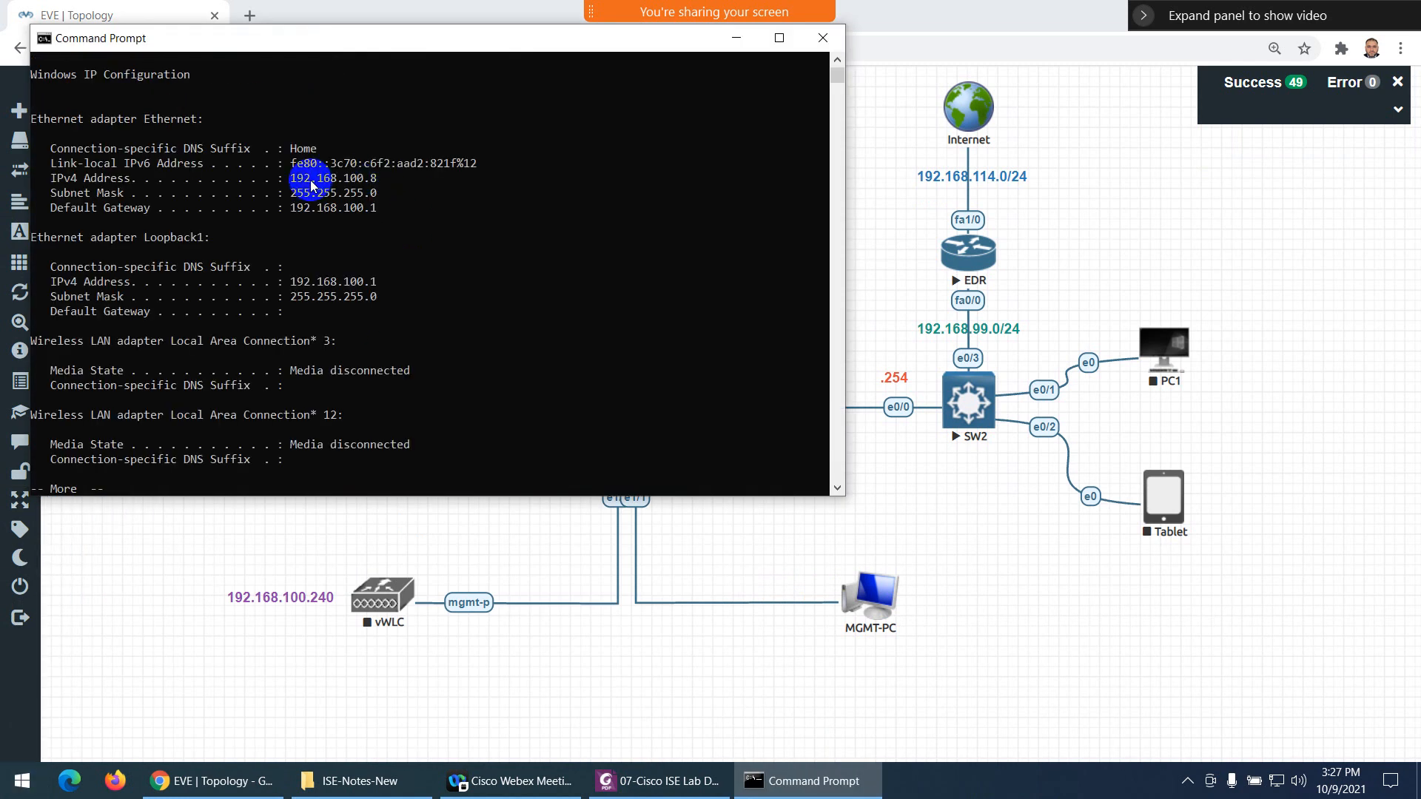
{"action": "left_click_drag", "start_coordinate": [379, 180], "coordinate": [339, 179]}
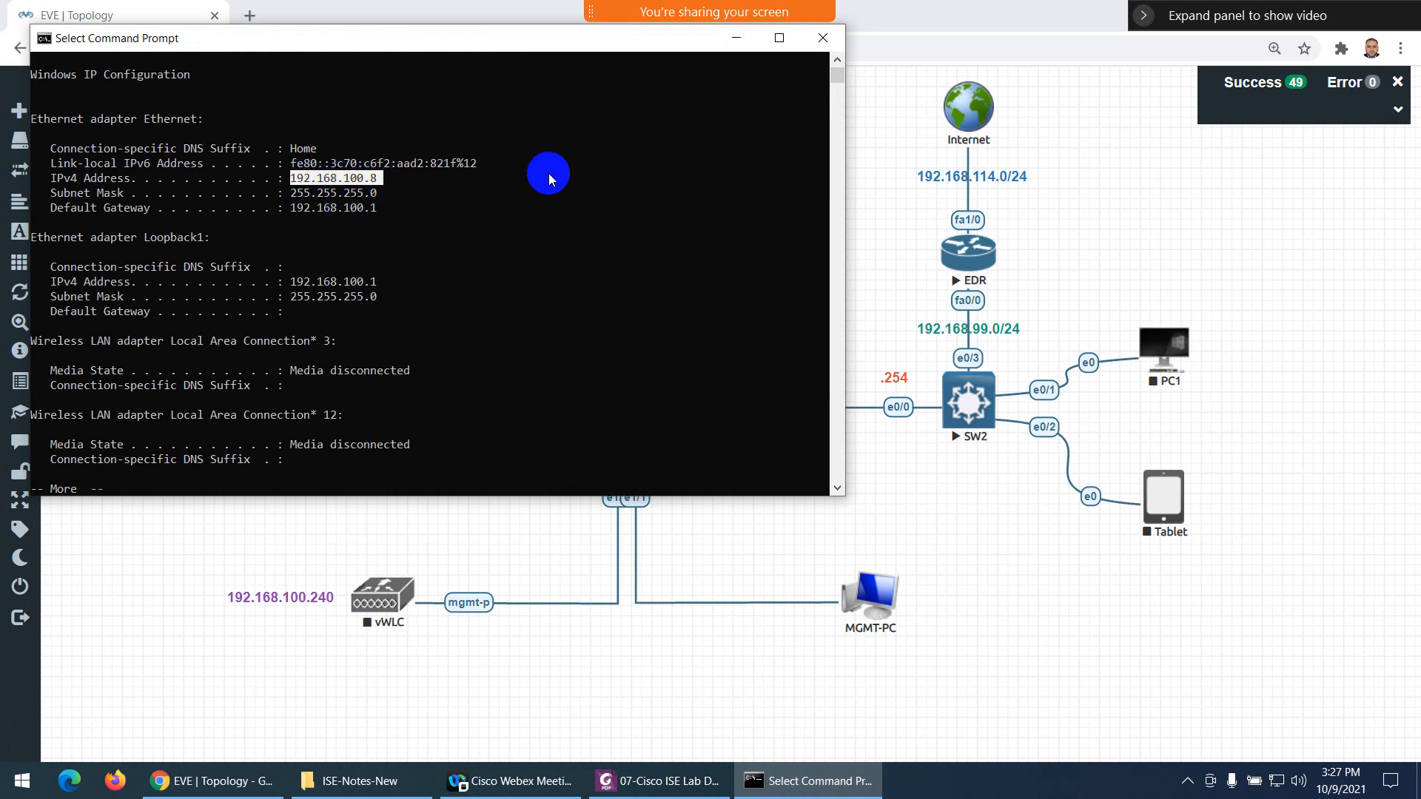
{"action": "left_click", "coordinate": [823, 38]}
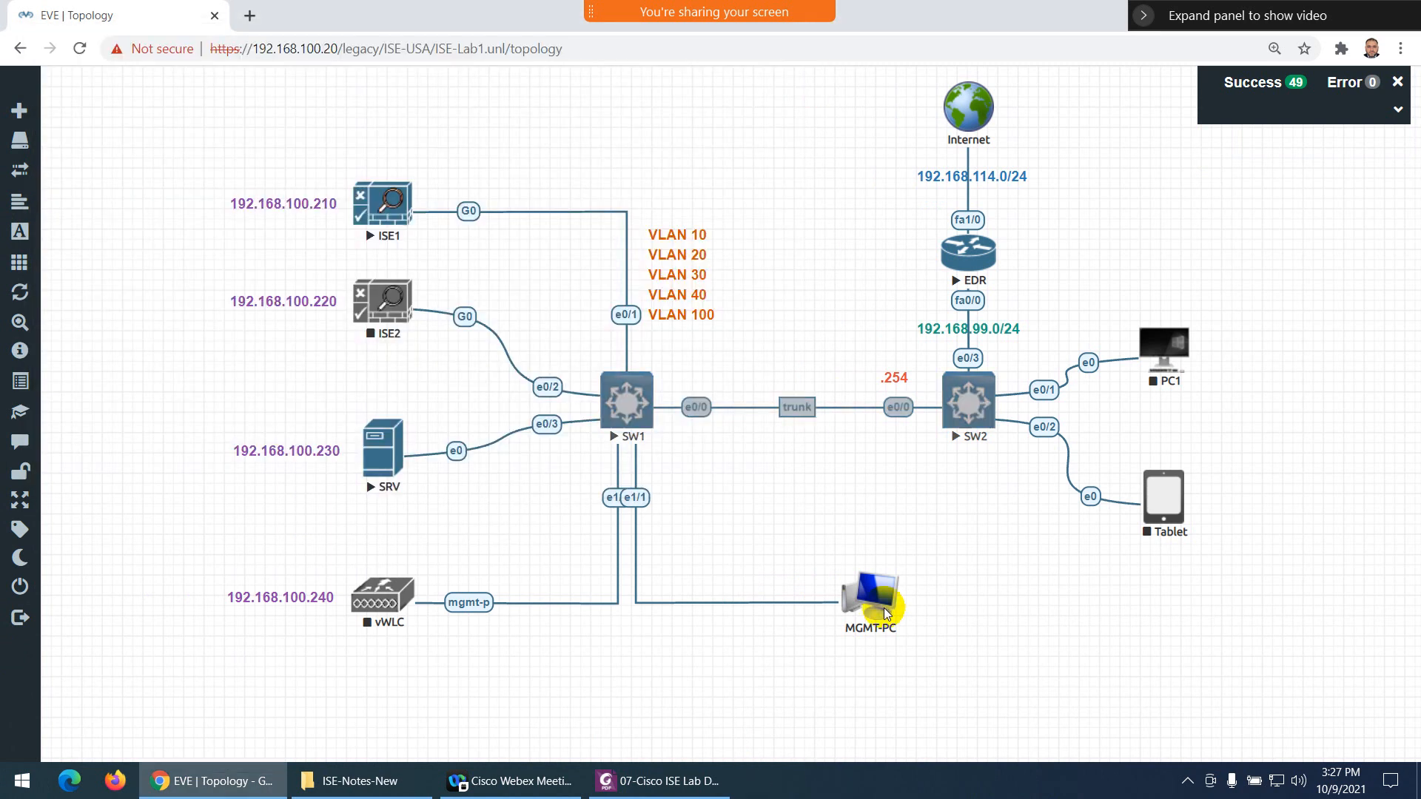
Duplicate the 192.168.100.240 label, place the copy below MGMT-PC, and change its text to 192.168.100.8
{"action": "left_click", "coordinate": [274, 596]}
{"action": "right_click", "coordinate": [283, 599]}
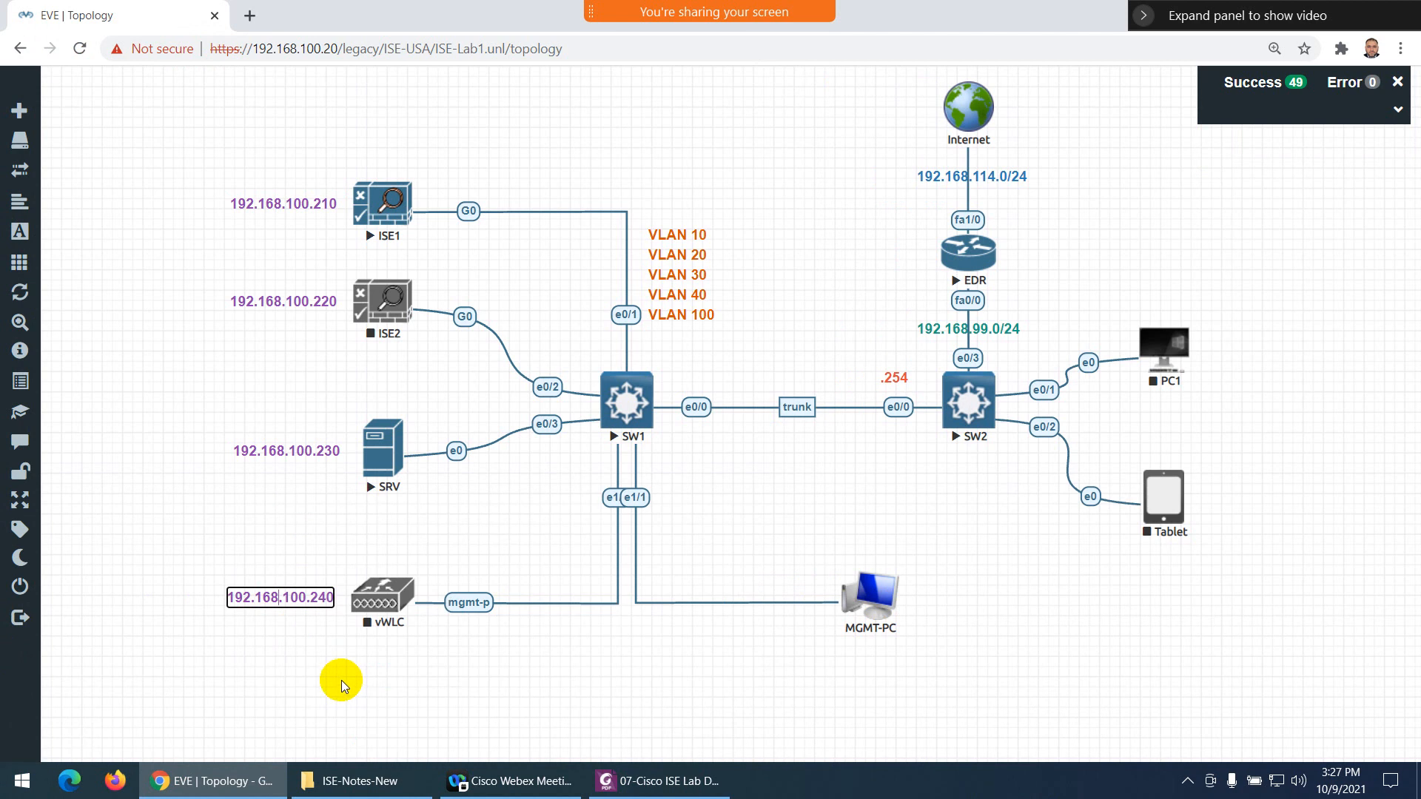
{"action": "left_click_drag", "start_coordinate": [311, 650], "coordinate": [871, 658]}
{"action": "double_click", "coordinate": [871, 657]}
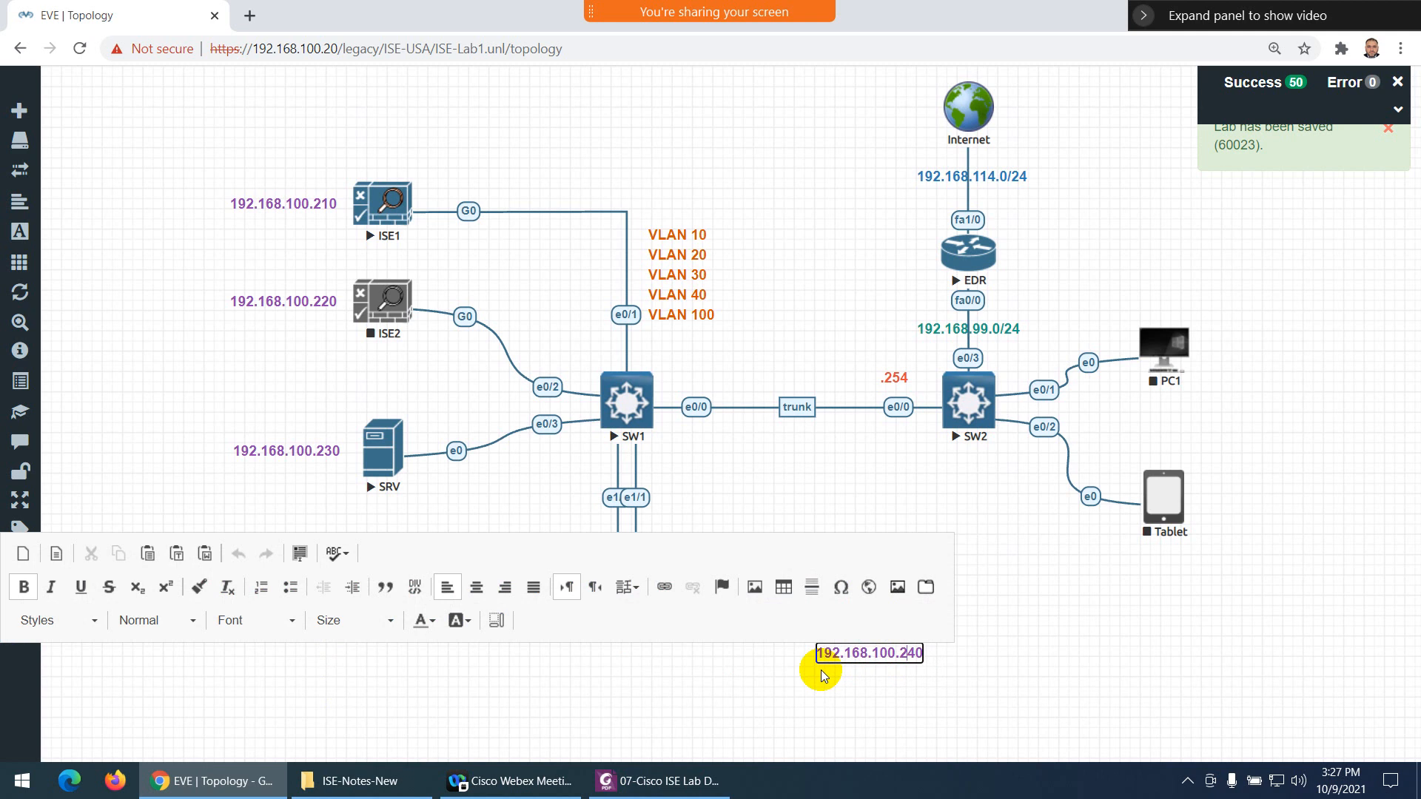
{"action": "key", "text": "Delete"}
{"action": "key", "text": "Delete"}
{"action": "key", "text": "BackSpace"}
{"action": "type", "text": "8"}
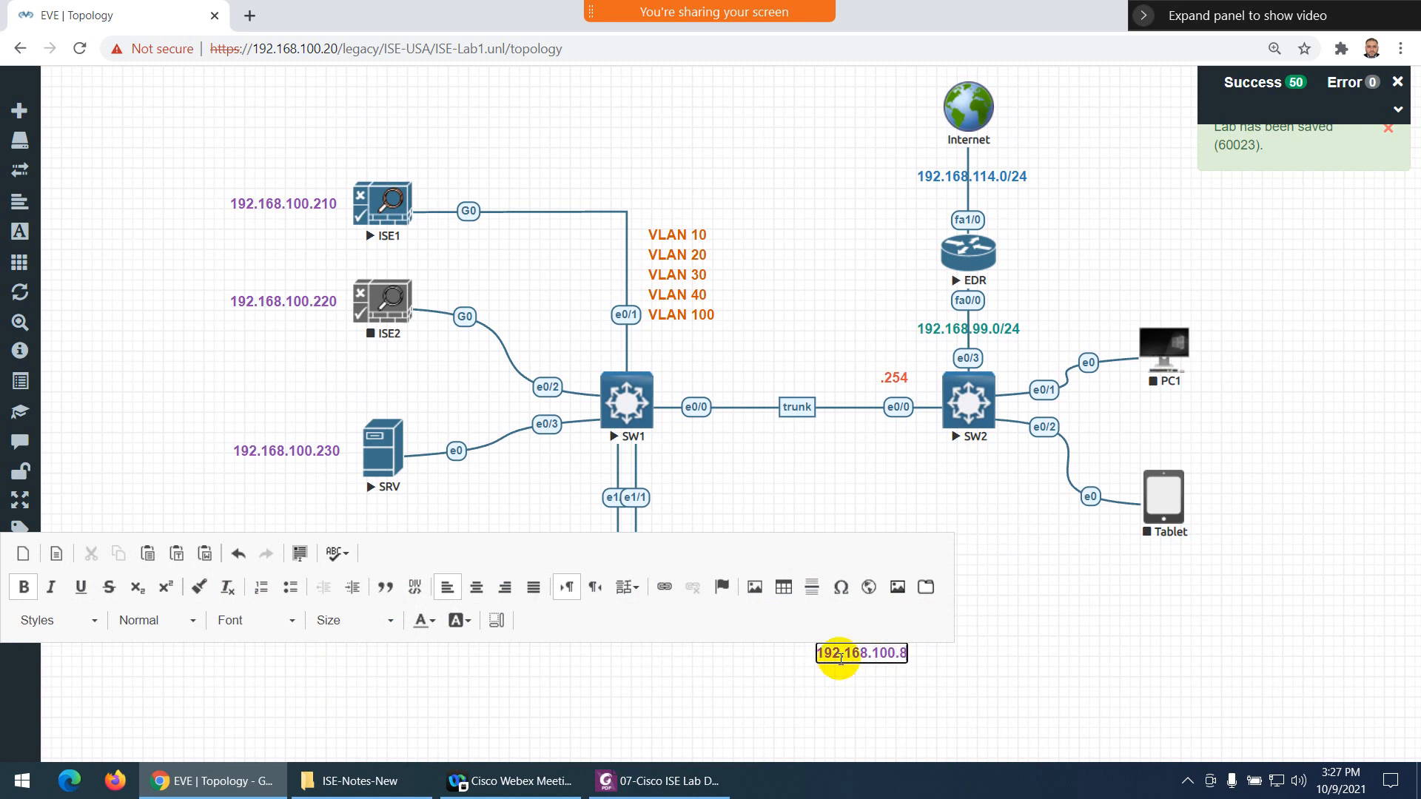
Finish editing the 192.168.100.8 label and centre it directly beneath MGMT-PC
{"action": "left_click", "coordinate": [687, 664]}
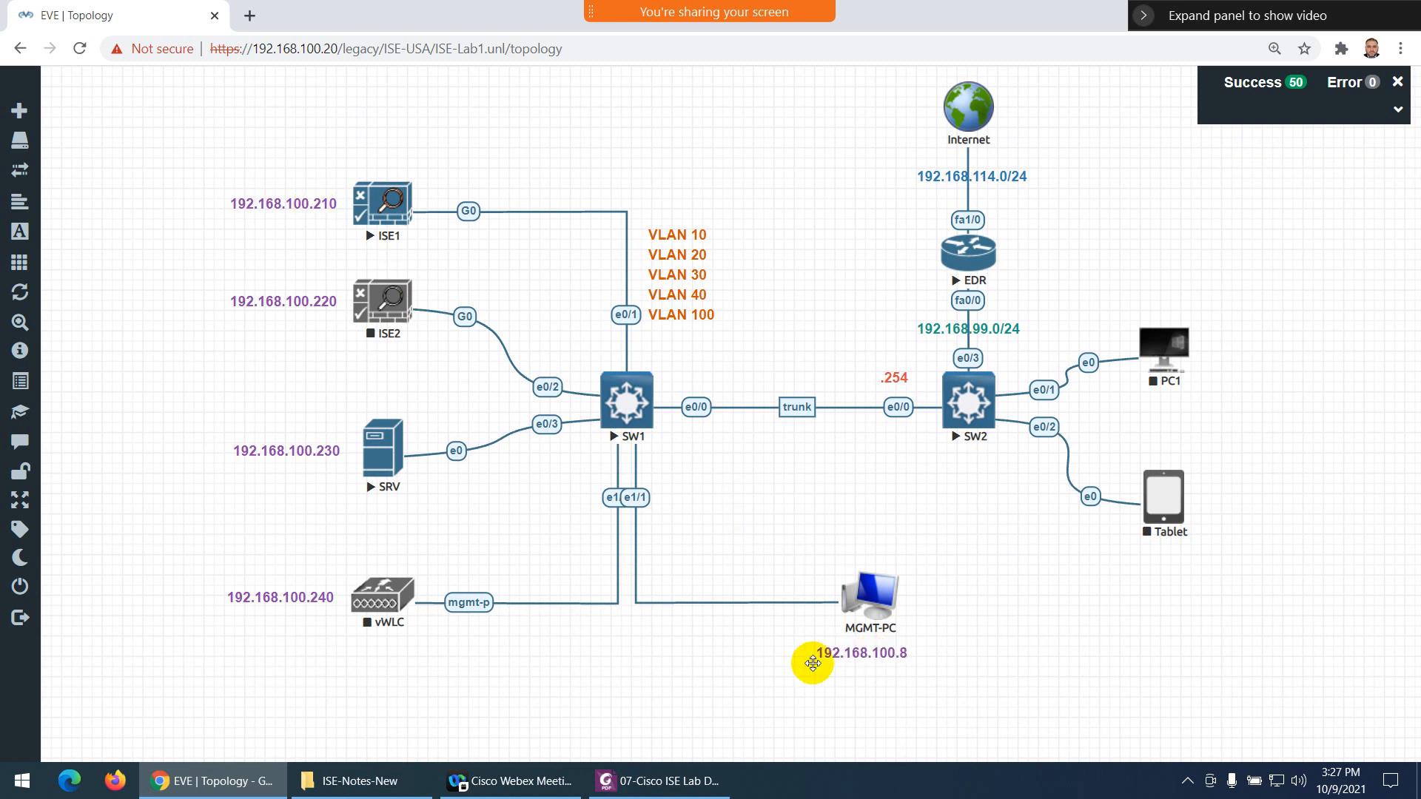
{"action": "left_click_drag", "start_coordinate": [839, 657], "coordinate": [848, 654]}
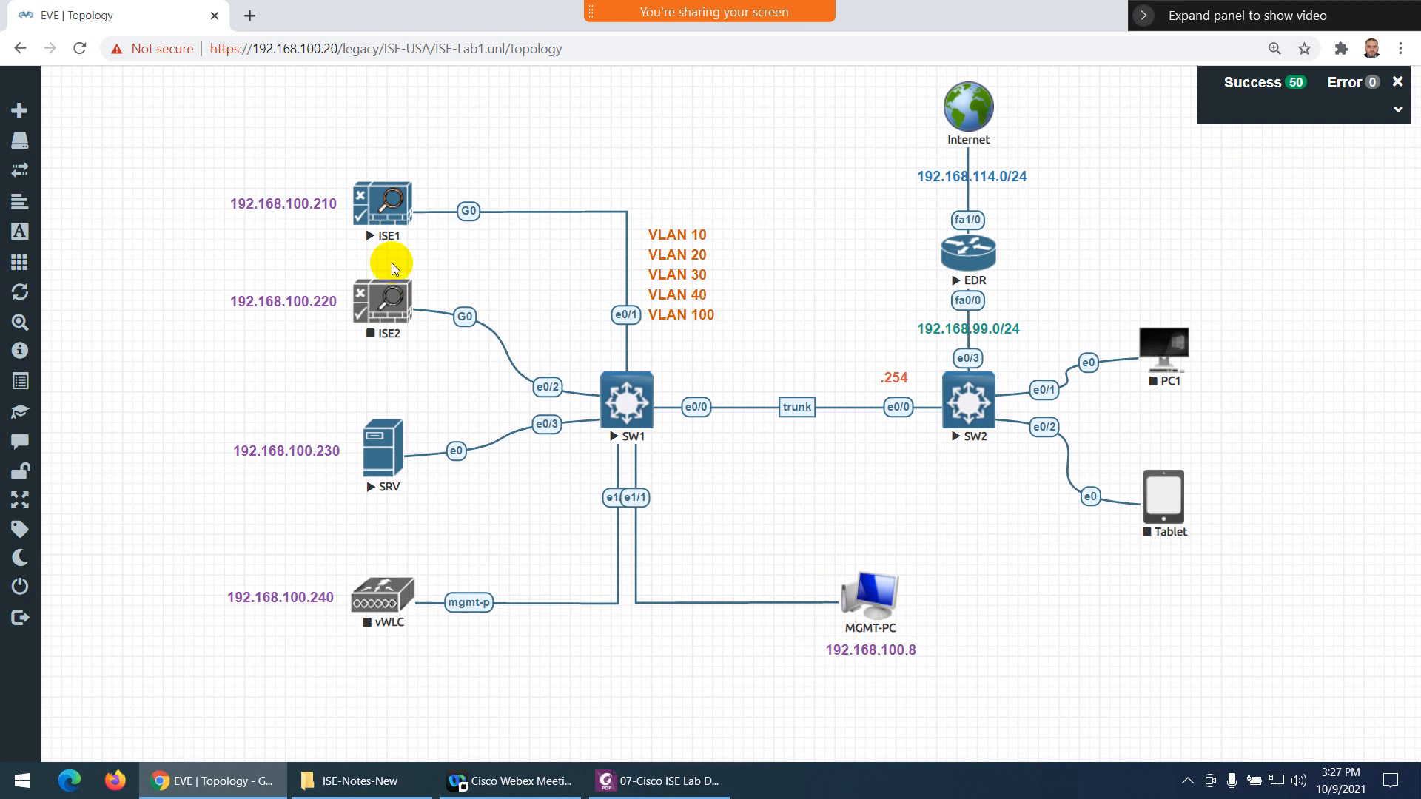
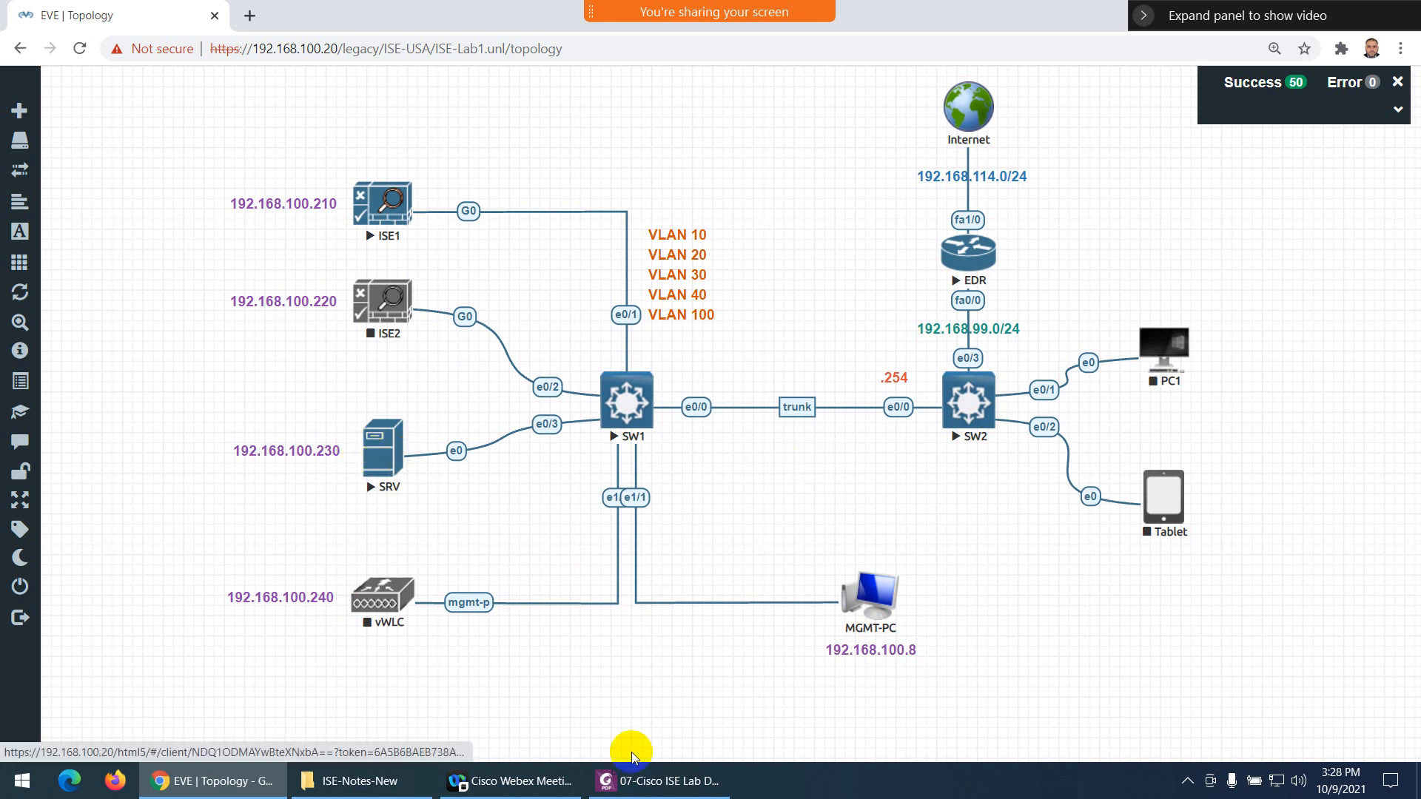
Switch to the 07-Cisco ISE Lab Details PDF and review its topology diagram and the table of server addresses, domain name, VLANs, subnets and gateways
{"action": "left_click", "coordinate": [670, 783]}
{"action": "scroll", "coordinate": [672, 488], "scroll_direction": "down", "scroll_amount": 6}
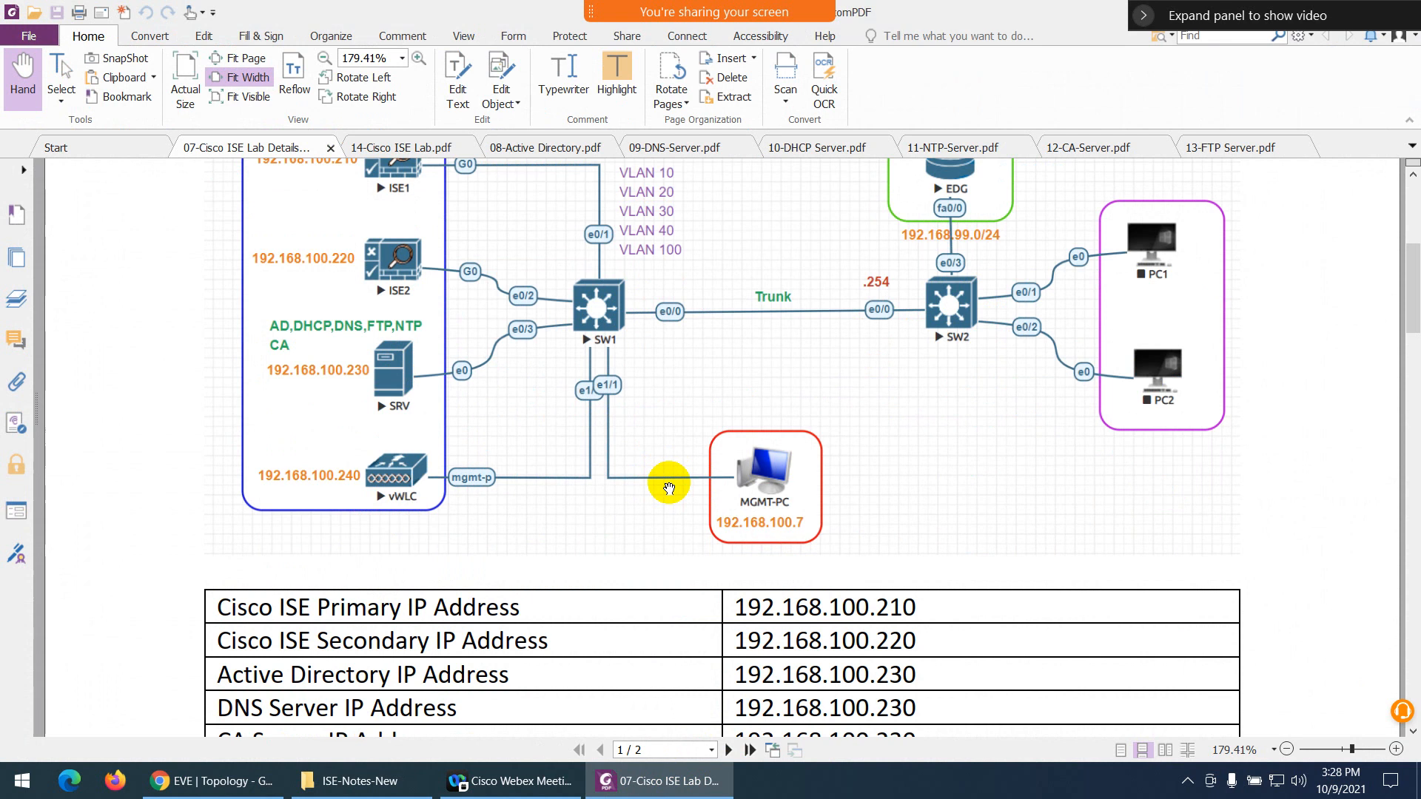
{"action": "left_click_drag", "start_coordinate": [437, 331], "coordinate": [456, 337]}
{"action": "left_click", "coordinate": [457, 337]}
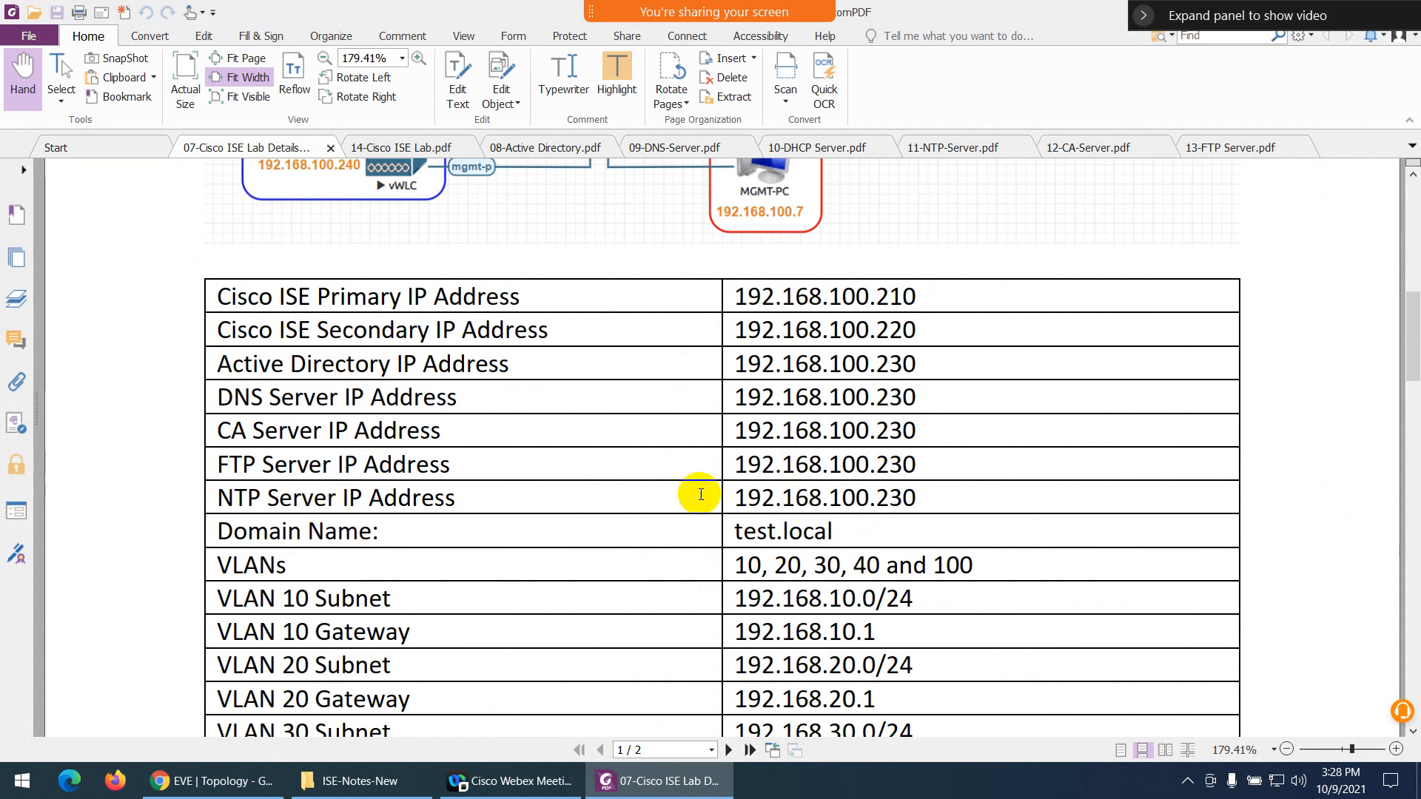
{"action": "scroll", "coordinate": [691, 492], "scroll_direction": "up", "scroll_amount": 3}
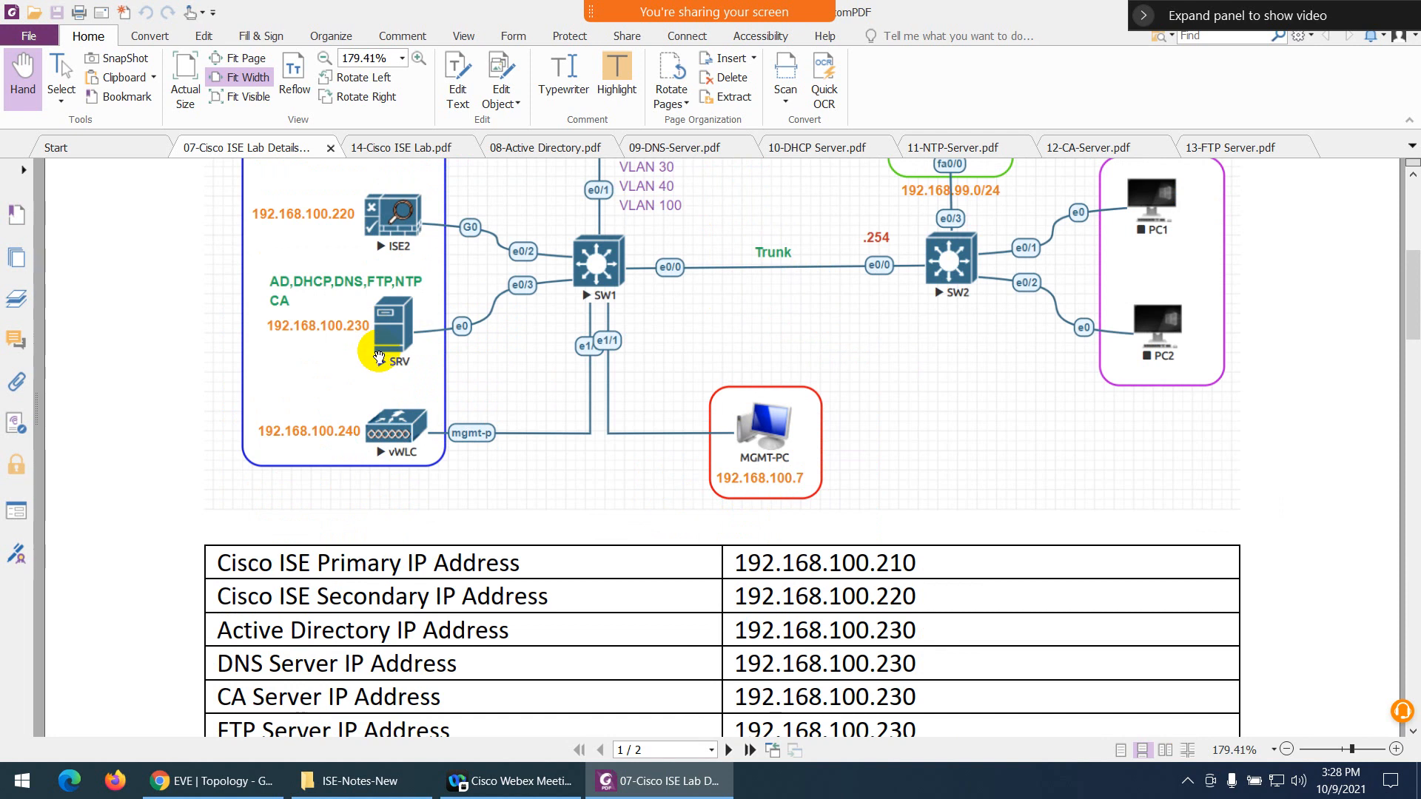
{"action": "scroll", "coordinate": [379, 358], "scroll_direction": "down", "scroll_amount": 4}
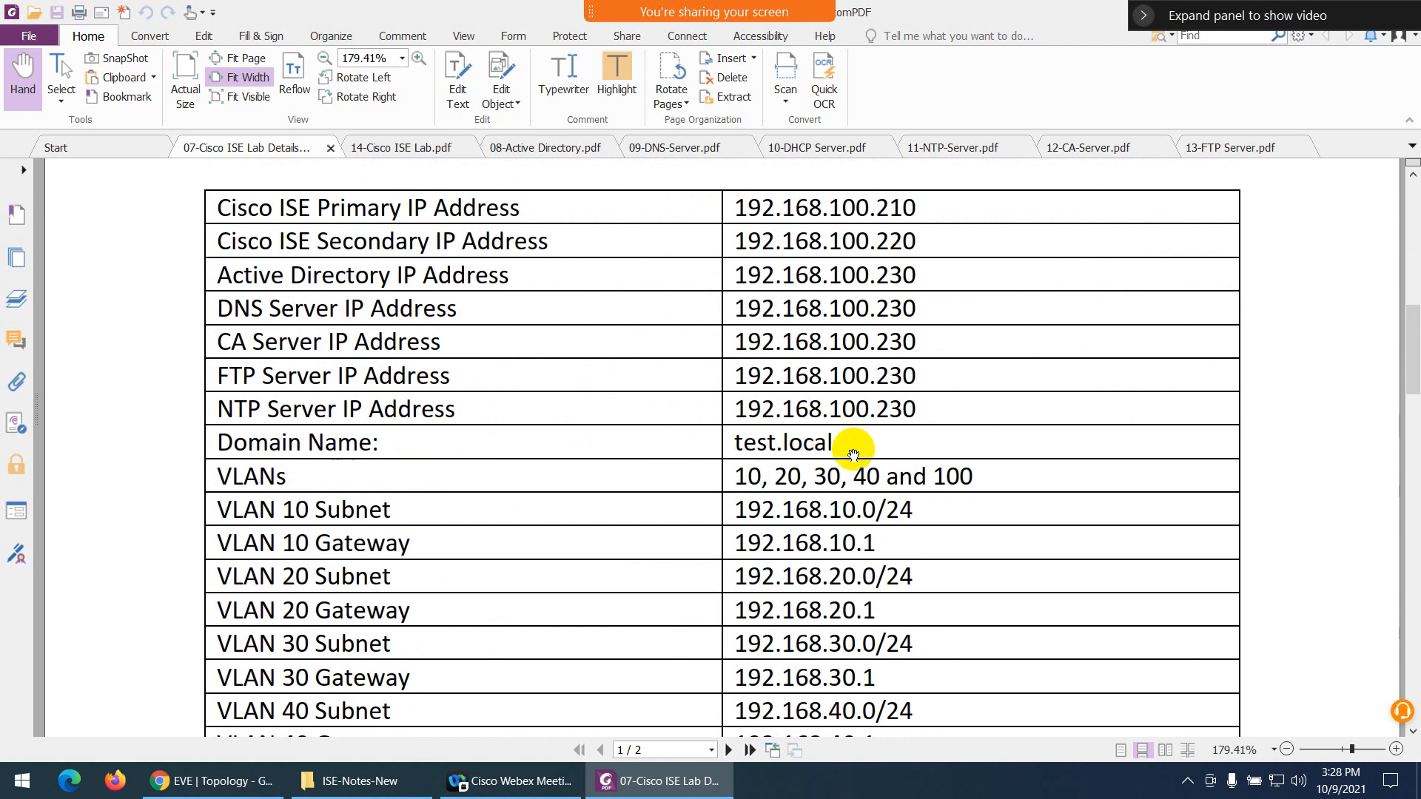
{"action": "scroll", "coordinate": [853, 454], "scroll_direction": "down", "scroll_amount": 1}
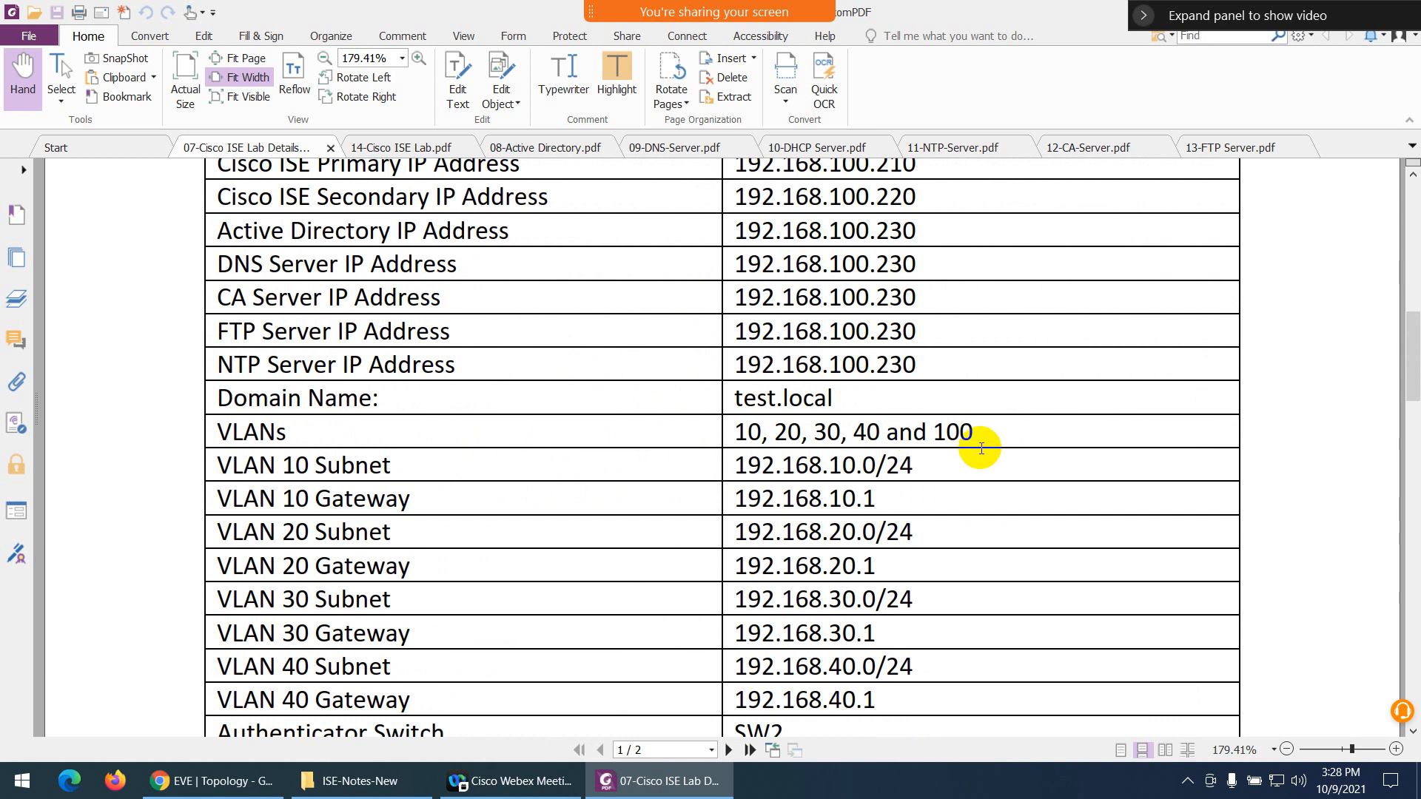
{"action": "scroll", "coordinate": [835, 457], "scroll_direction": "down", "scroll_amount": 2}
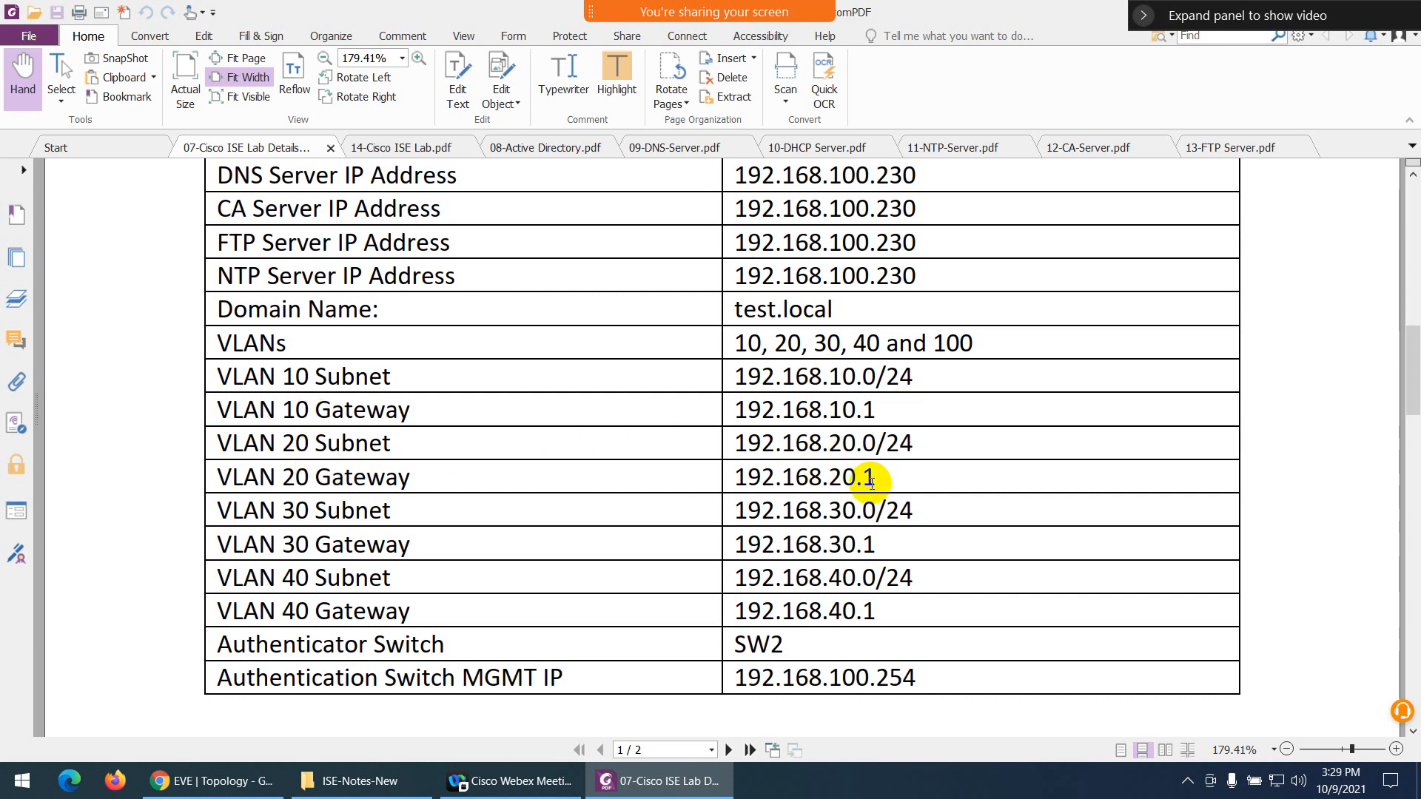
{"action": "scroll", "coordinate": [875, 482], "scroll_direction": "down", "scroll_amount": 1}
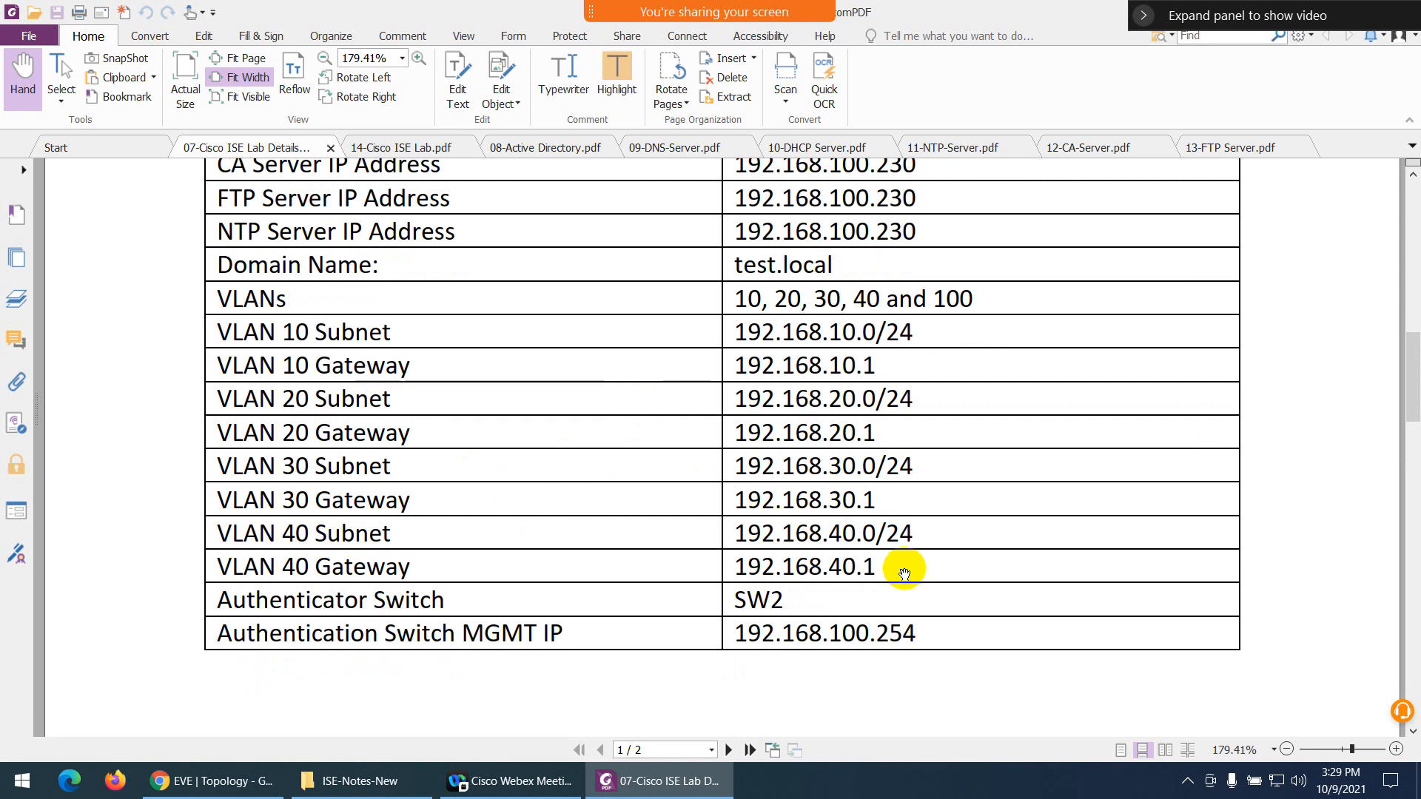
{"action": "scroll", "coordinate": [897, 585], "scroll_direction": "down", "scroll_amount": 1}
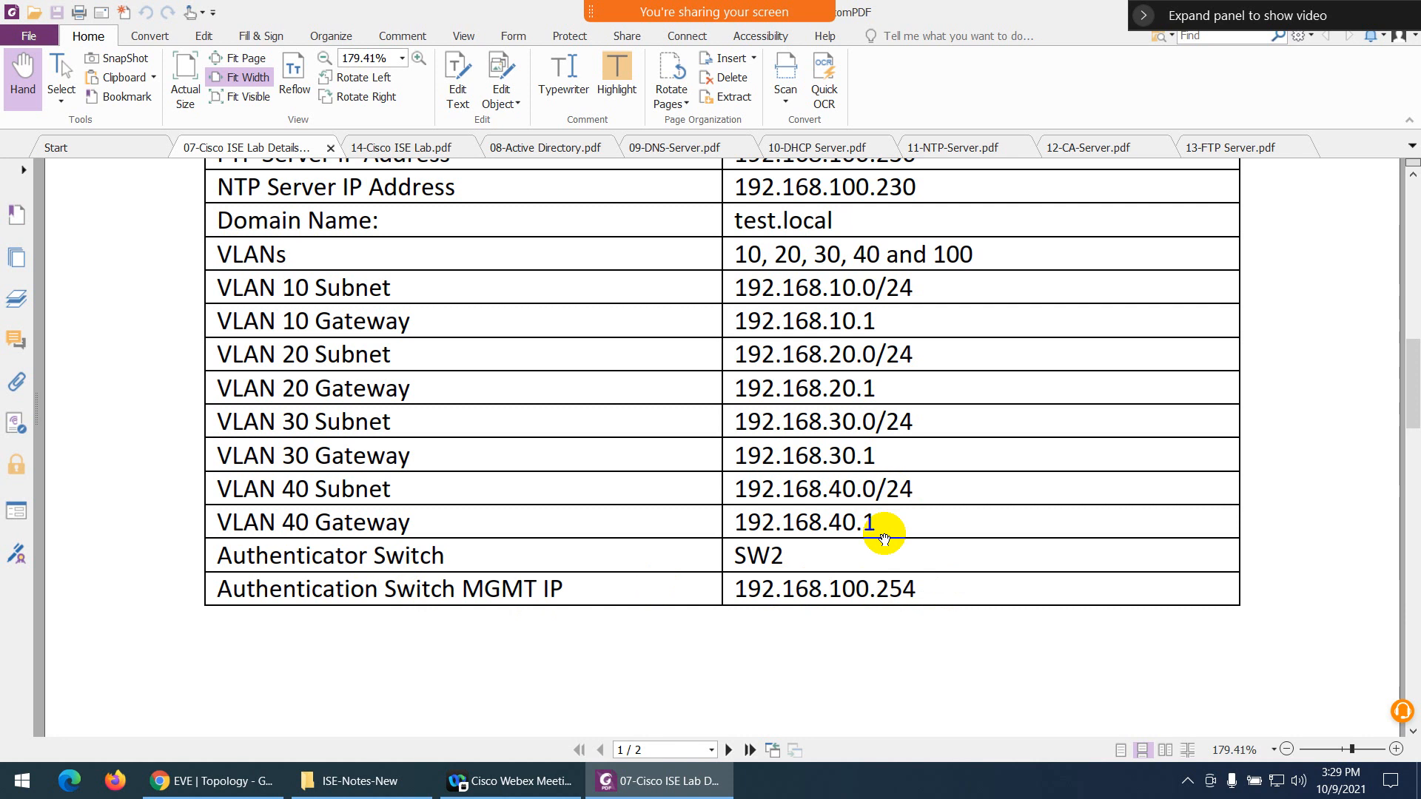
Compare the EVE-NG topology with the authenticator switch and management IP entries in the lab details PDF
{"action": "left_click", "coordinate": [189, 782]}
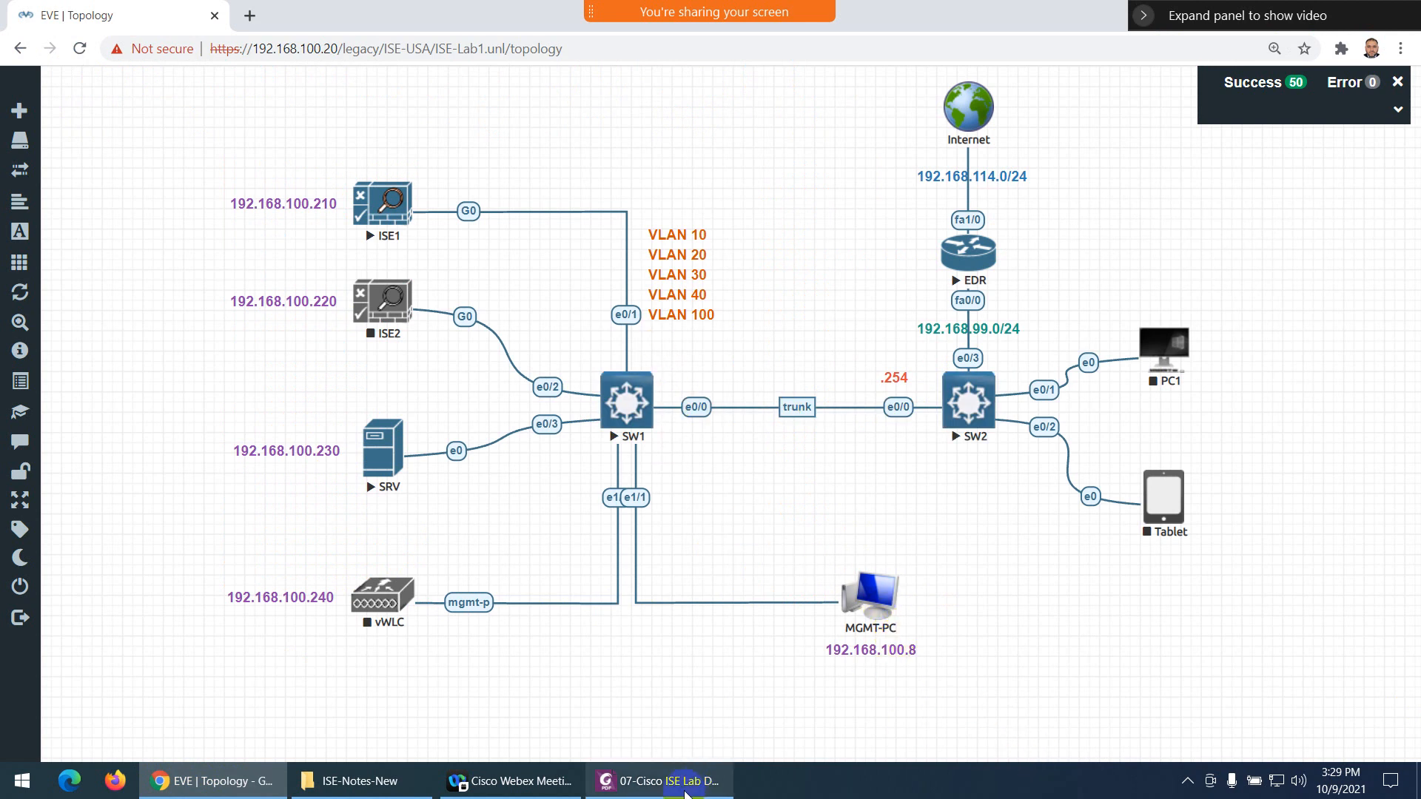
{"action": "left_click", "coordinate": [661, 781]}
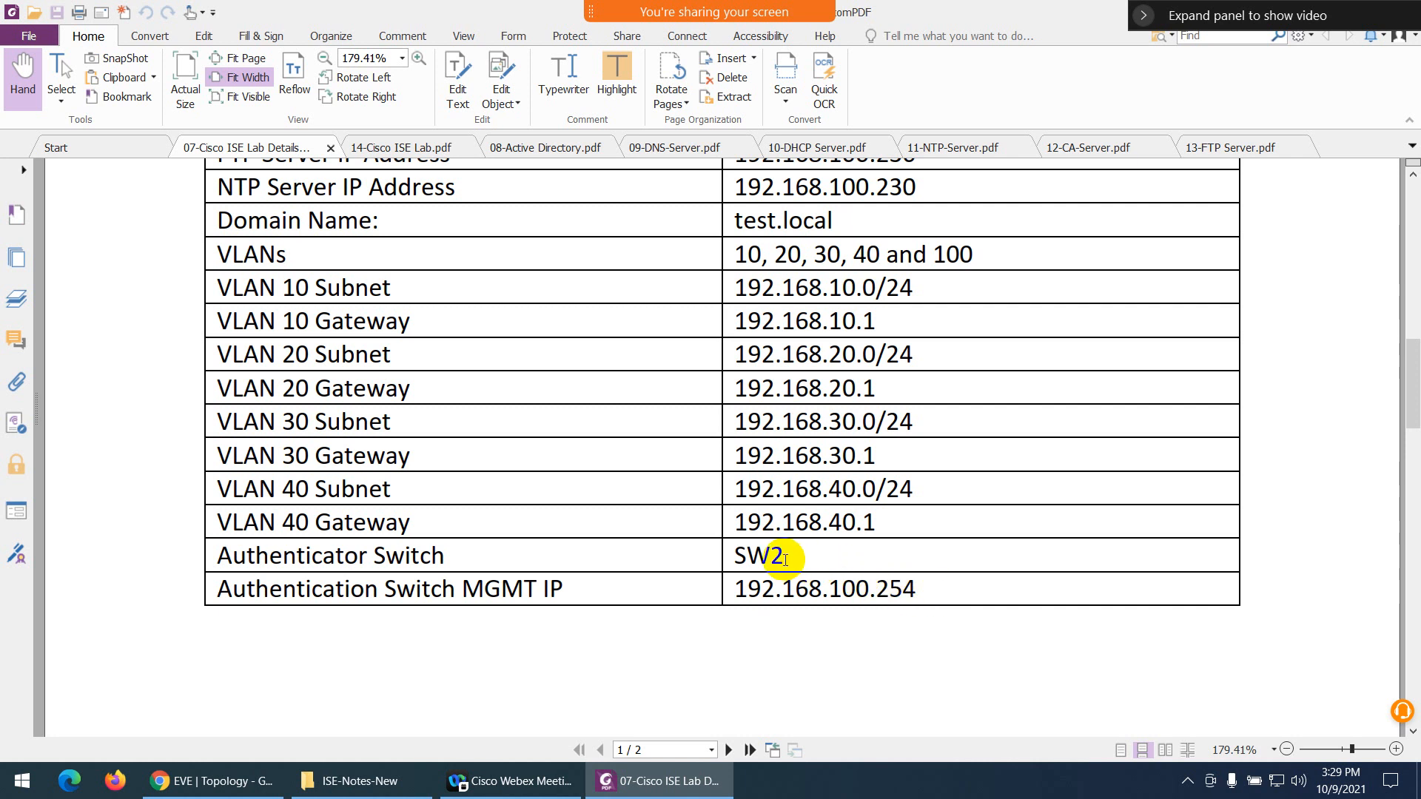
{"action": "left_click", "coordinate": [663, 781]}
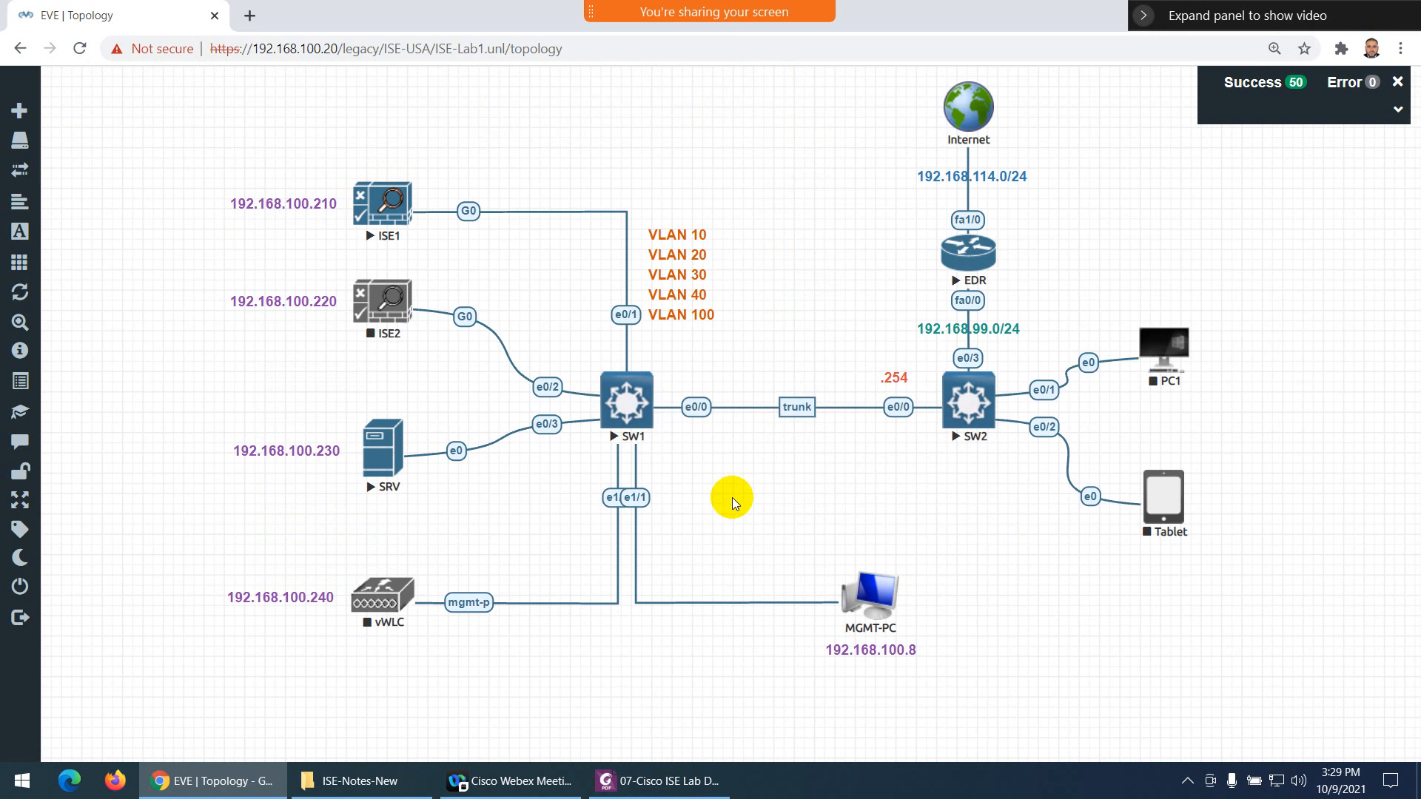
Return to the lab details PDF and examine the image table for the ISE, Windows Server, WLC, switch, Windows 10 and router versions
{"action": "left_click", "coordinate": [659, 781]}
{"action": "scroll", "coordinate": [666, 607], "scroll_direction": "down", "scroll_amount": 3}
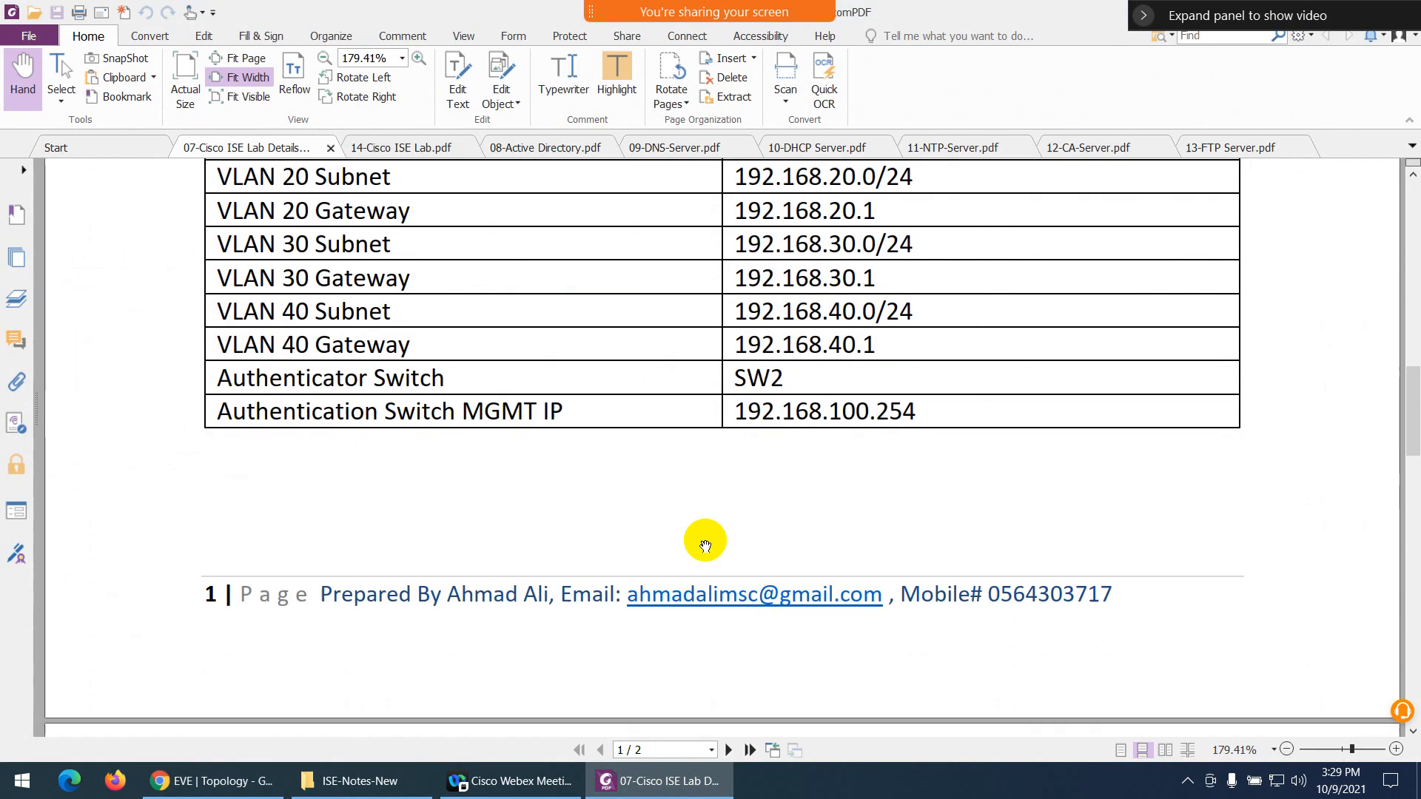
{"action": "scroll", "coordinate": [706, 545], "scroll_direction": "down", "scroll_amount": 6}
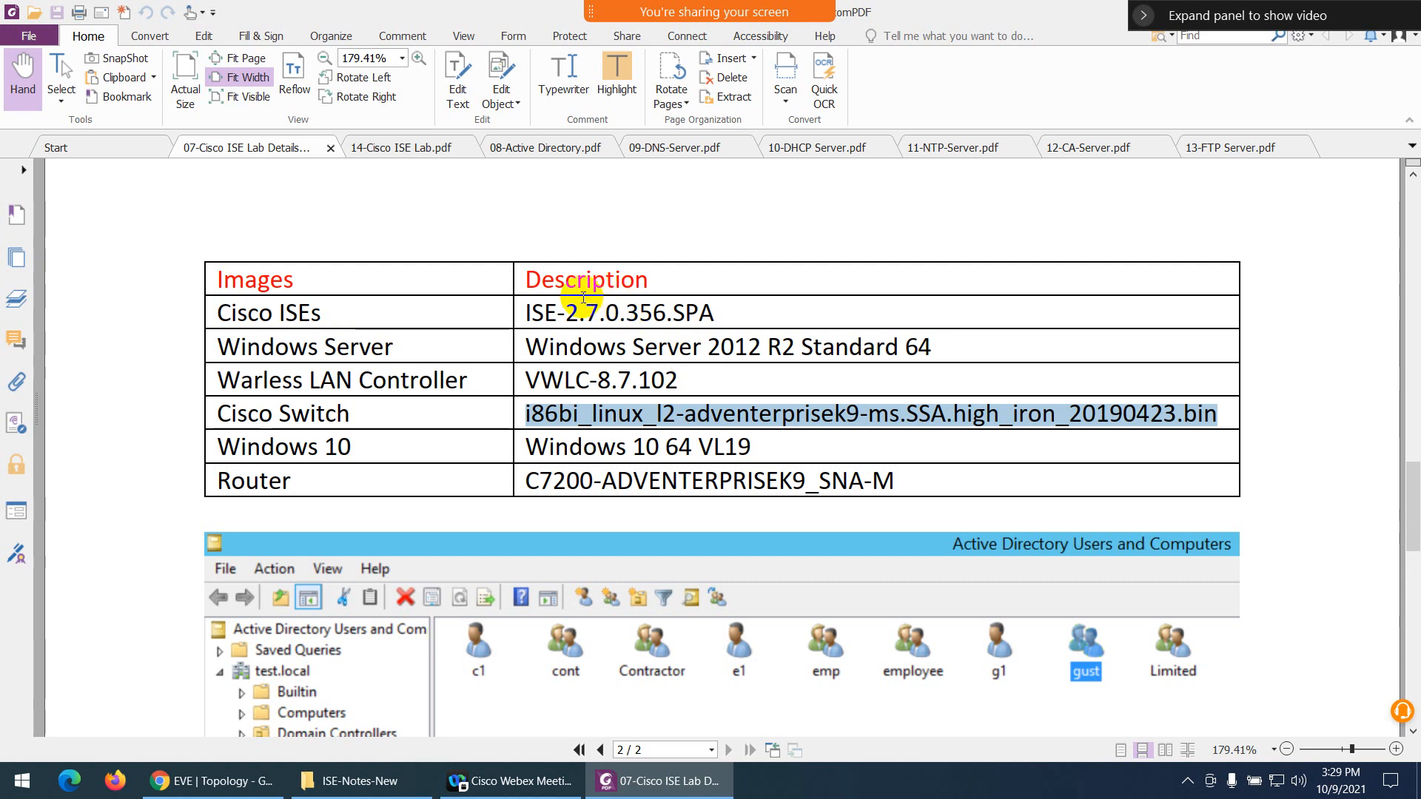
{"action": "left_click_drag", "start_coordinate": [526, 312], "coordinate": [627, 315]}
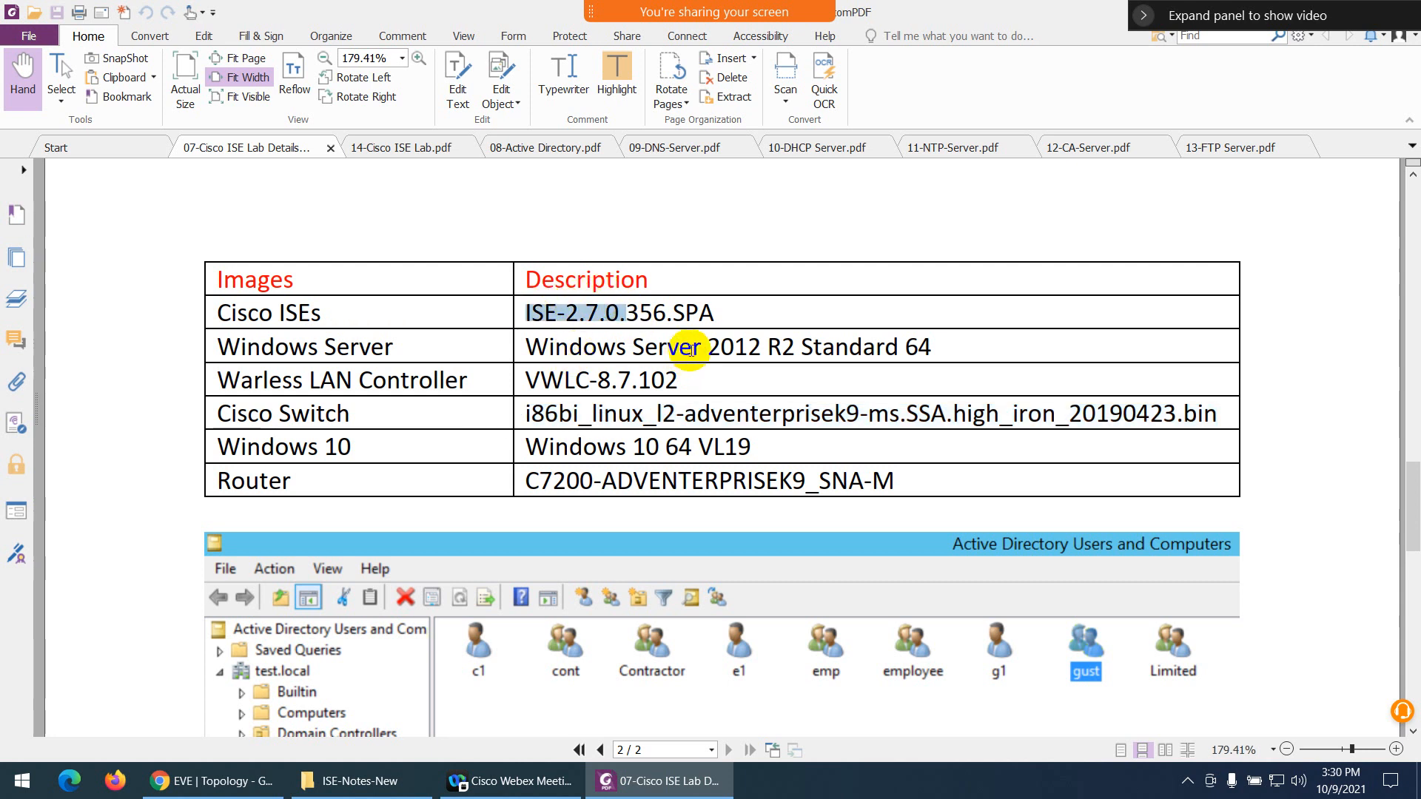
{"action": "left_click_drag", "start_coordinate": [691, 350], "coordinate": [814, 348]}
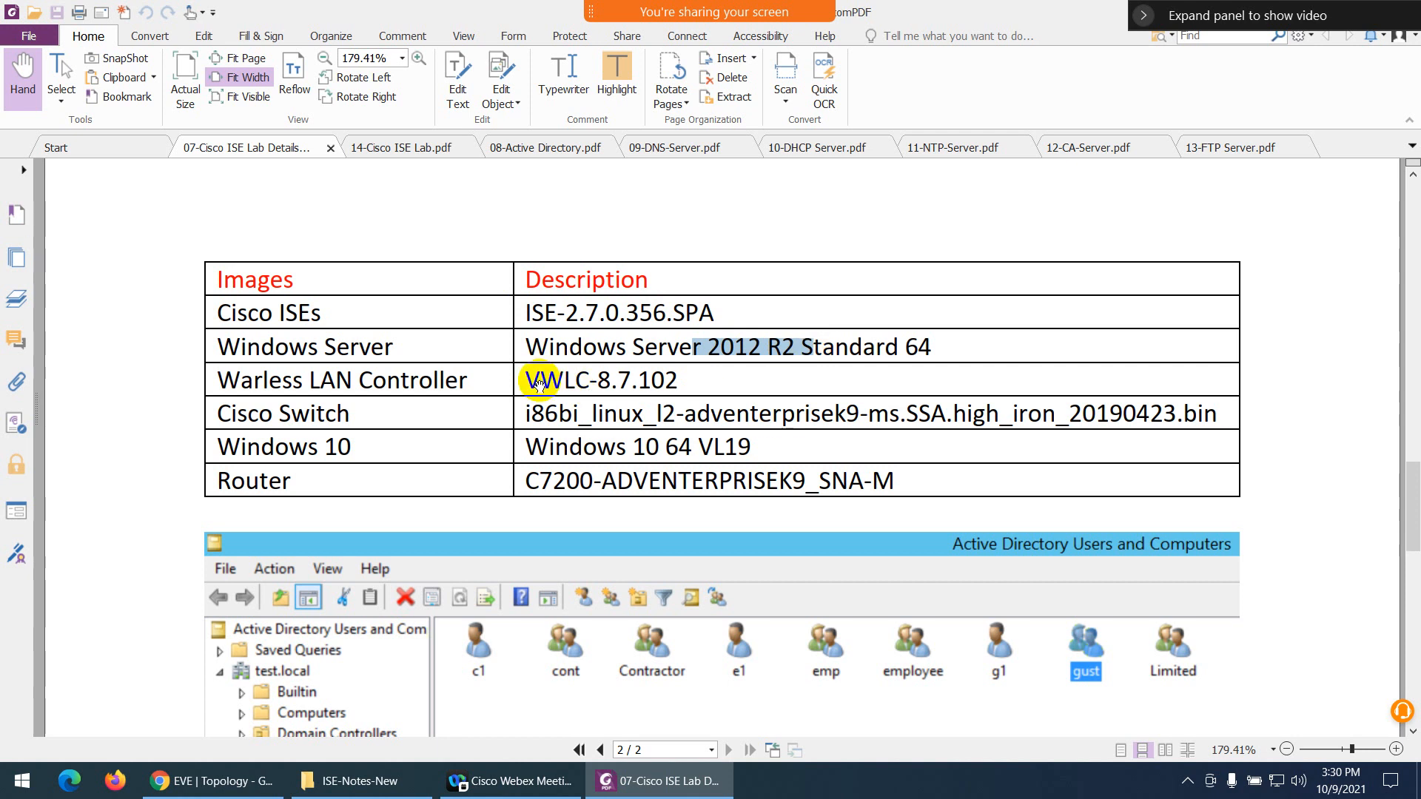
{"action": "left_click_drag", "start_coordinate": [539, 382], "coordinate": [679, 385]}
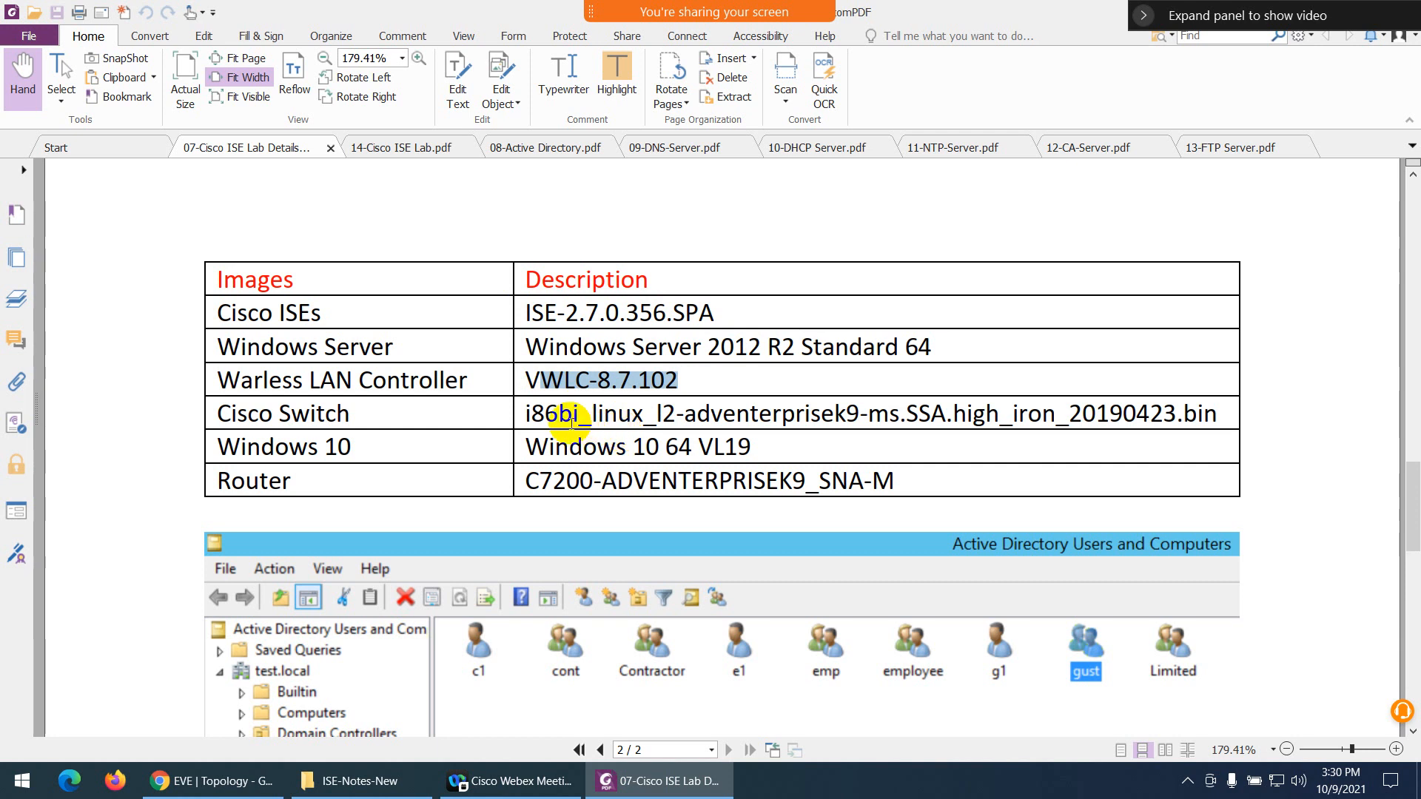
{"action": "left_click_drag", "start_coordinate": [546, 413], "coordinate": [982, 413]}
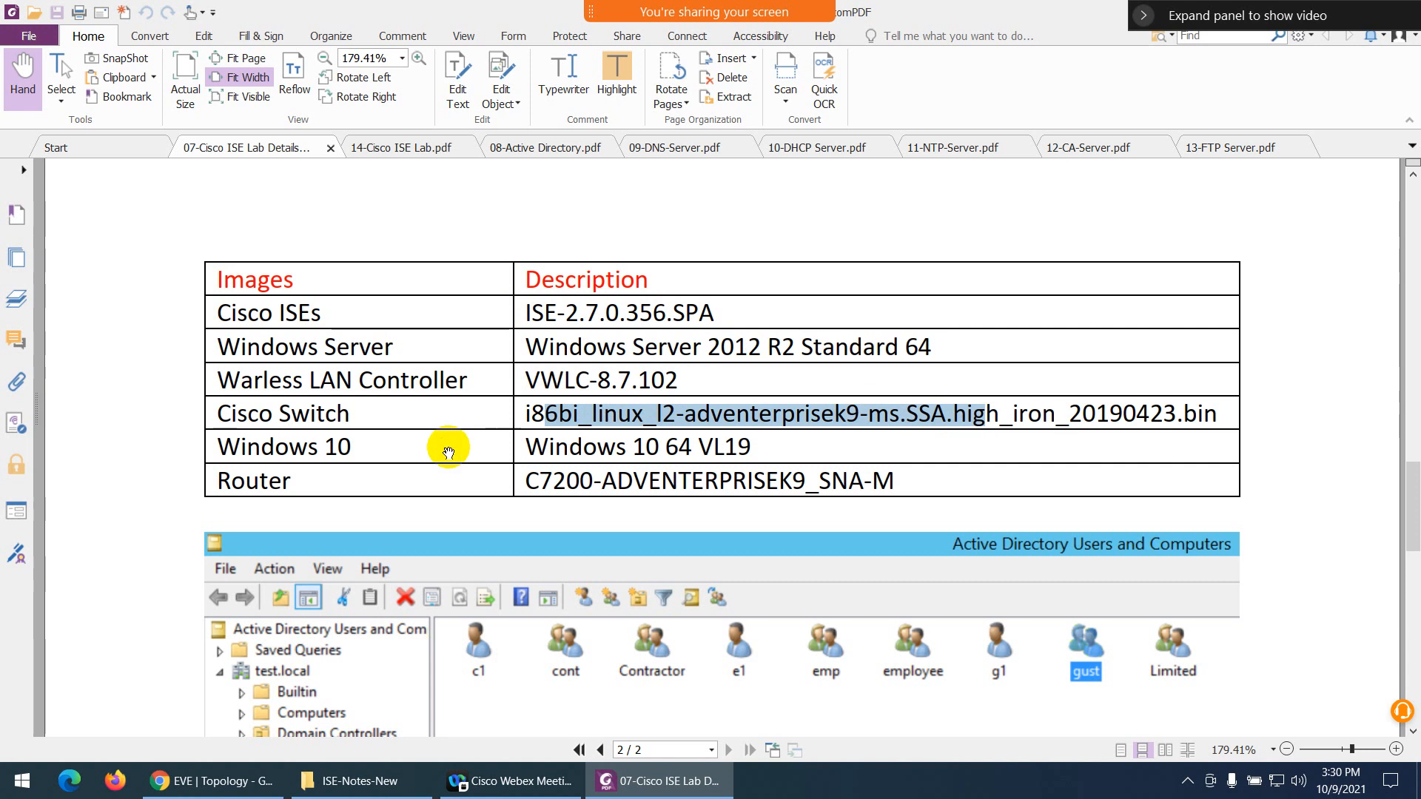
{"action": "left_click_drag", "start_coordinate": [556, 447], "coordinate": [804, 454]}
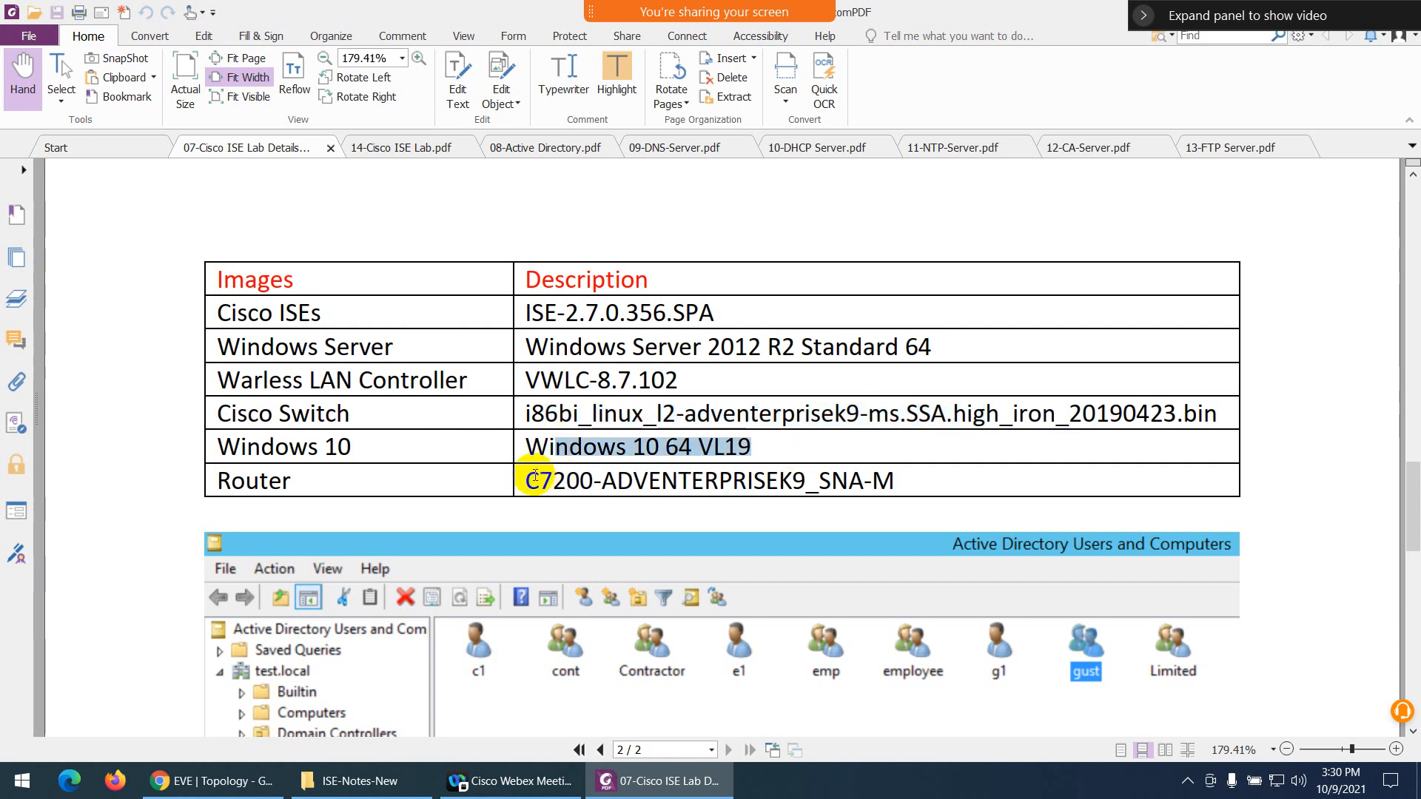
{"action": "left_click_drag", "start_coordinate": [534, 477], "coordinate": [885, 475]}
Look over the PDF's Active Directory group screenshots and its topology diagram, and switch back to the EVE-NG topology
{"action": "scroll", "coordinate": [723, 481], "scroll_direction": "down", "scroll_amount": 6}
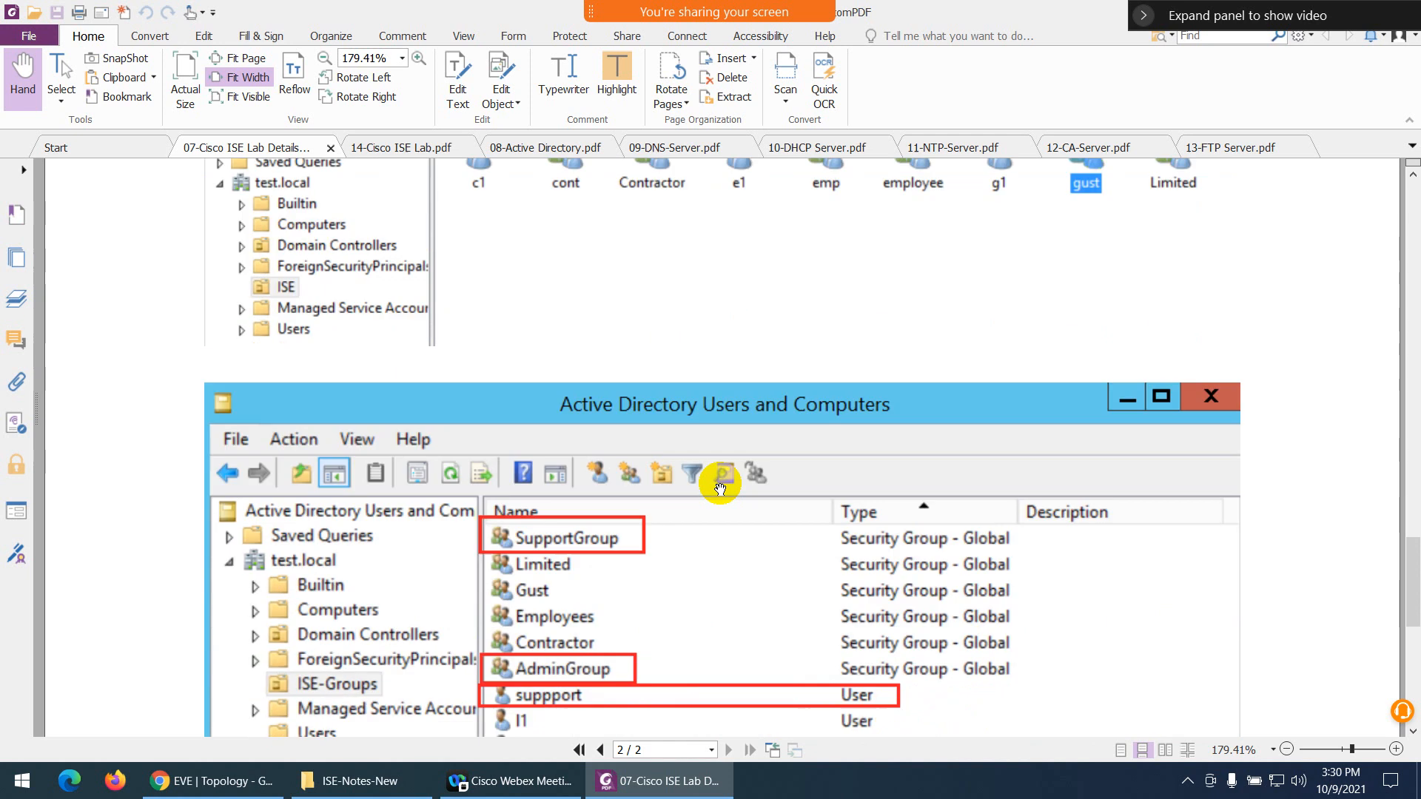
{"action": "scroll", "coordinate": [689, 401], "scroll_direction": "down", "scroll_amount": 3}
{"action": "scroll", "coordinate": [692, 479], "scroll_direction": "up", "scroll_amount": 15}
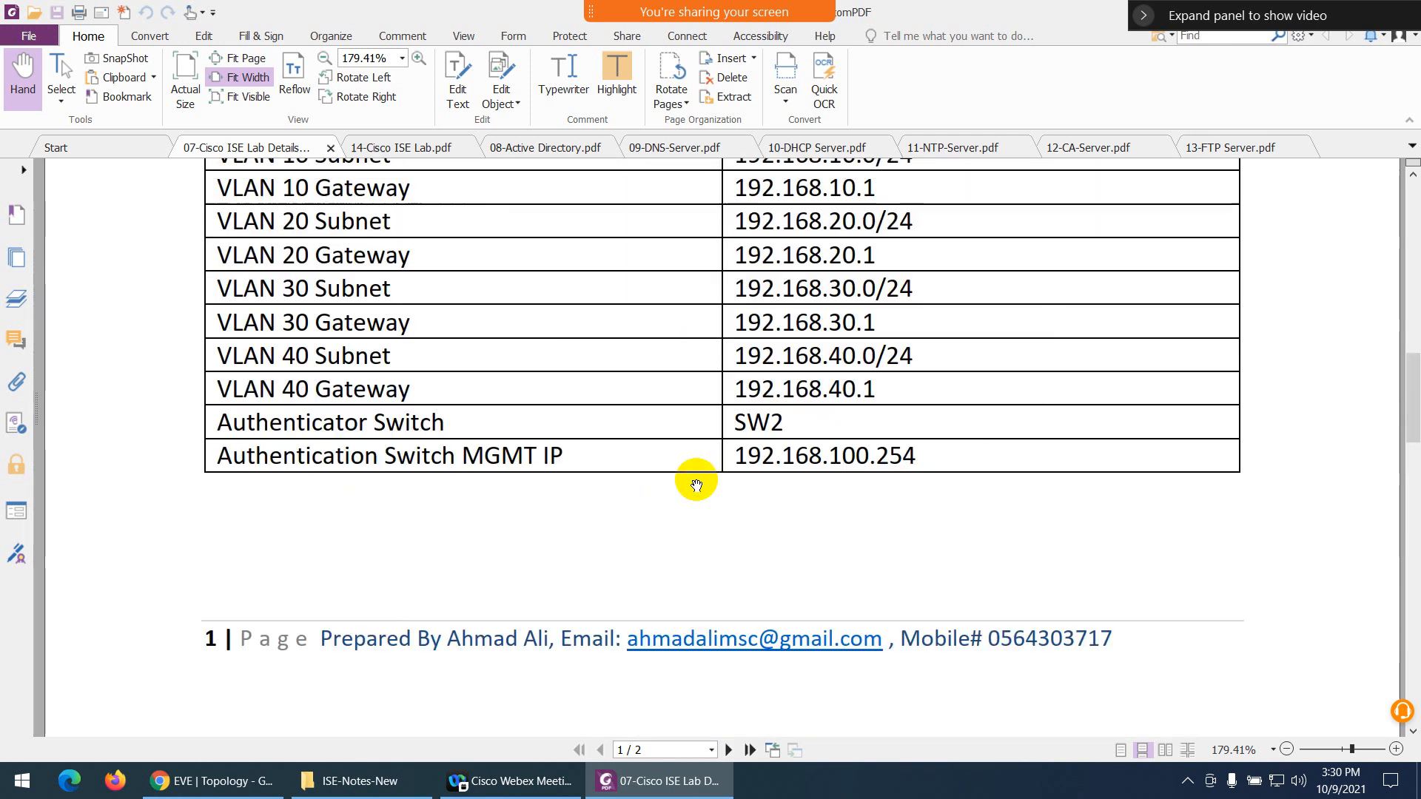
{"action": "scroll", "coordinate": [693, 481], "scroll_direction": "up", "scroll_amount": 10}
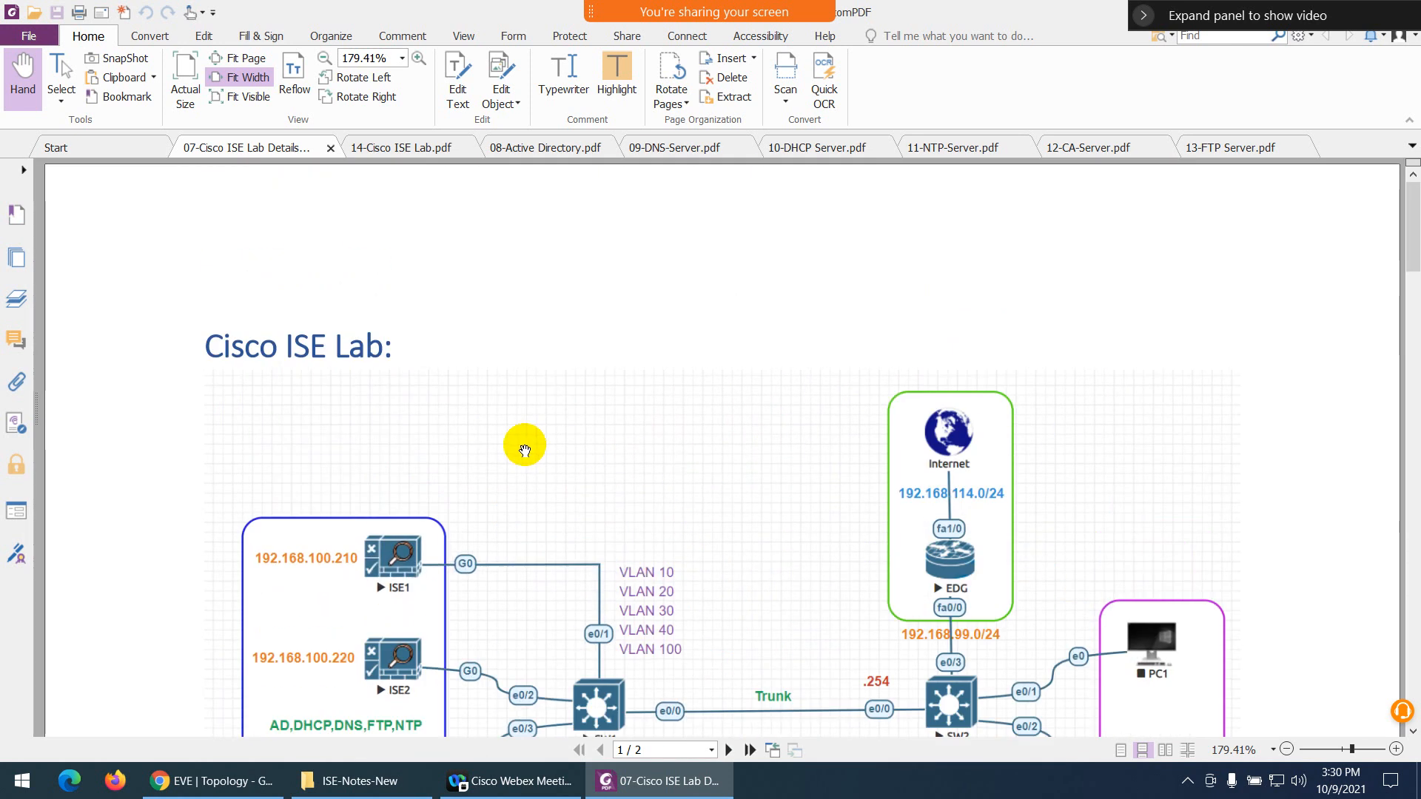
{"action": "scroll", "coordinate": [525, 450], "scroll_direction": "down", "scroll_amount": 4}
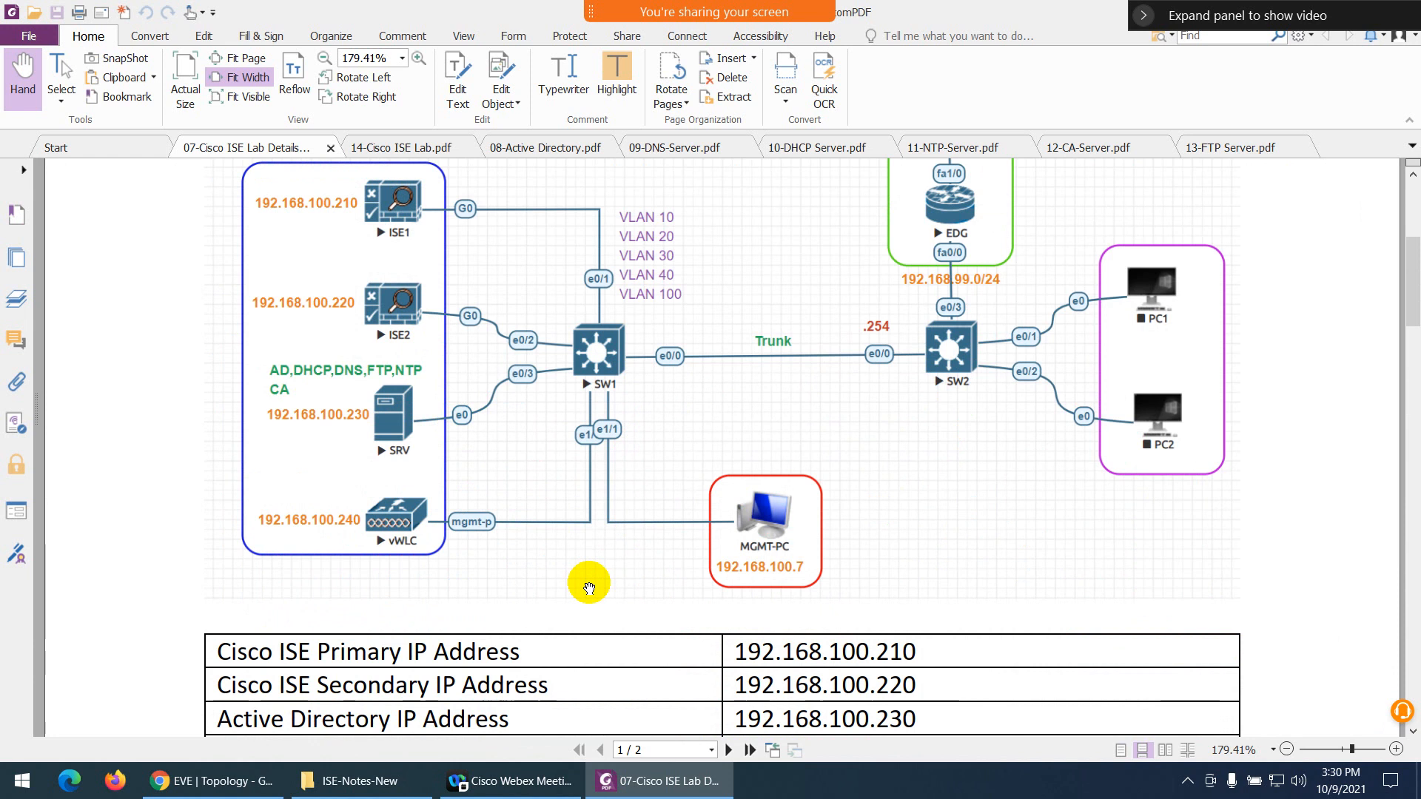
{"action": "left_click", "coordinate": [255, 791]}
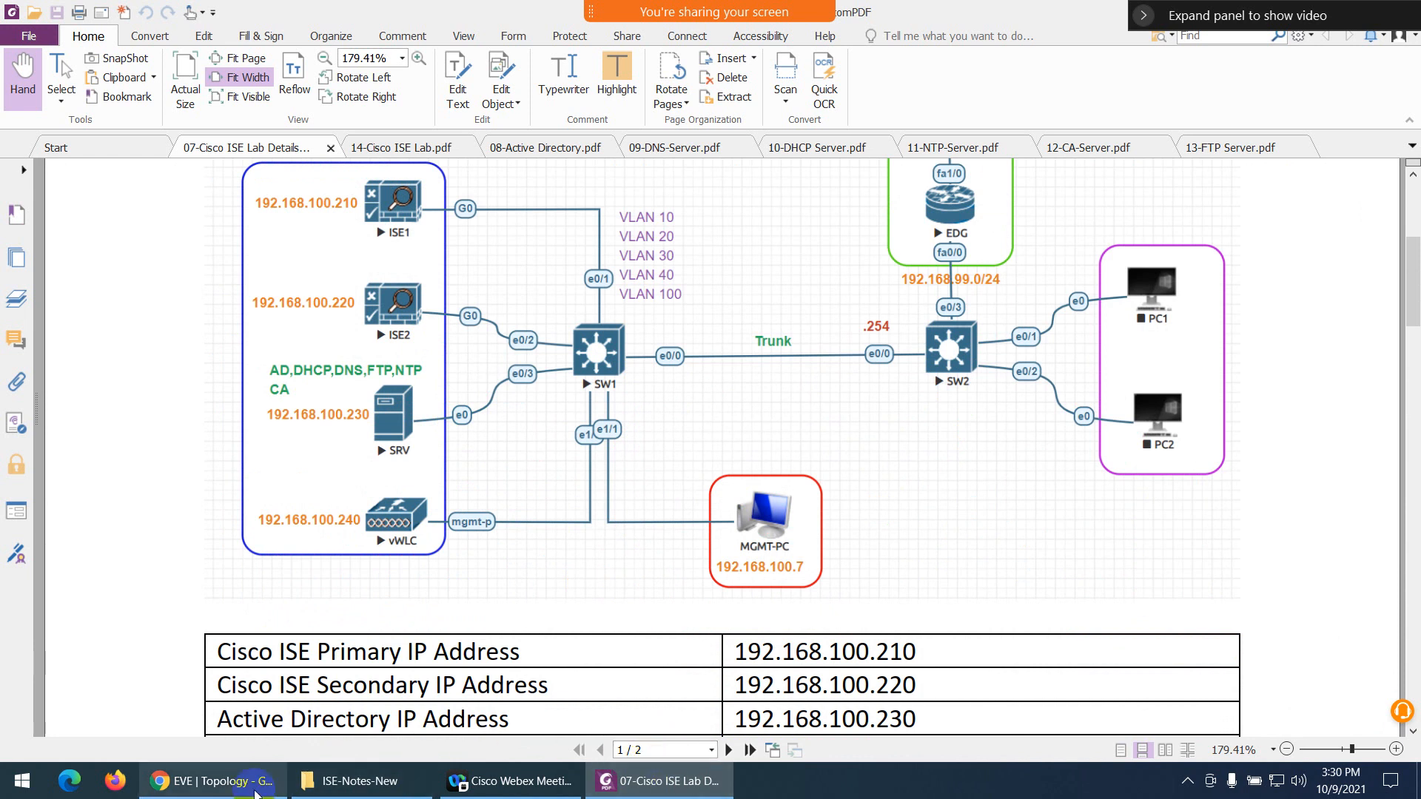